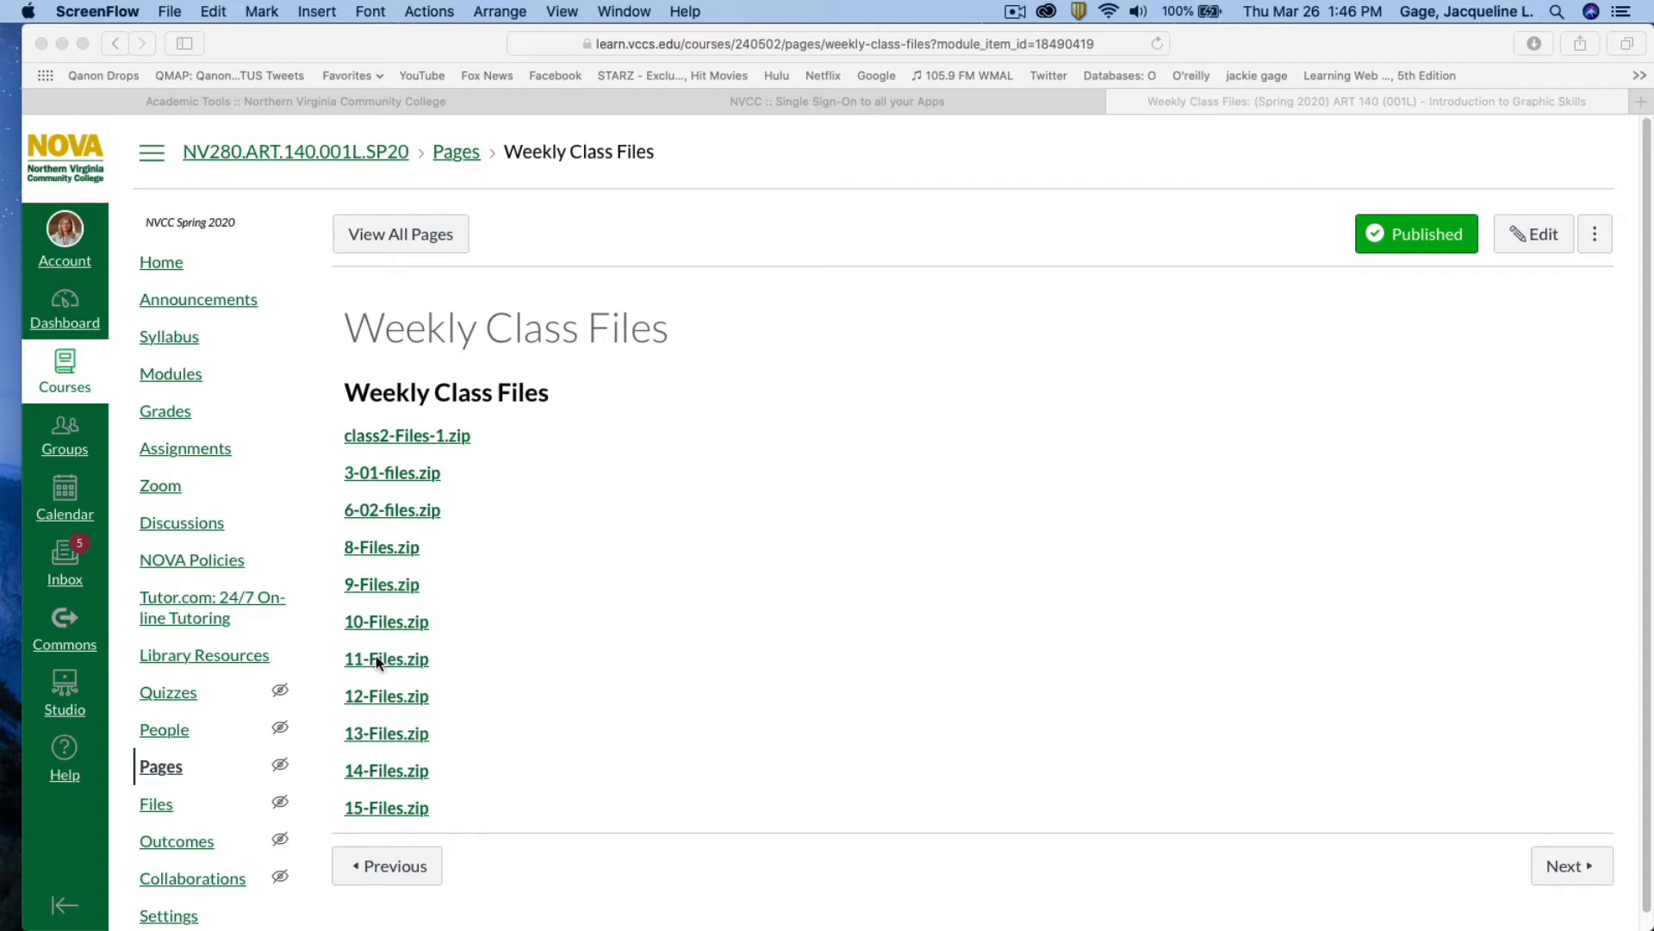
Bring the Canvas course page forward and download 11-Files.zip from Weekly Class Files
left_click(384, 660)
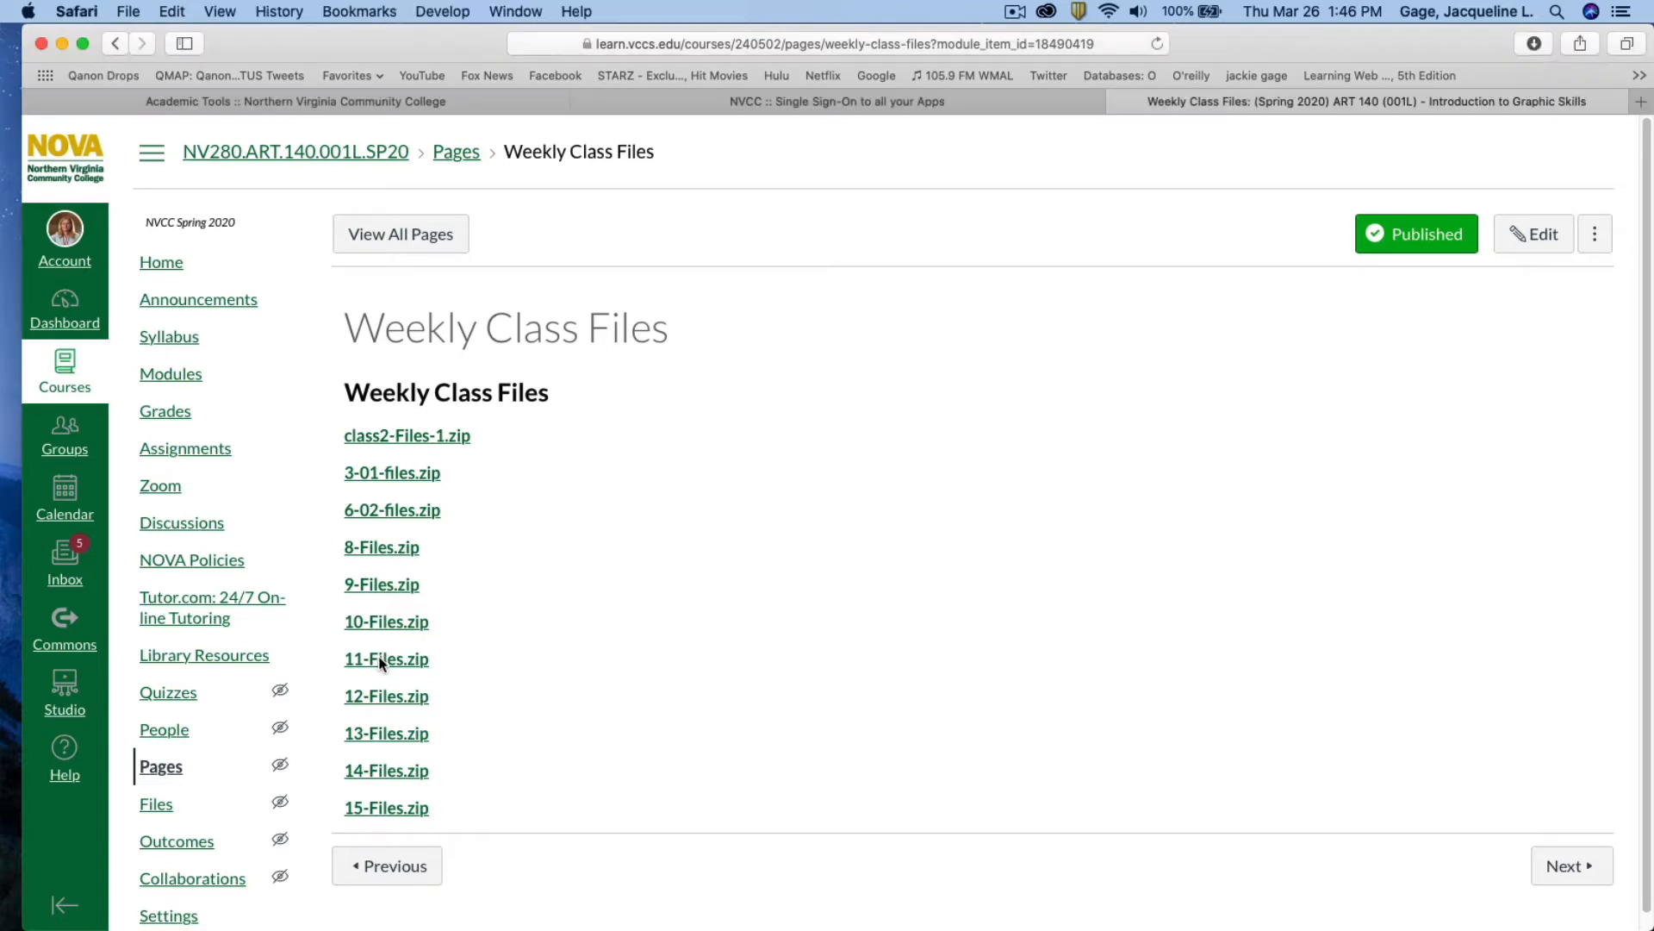
left_click(385, 660)
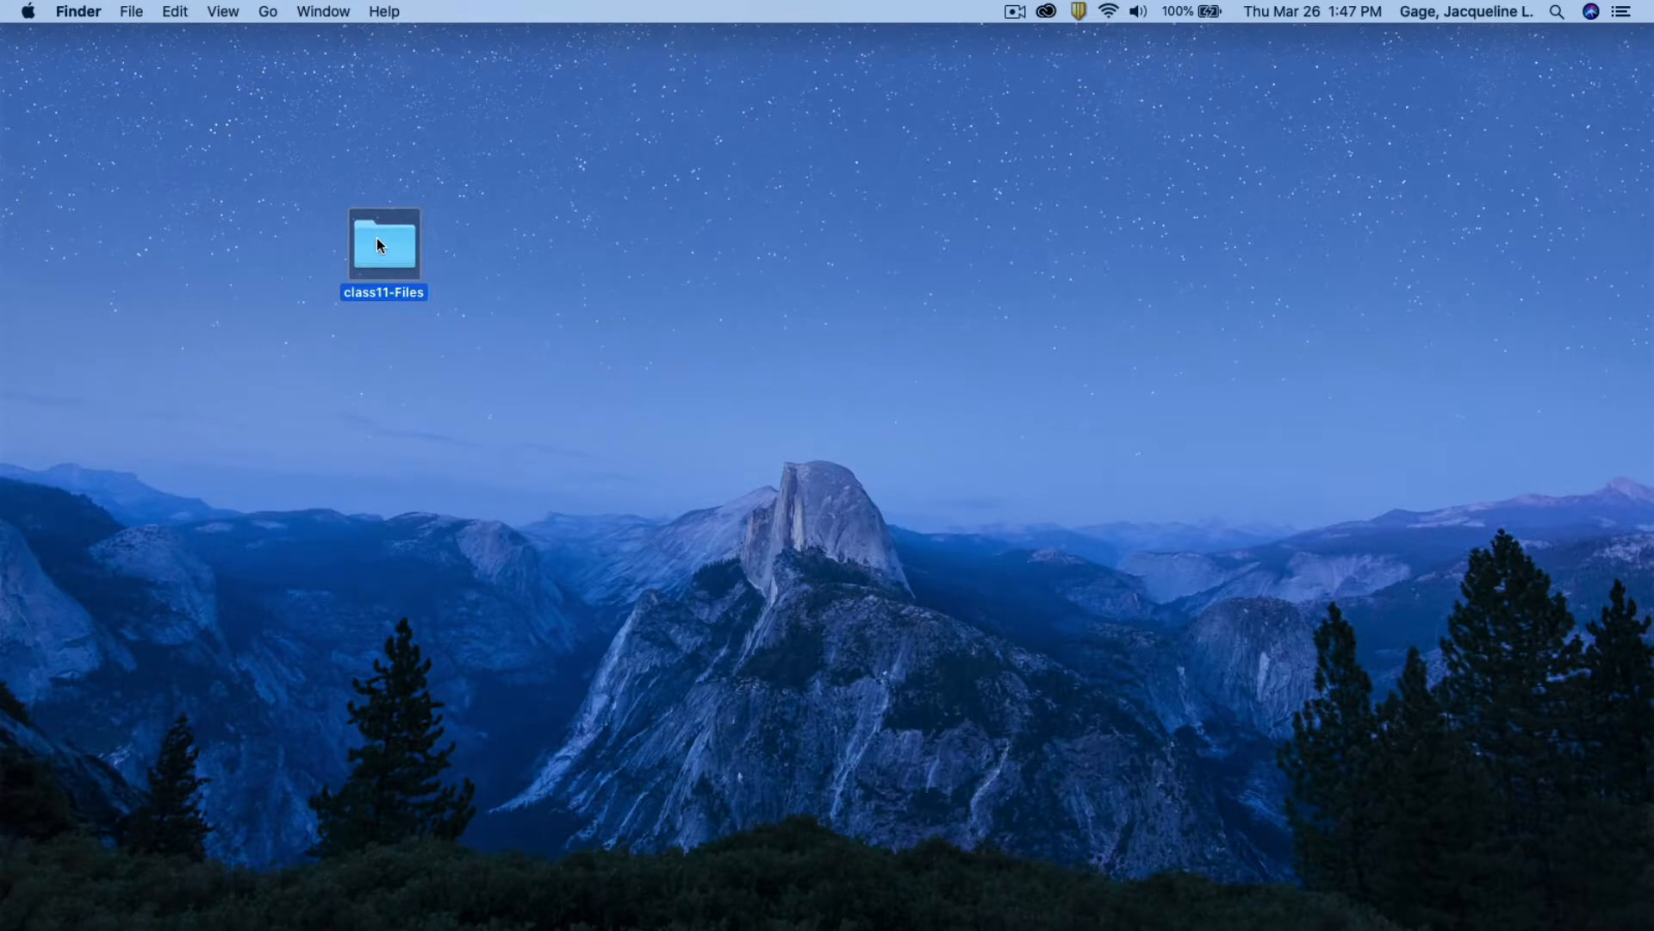
Preview the class11-Files logos and room photo, then open BabyAnnoucment.indd from BabyAnnoucment Folder
double_click(381, 245)
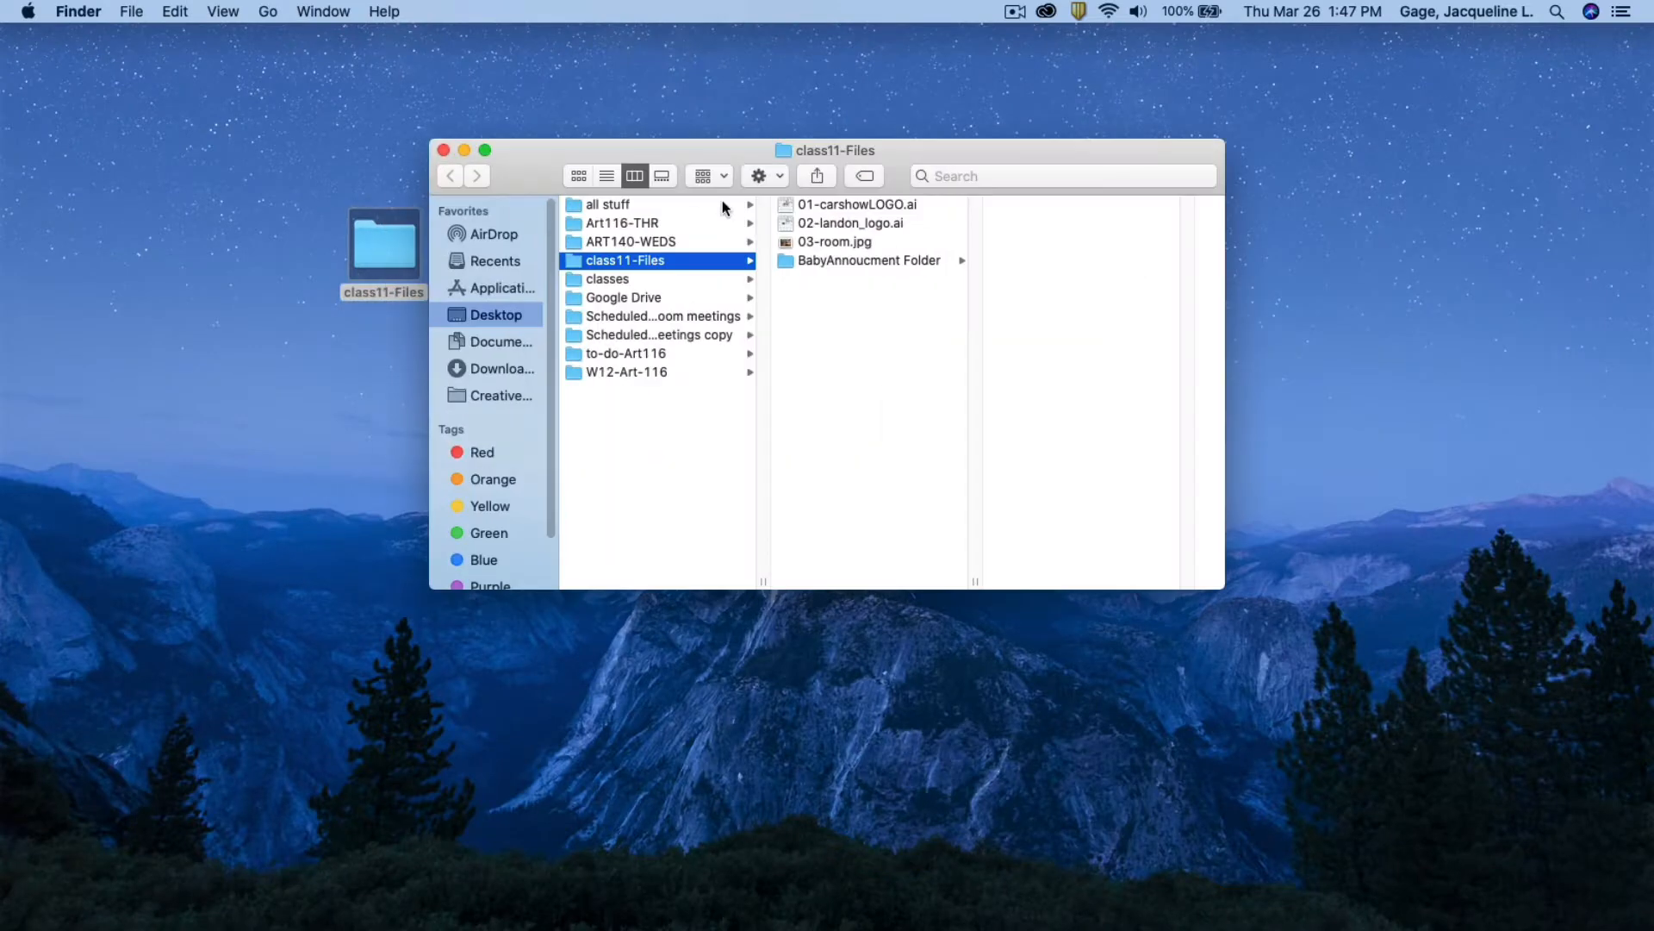
left_click_drag(847, 152, 560, 104)
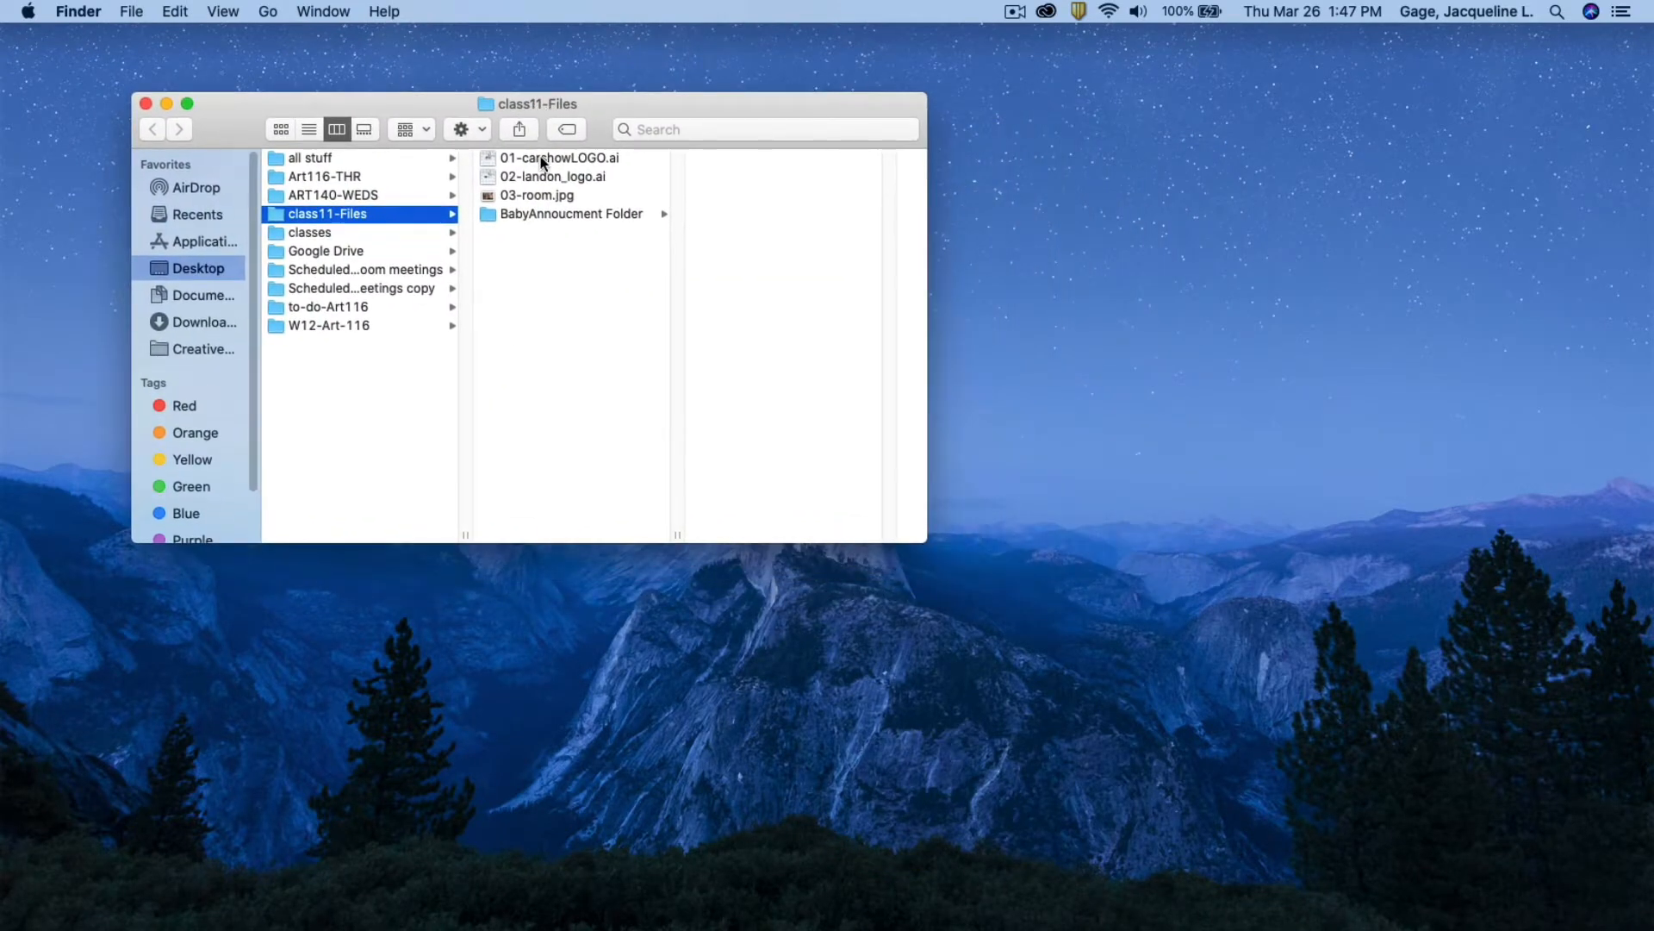
left_click(541, 159)
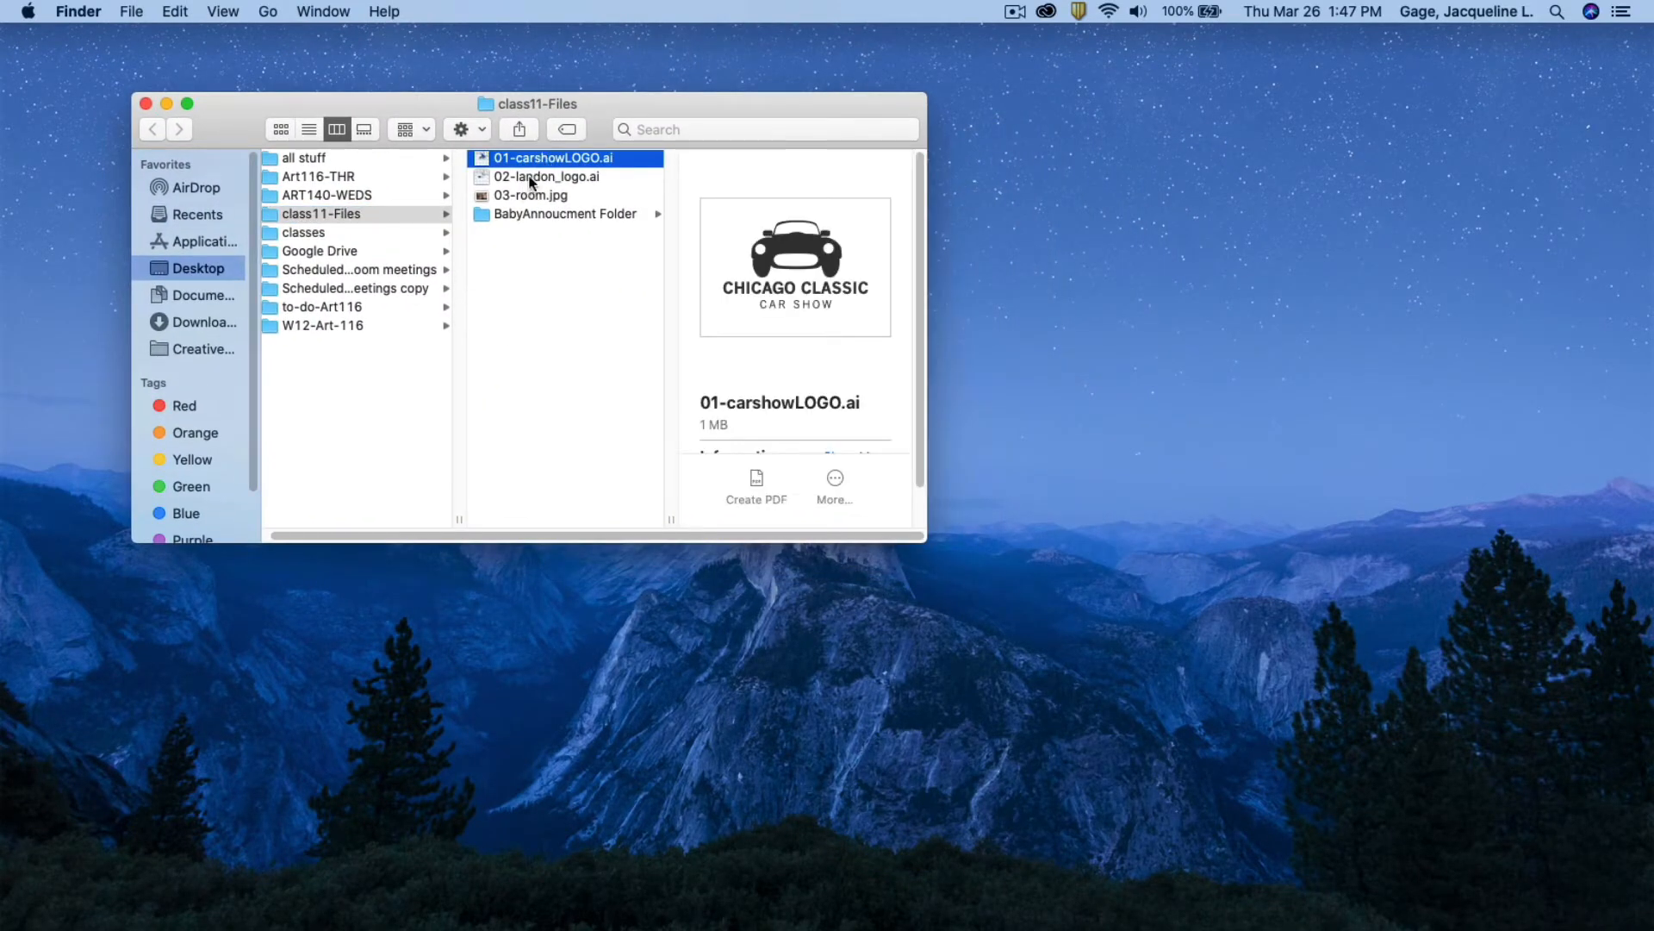
left_click(531, 178)
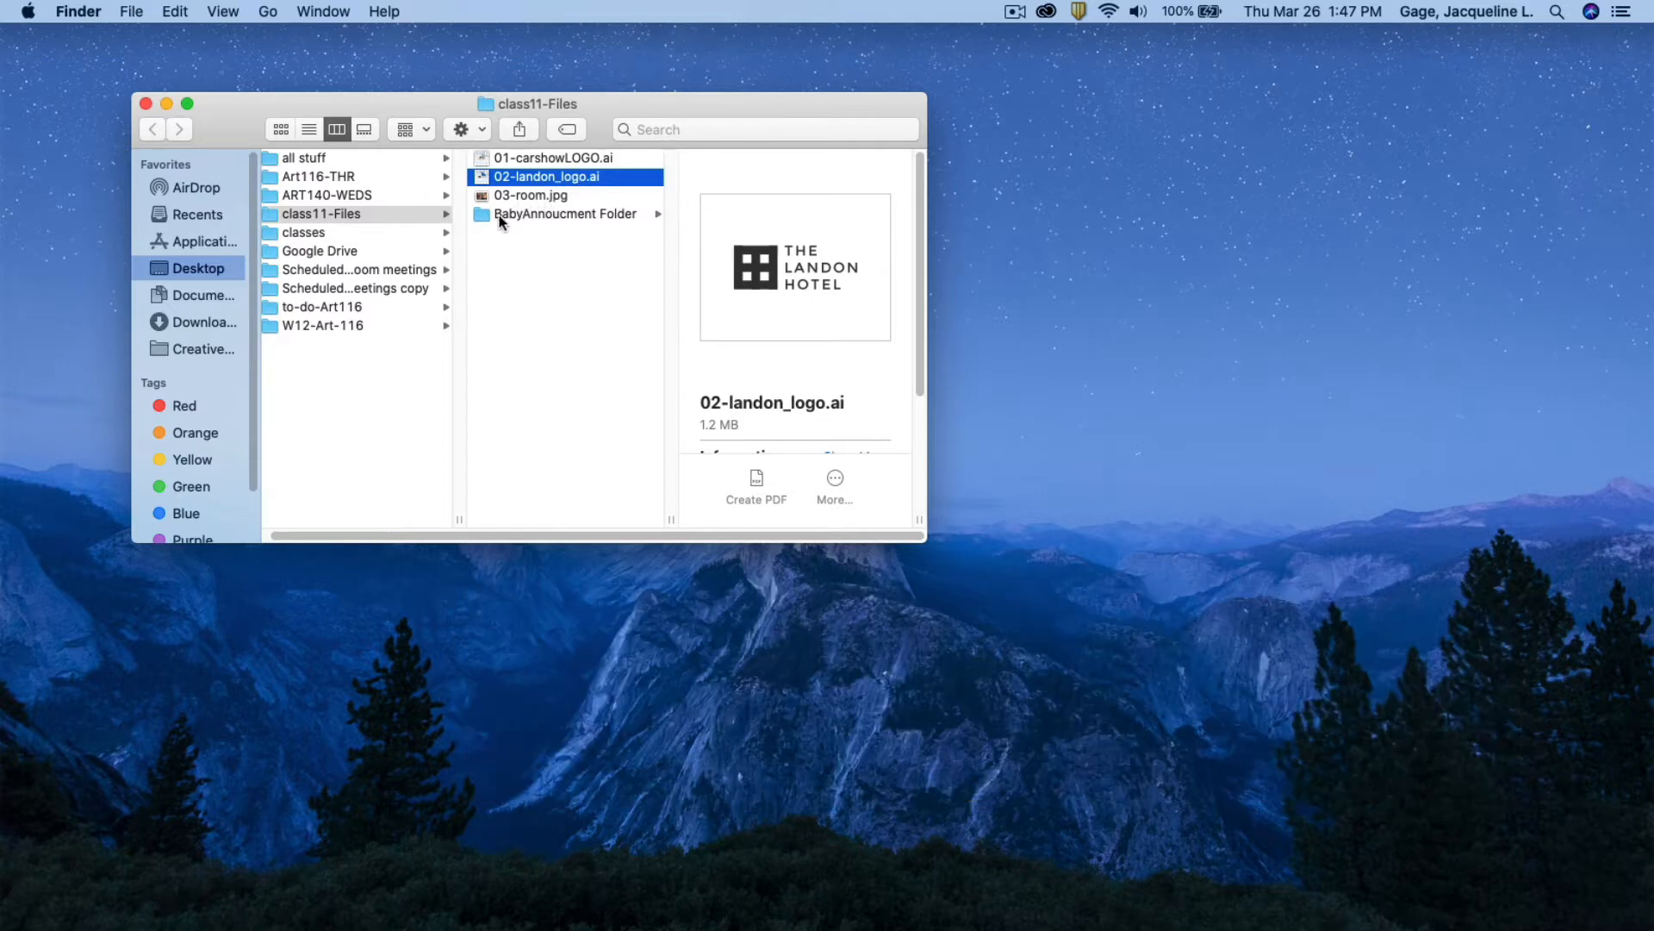
left_click(505, 194)
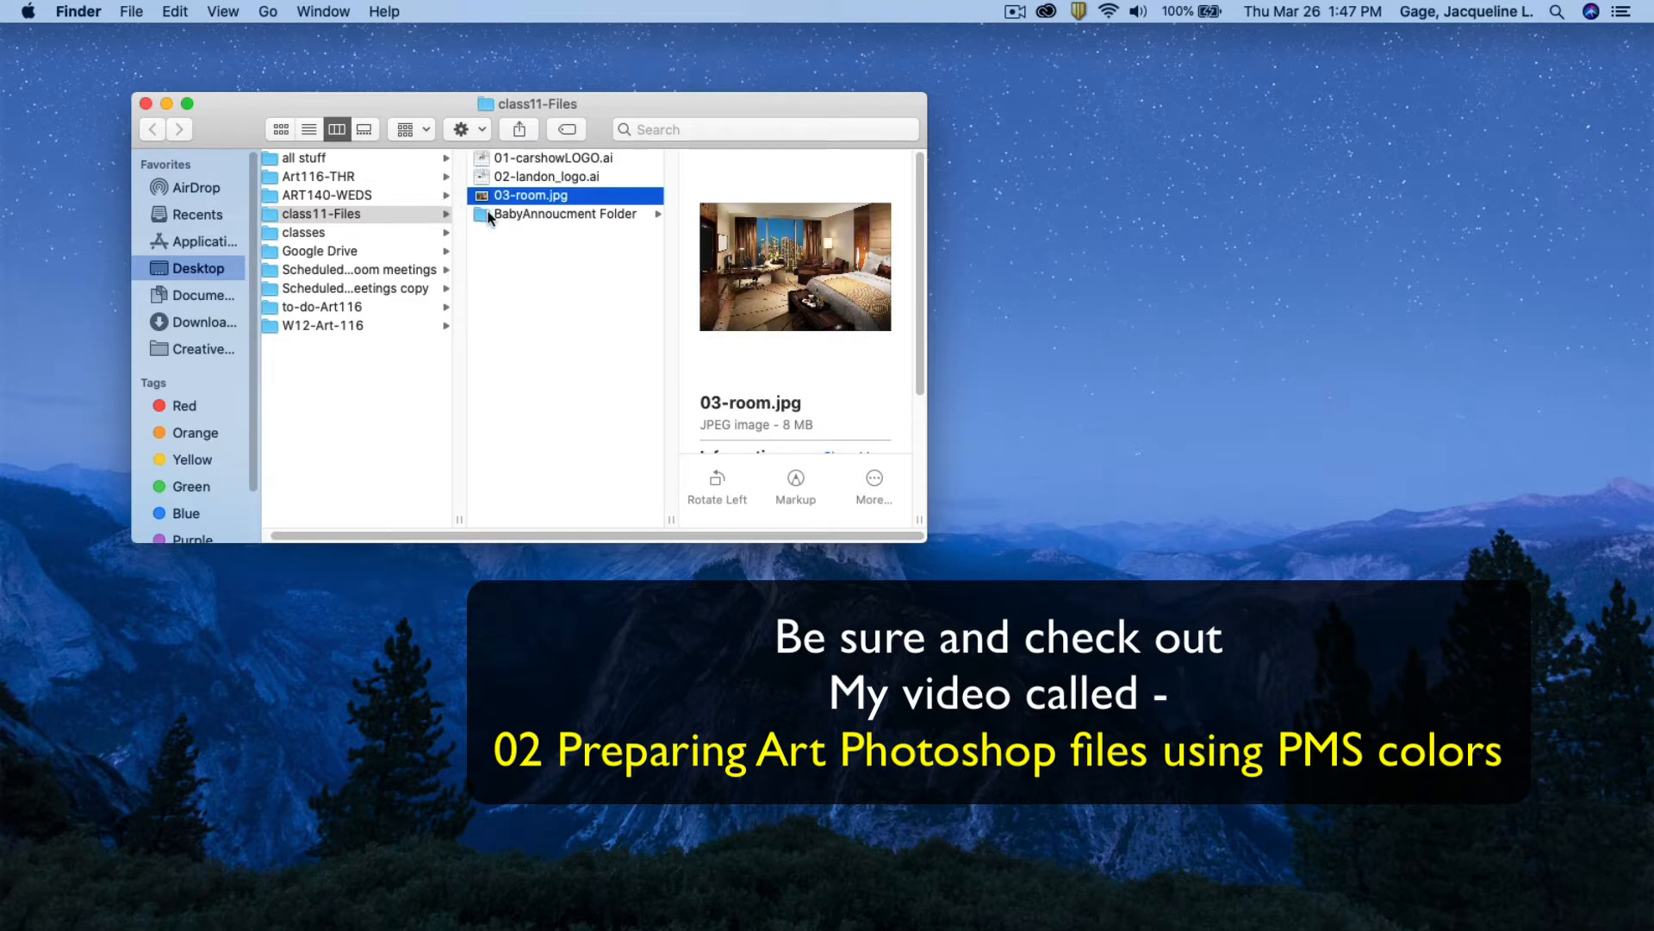
left_click(488, 217)
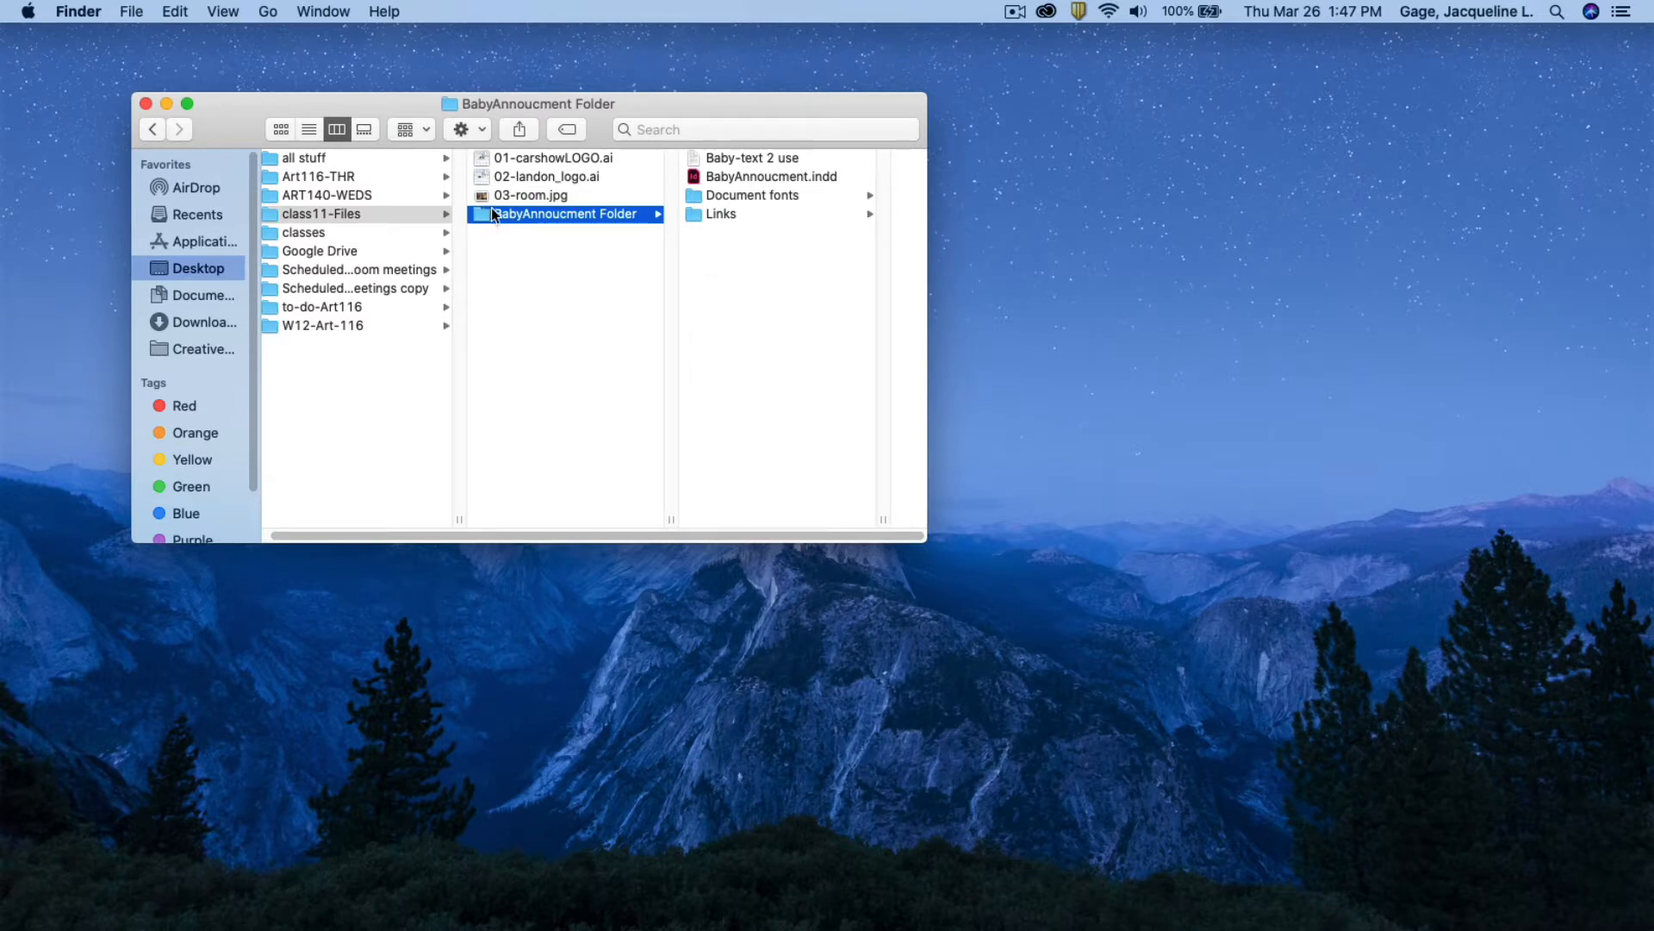
double_click(690, 176)
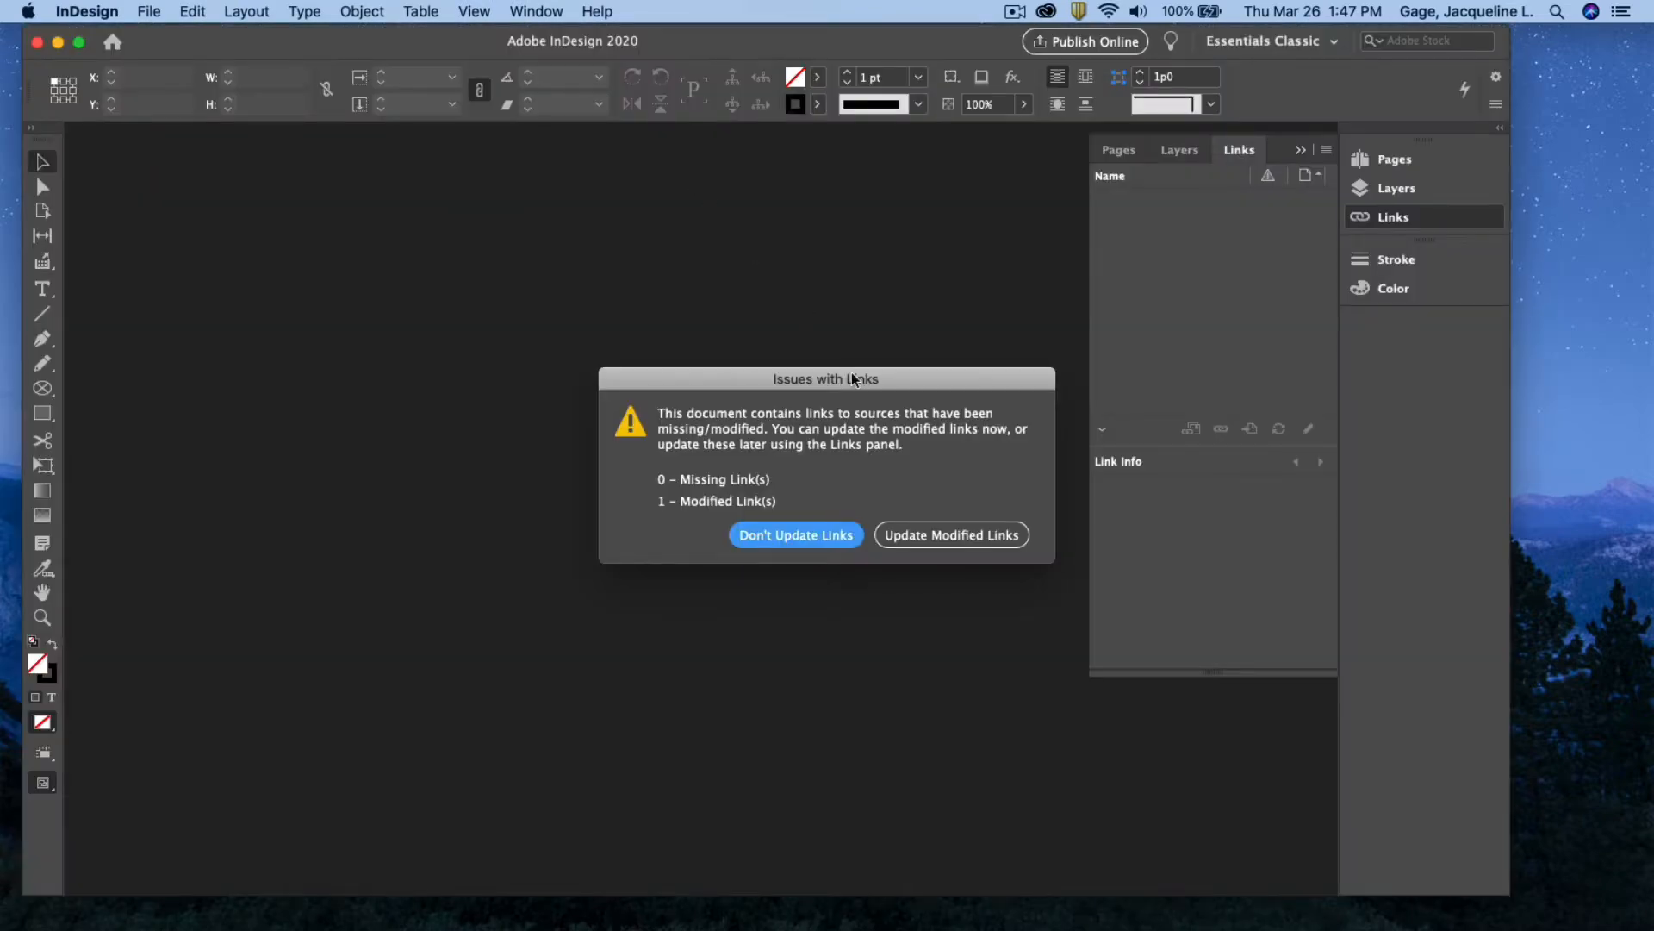
Update the modified links and view the whole first spread in Preview mode
left_click(928, 536)
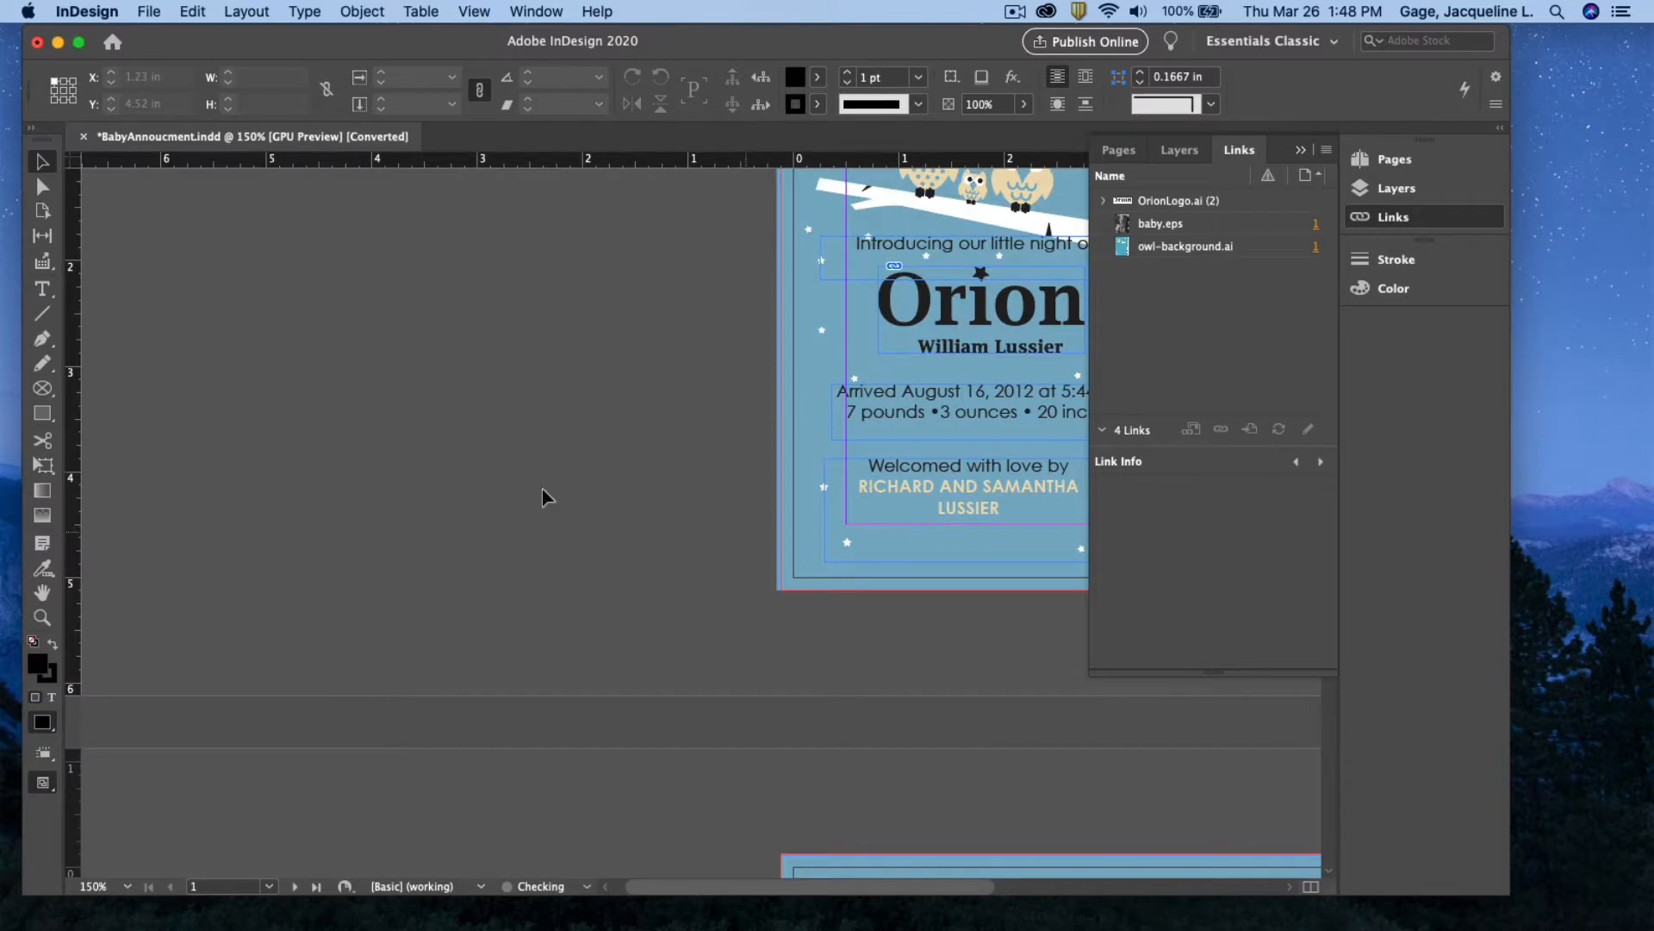
left_click(43, 592)
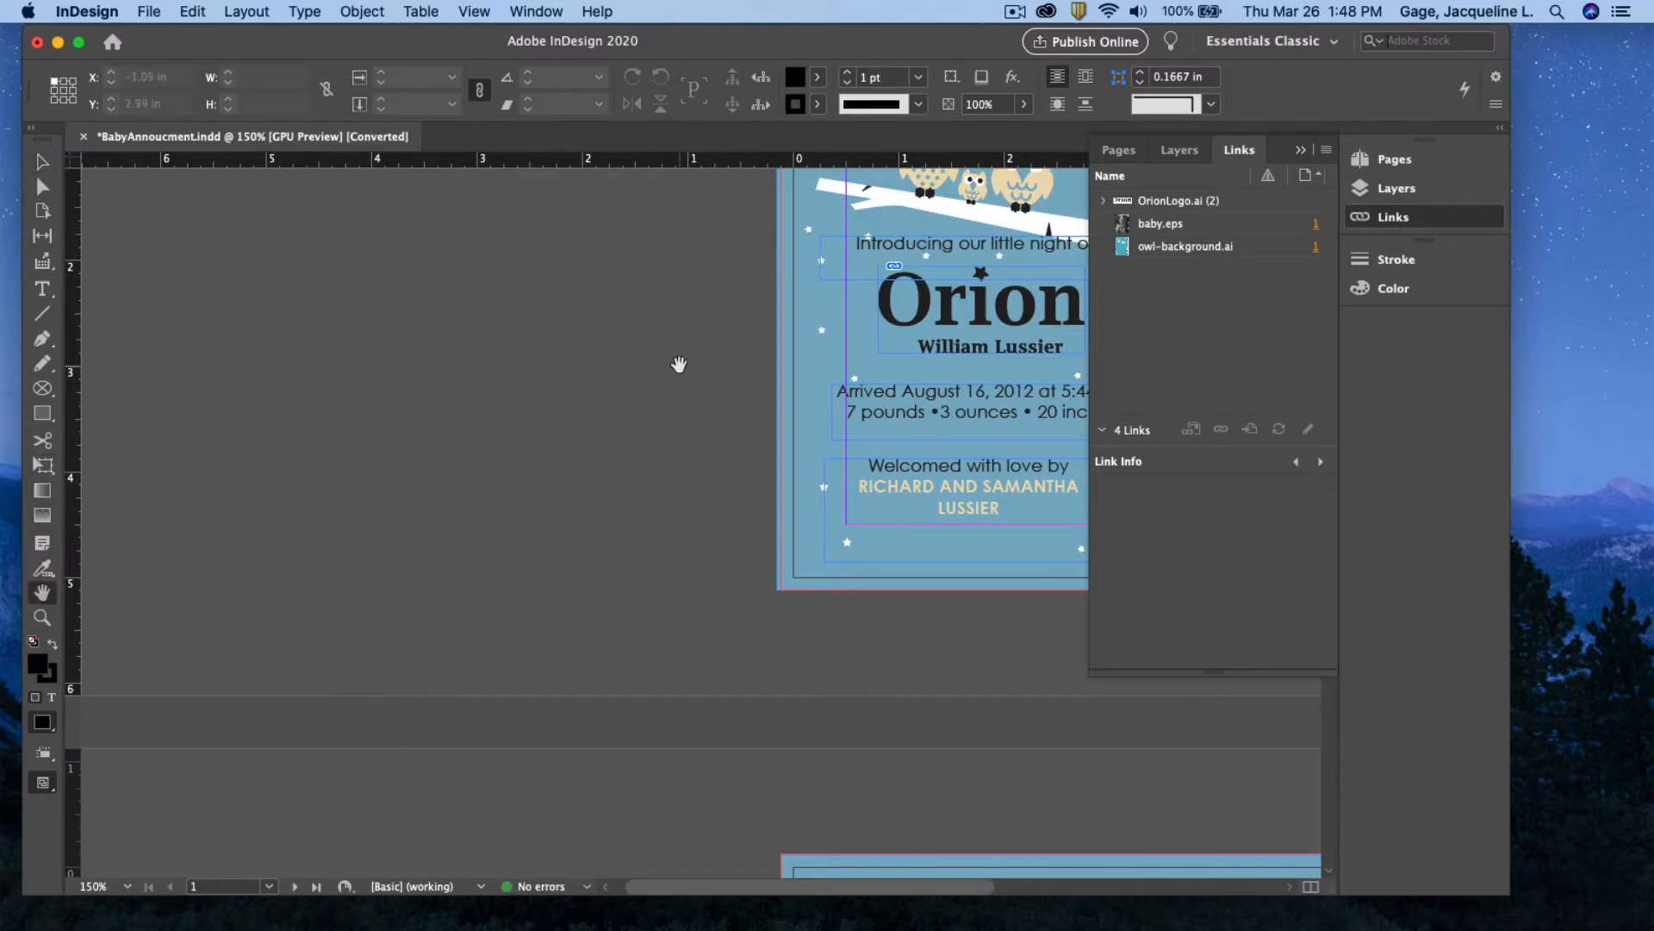
left_click_drag(677, 362, 67, 585)
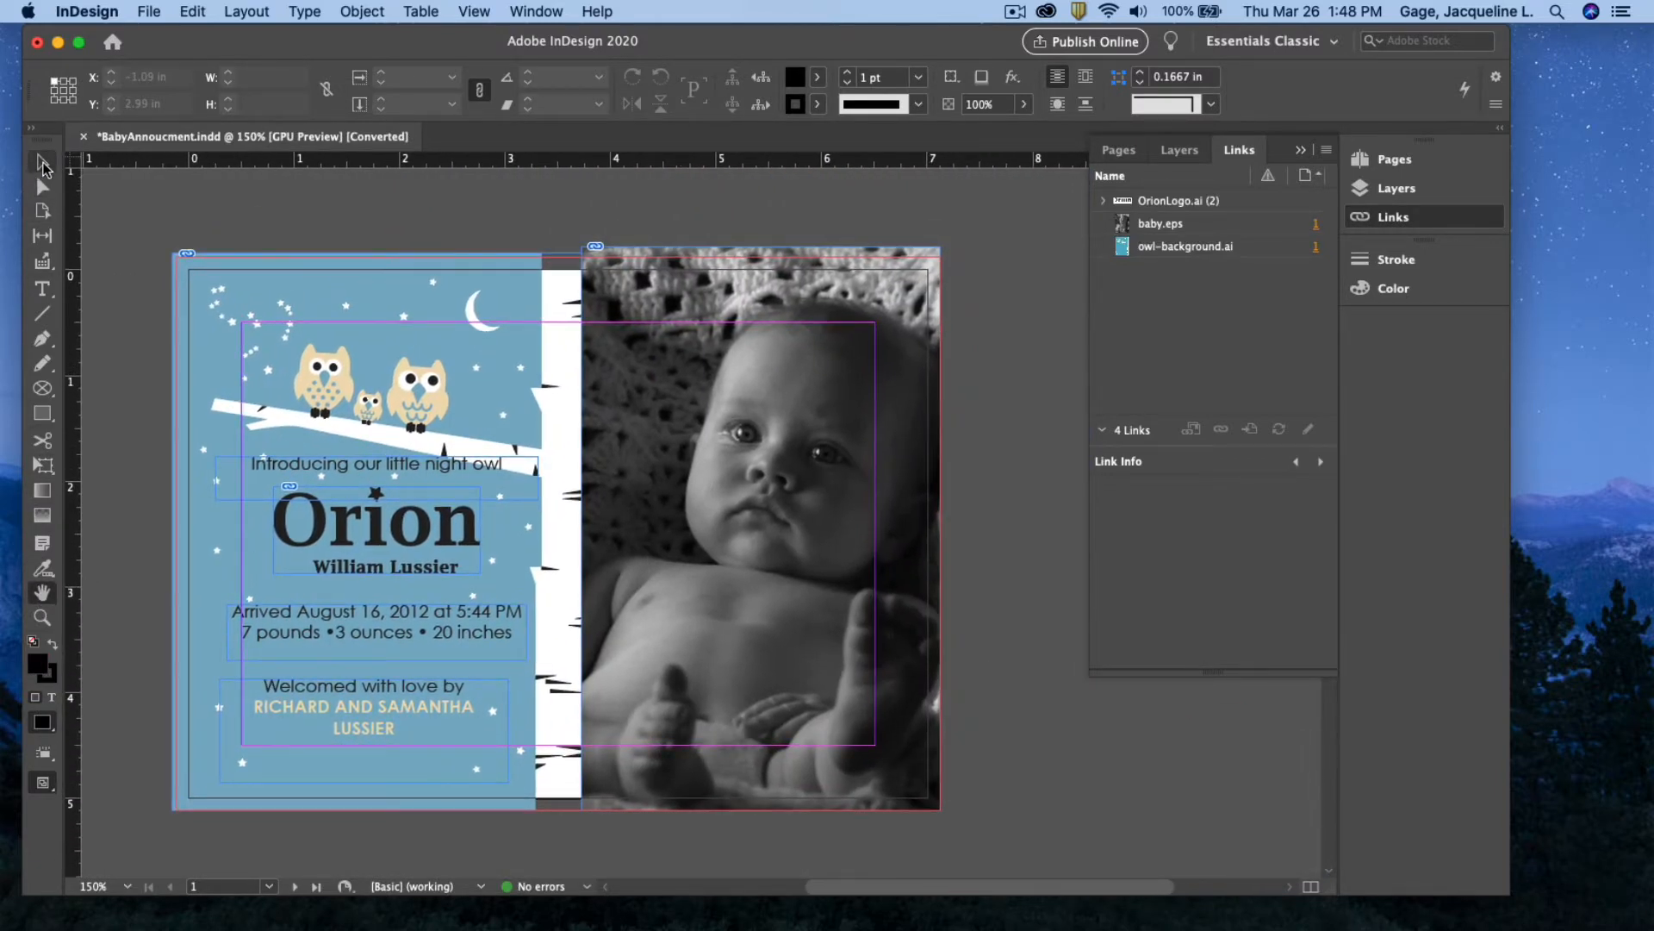
left_click(43, 164)
key("w")
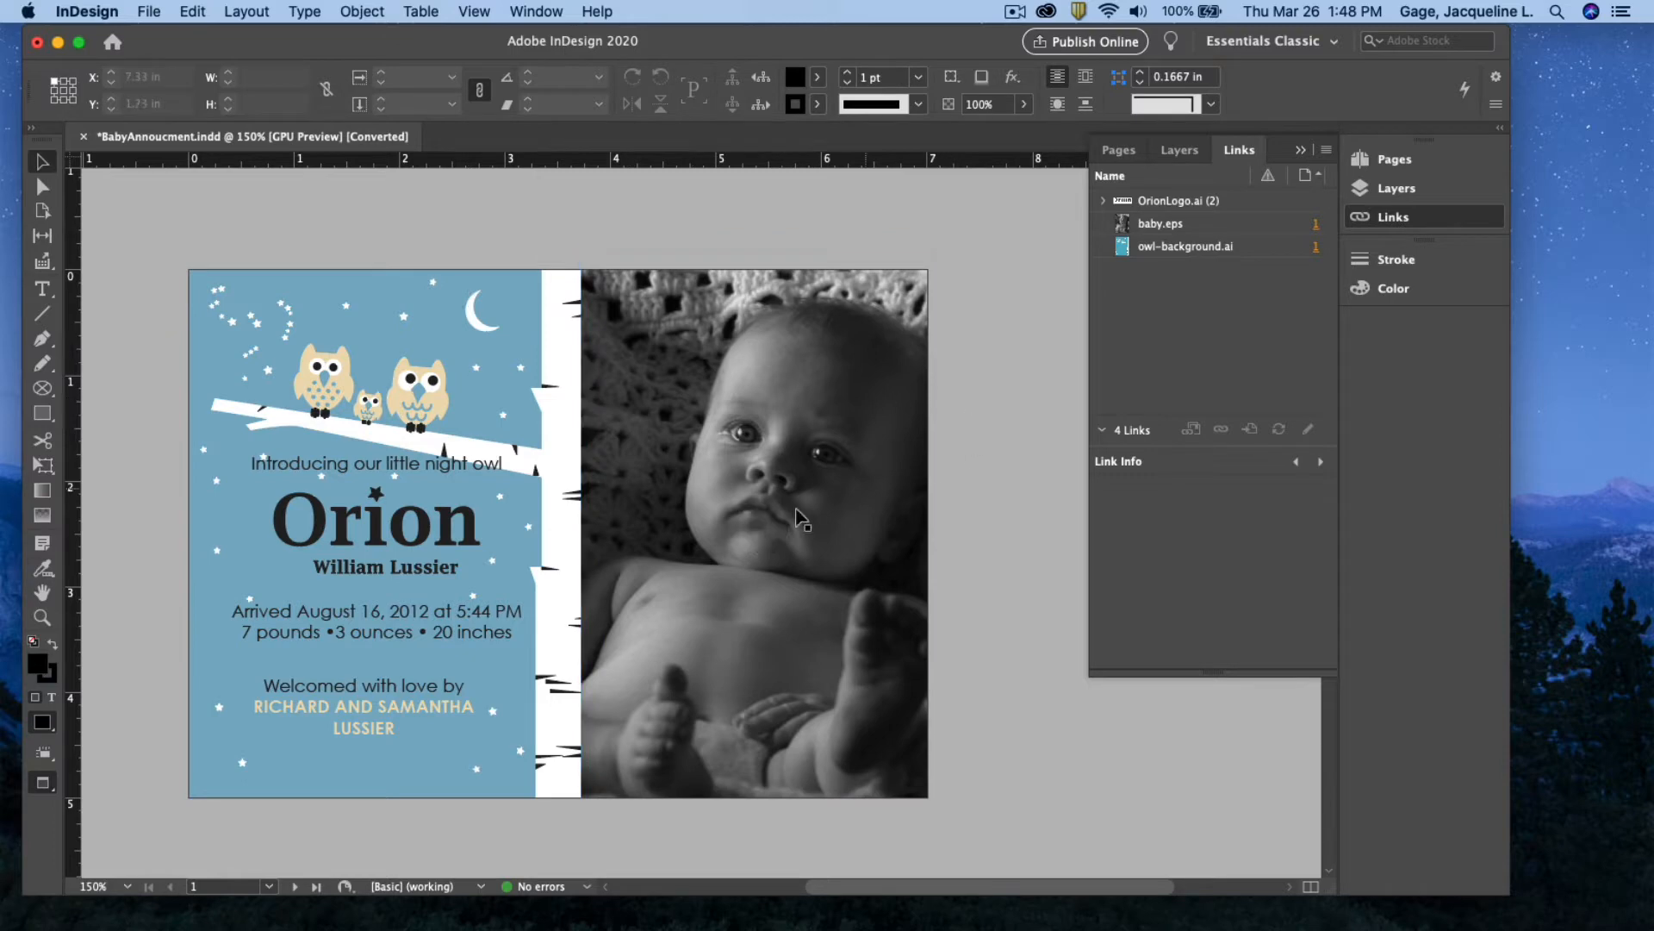
Scroll to page 2 and inspect the Orion logo graphic
scroll(411, 545, "down", 15)
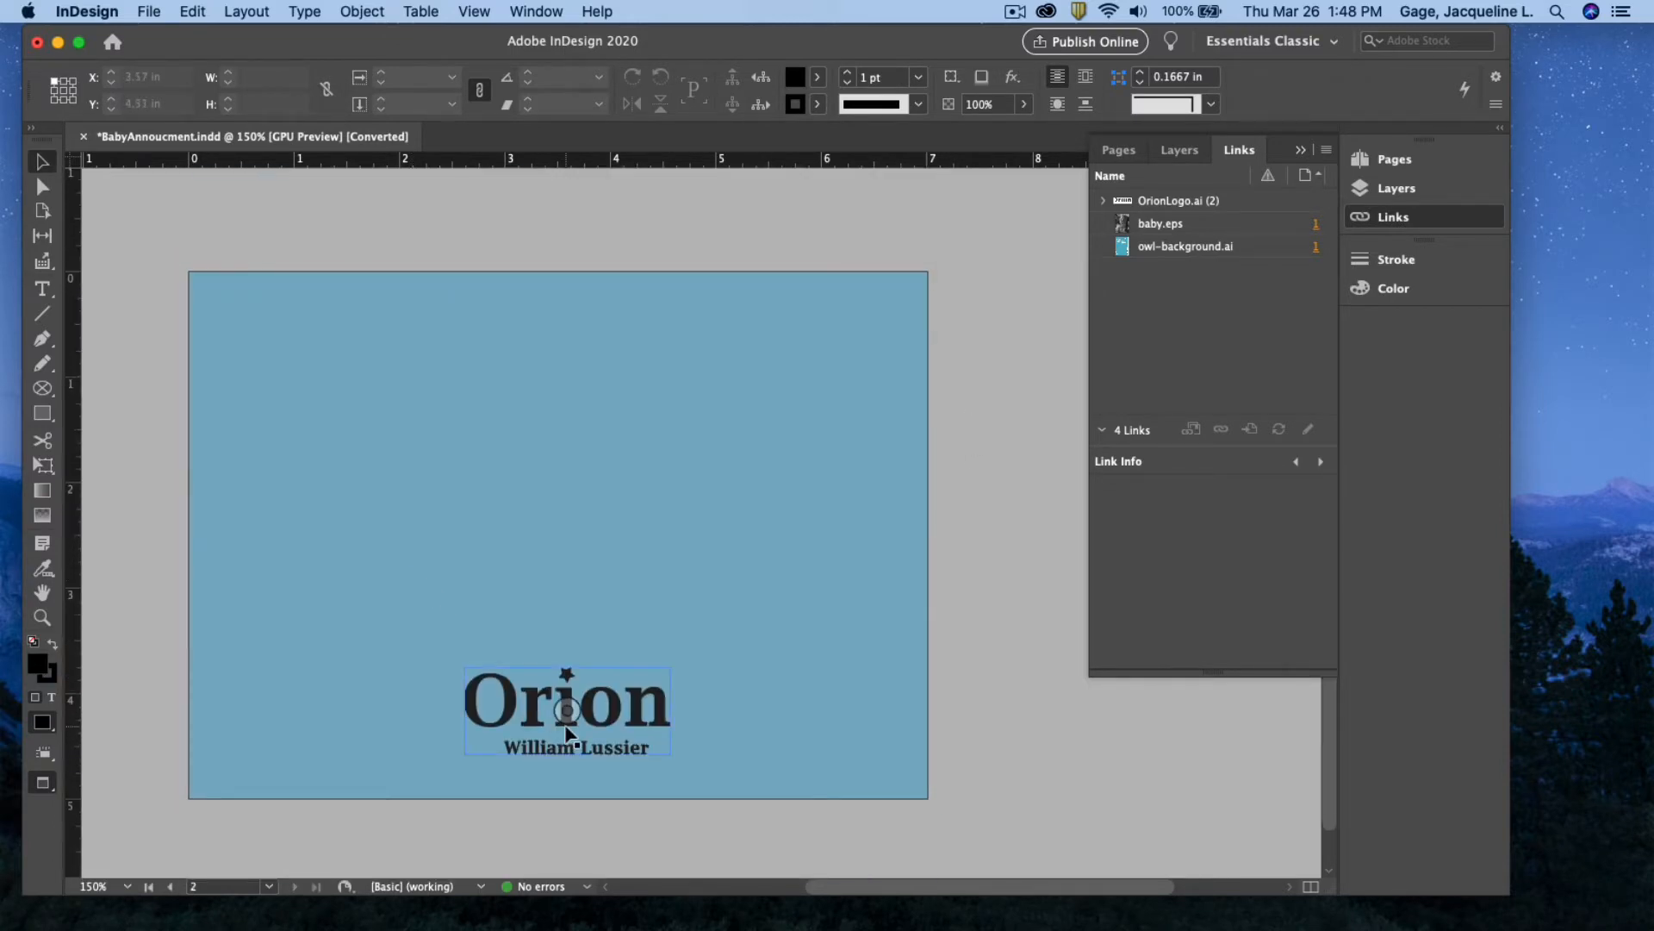
left_click(568, 732)
left_click(1027, 727)
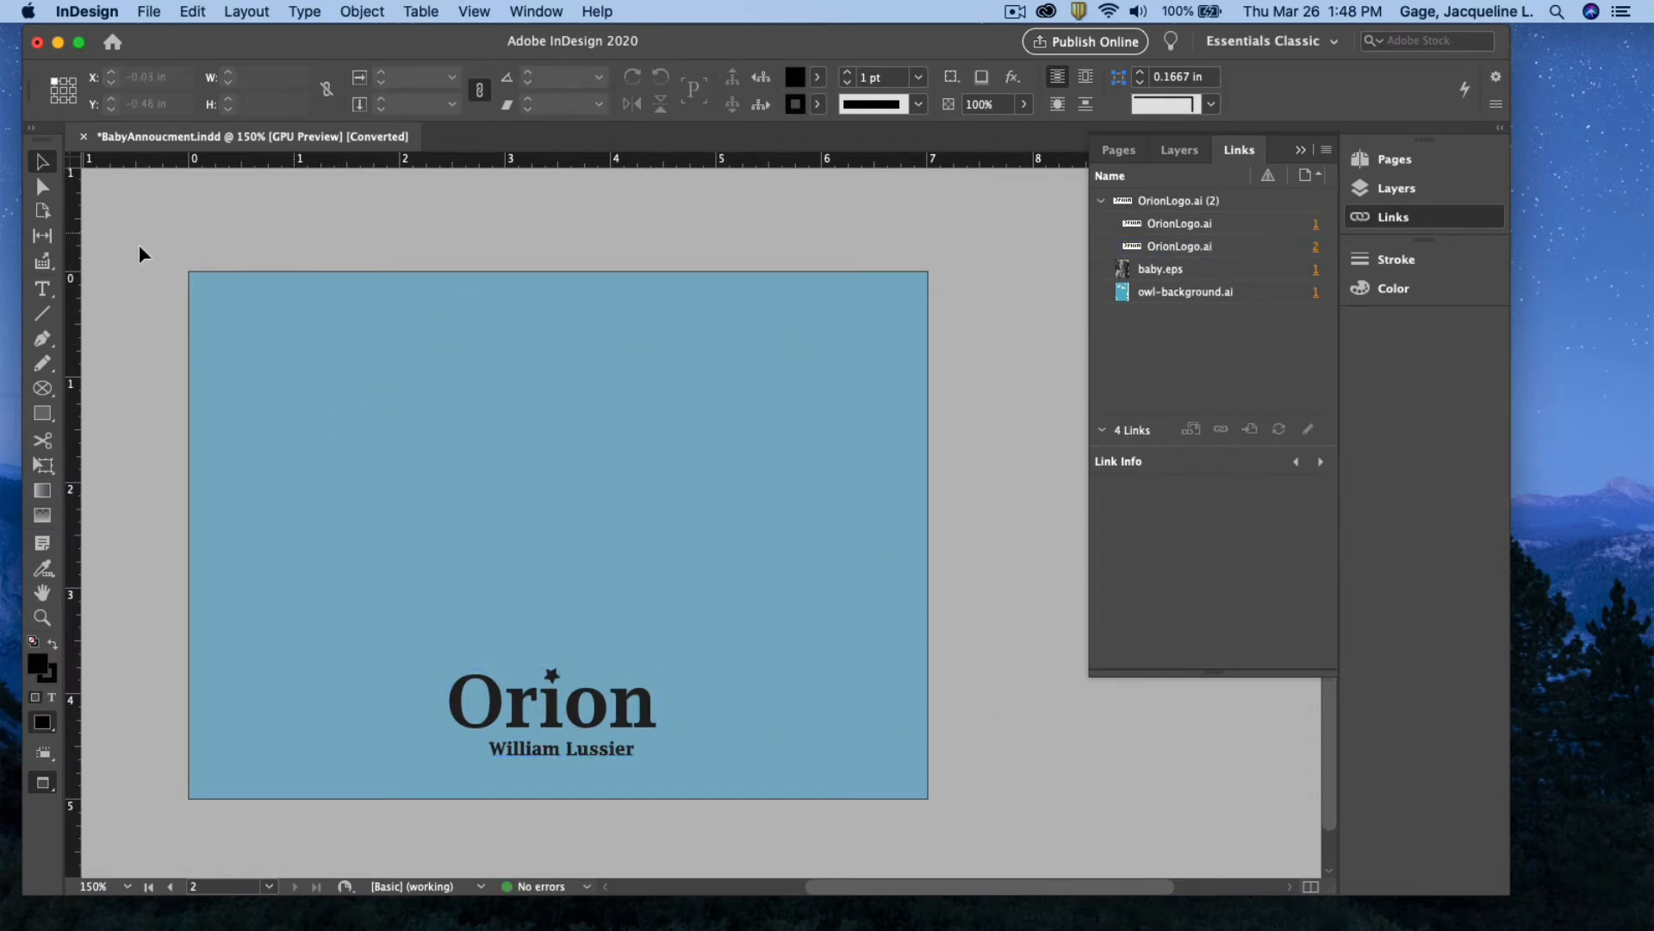
left_click(150, 11)
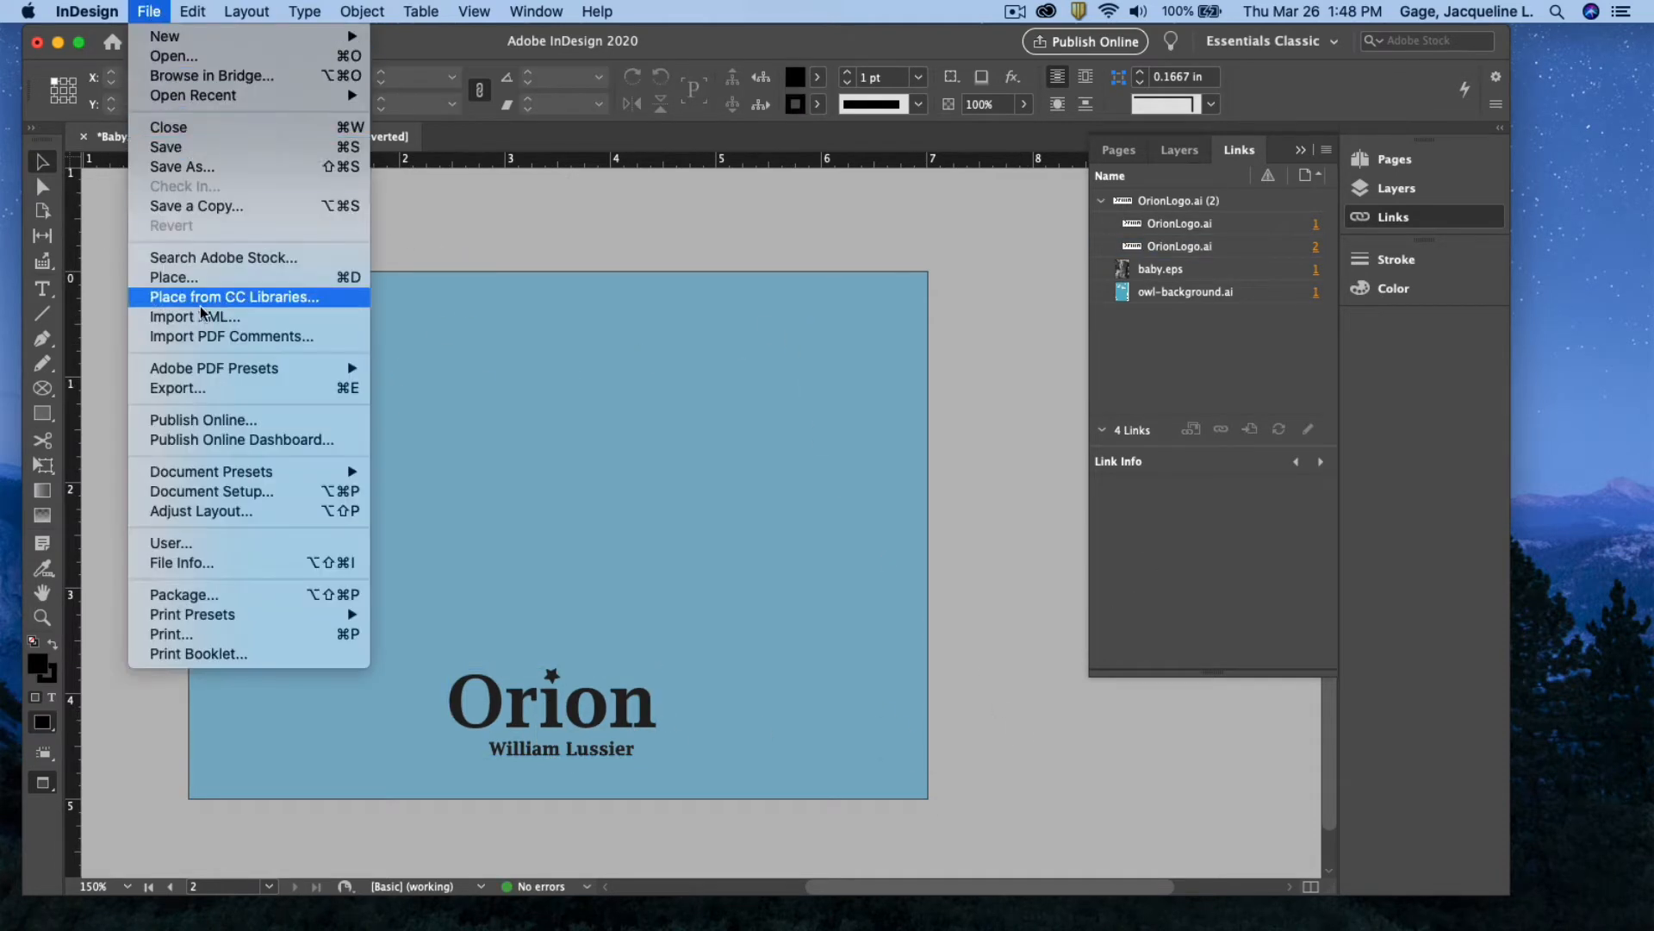
left_click(232, 500)
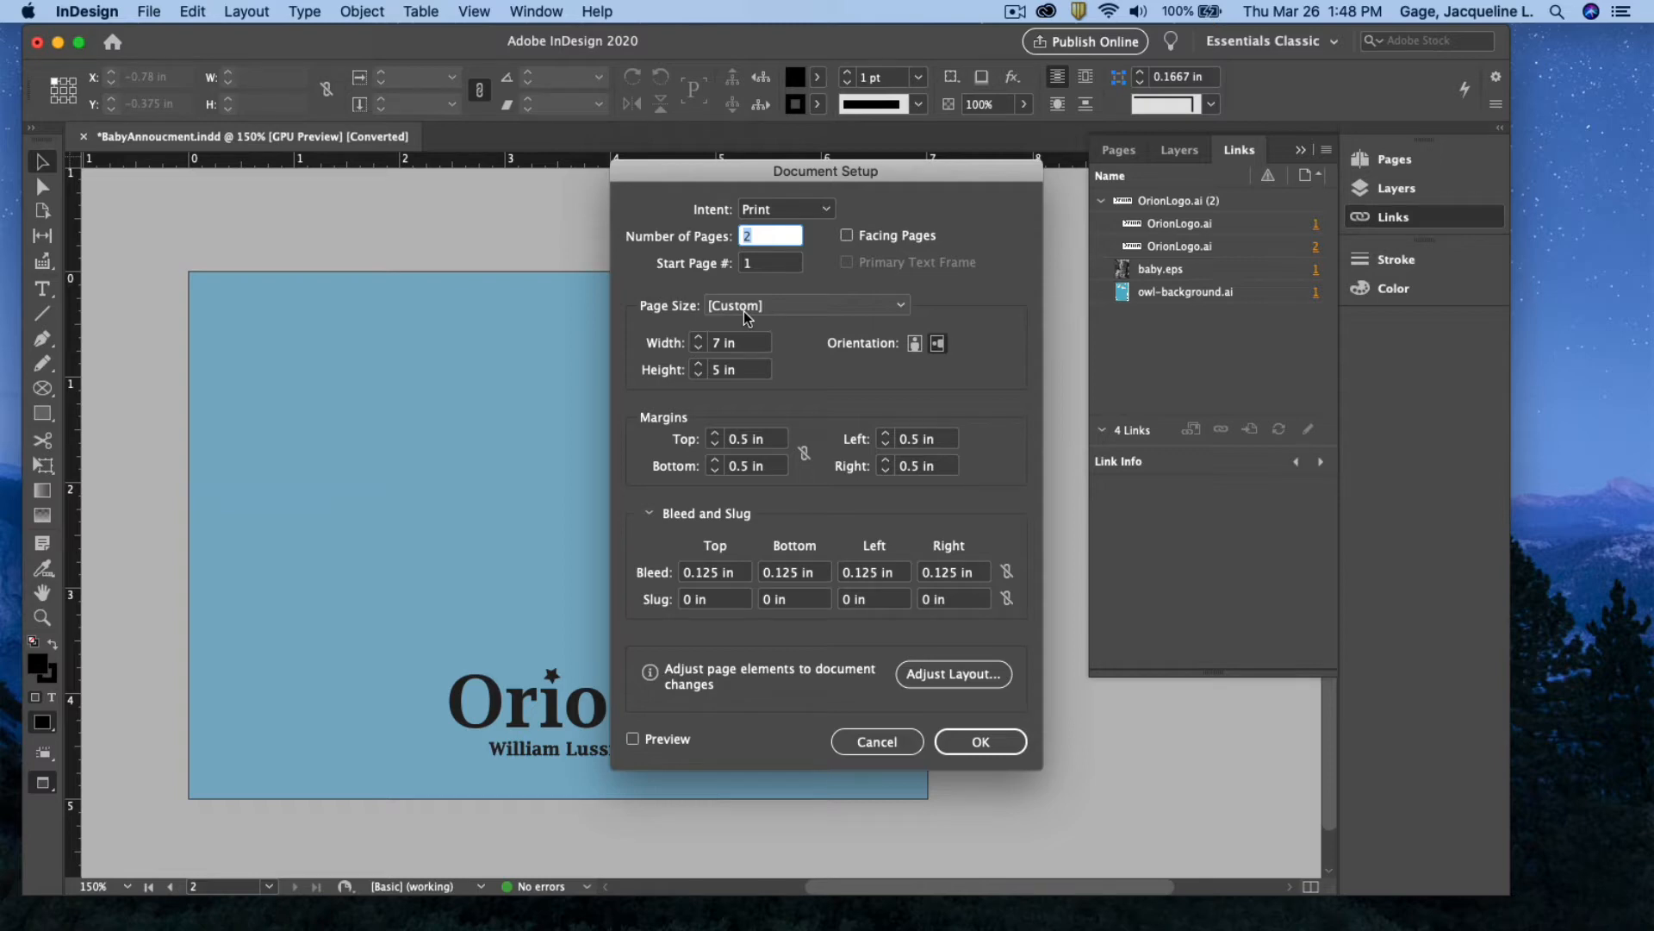
left_click(894, 746)
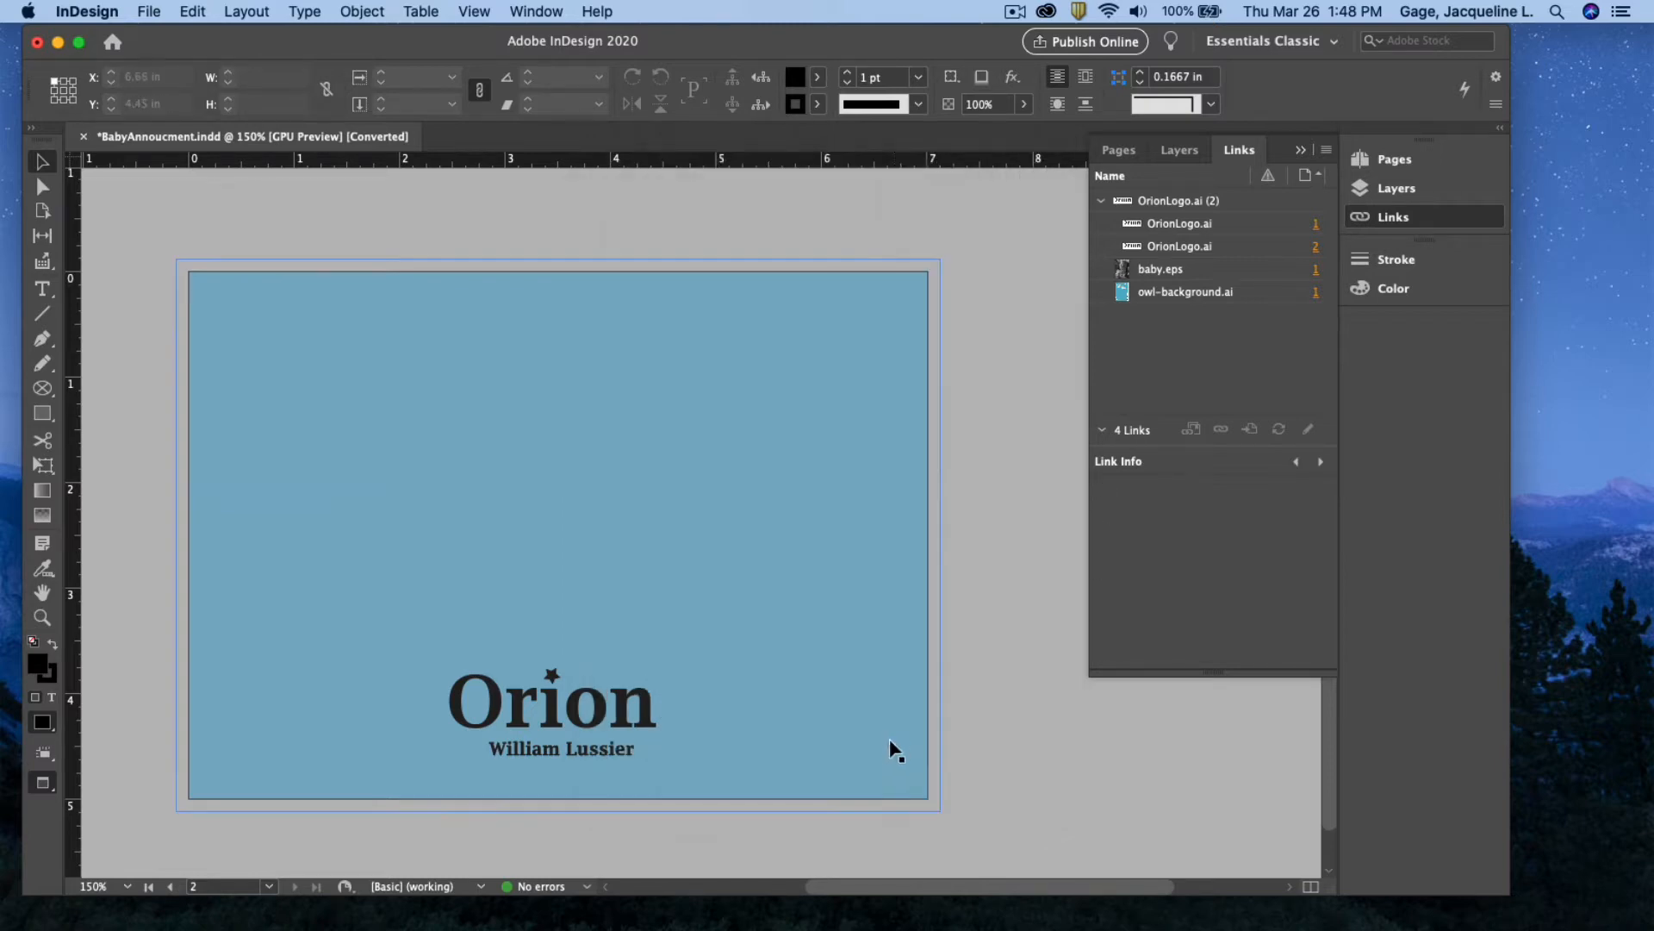
Start a new print document measured in inches
left_click(149, 18)
mouse_move(162, 36)
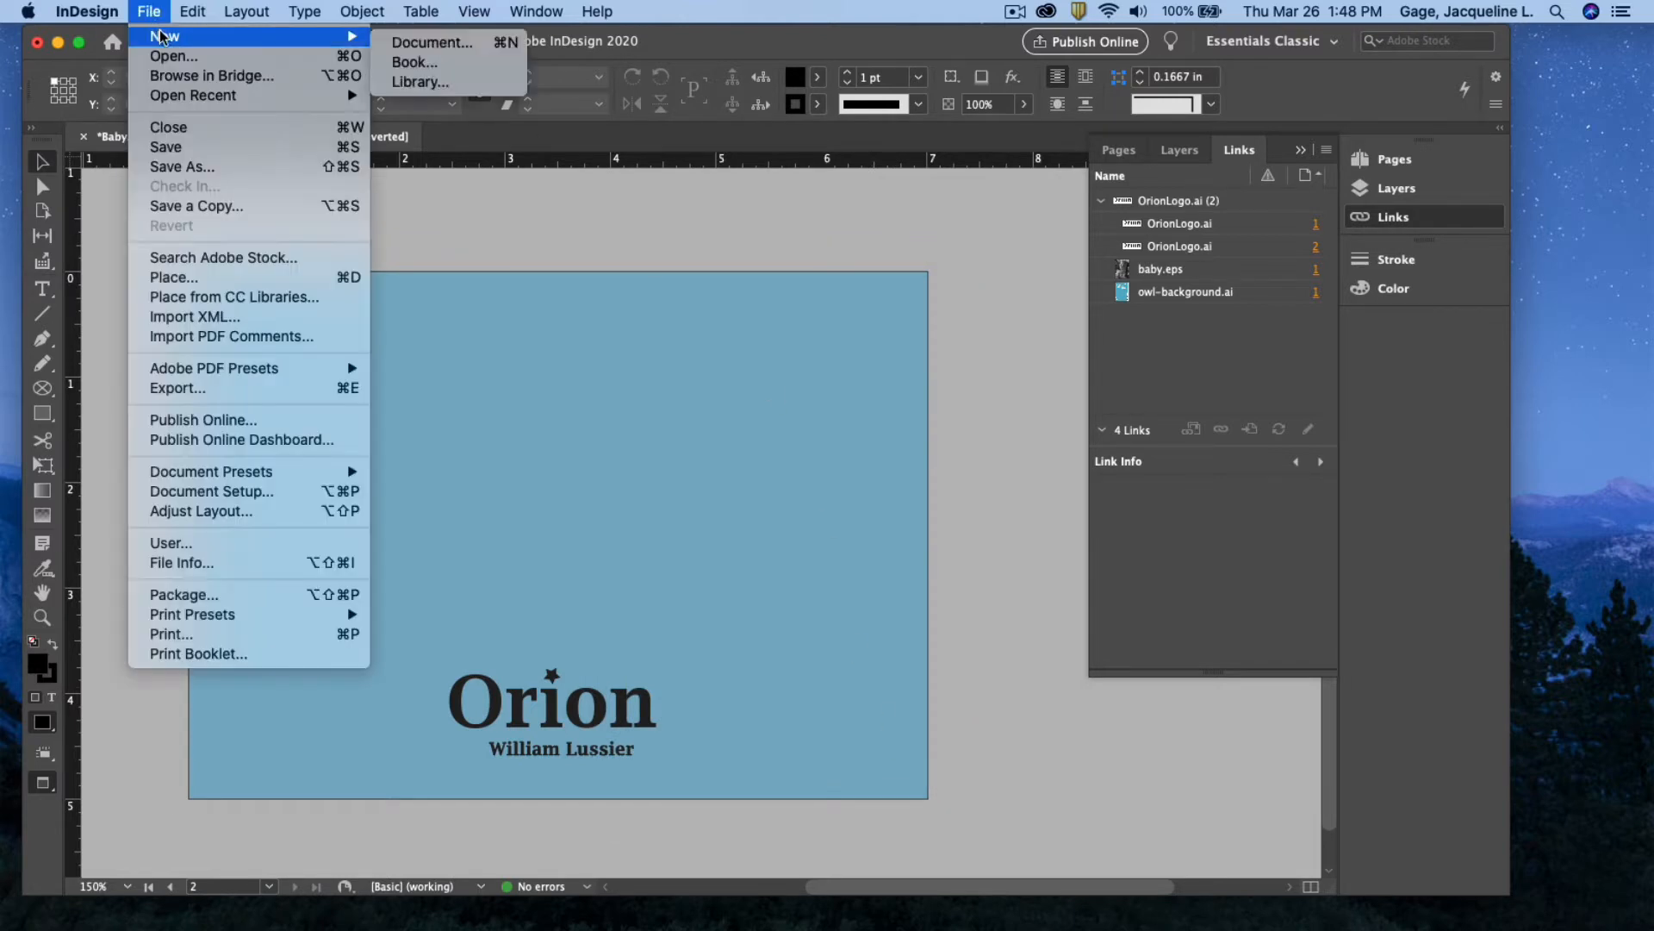
left_click(405, 42)
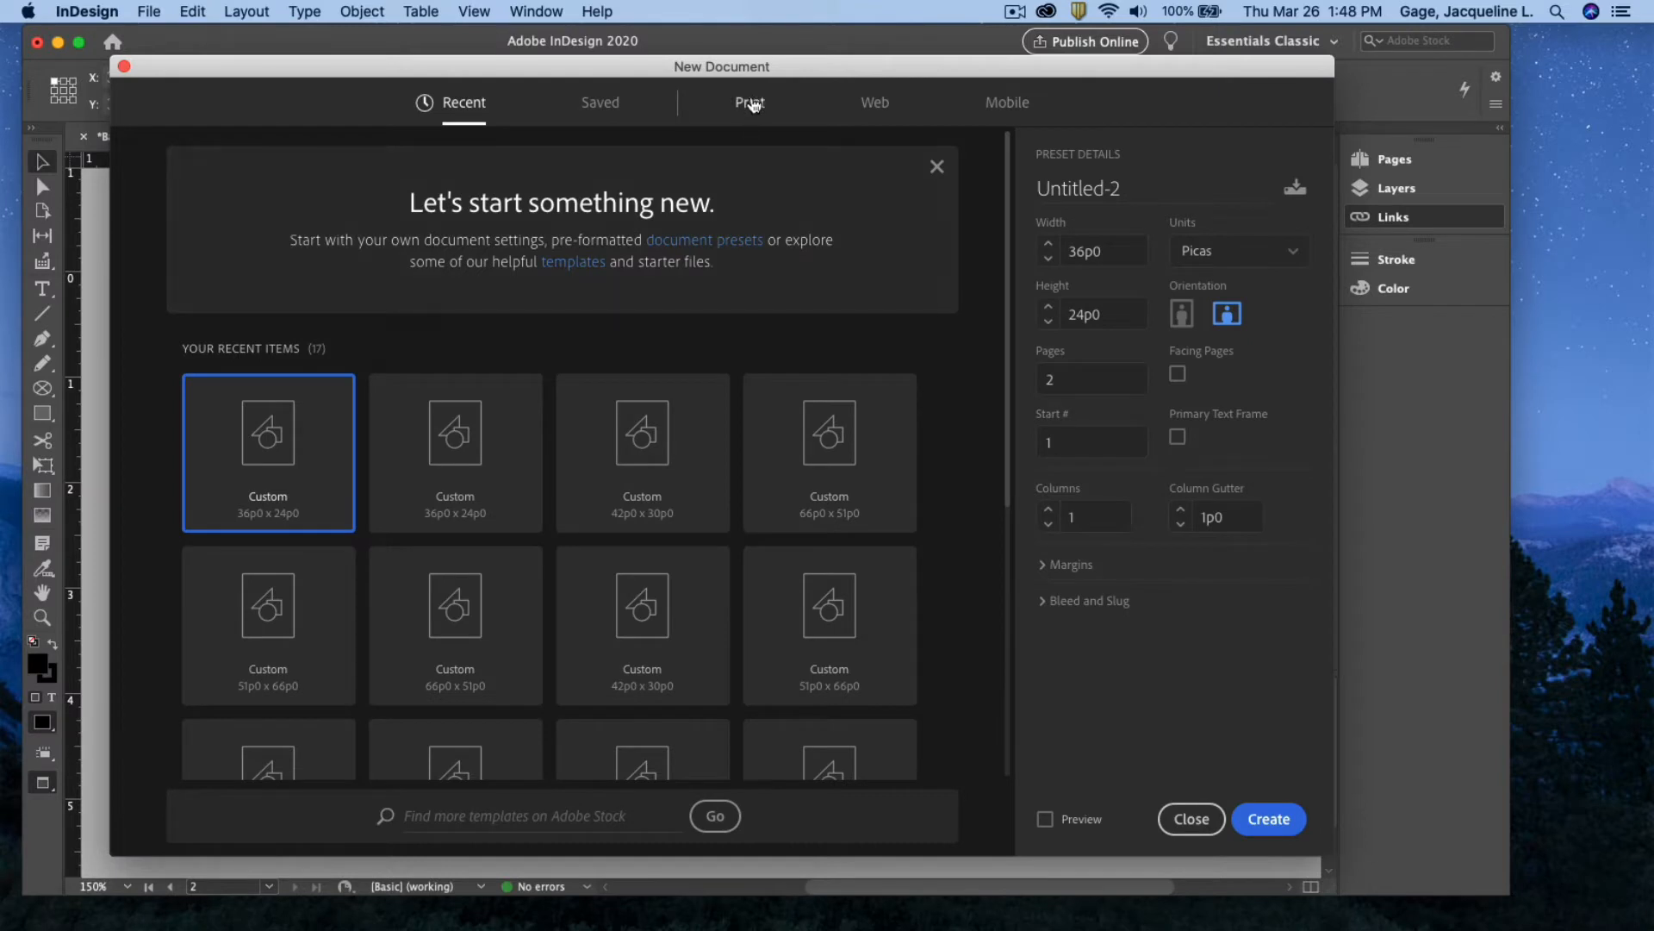
left_click(749, 102)
left_click(1292, 259)
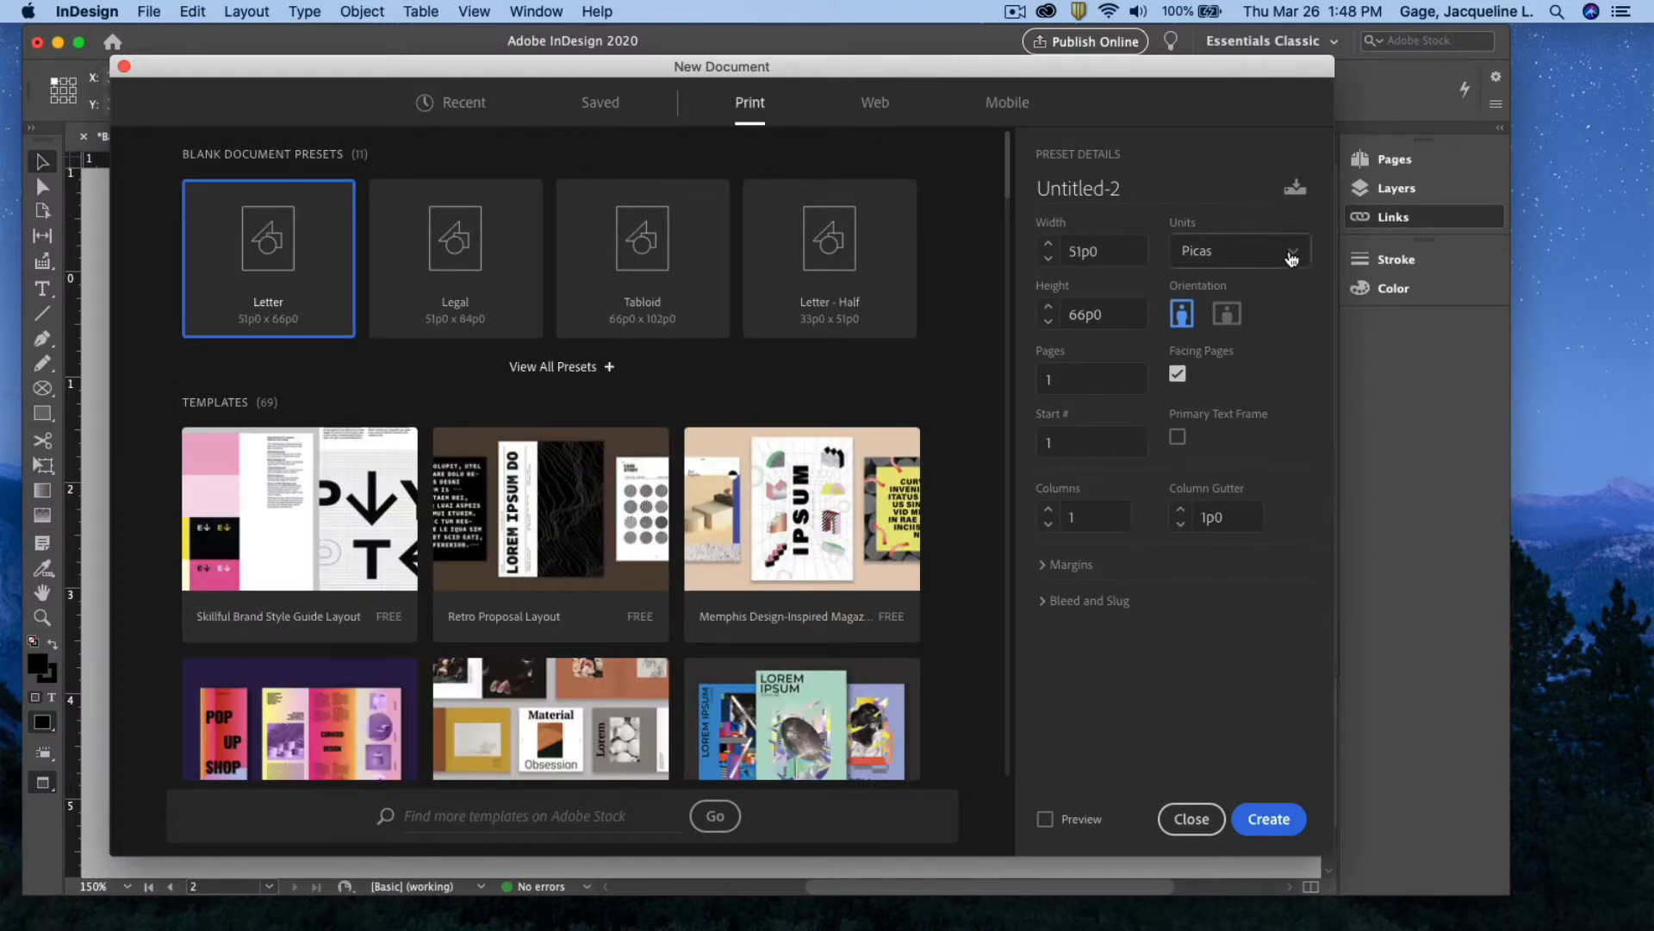
left_click(1240, 362)
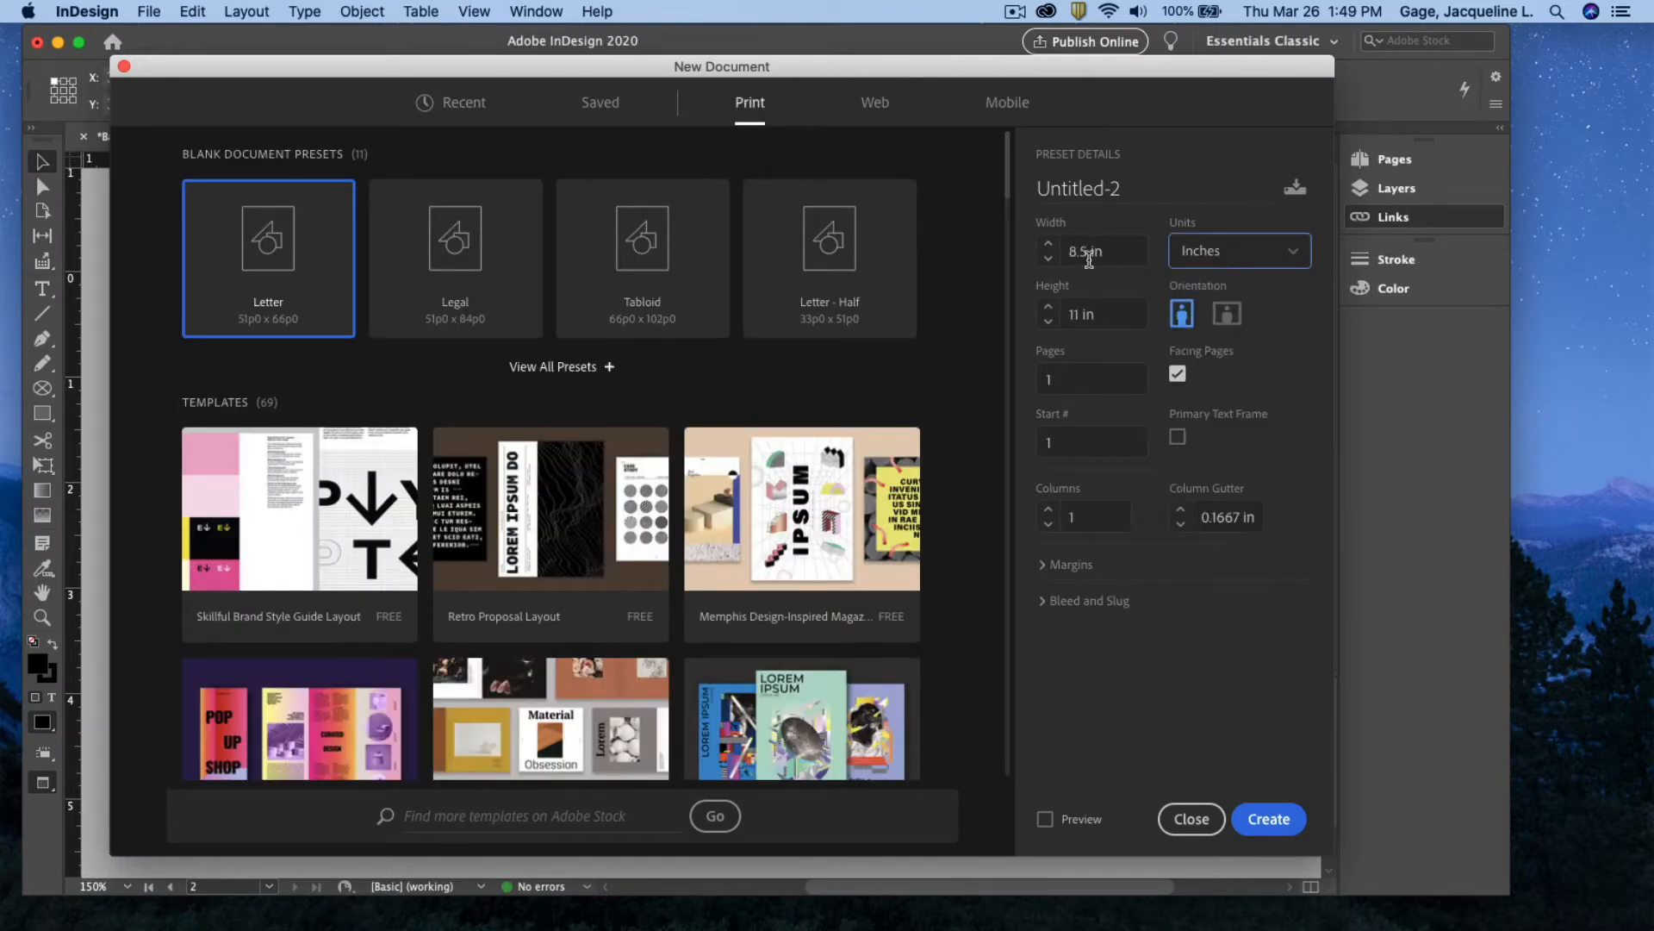
Set the page size to 7 × 5 in with 2 pages and facing pages off
double_click(1081, 250)
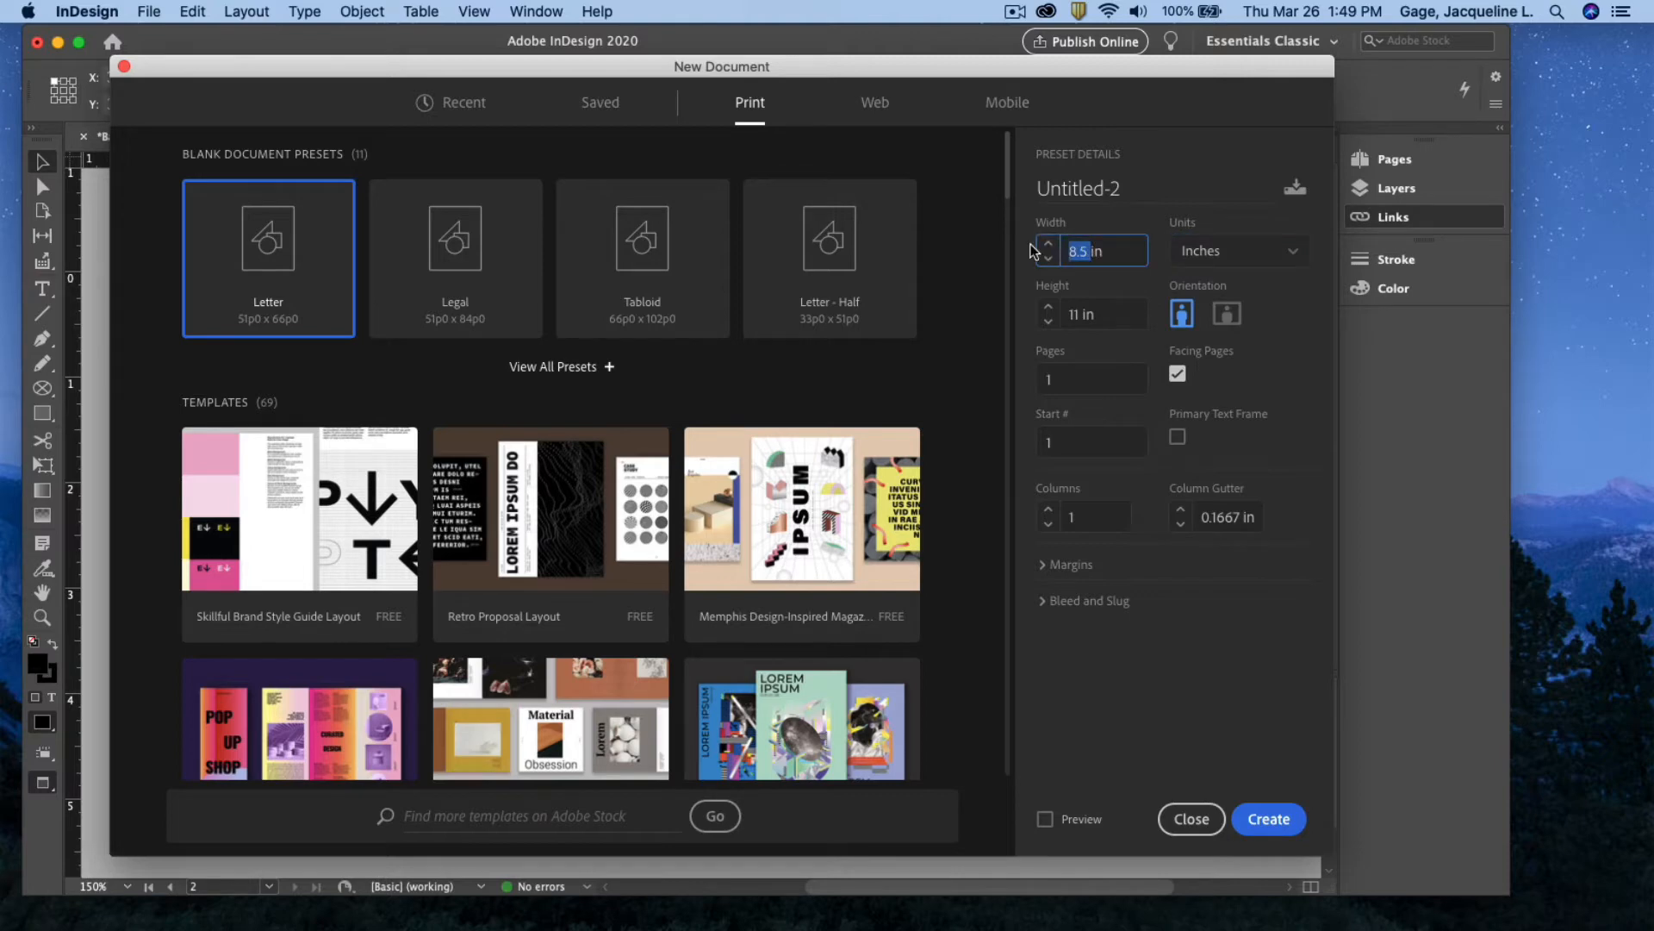
type("7")
double_click(1077, 315)
type("5")
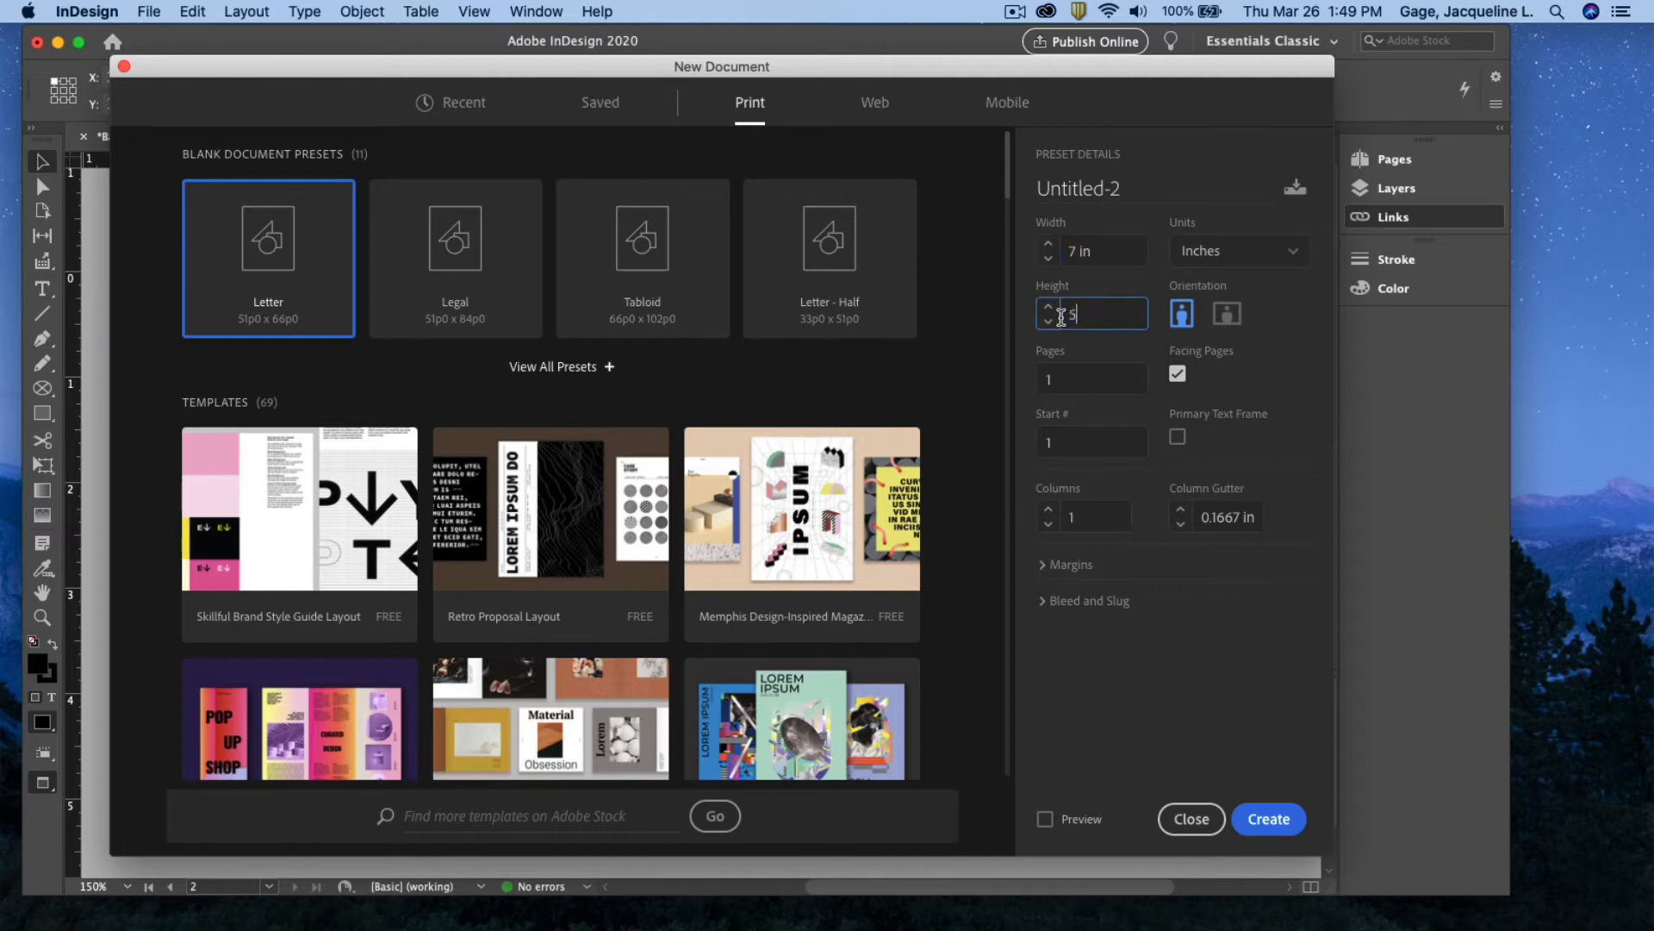
left_click(1278, 345)
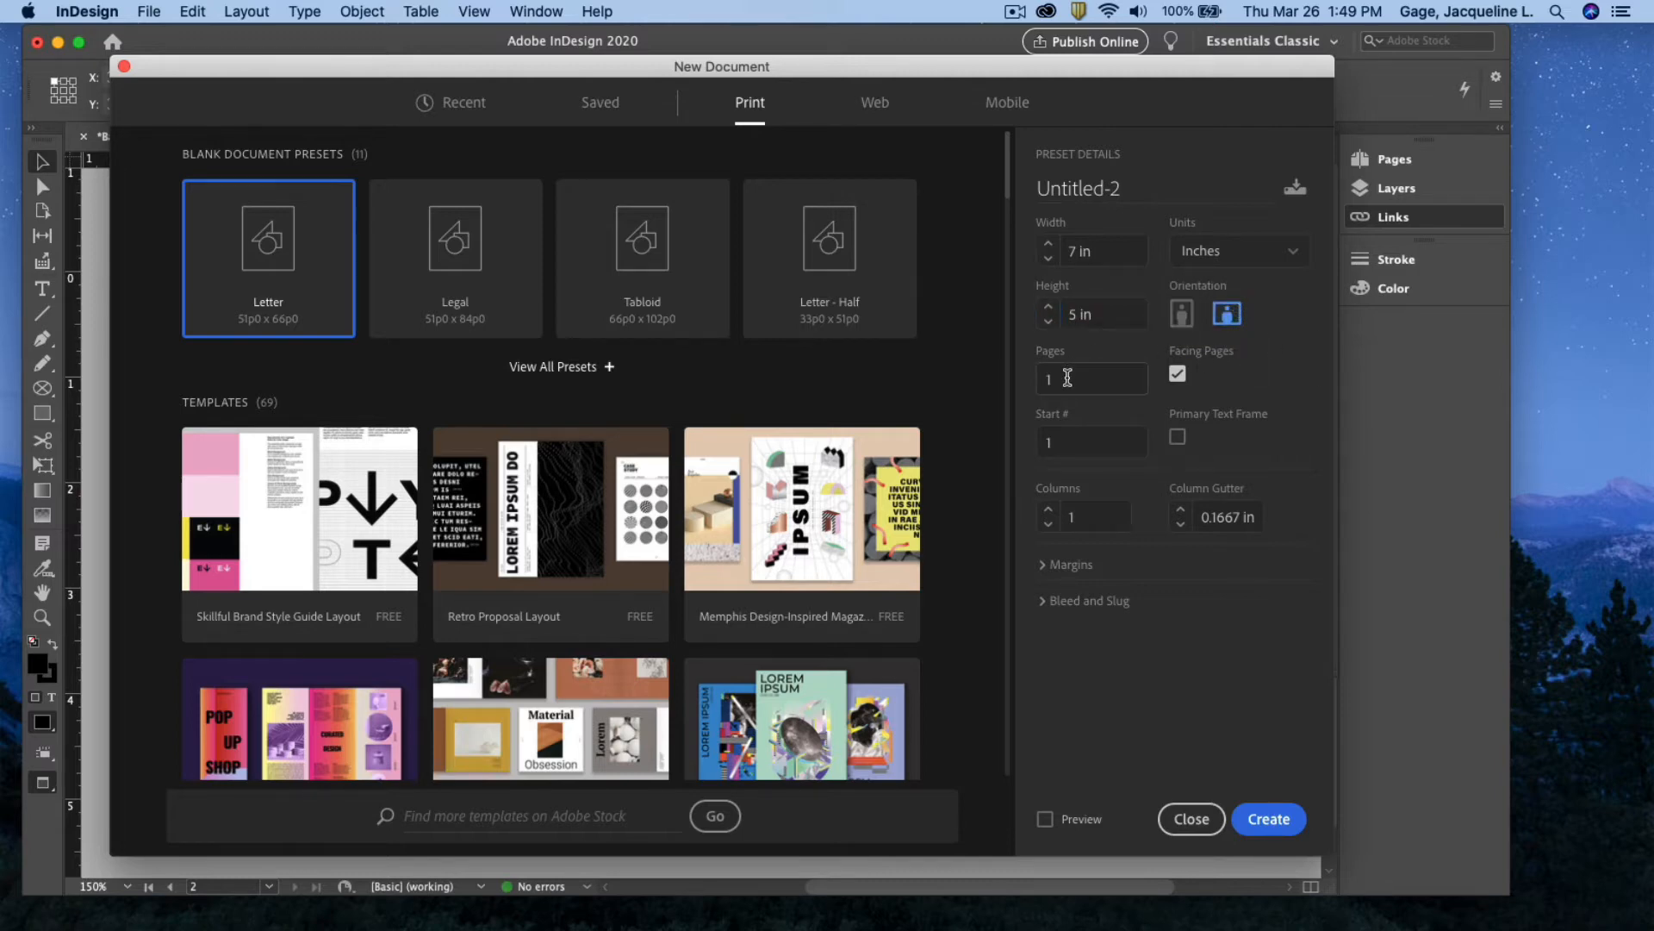
double_click(1066, 378)
type("2")
left_click(1179, 376)
Set all four margins to 0.25 in
left_click(1042, 565)
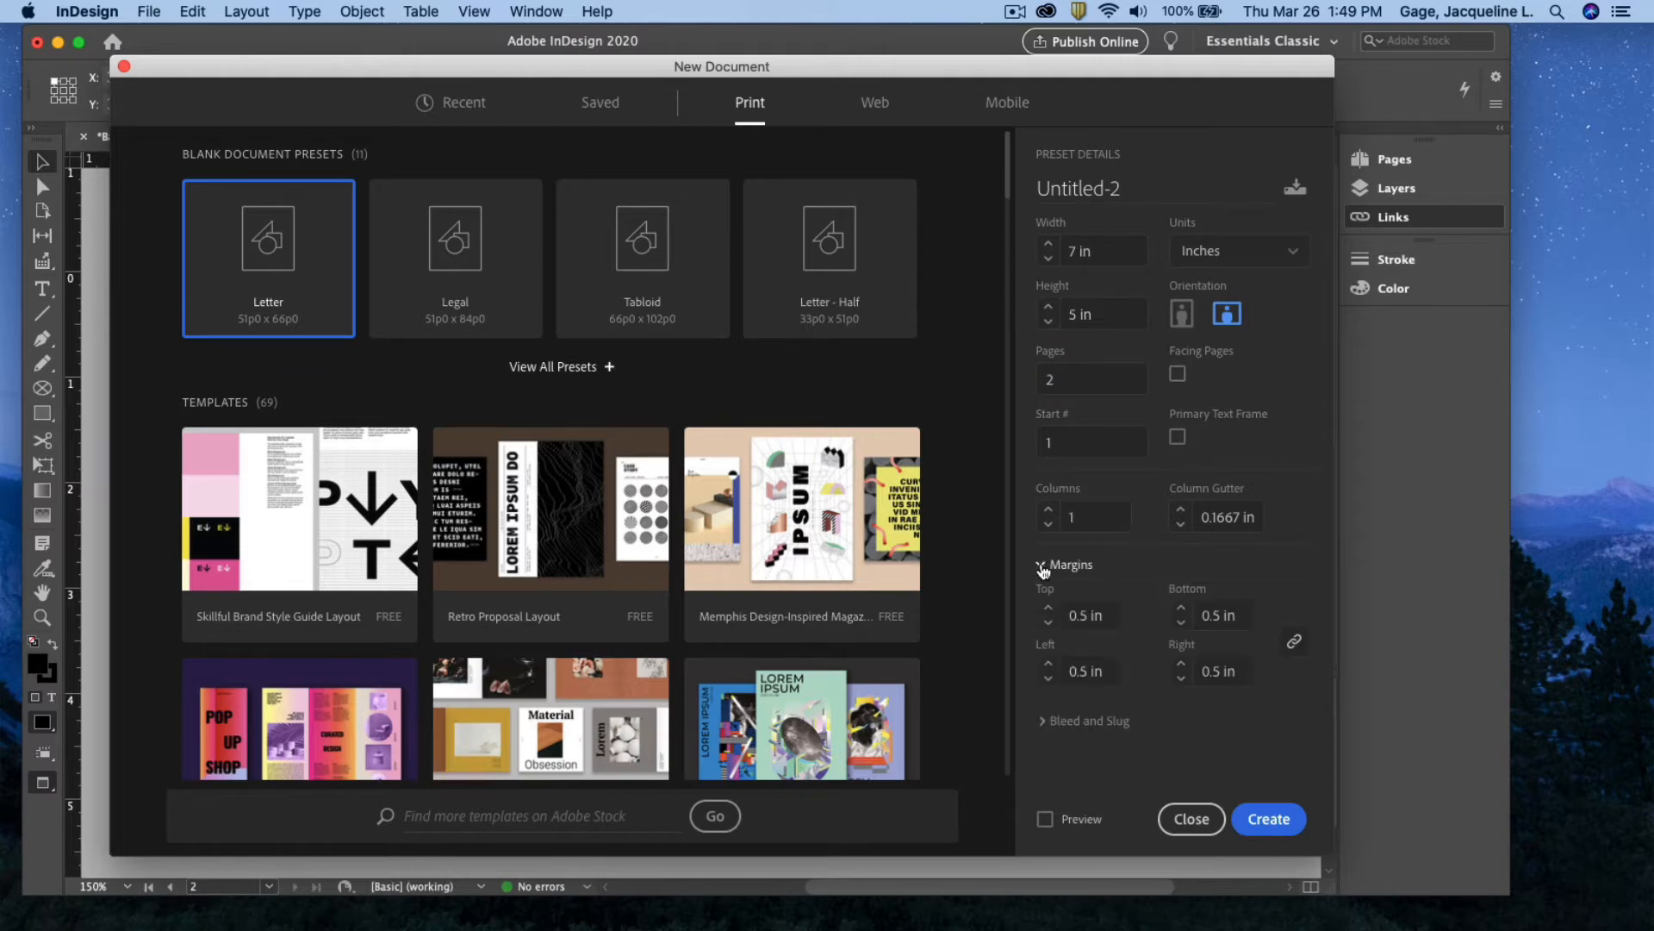
left_click(1048, 625)
left_click(1049, 624)
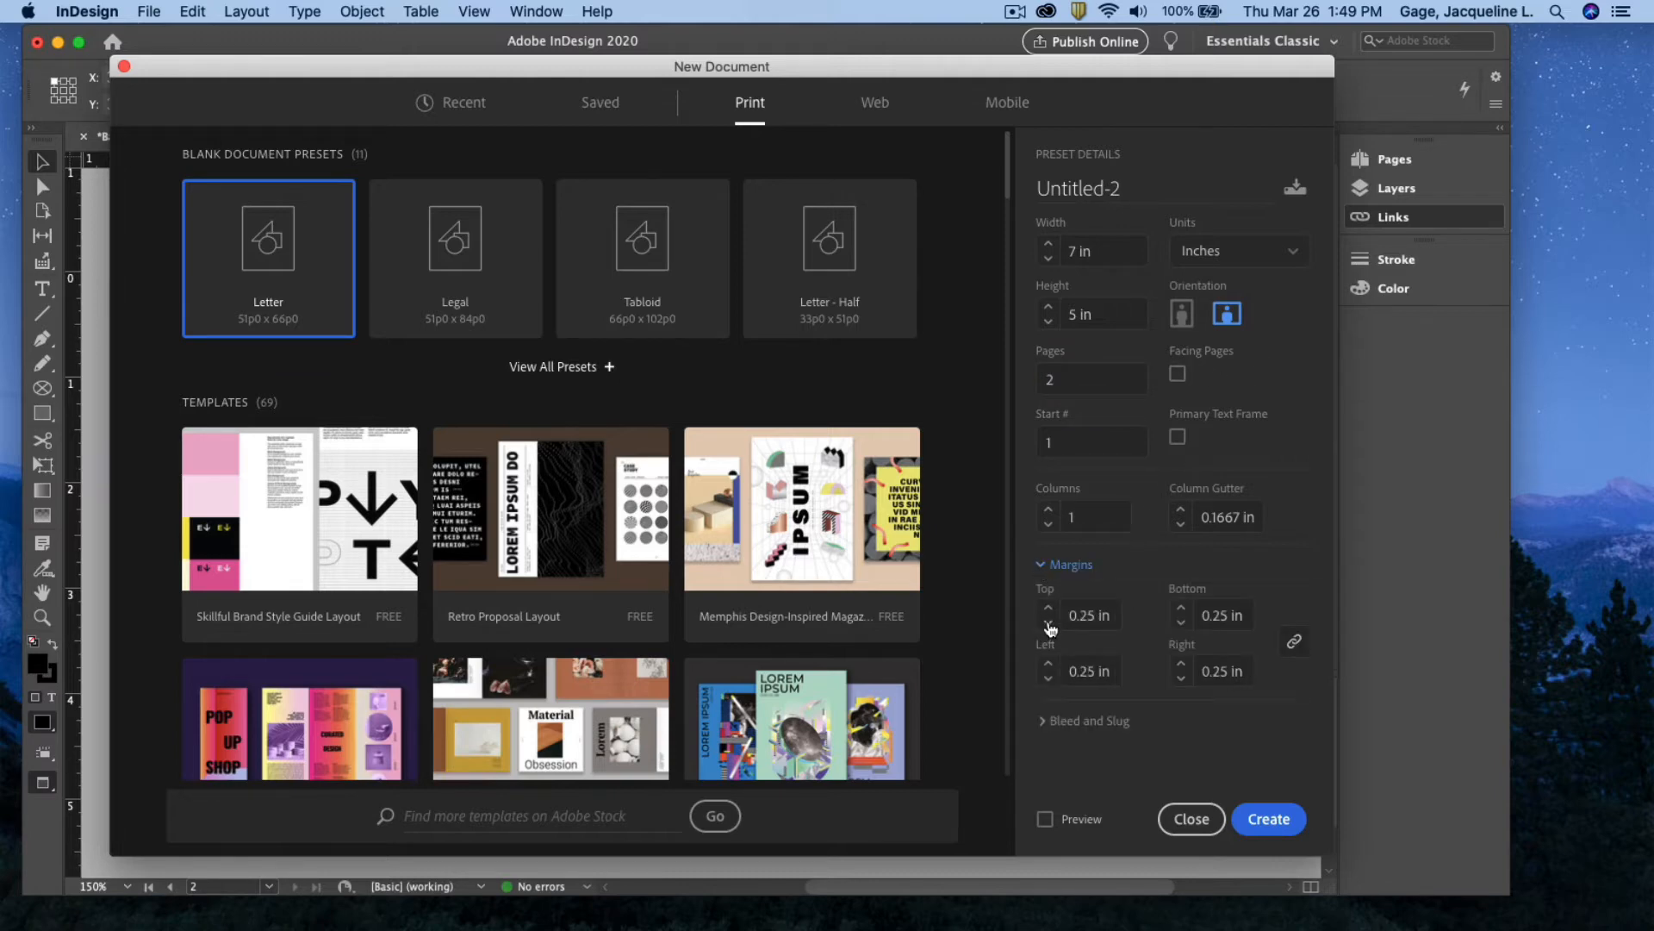
left_click(1049, 625)
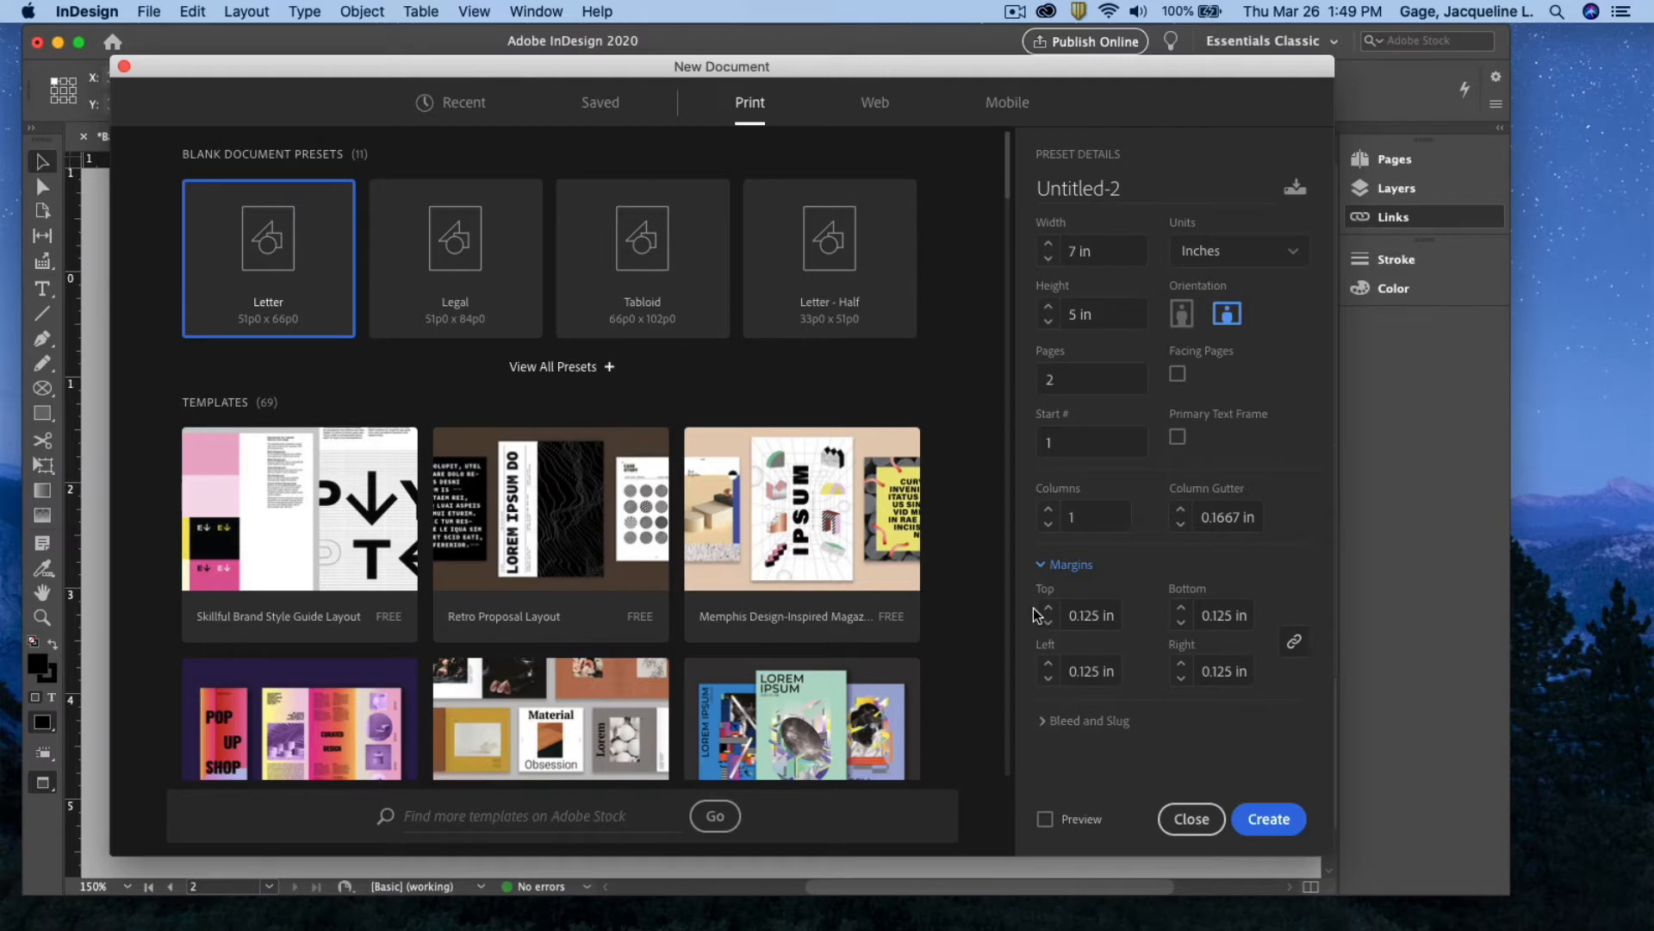
left_click(1048, 610)
left_click(1047, 721)
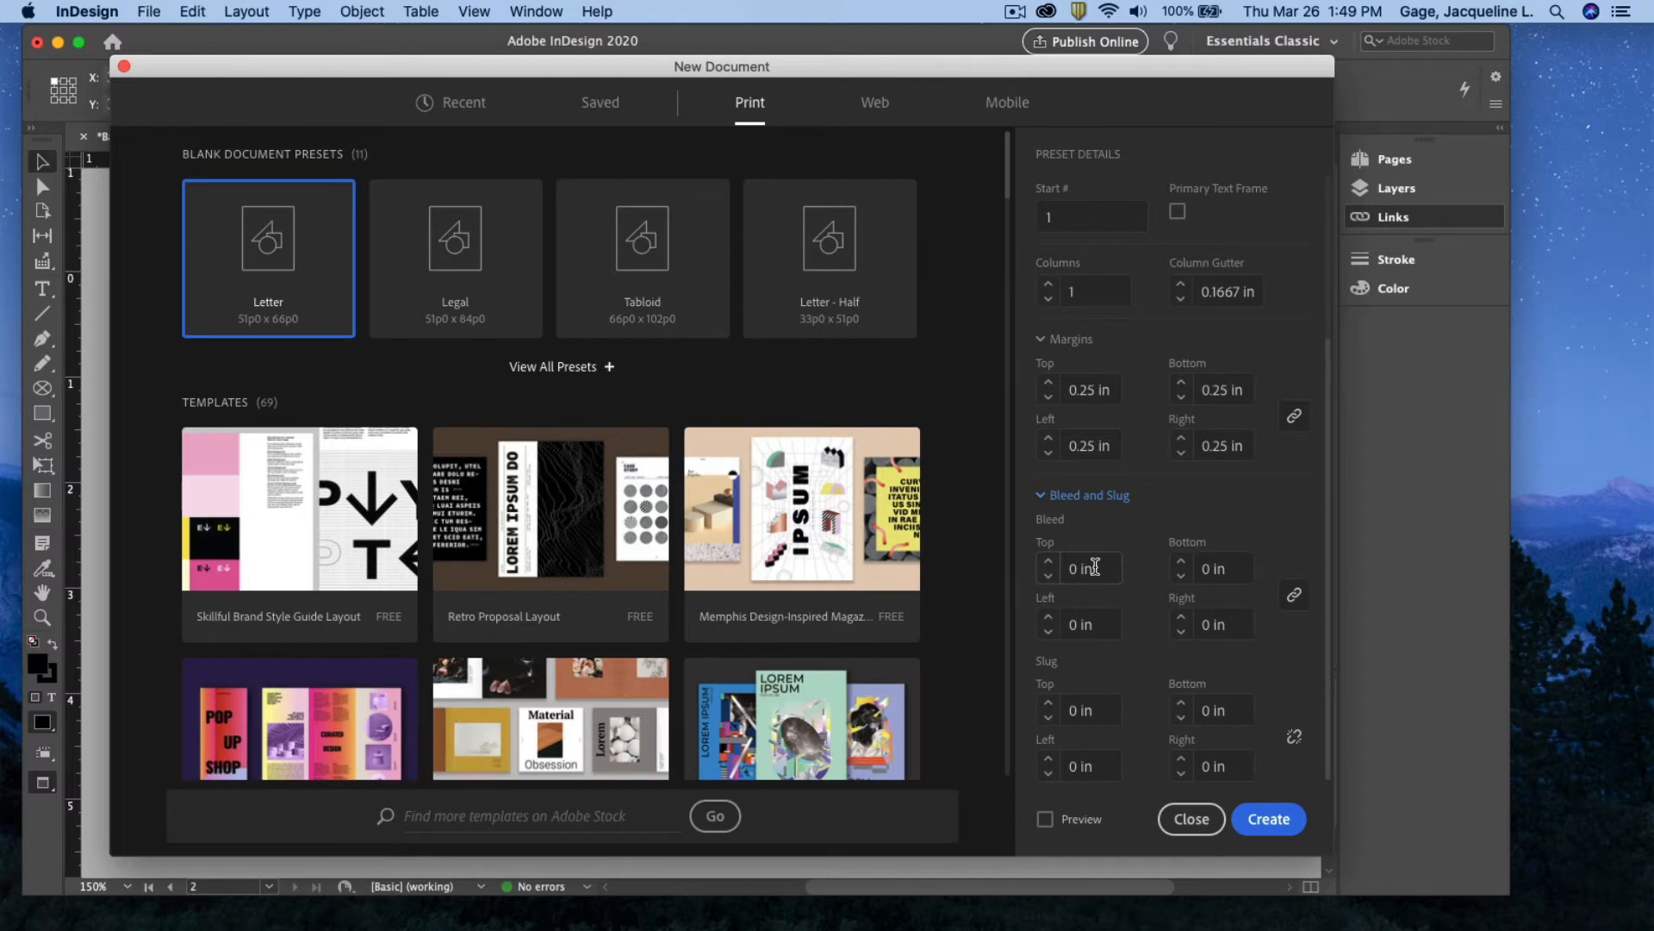
Set a 0.125 in bleed on all sides and create the document
left_click_drag(1104, 564, 1063, 559)
type(".125")
left_click(1295, 594)
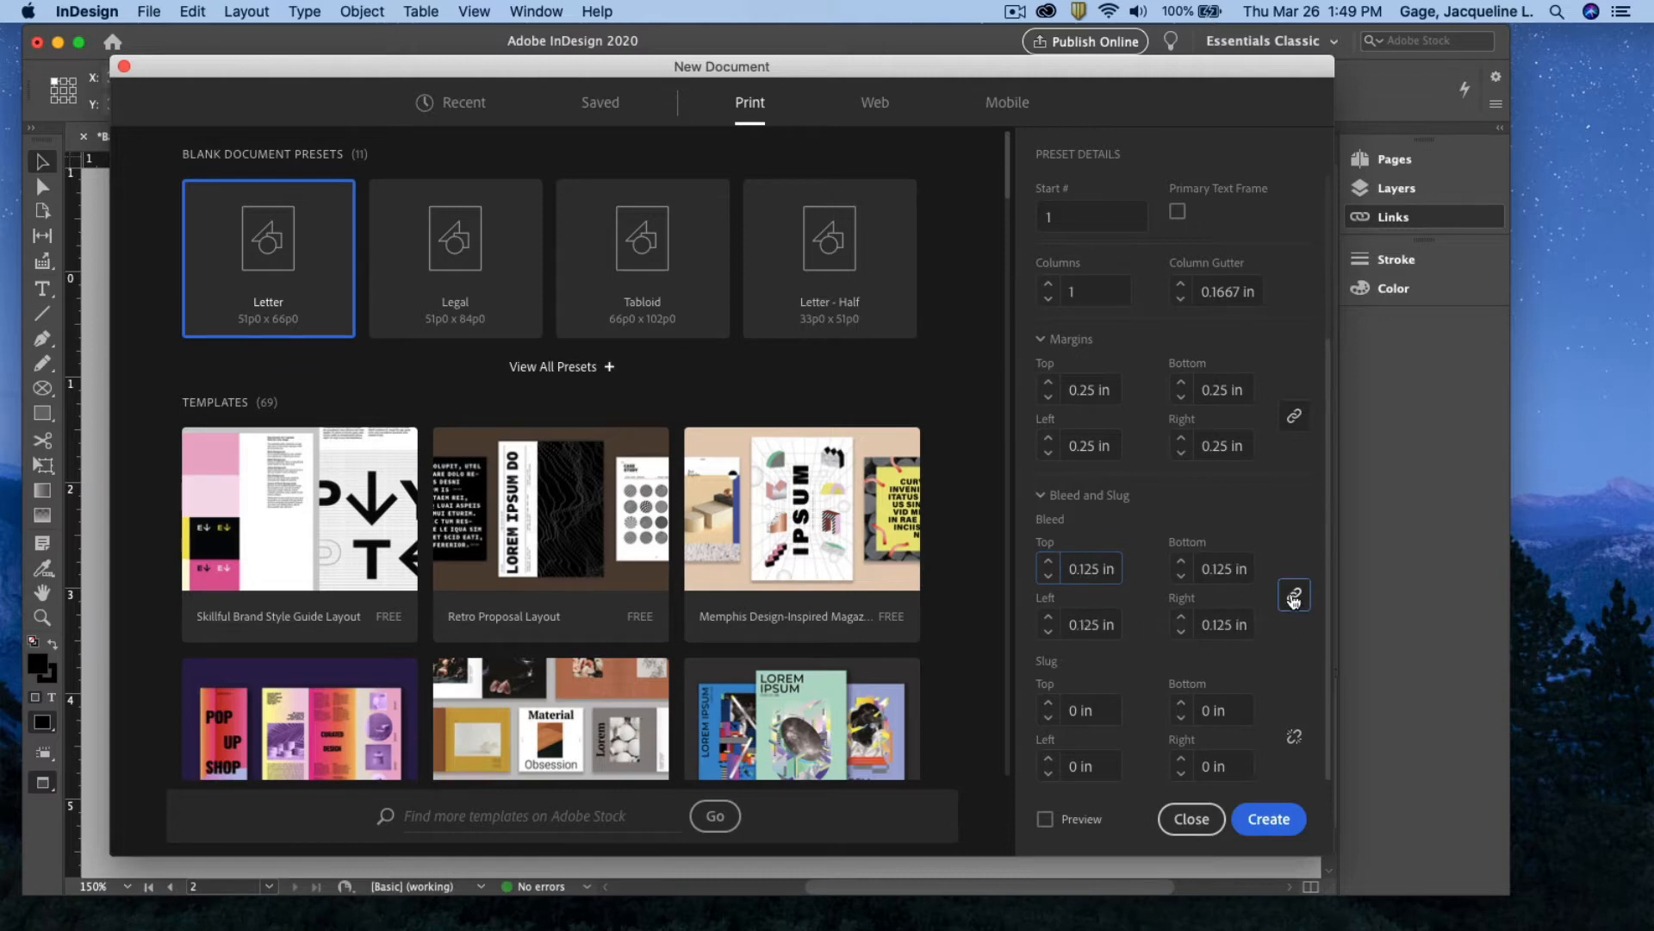
left_click(1275, 818)
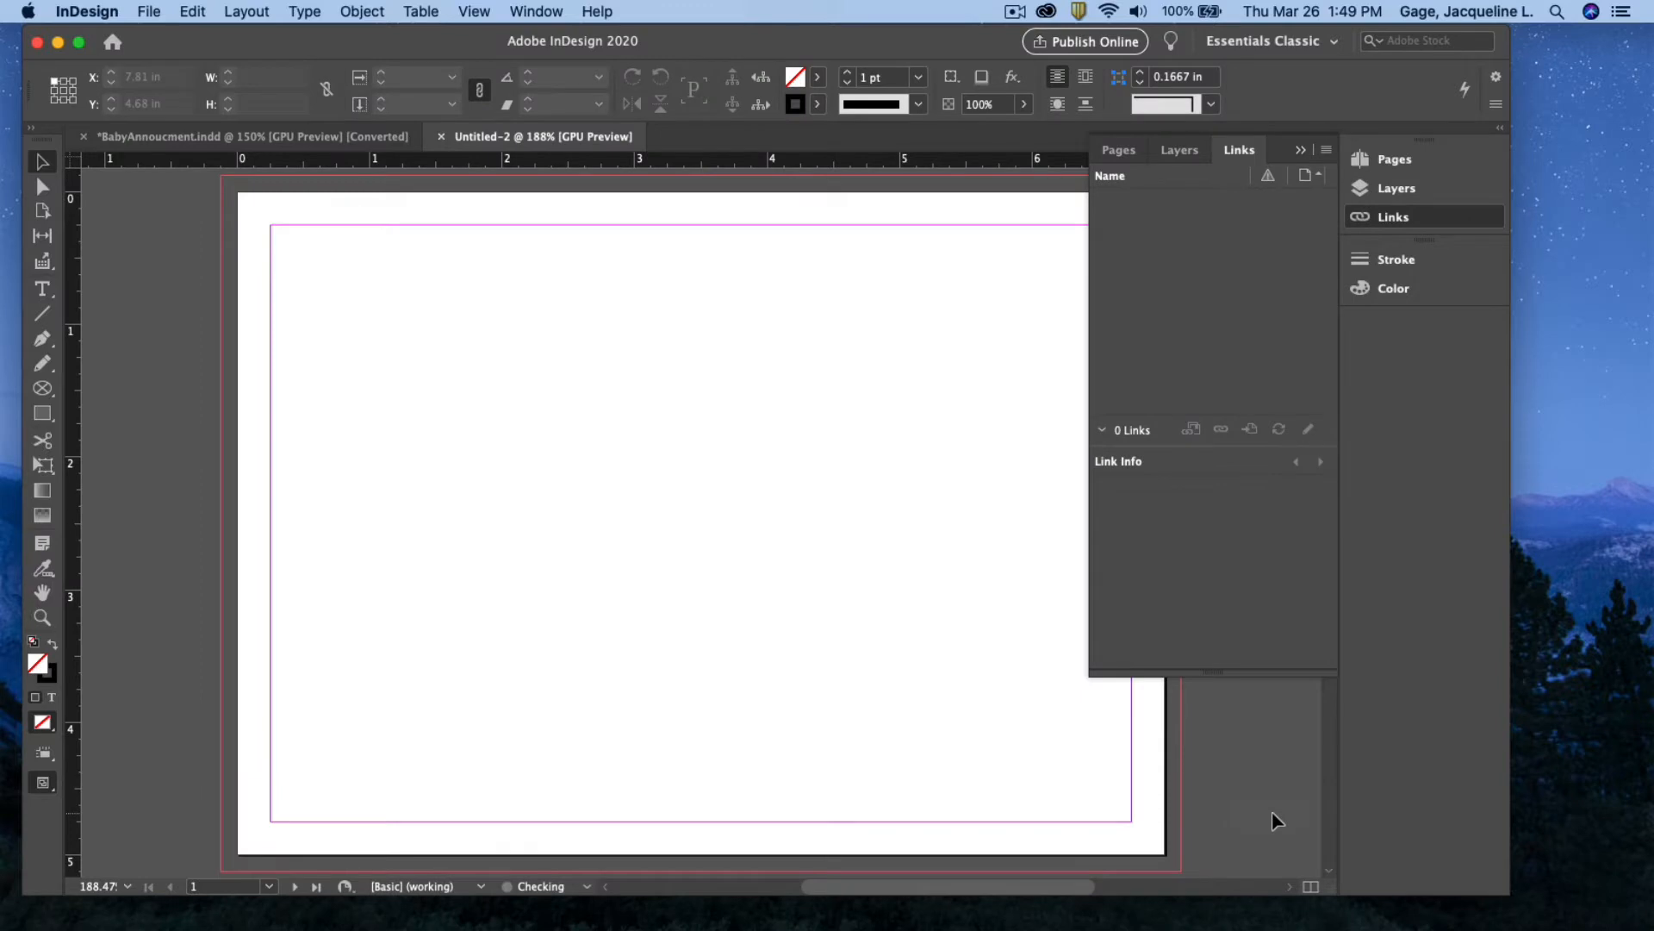
Draw an empty rectangle frame from the top-left bleed corner to the page's bottom centre
left_click(1302, 151)
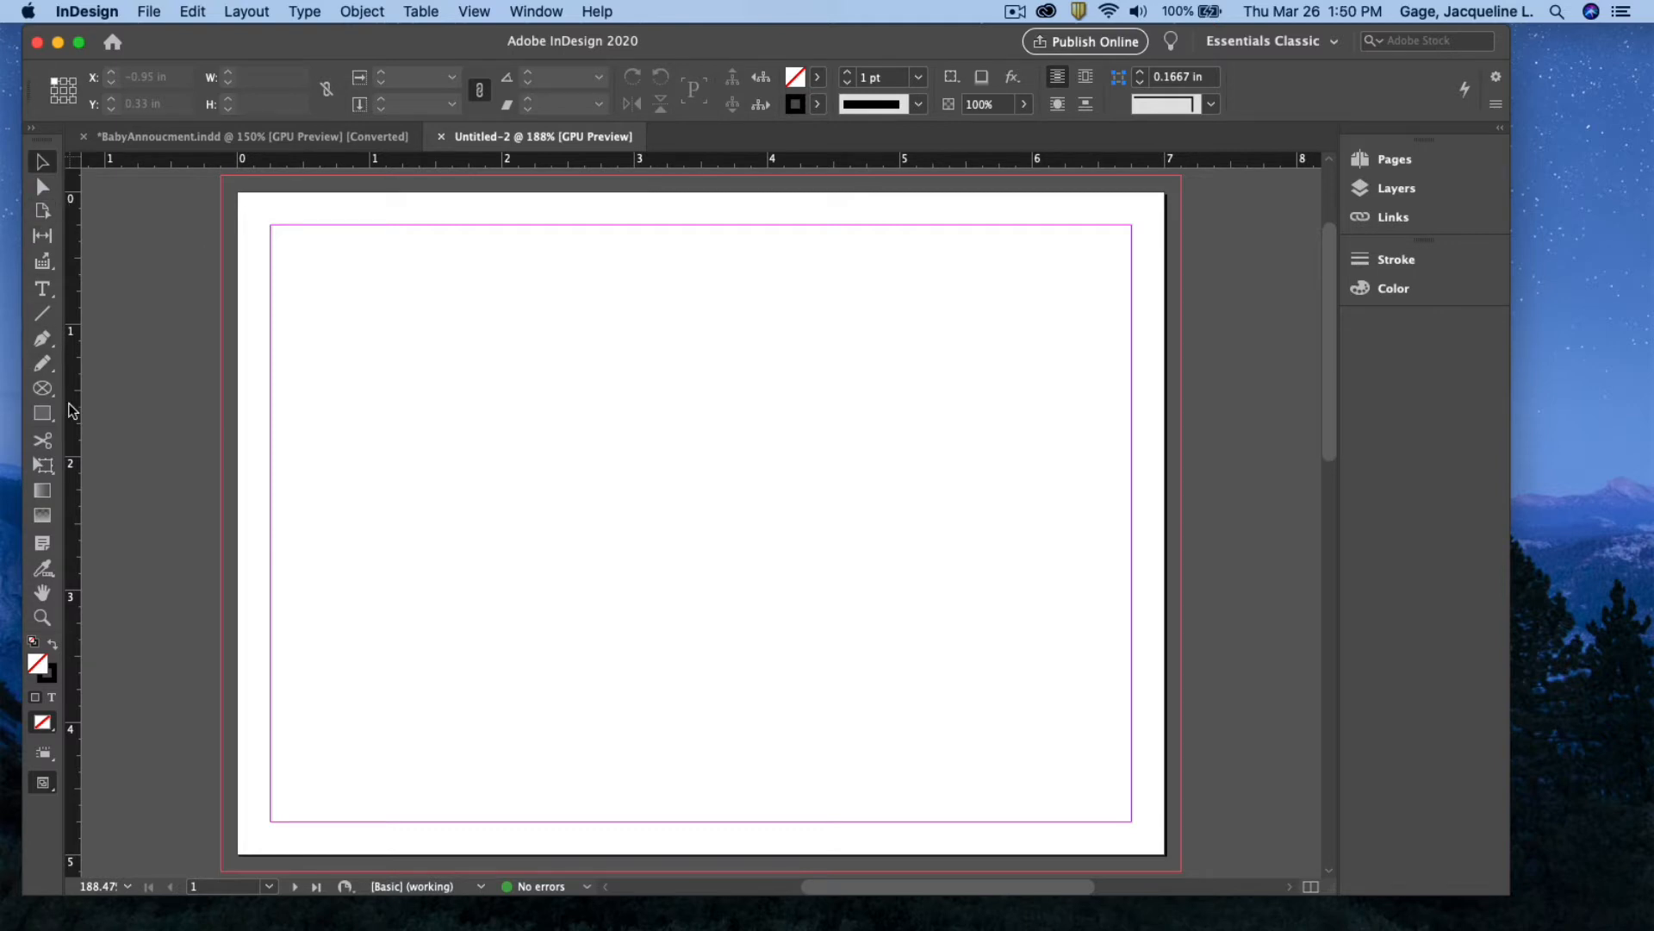
left_click(42, 389)
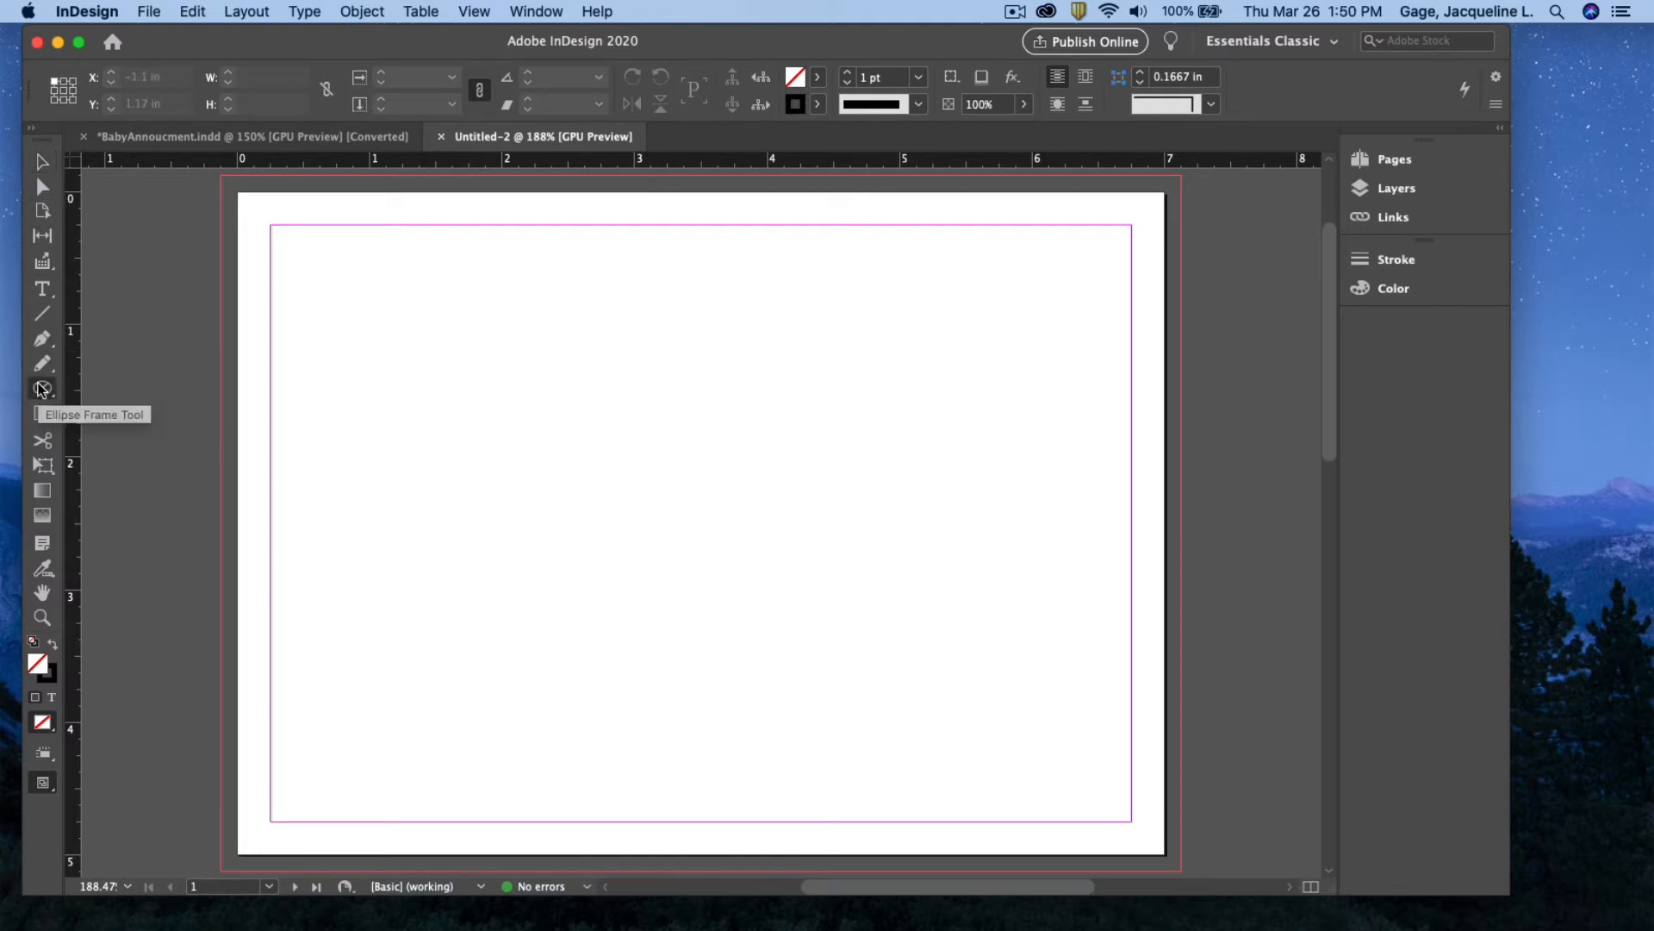
left_click_drag(41, 389, 176, 412)
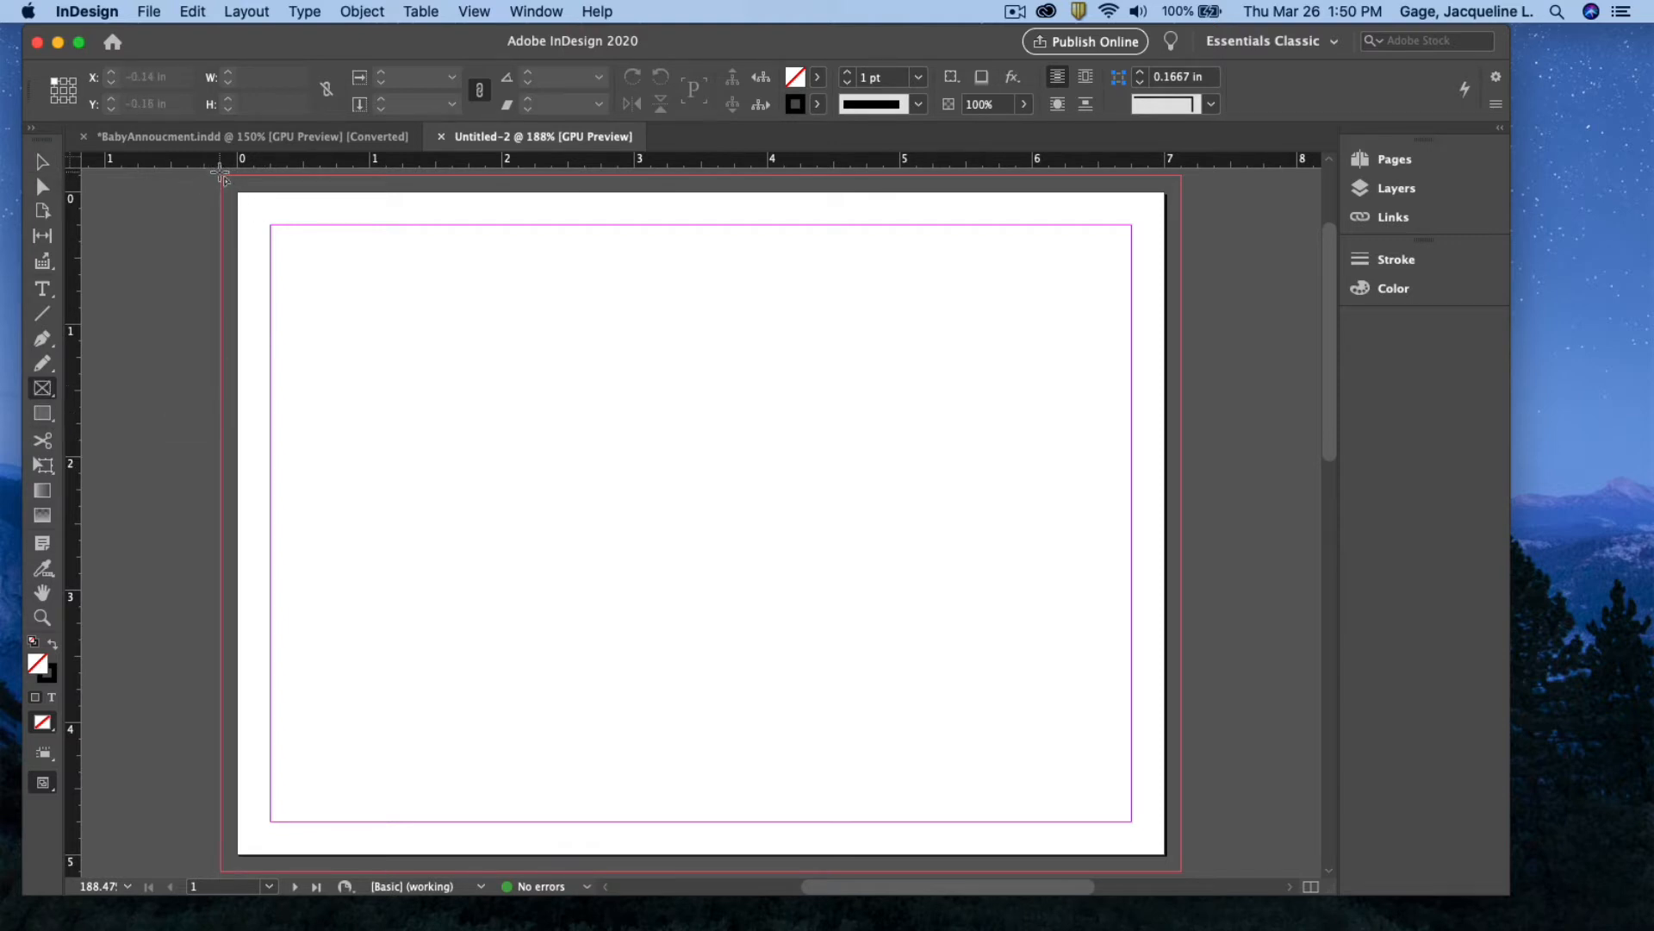
left_click_drag(221, 175, 692, 871)
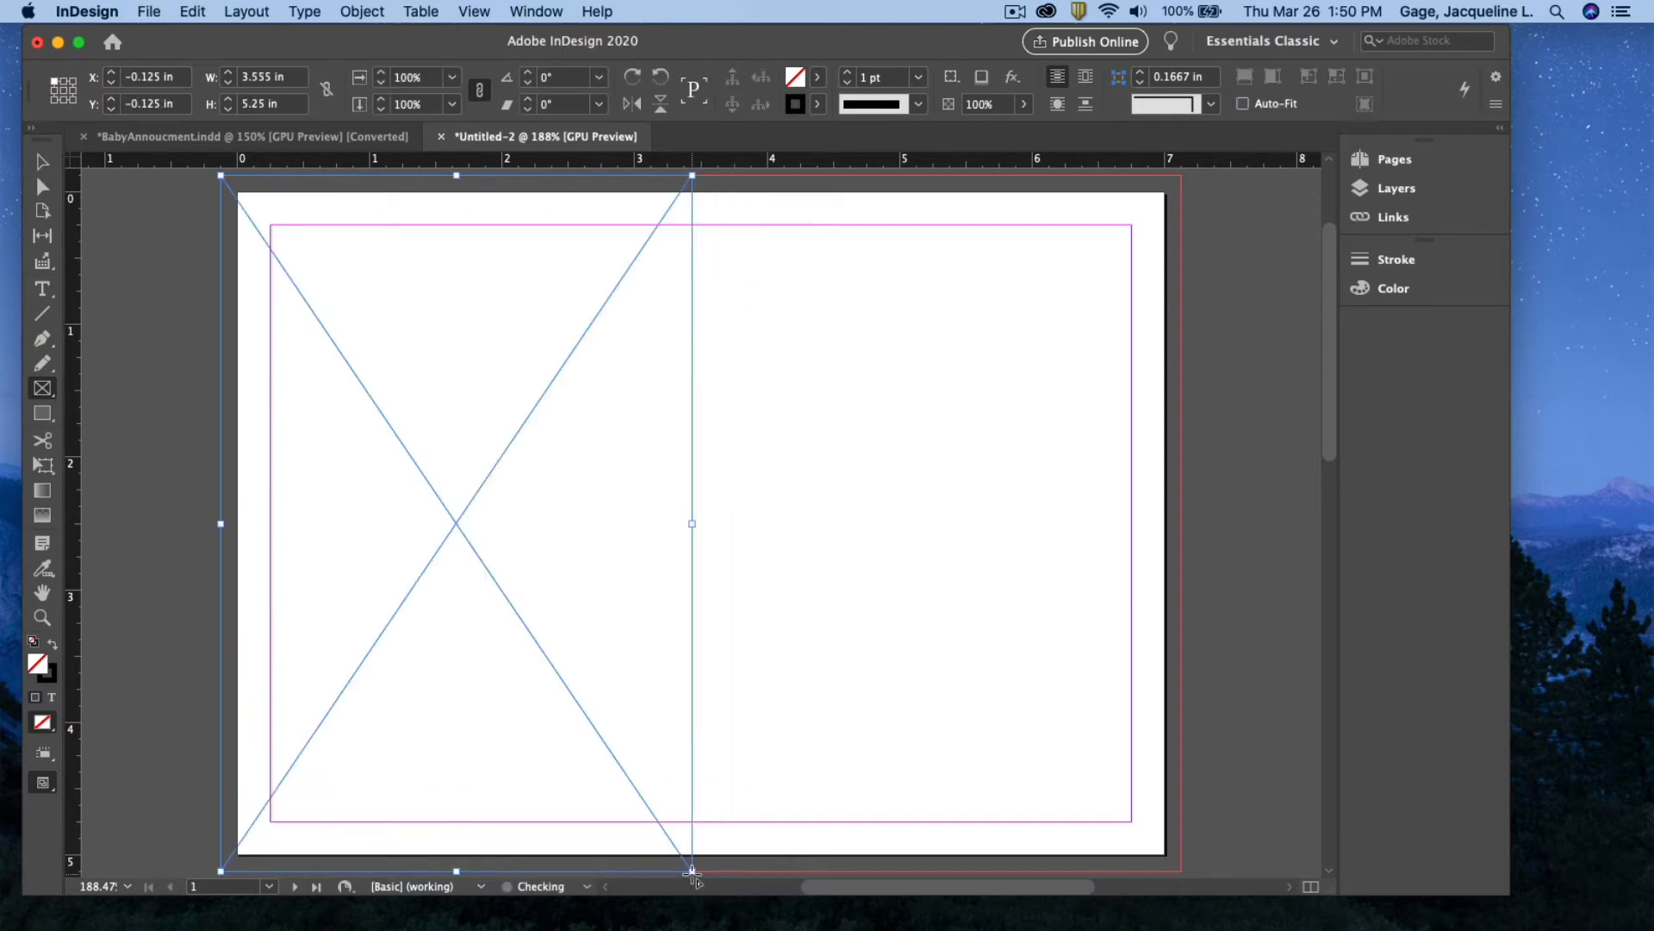
left_click(193, 12)
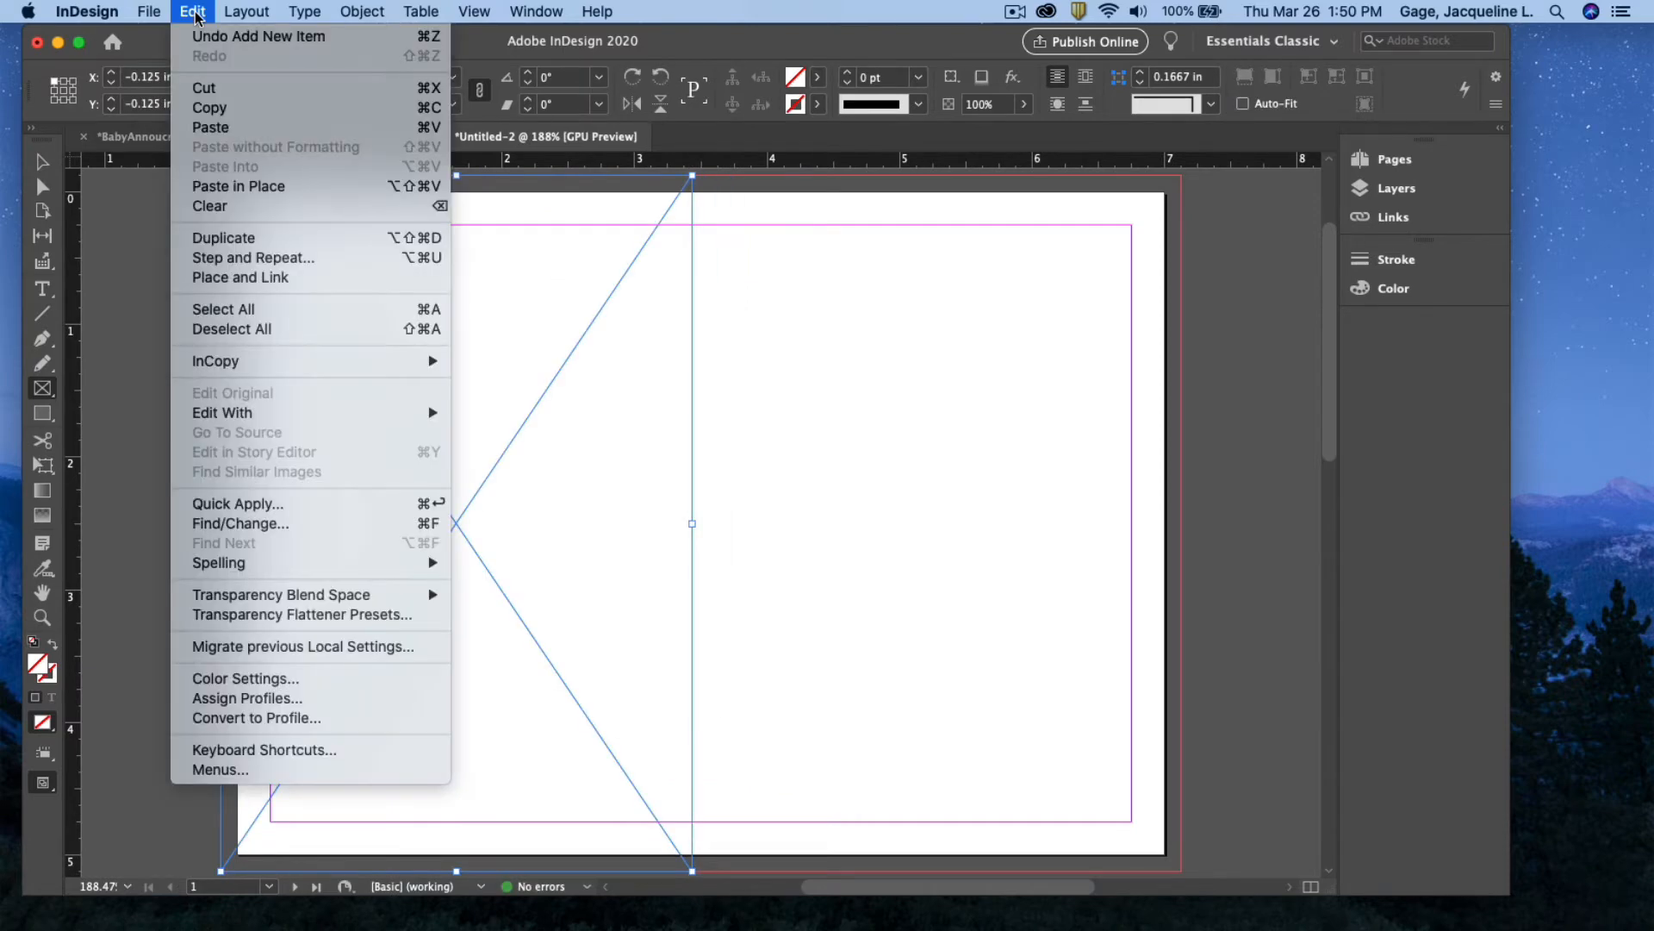
Place owl-background.ai from class11-Files > BabyAnnoucment Folder > Links into the left-half frame
mouse_move(149, 11)
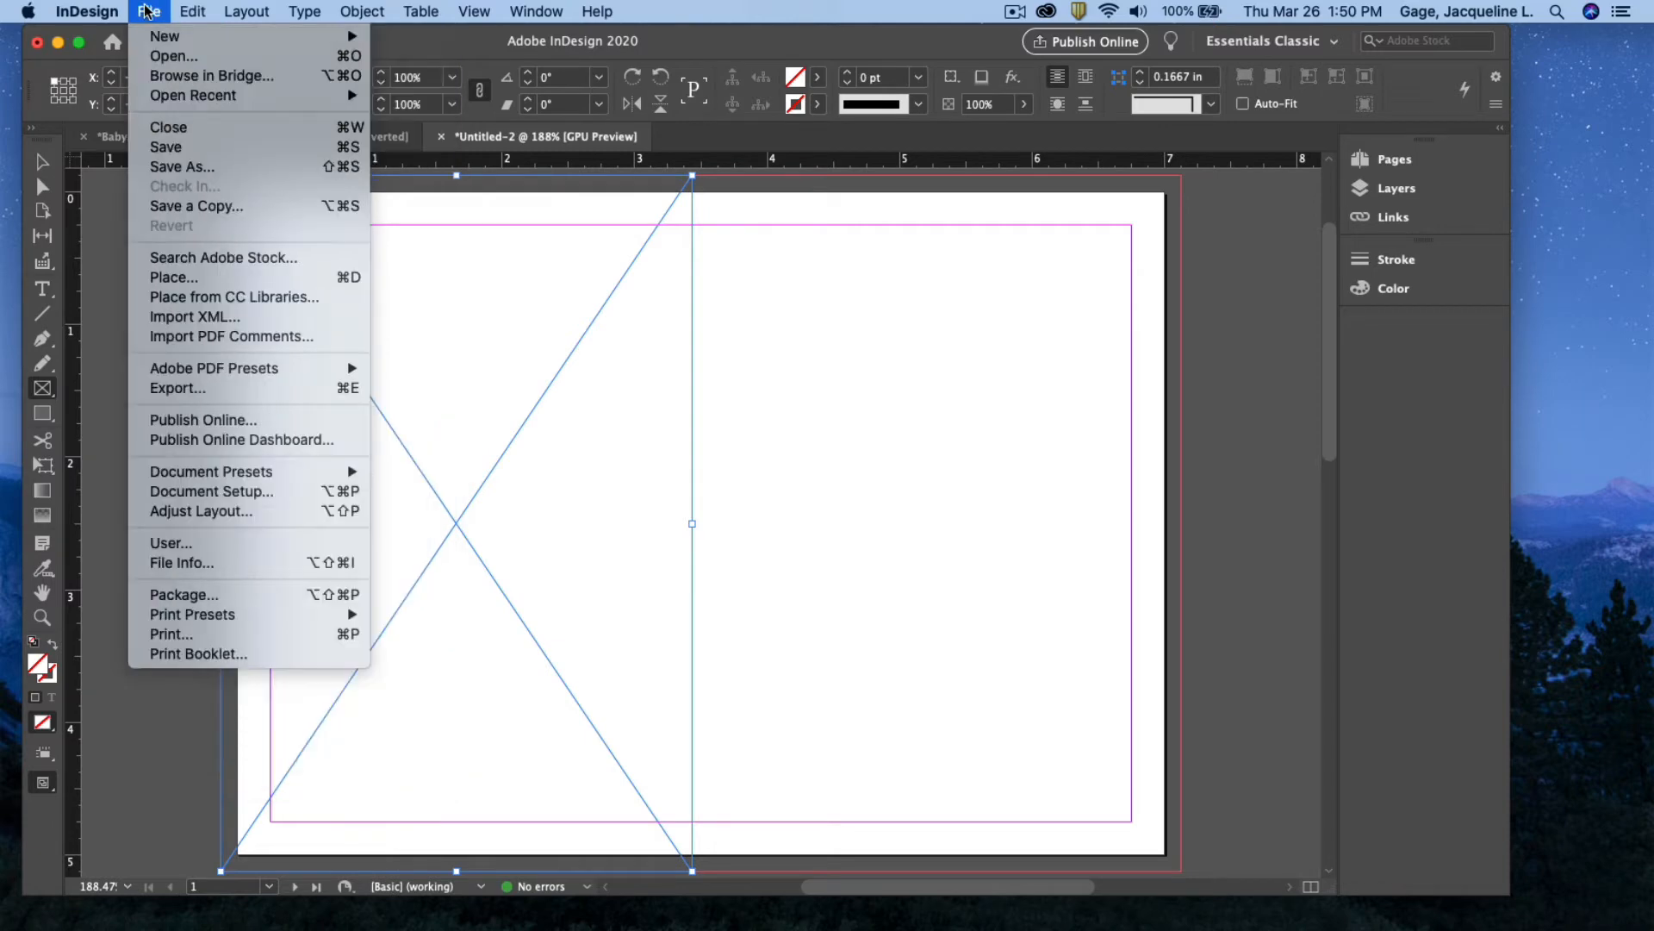
left_click(201, 281)
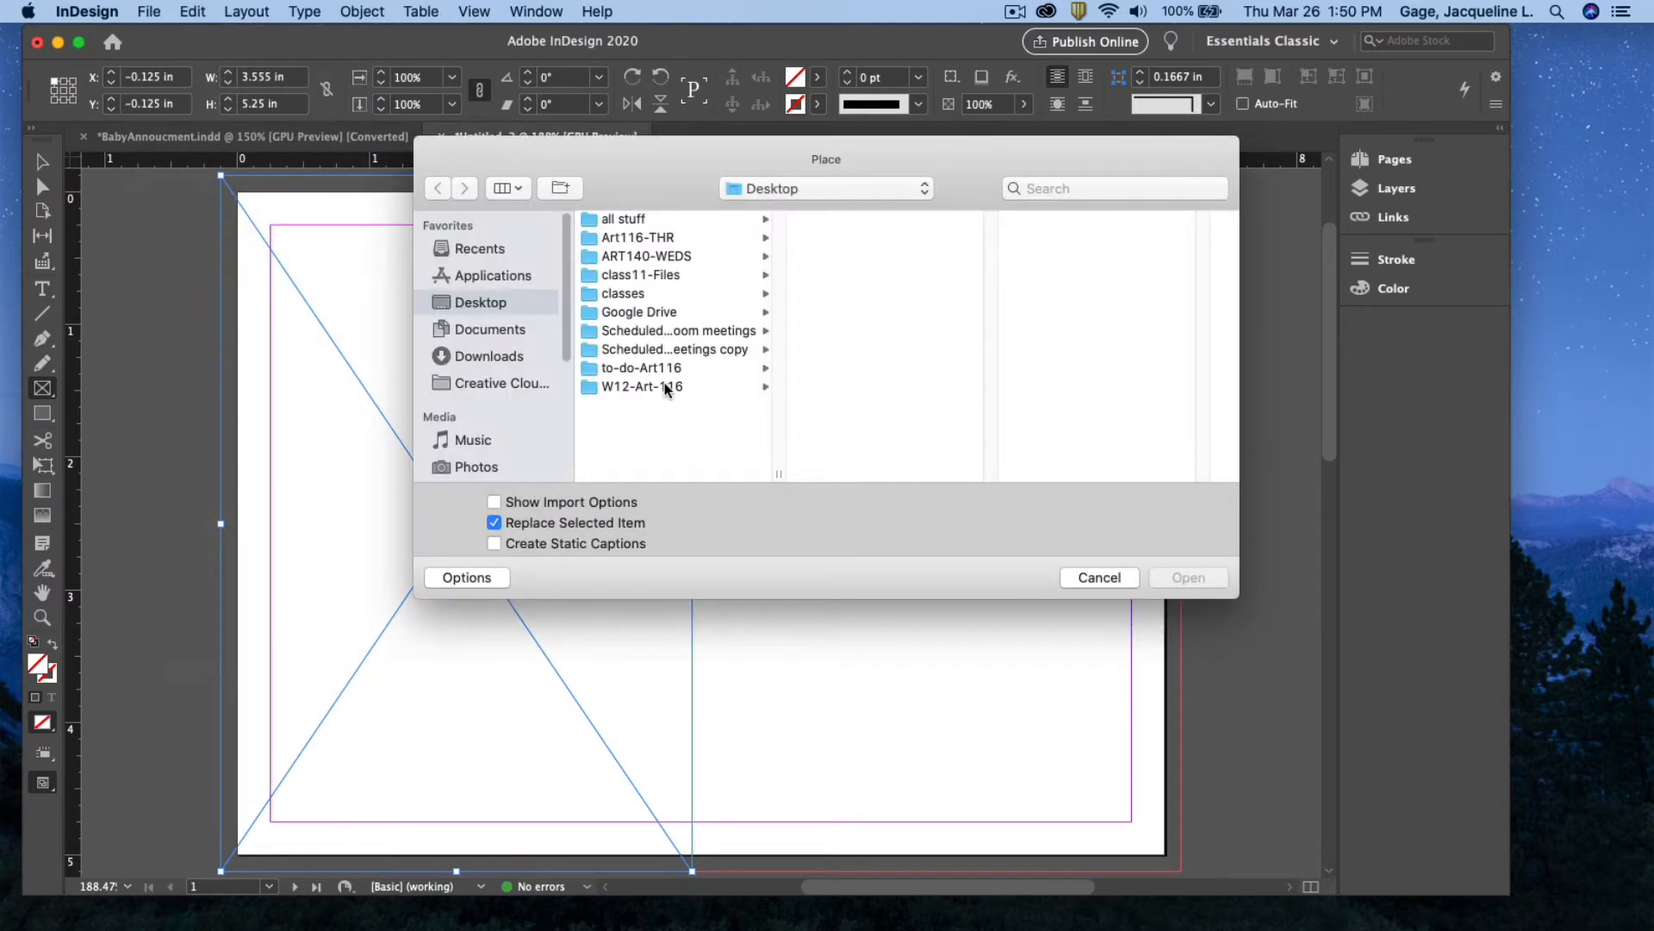
left_click(666, 388)
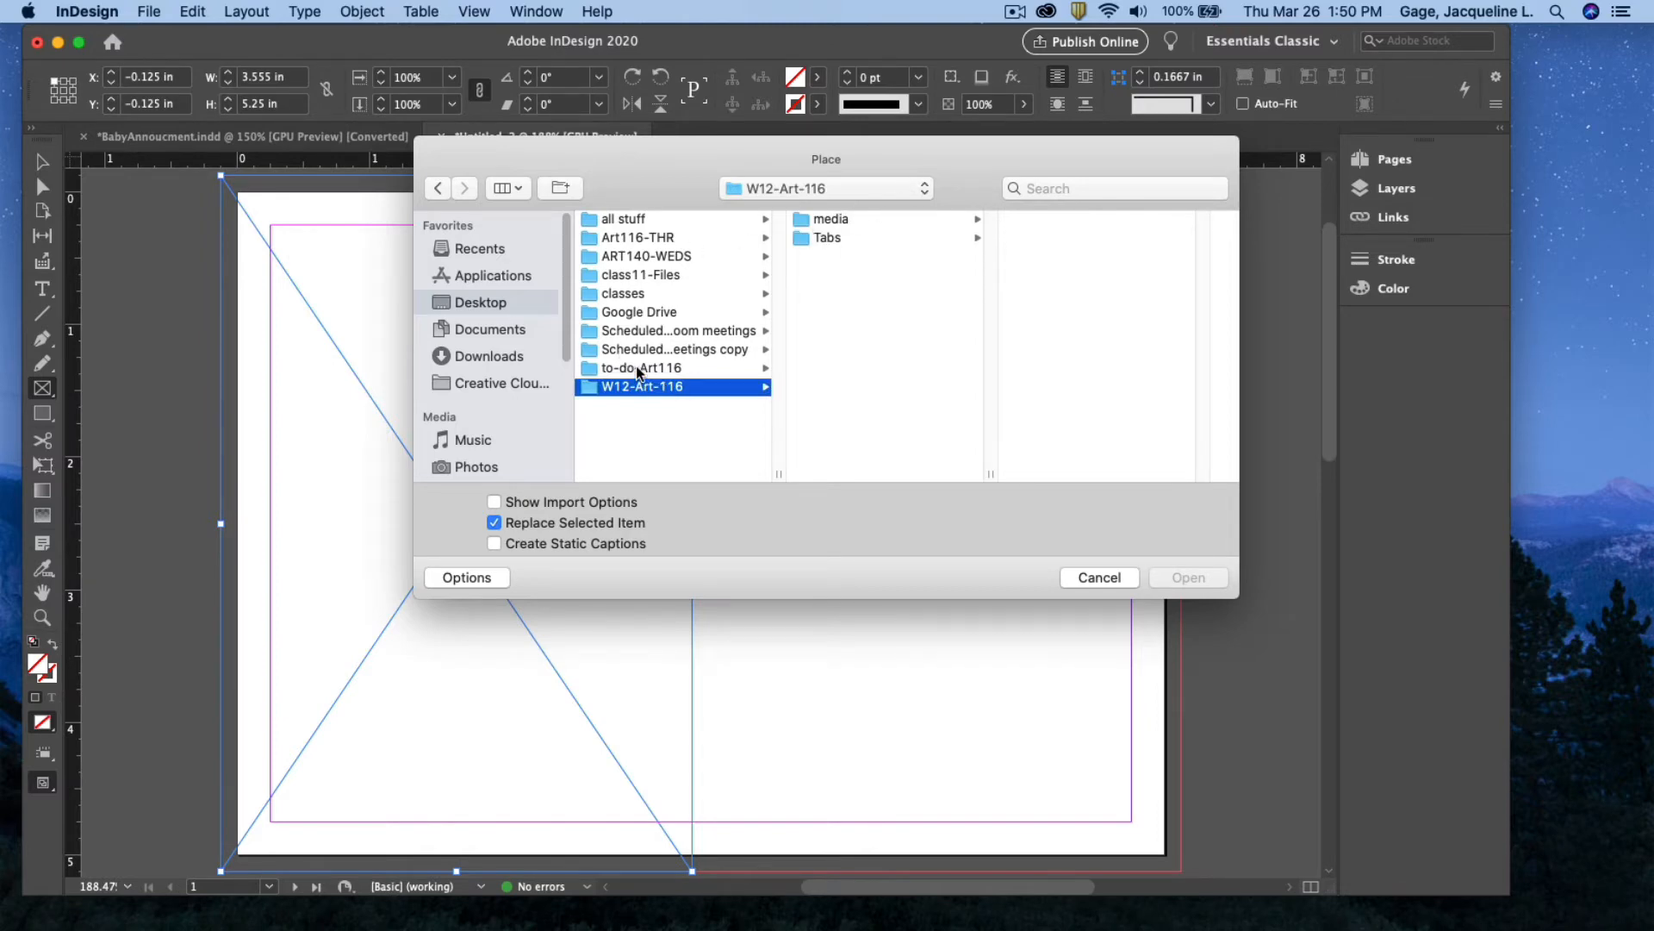
left_click(641, 276)
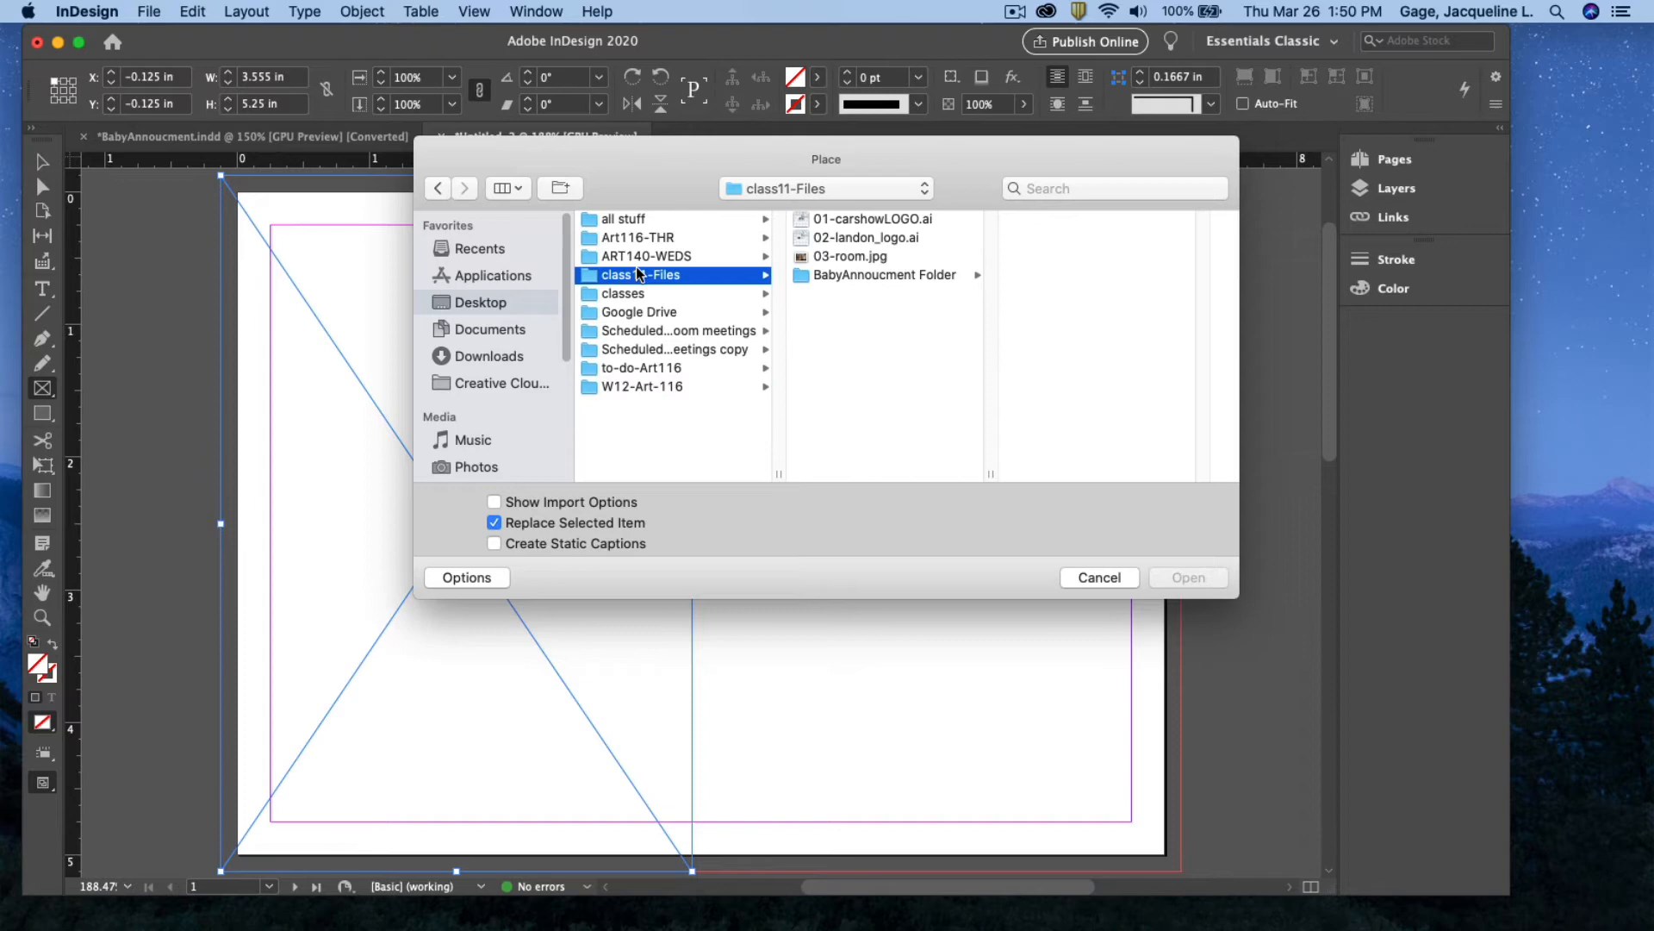
left_click(843, 276)
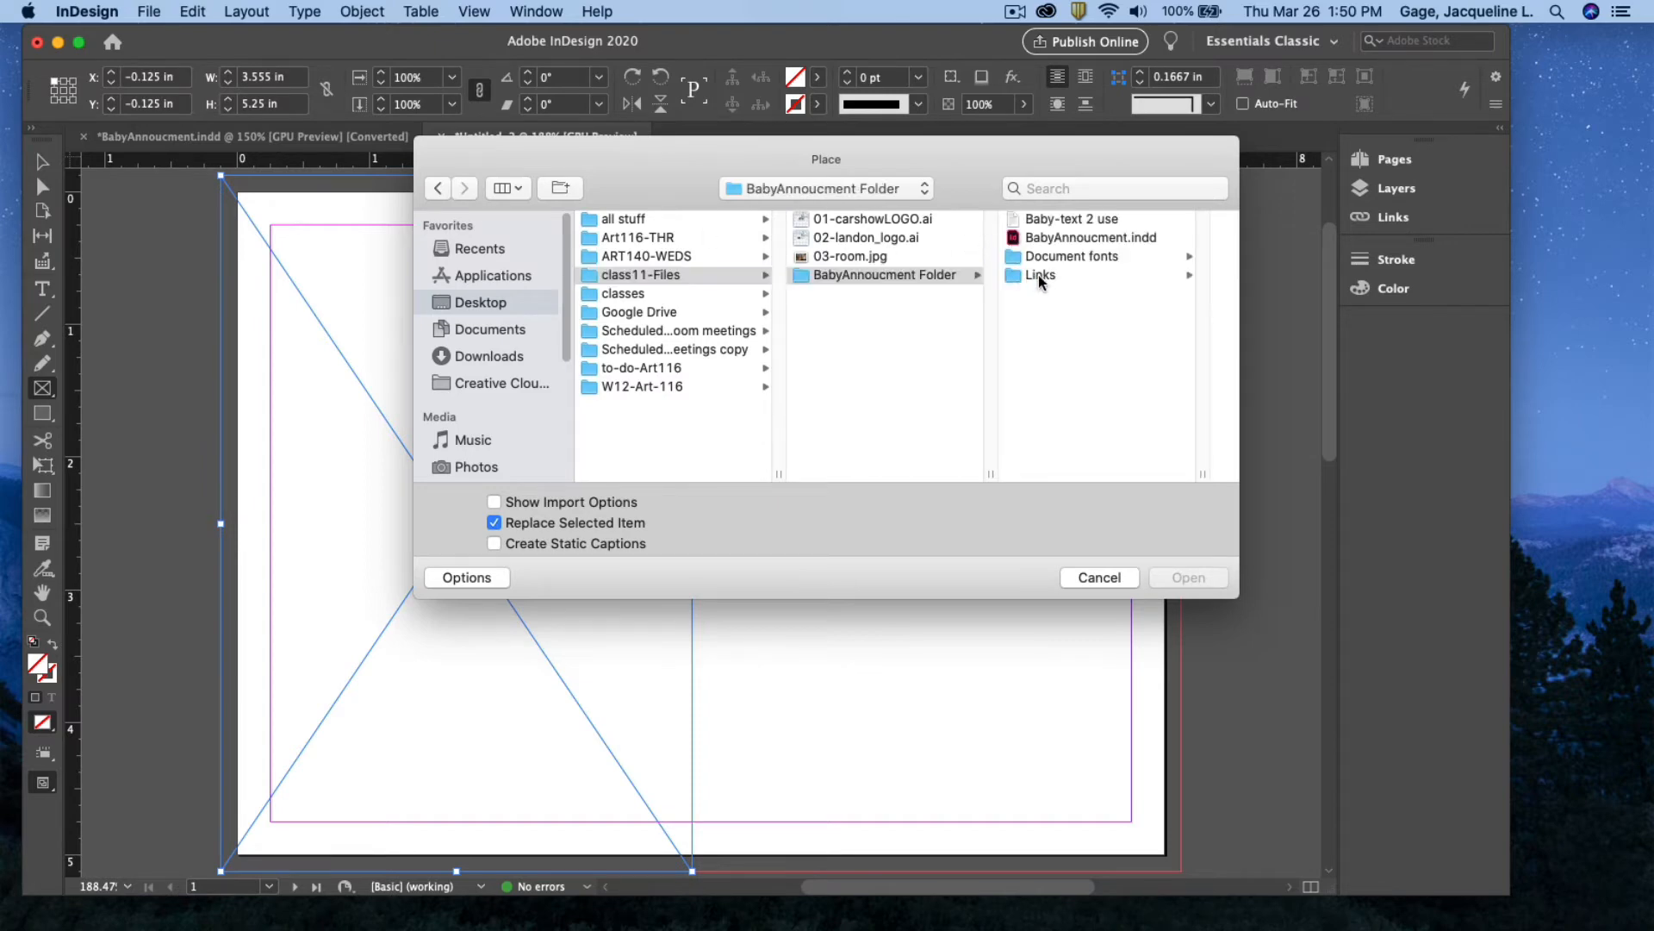
left_click(1041, 276)
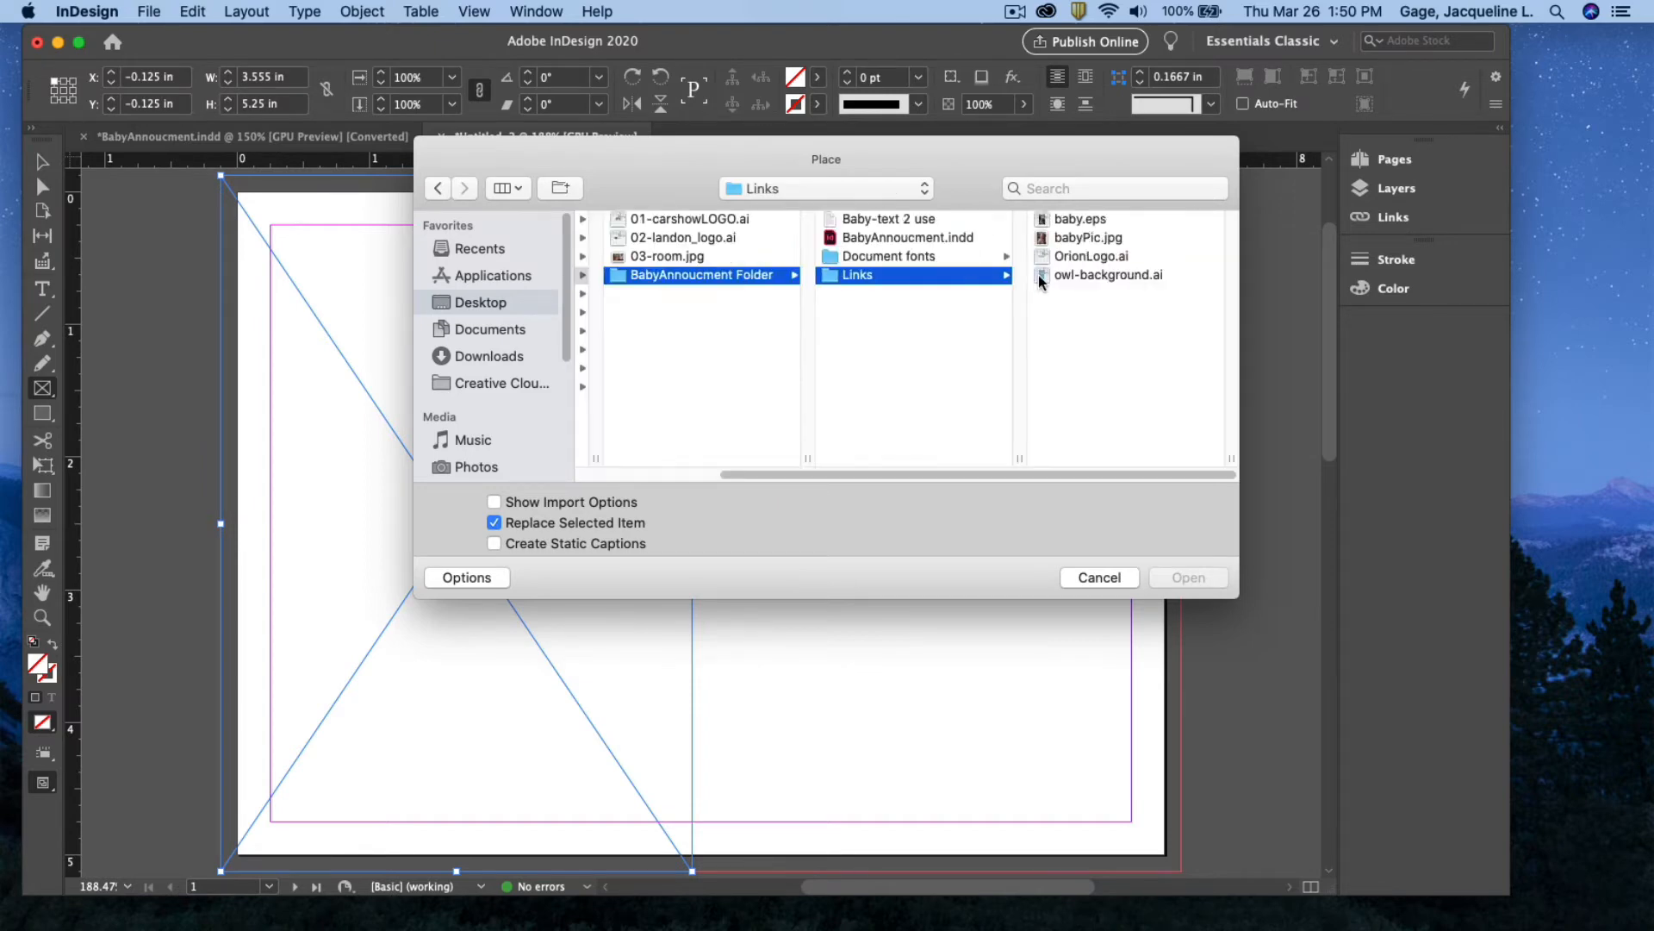
left_click(1092, 275)
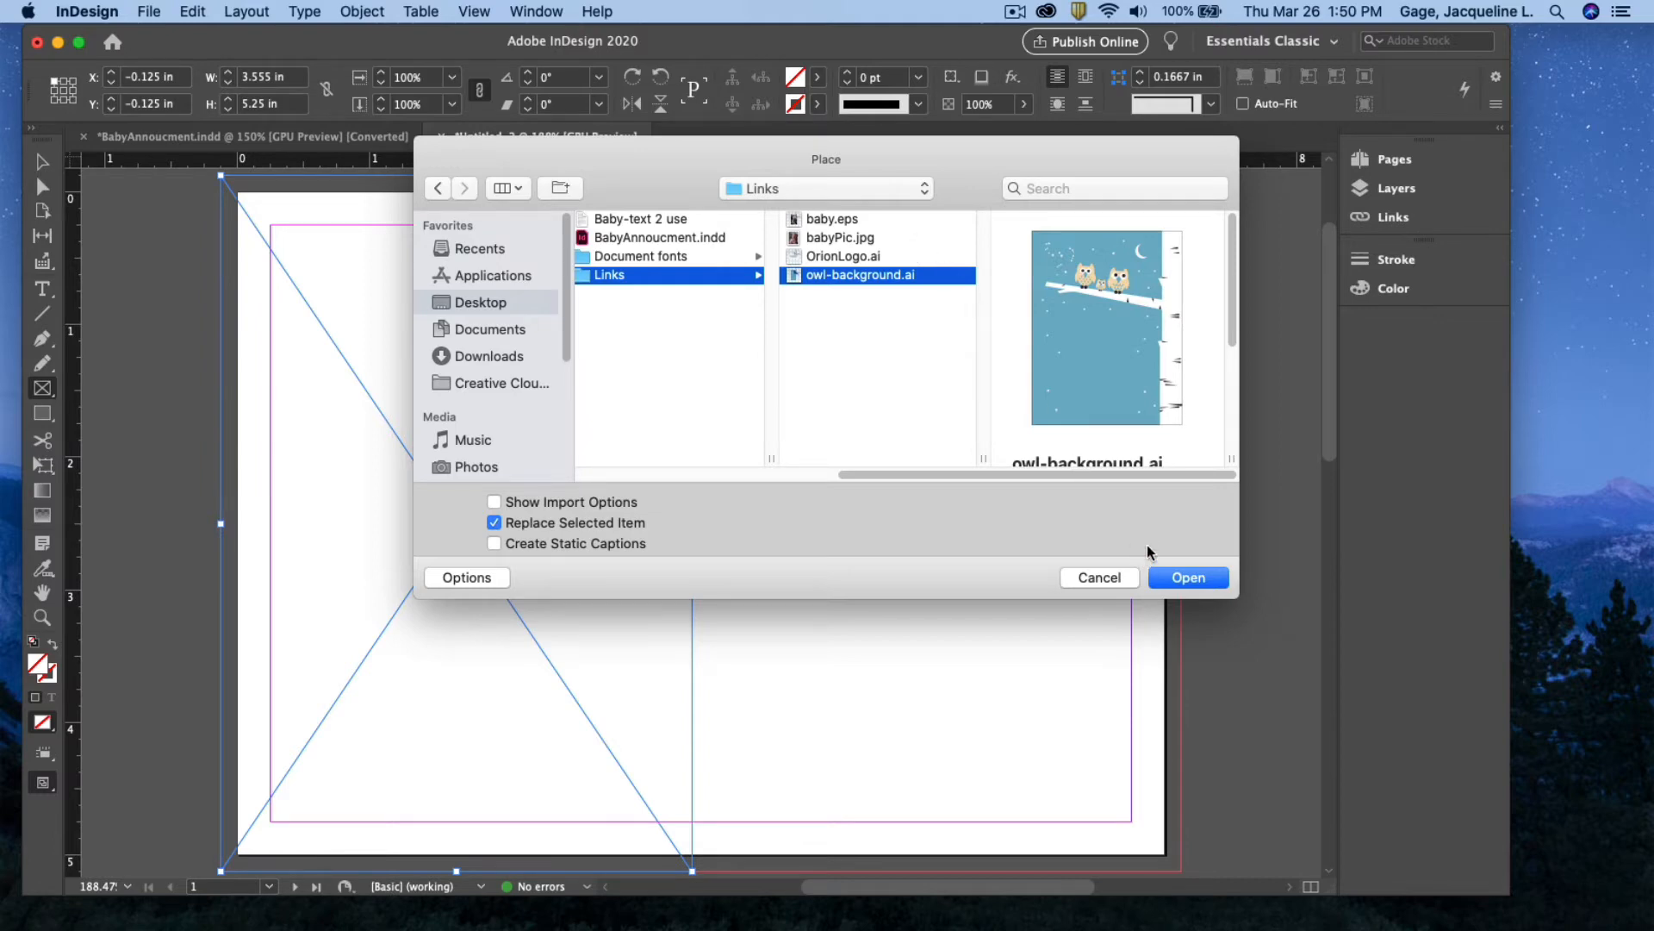
left_click(1199, 585)
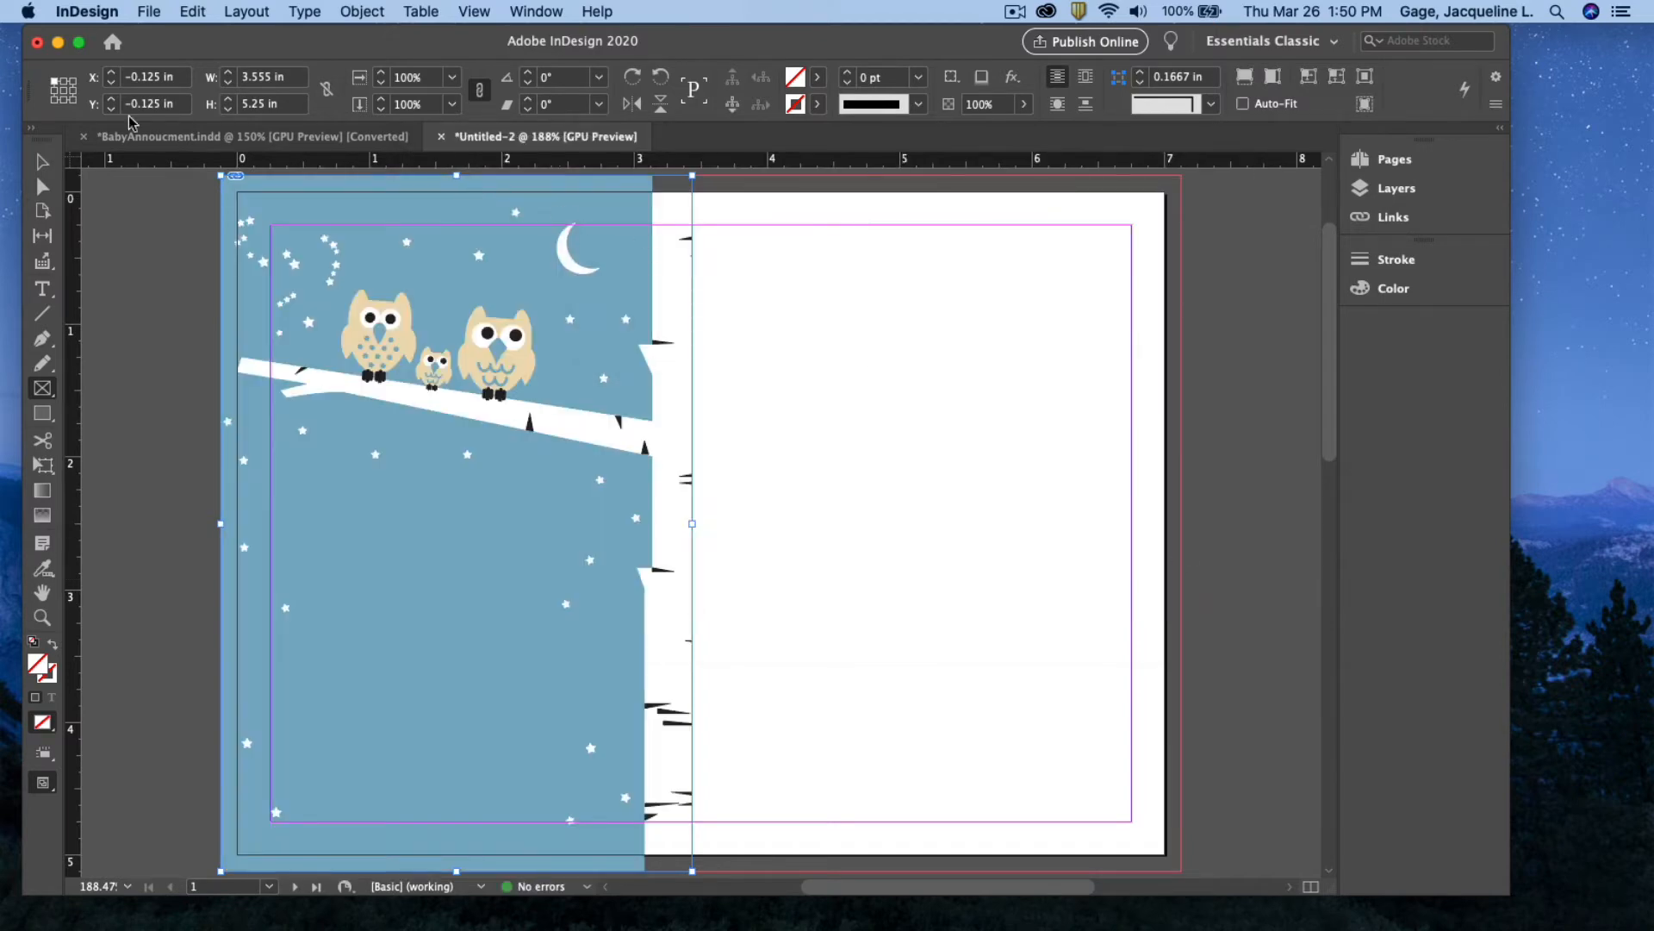
left_click(41, 161)
Widen the owl artwork frame slightly by dragging its right edge
left_click(171, 191)
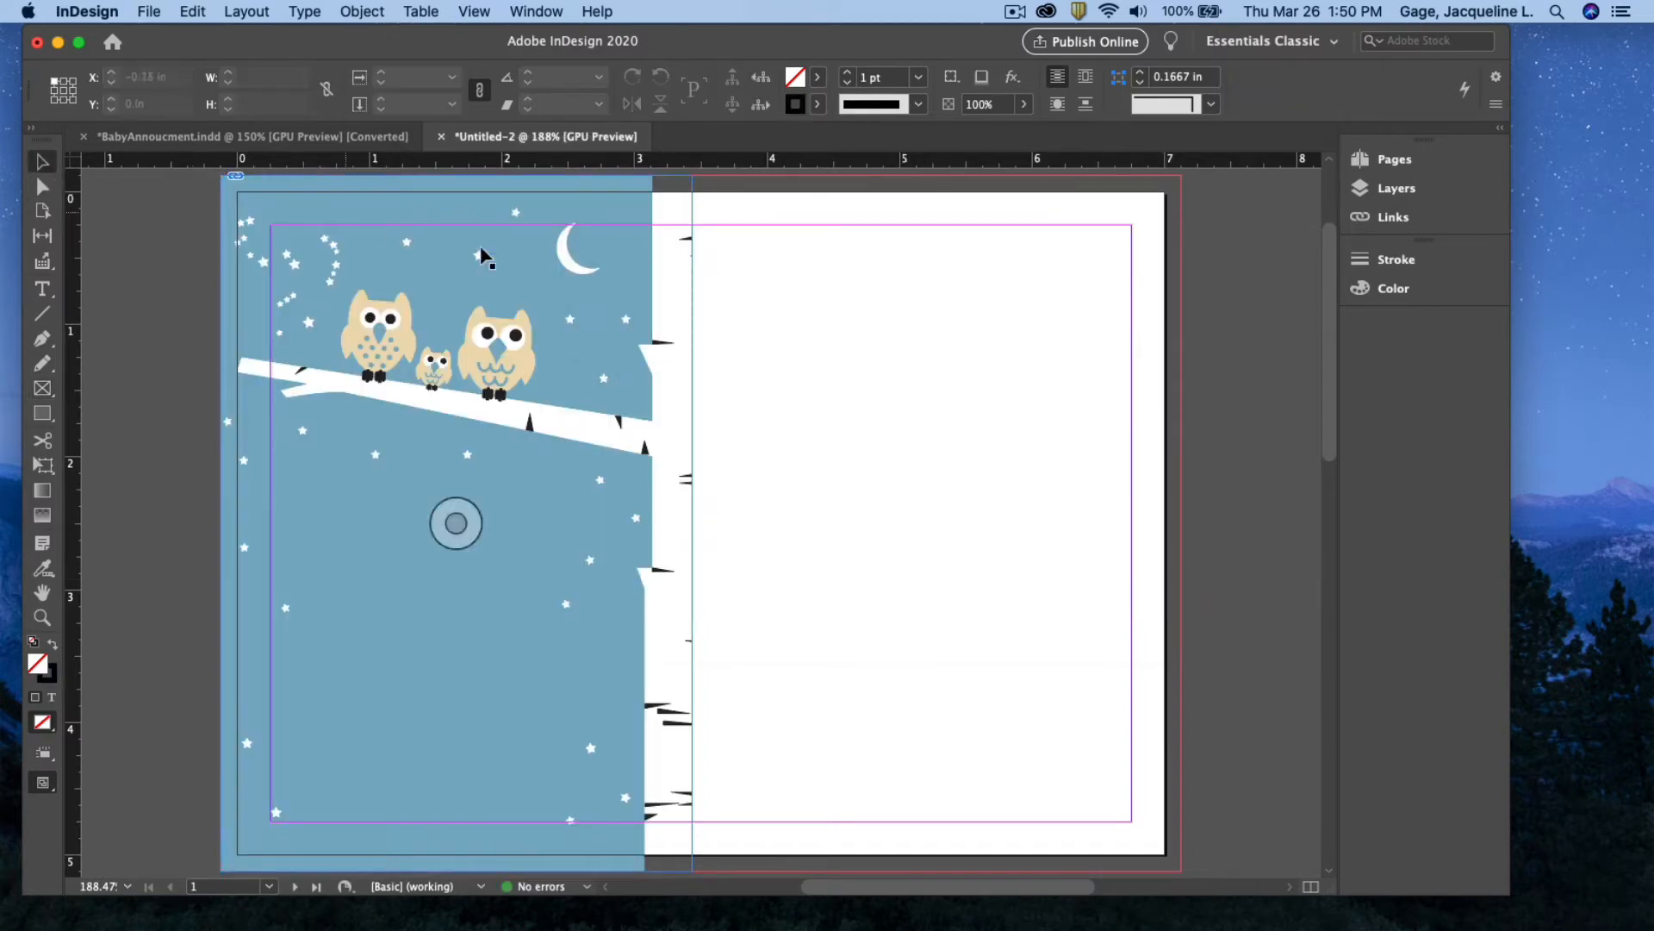
left_click(694, 474)
left_click_drag(693, 523, 701, 523)
left_click(779, 525)
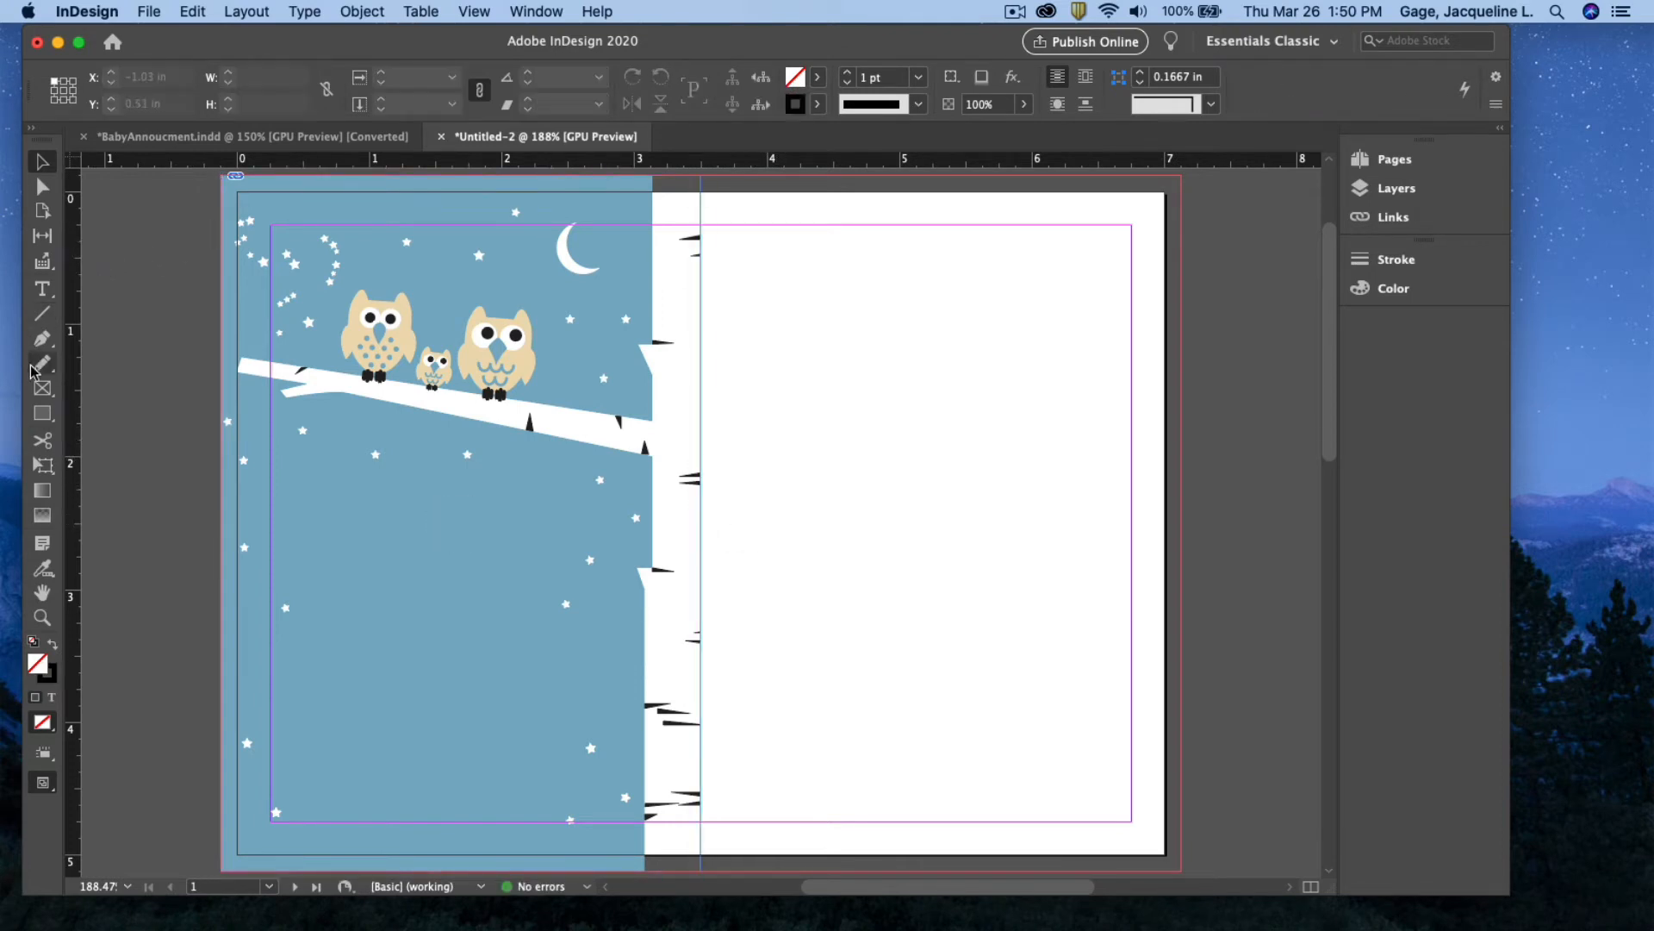
Draw an empty frame over the right half to the bleed and align its left edge
left_click(43, 388)
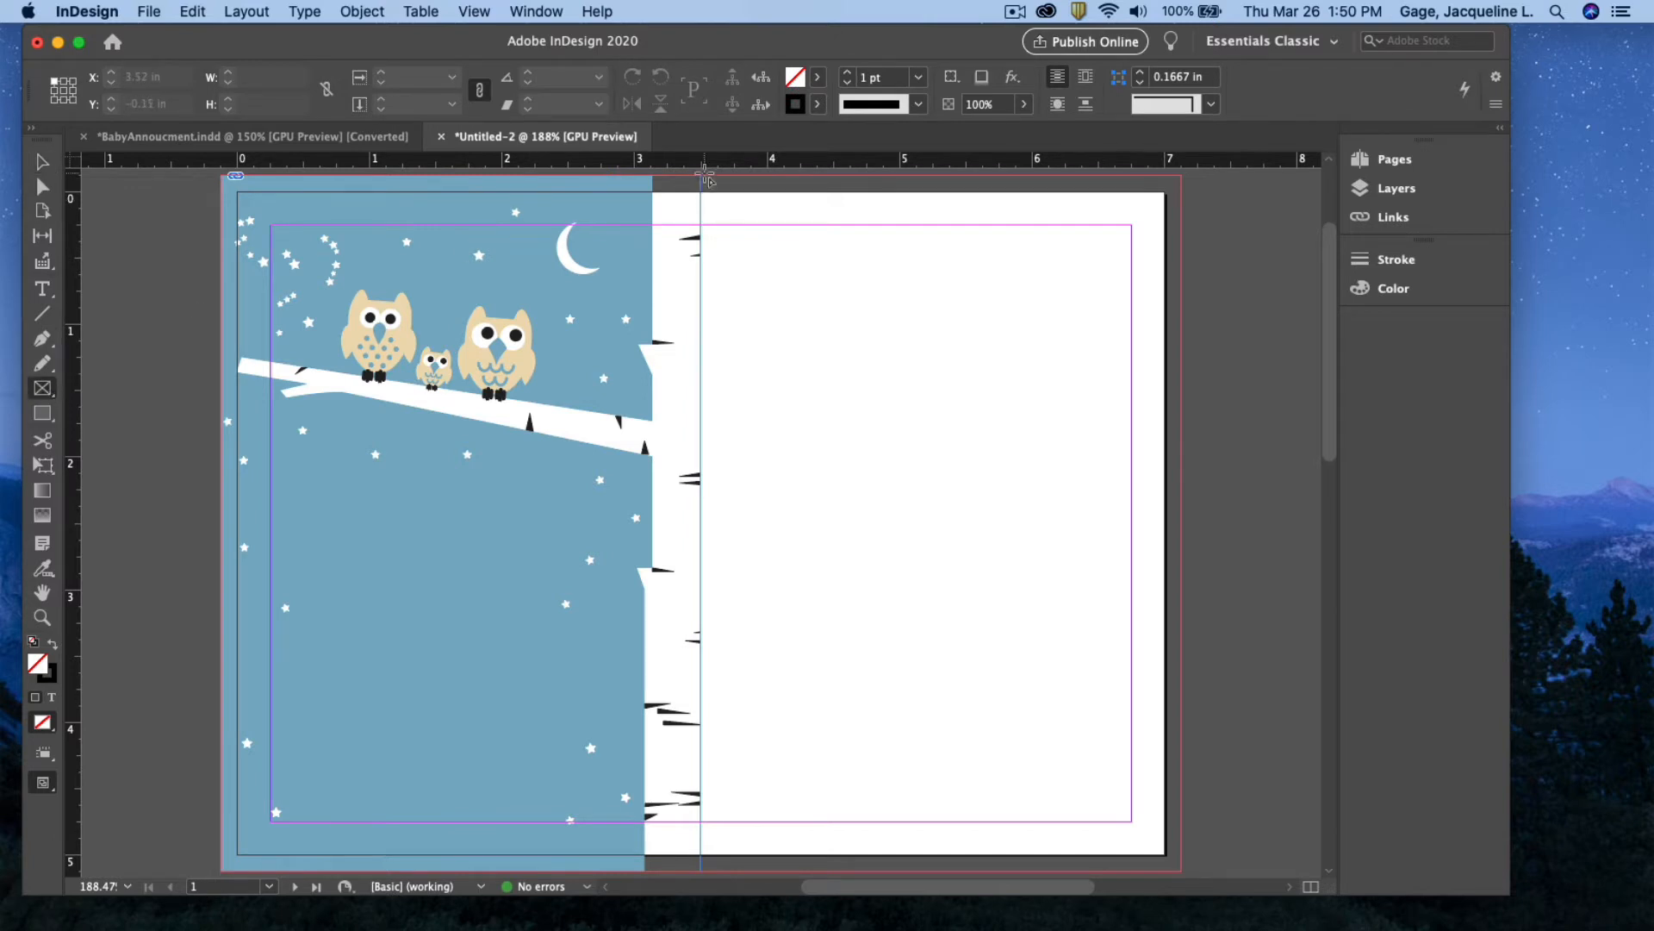
left_click_drag(704, 179, 1182, 781)
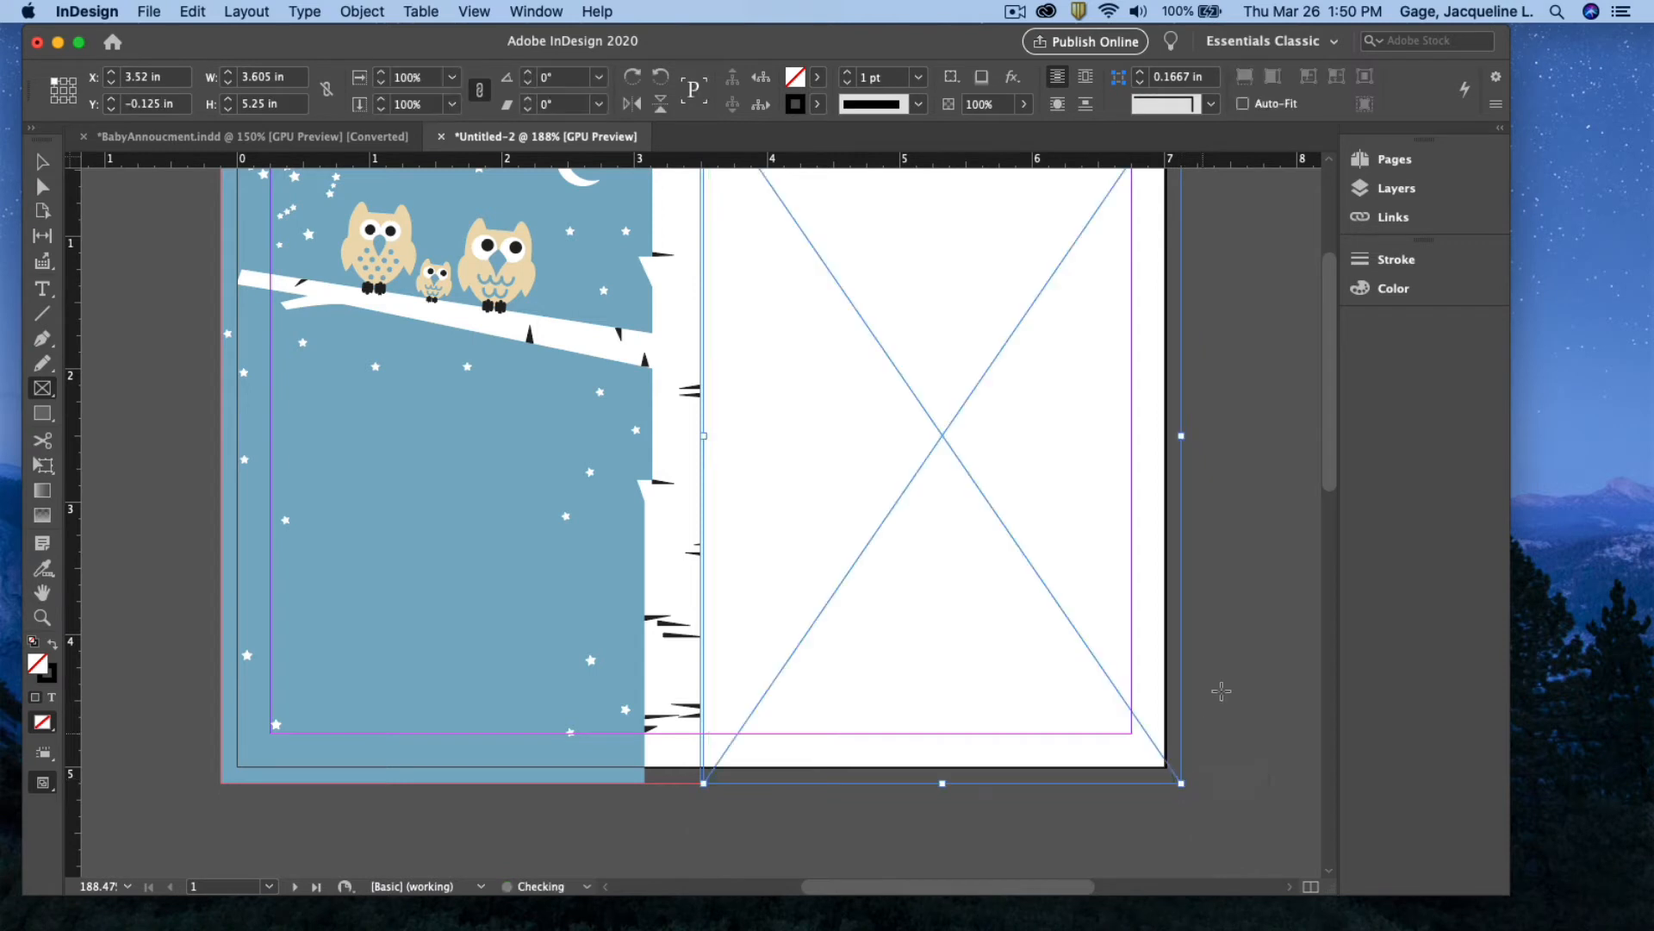
scroll(1218, 620, "up", 4)
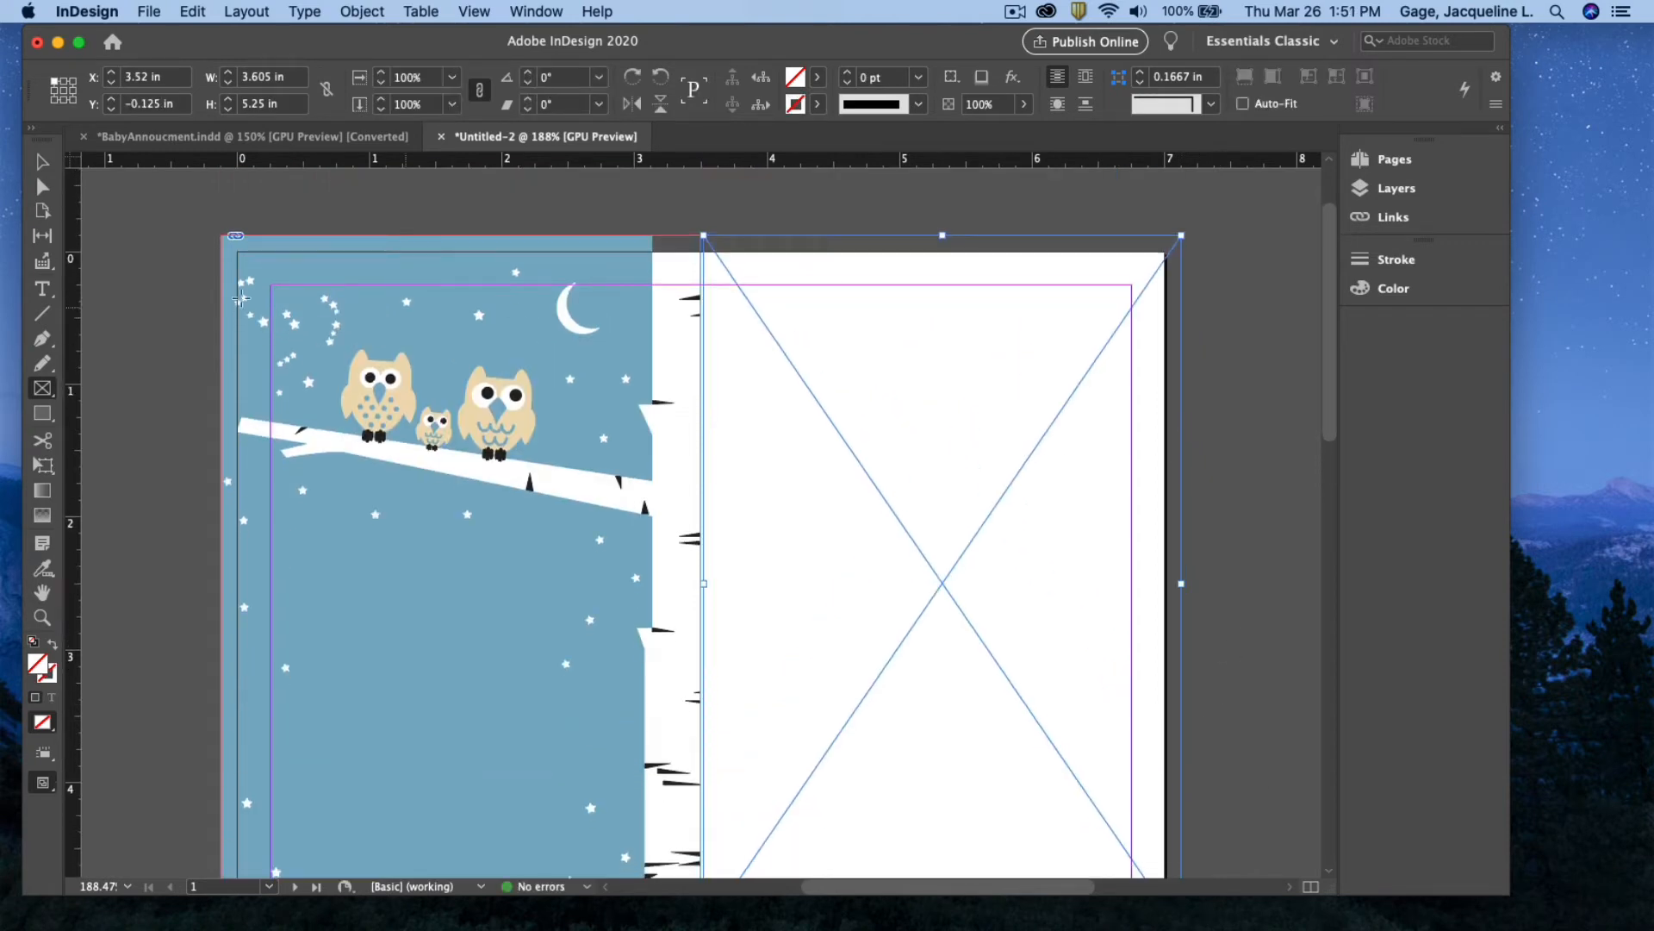
left_click(38, 161)
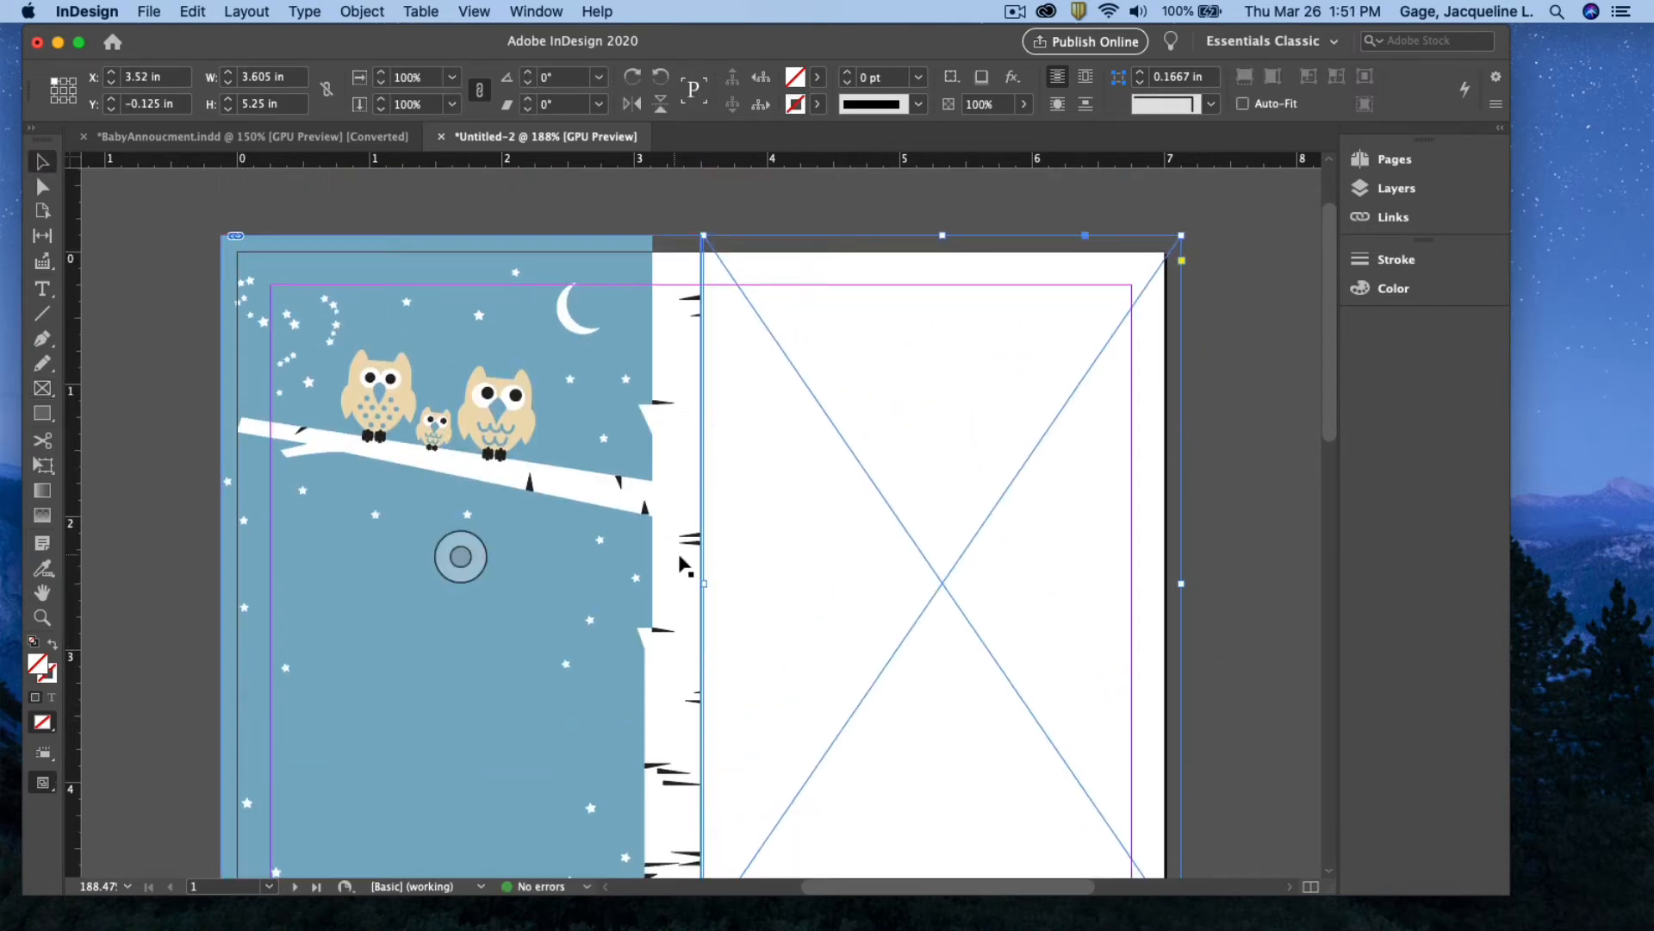
left_click_drag(701, 583, 699, 584)
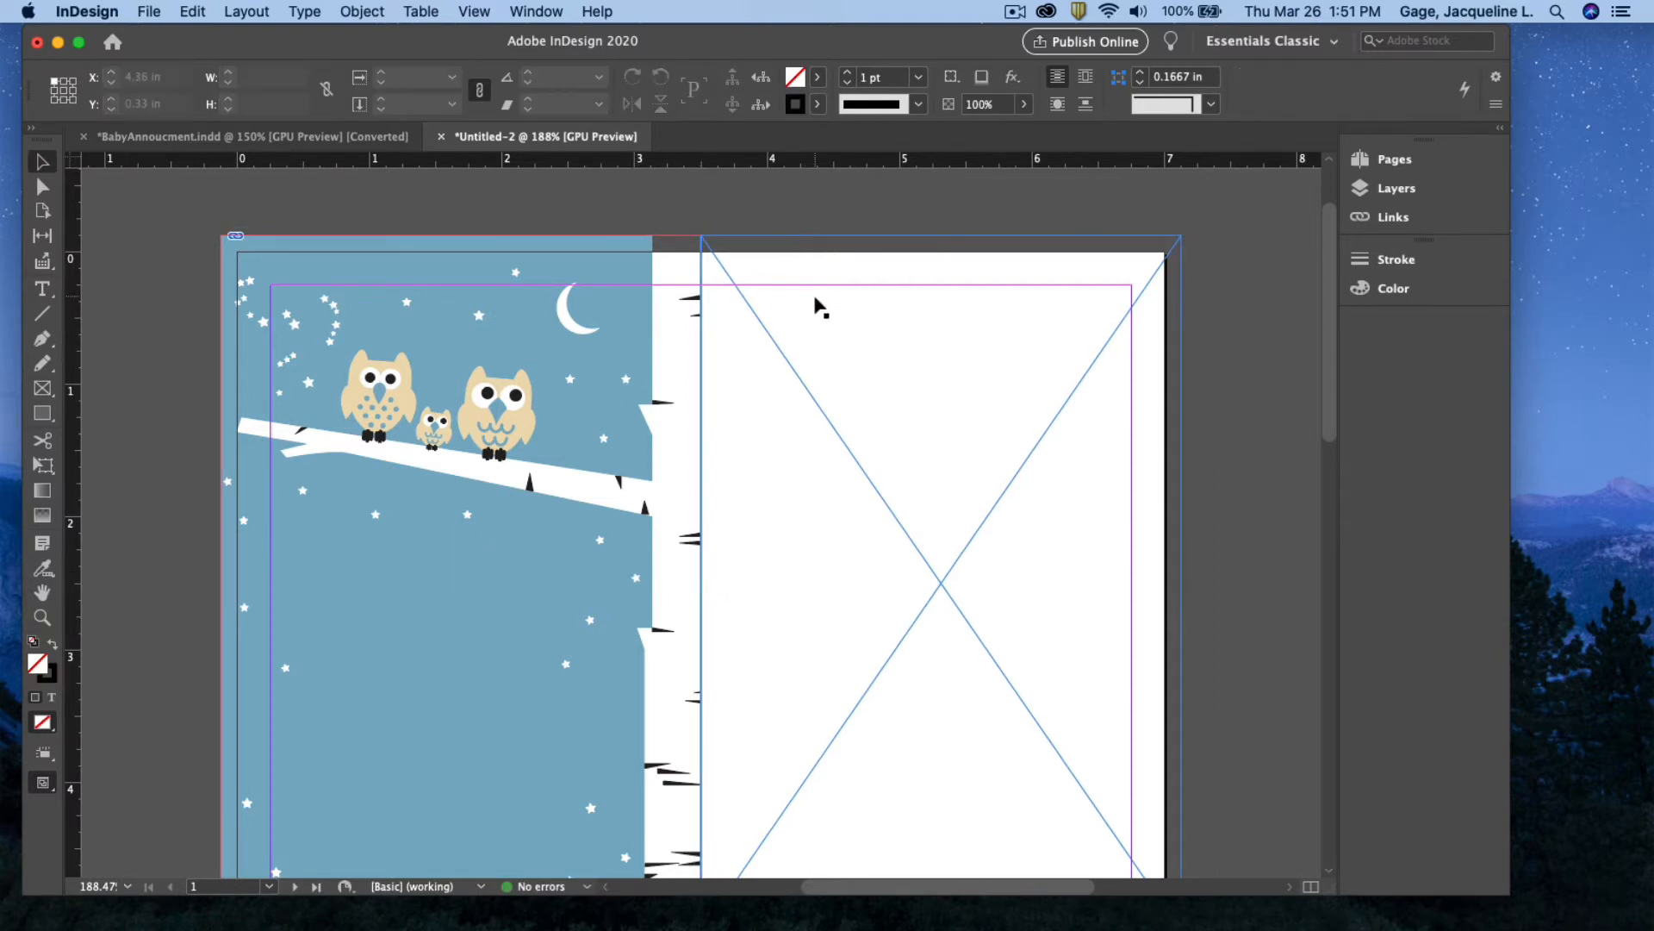
Place the greyscale baby.eps, rather than the colour babyPic.jpg, into the right-half frame
left_click(149, 11)
left_click(192, 285)
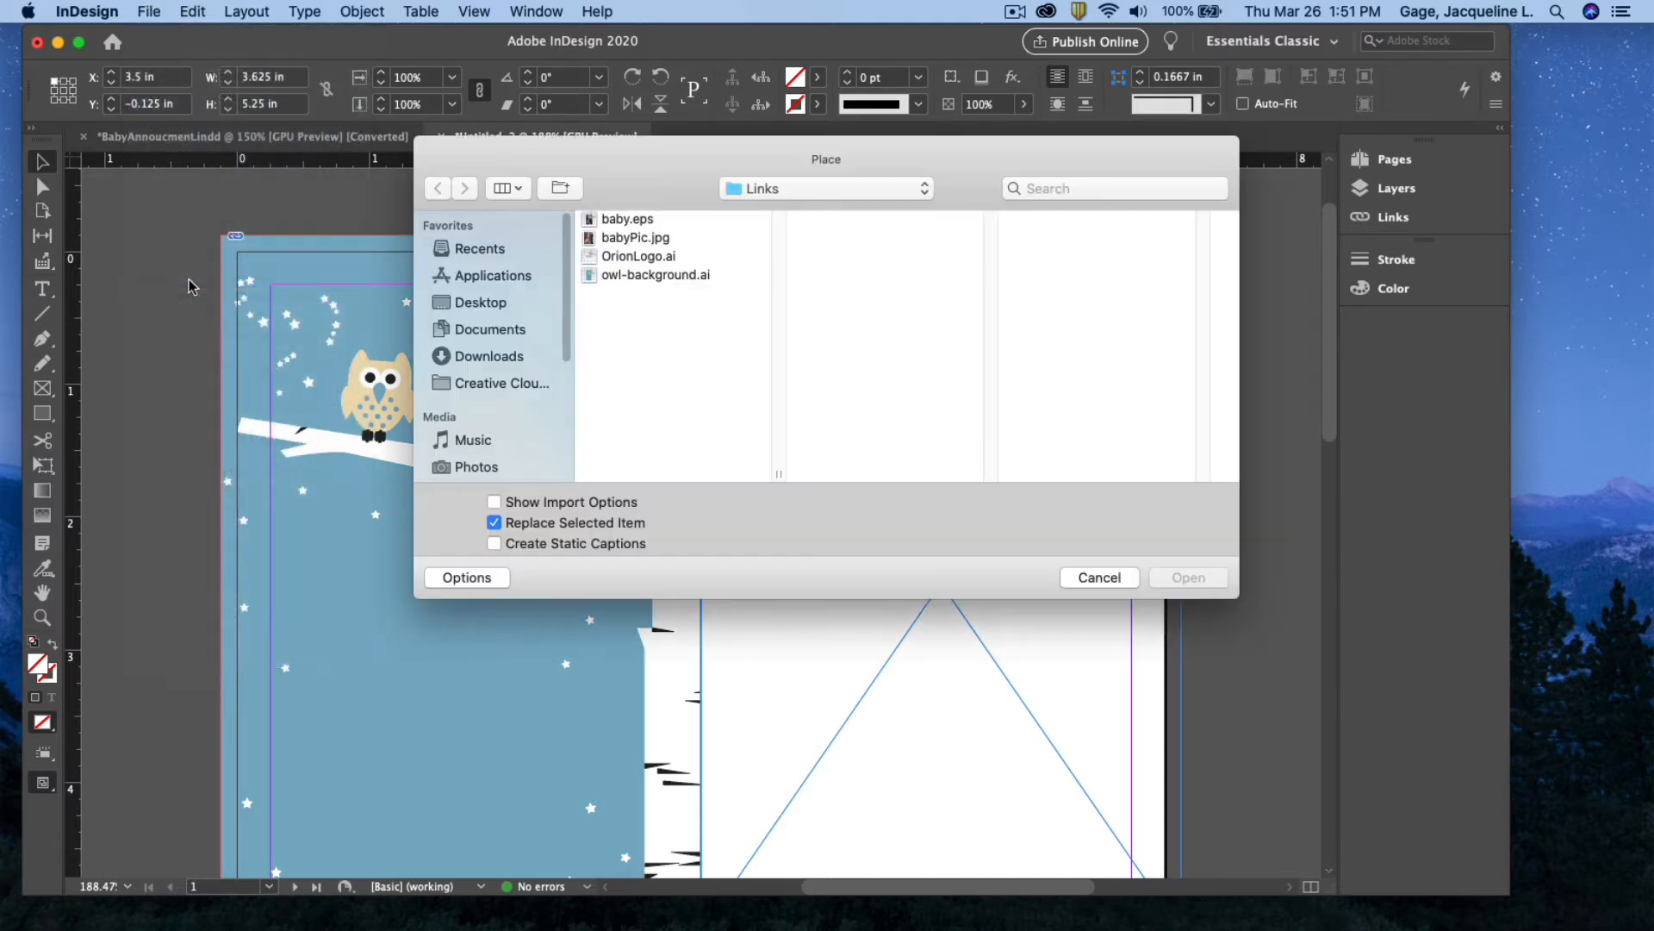
left_click(616, 223)
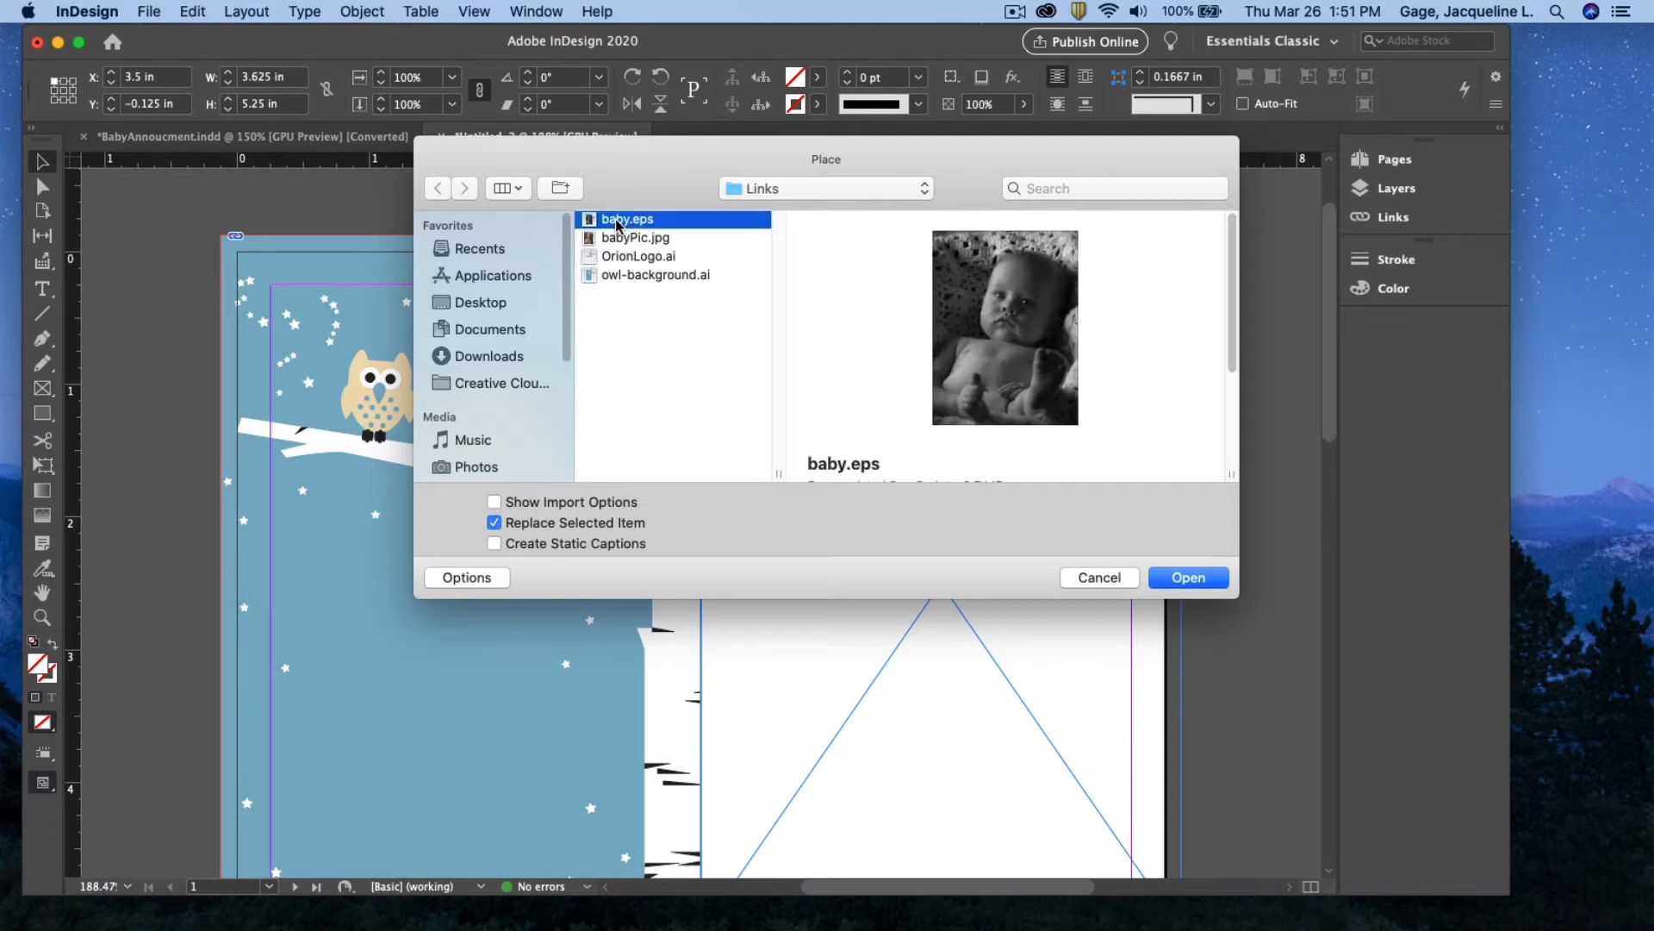
left_click(607, 241)
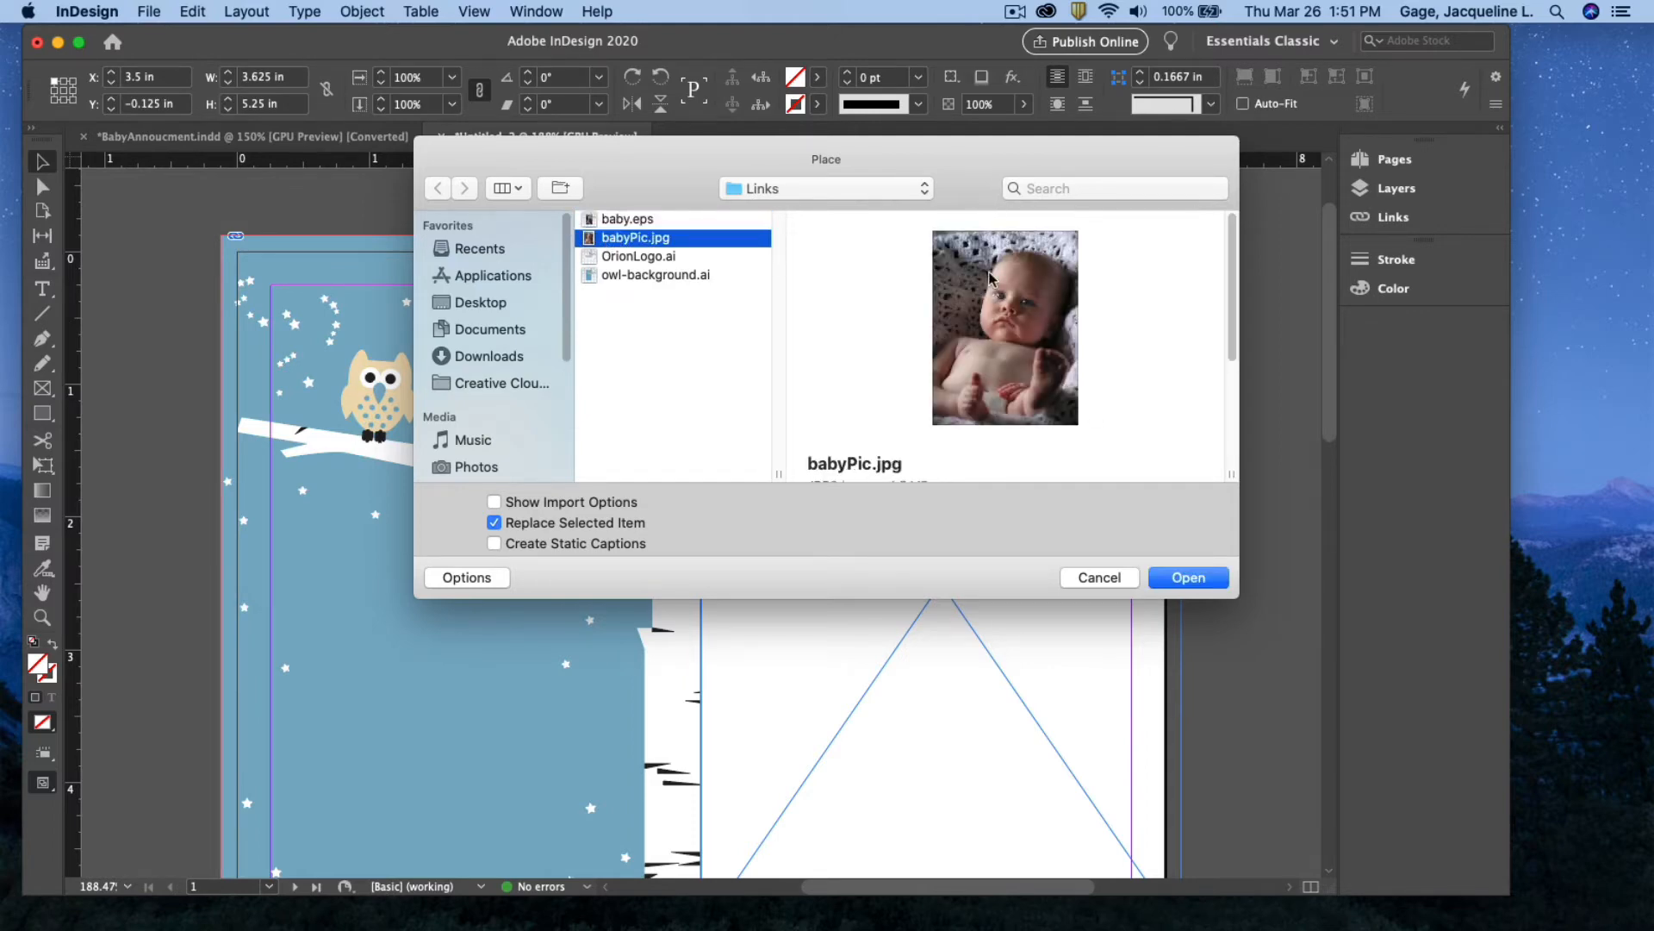
left_click(627, 223)
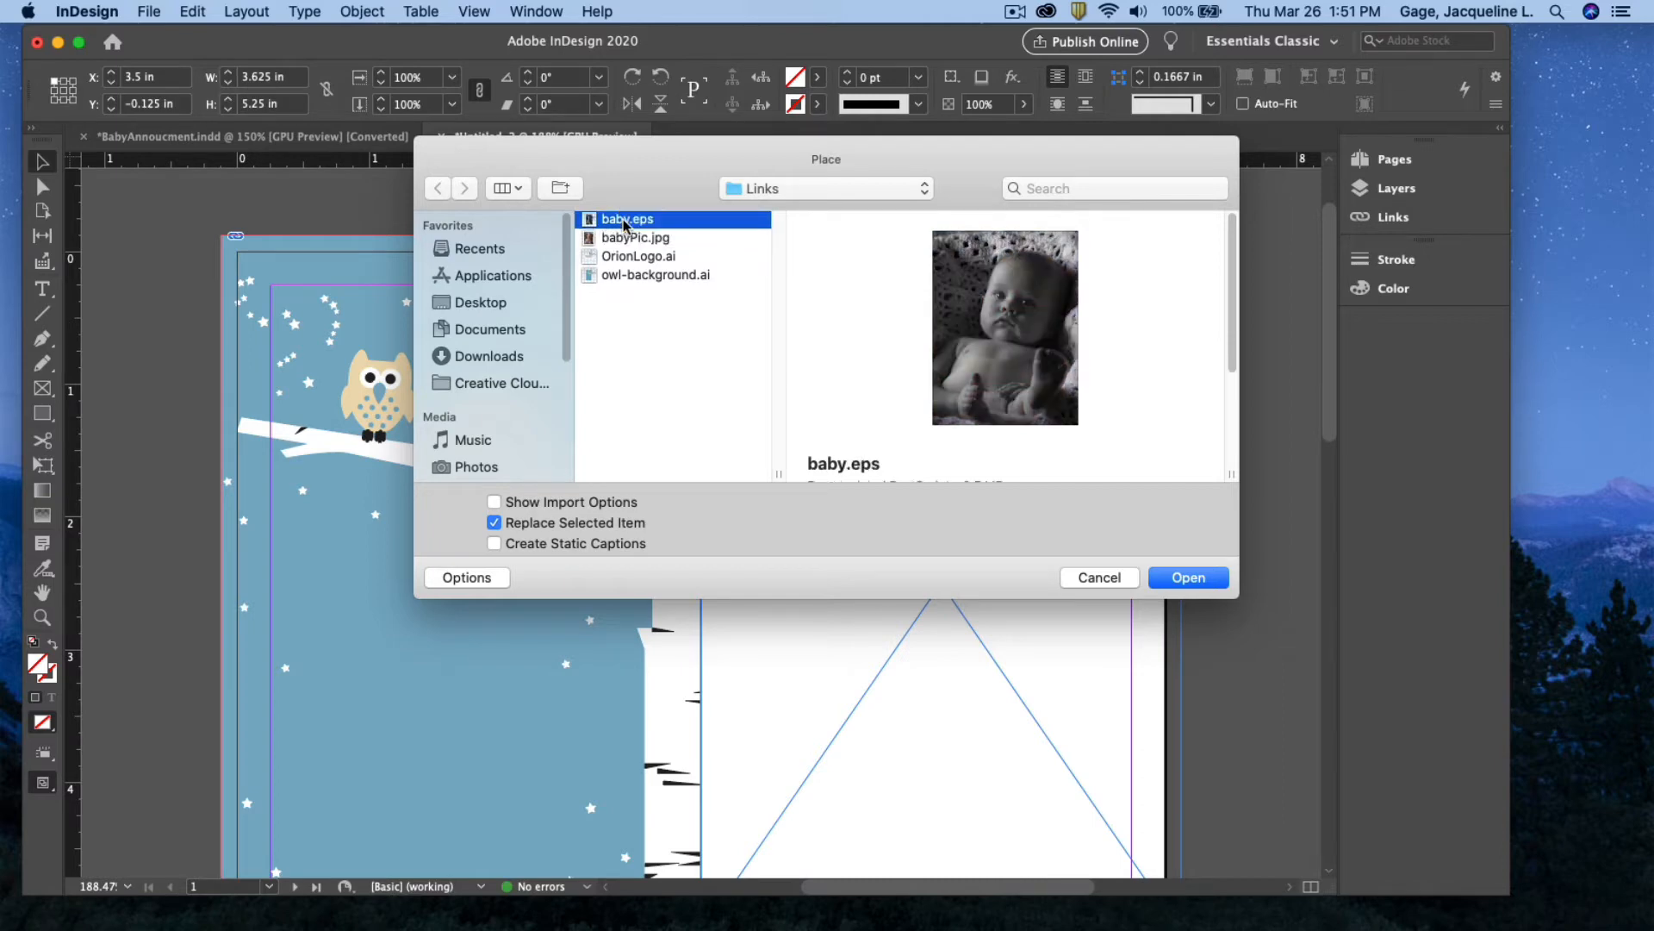
left_click(1190, 579)
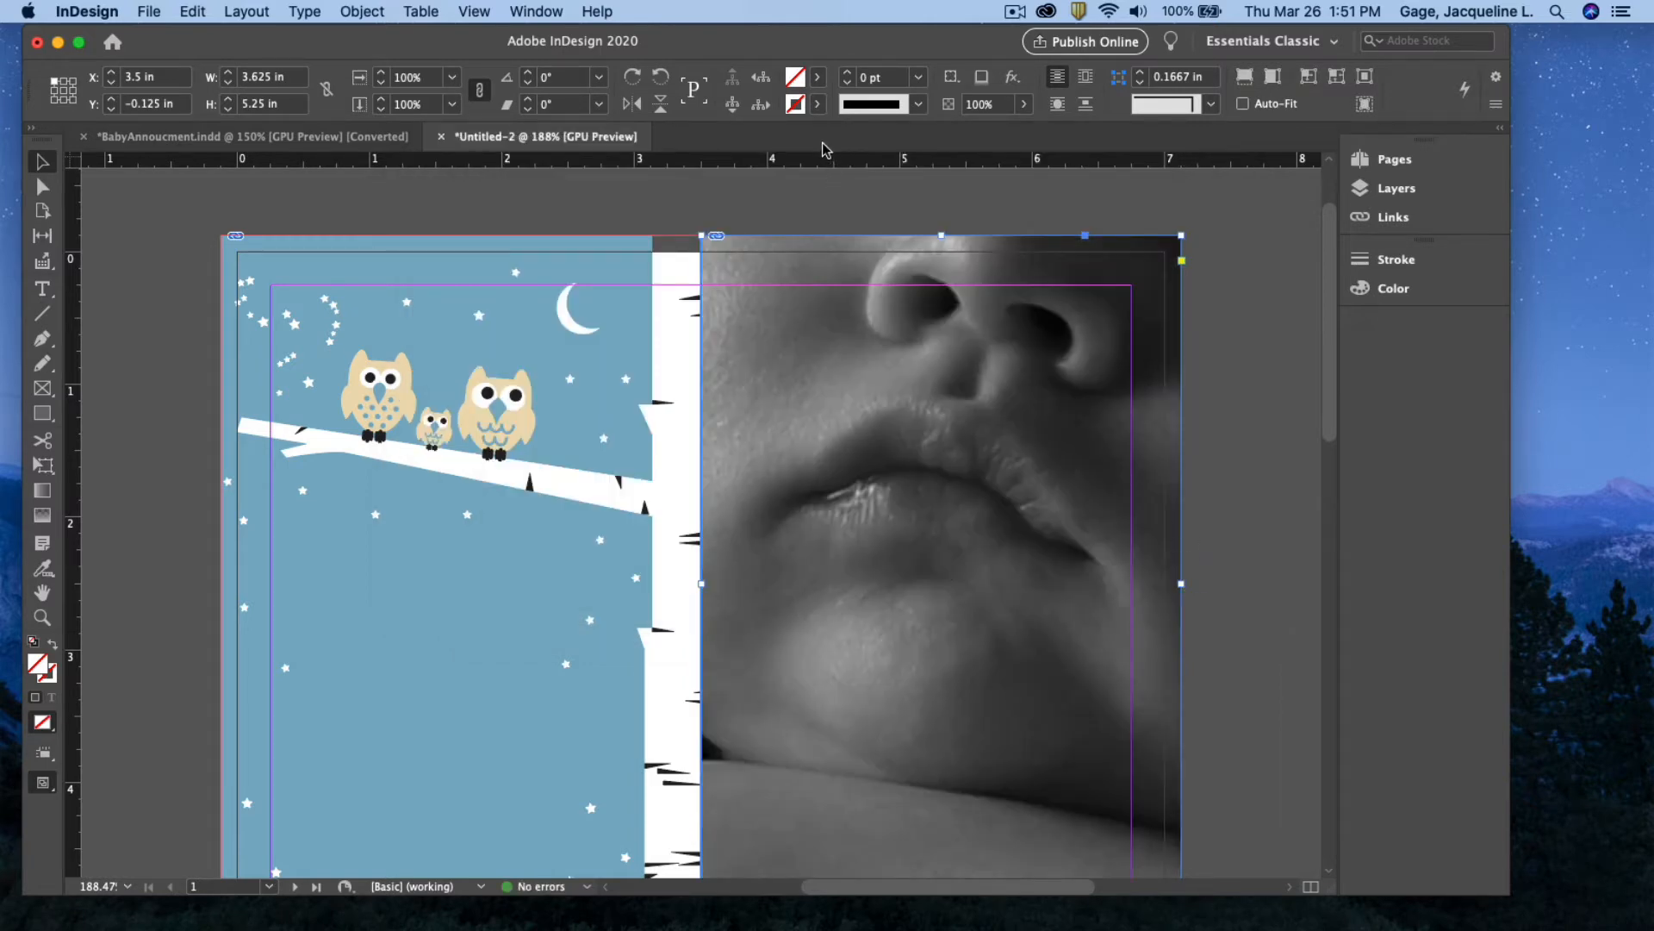
Apply Fit Content to Frame to baby.eps, then scroll down to the blank page 2
left_click(362, 12)
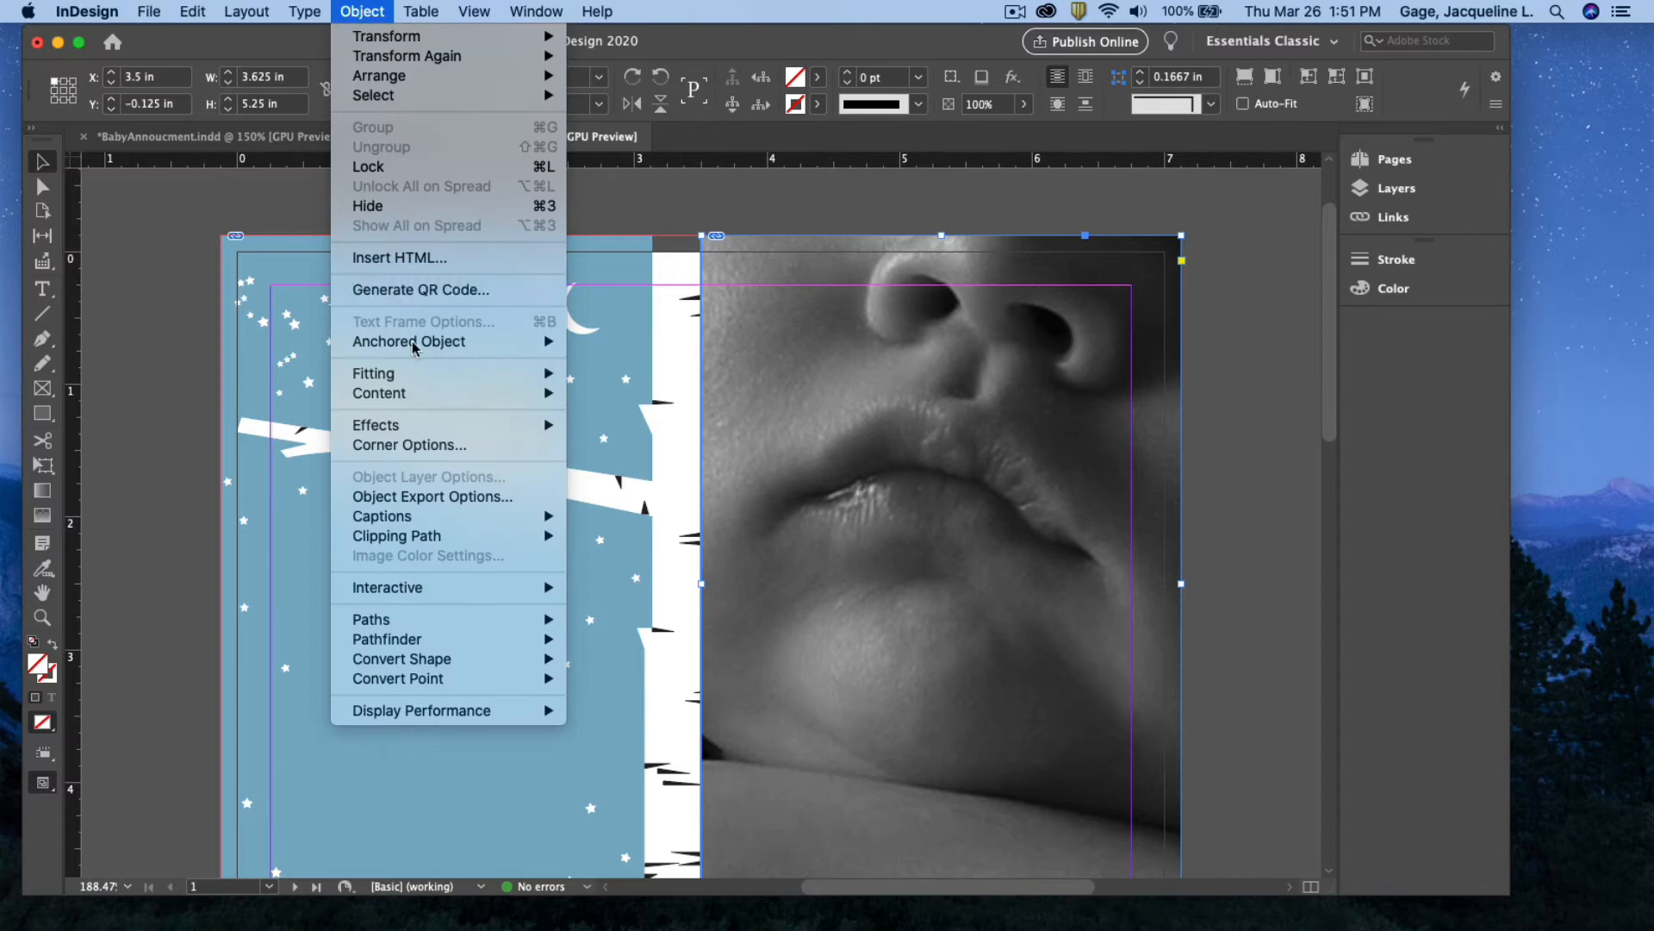
mouse_move(460, 377)
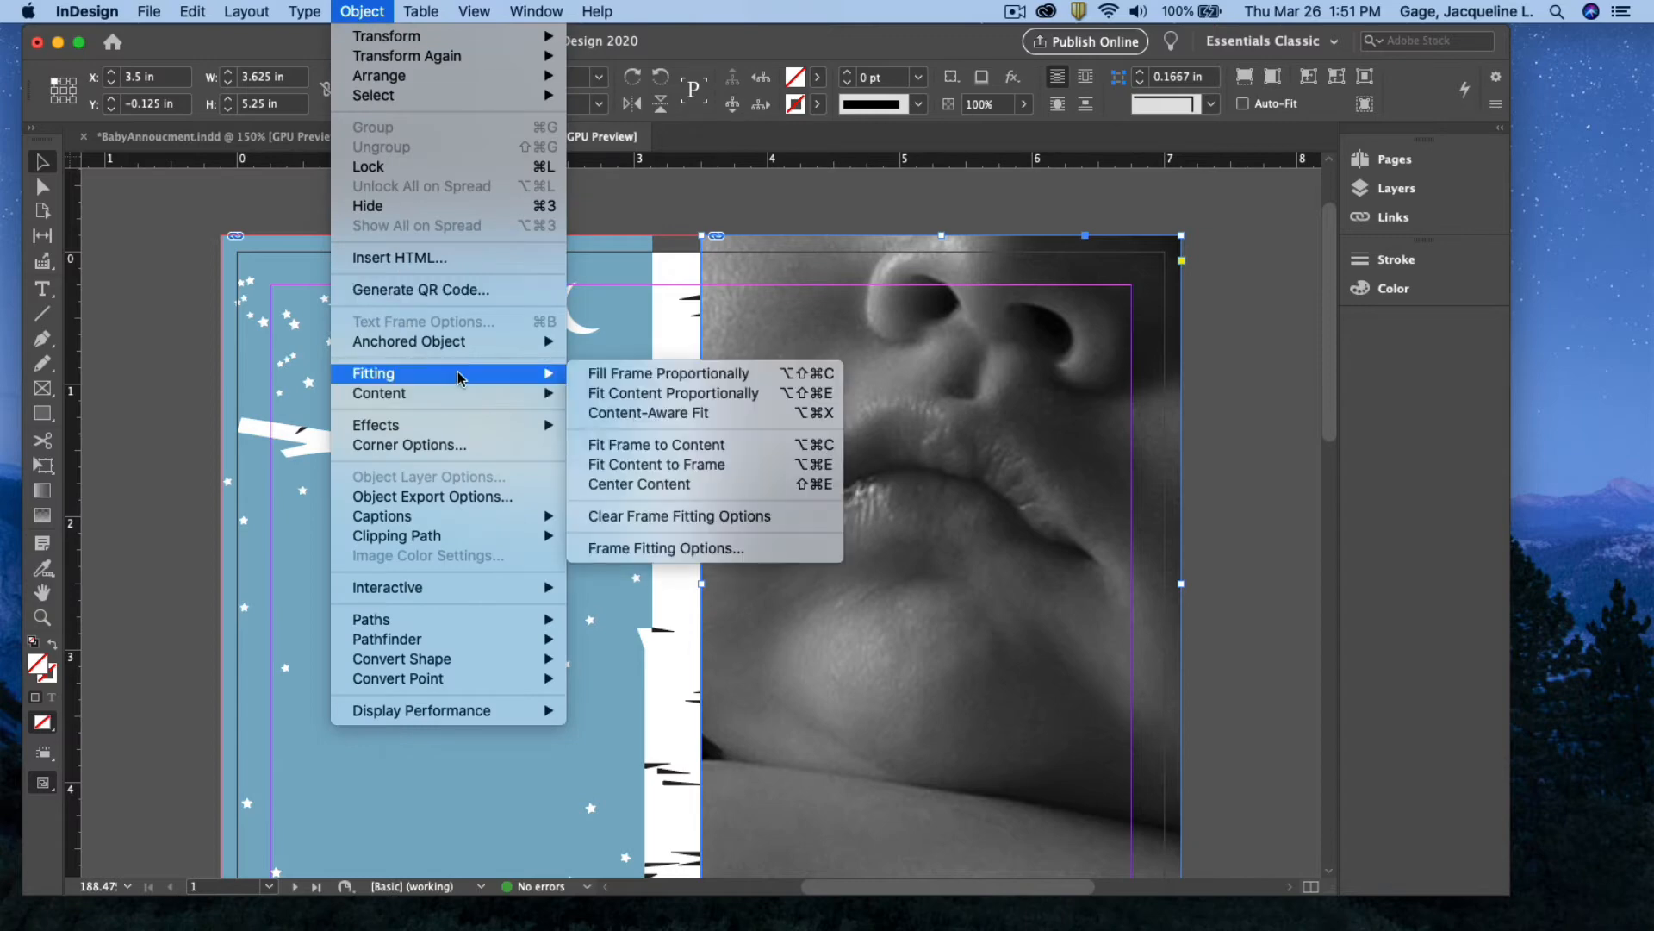
left_click(651, 466)
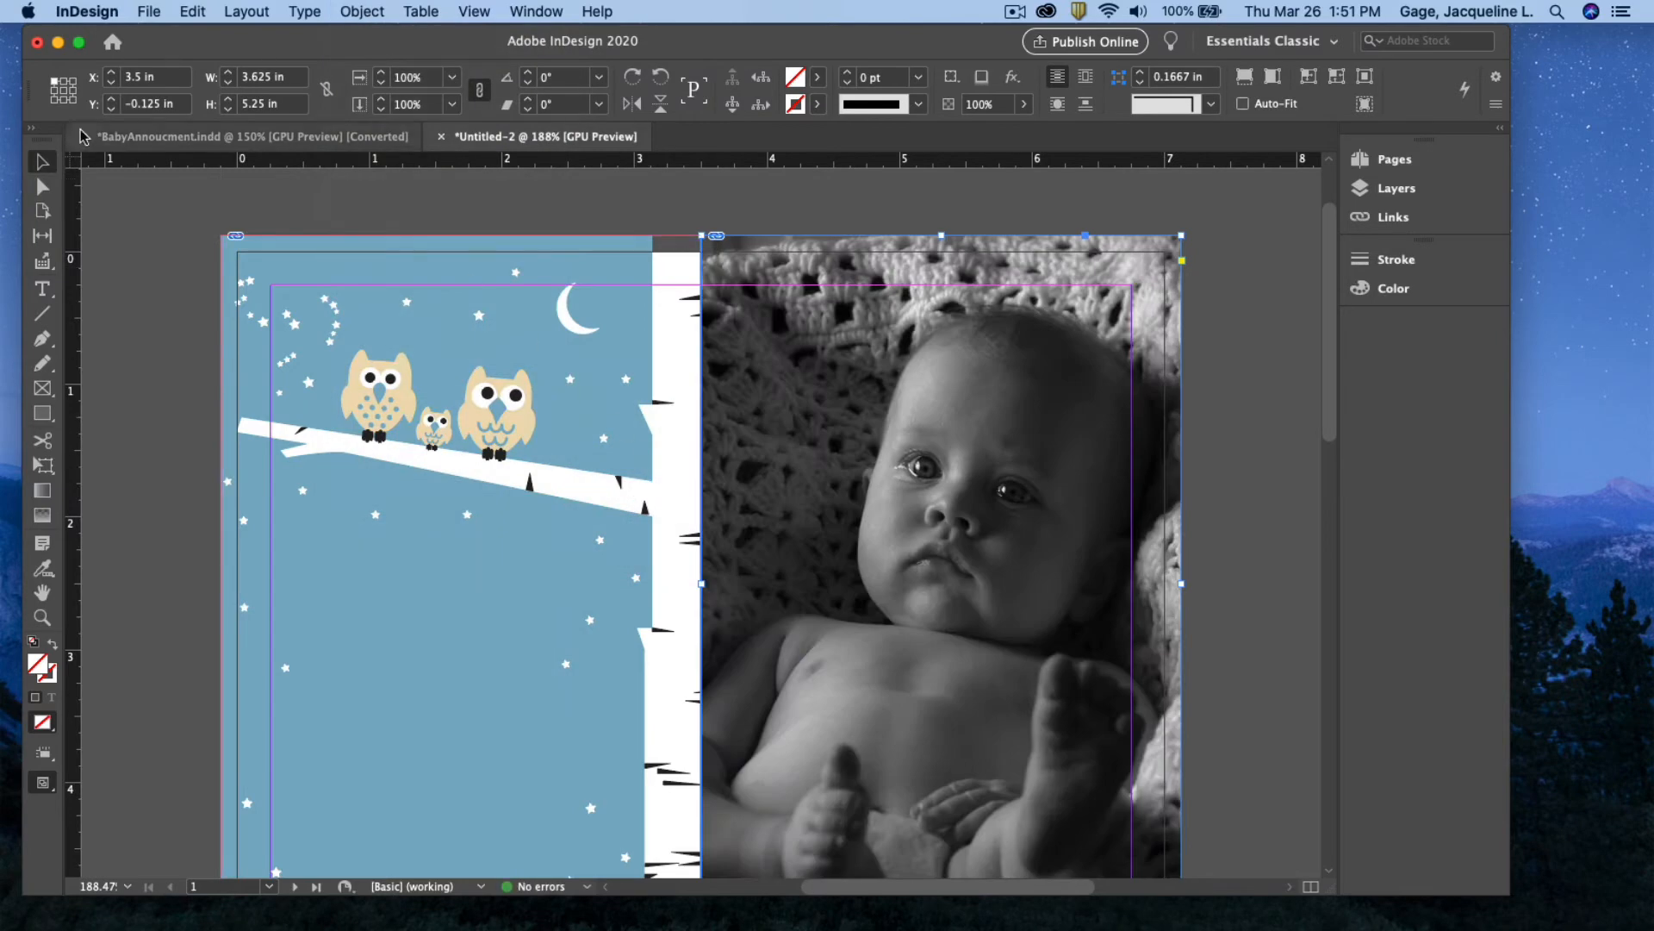
scroll(185, 253, "down", 5)
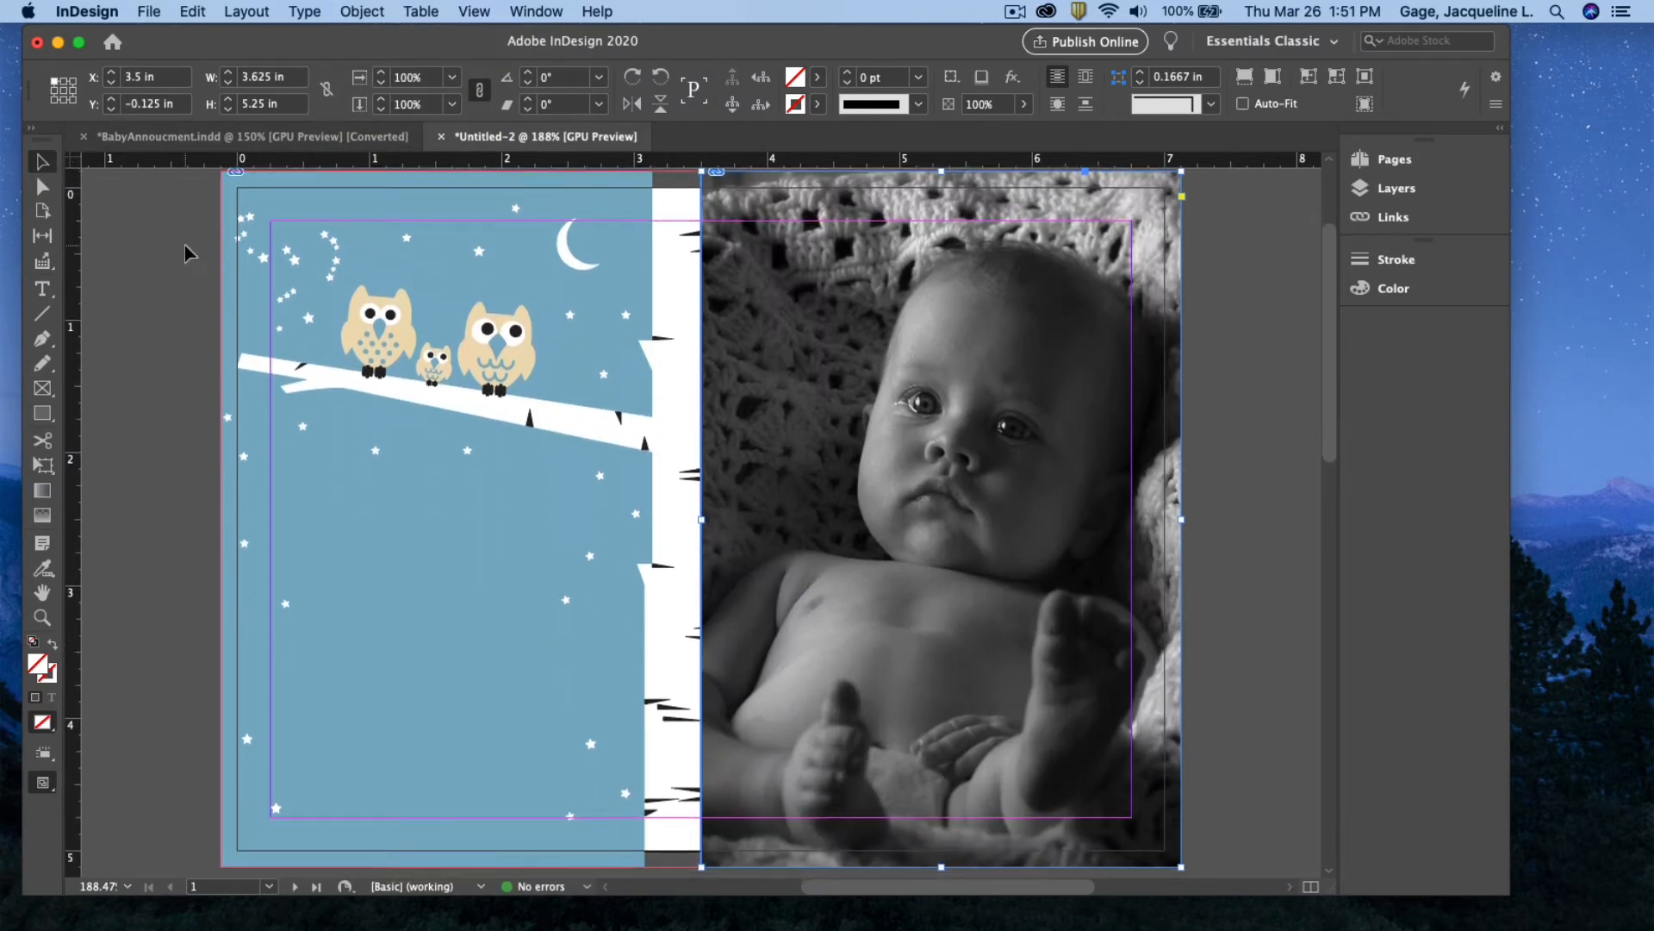
scroll(205, 419, "down", 15)
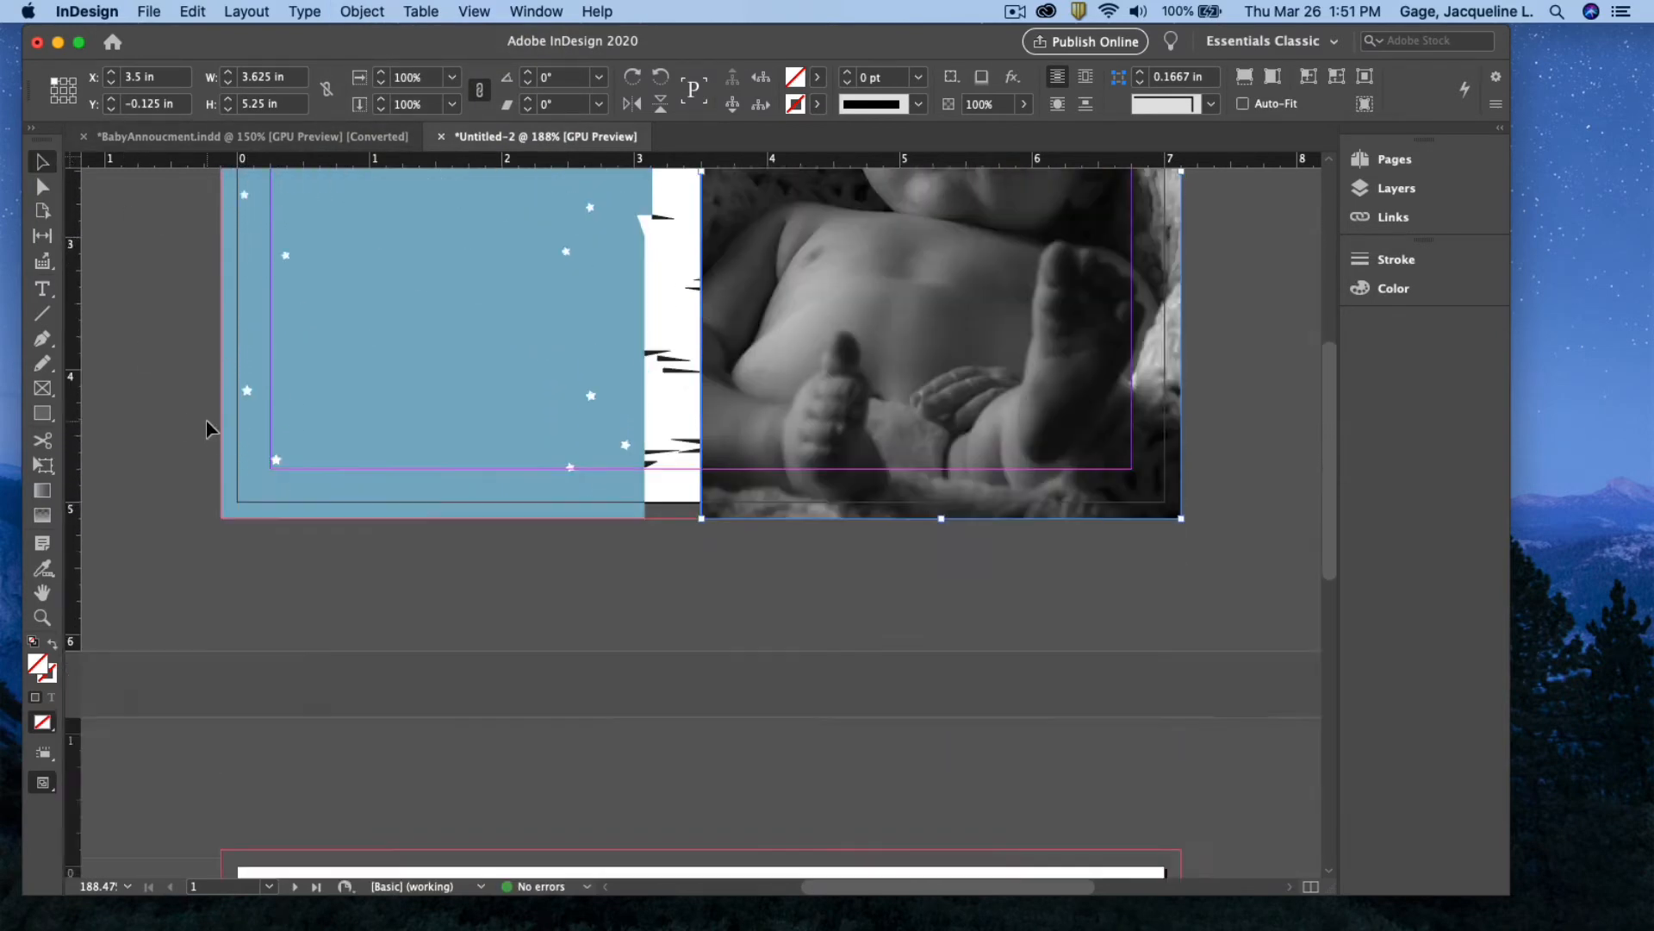
scroll(205, 424, "down", 15)
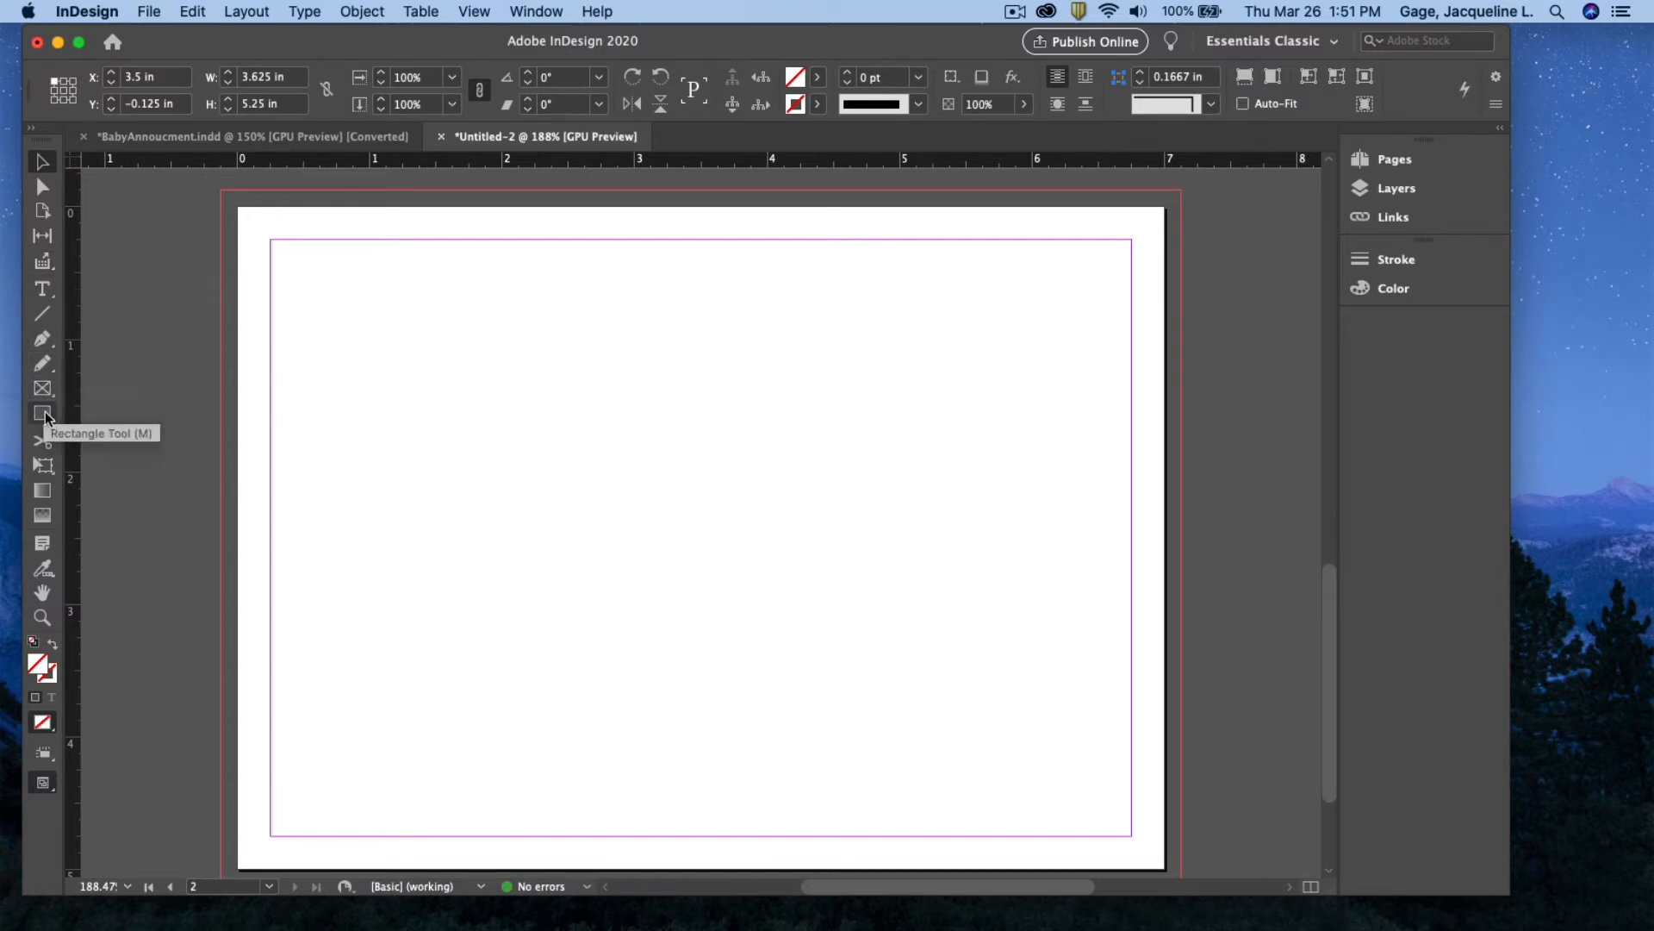
Draw a rectangle covering all of page 2 out to the bleed edges
left_click_drag(46, 417, 95, 434)
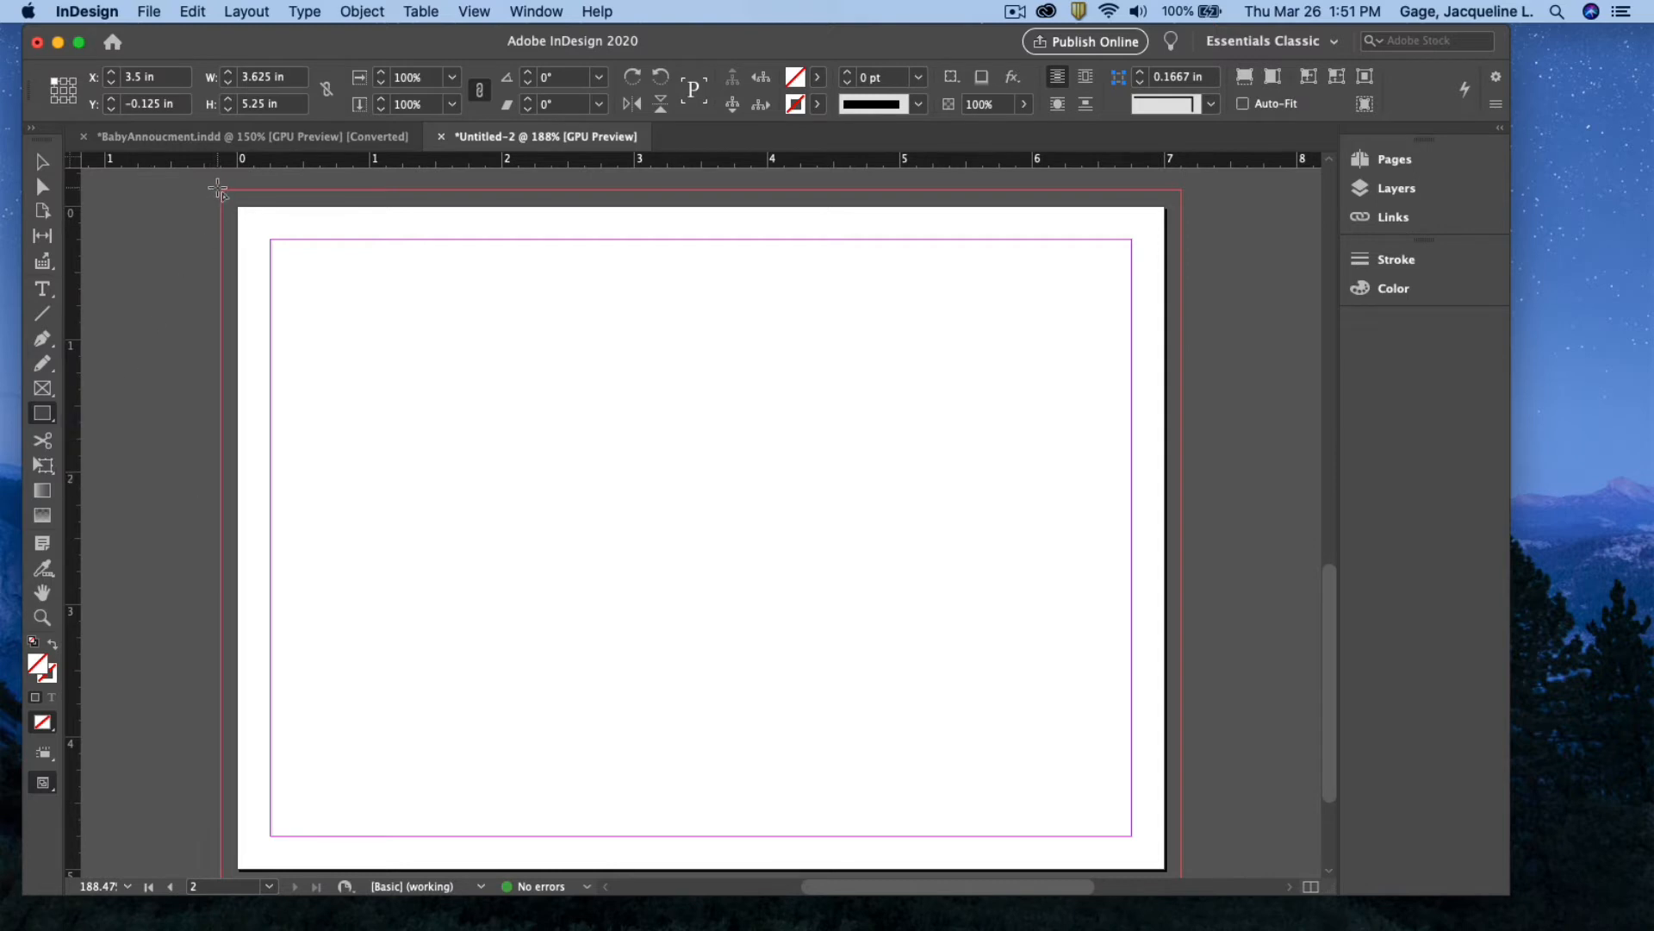
left_click_drag(222, 189, 1181, 854)
scroll(1180, 533, "up", 1)
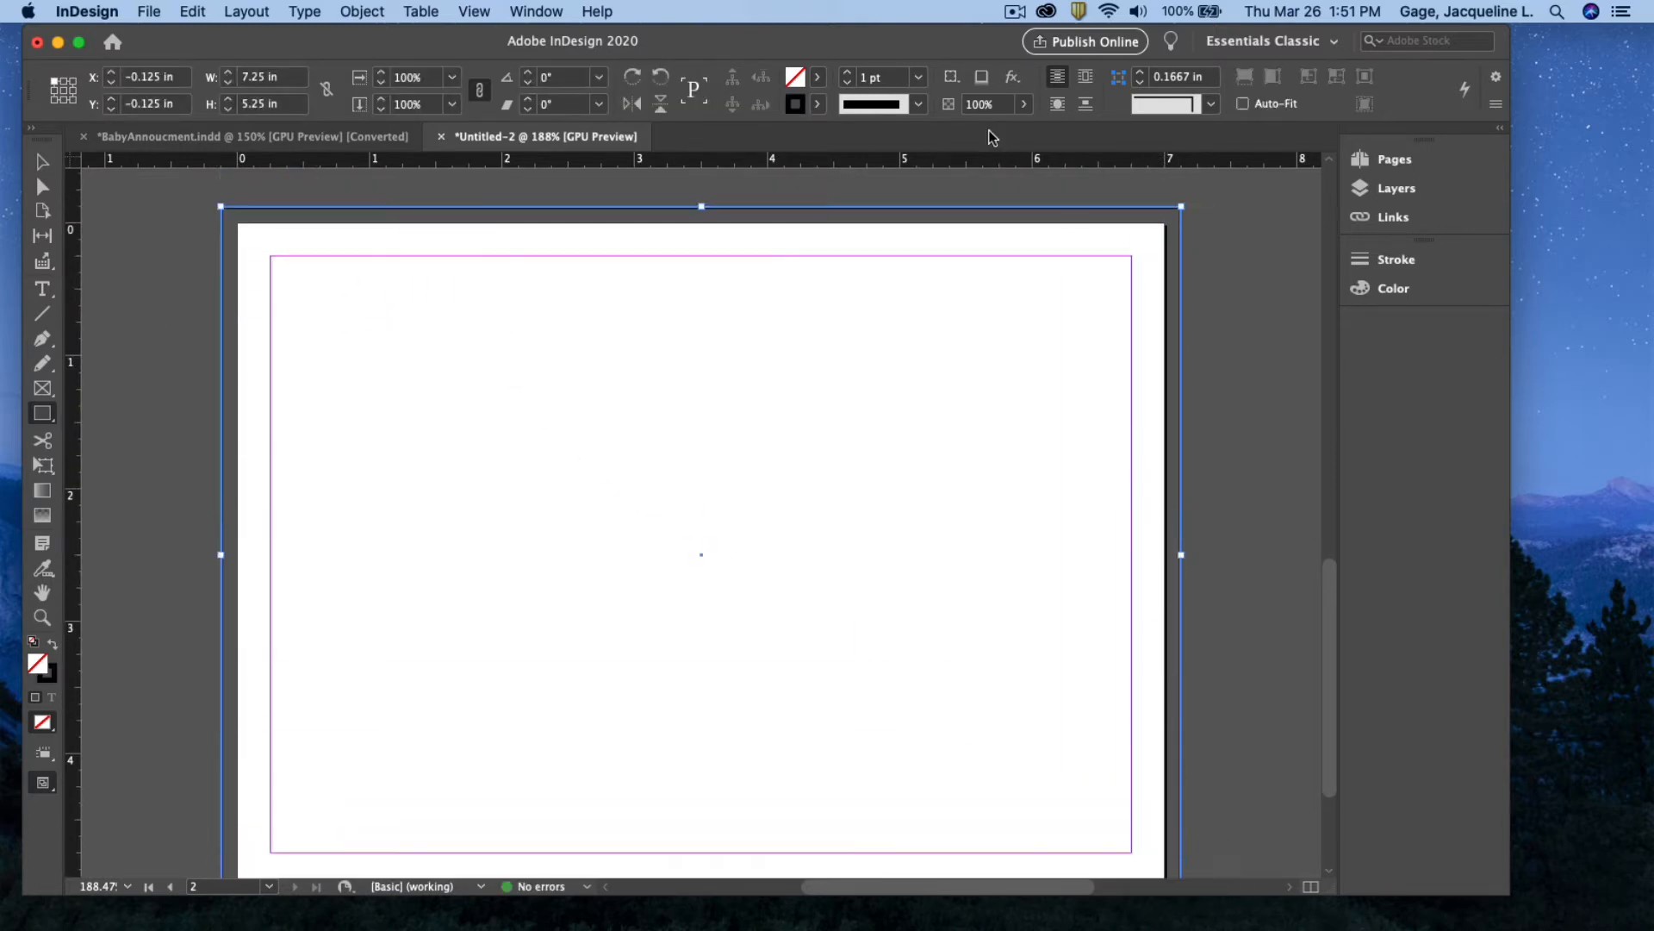
Fill the page-sized rectangle with PANTONE 7458 C from the Swatches panel
left_click(538, 12)
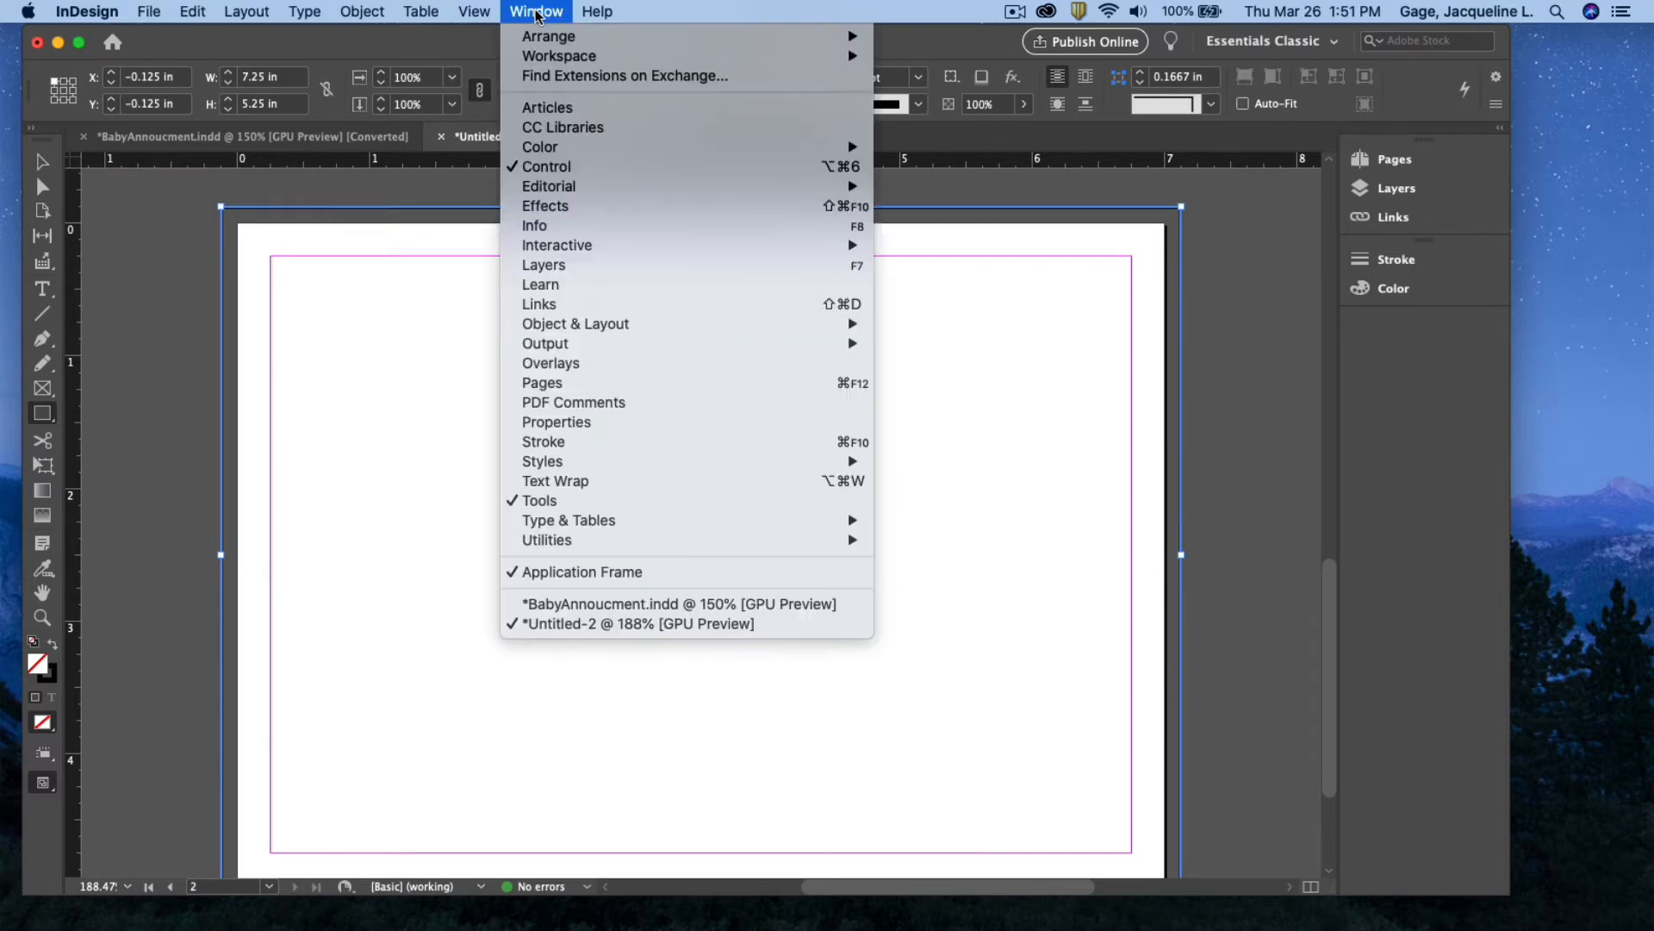
mouse_move(584, 145)
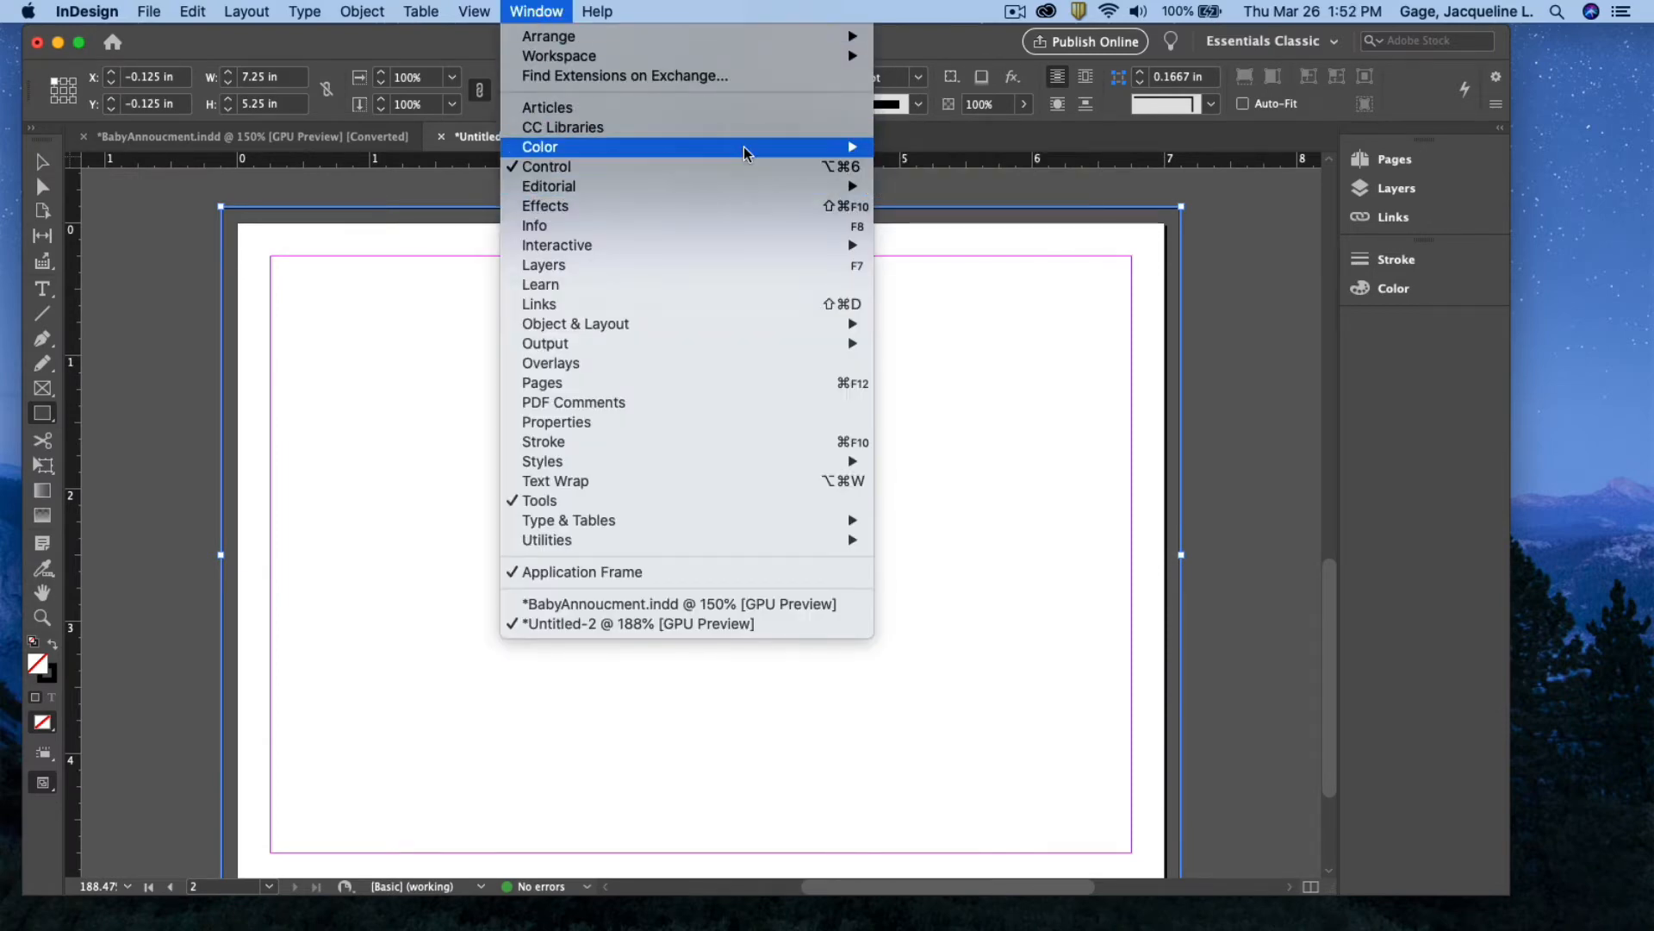
left_click(917, 204)
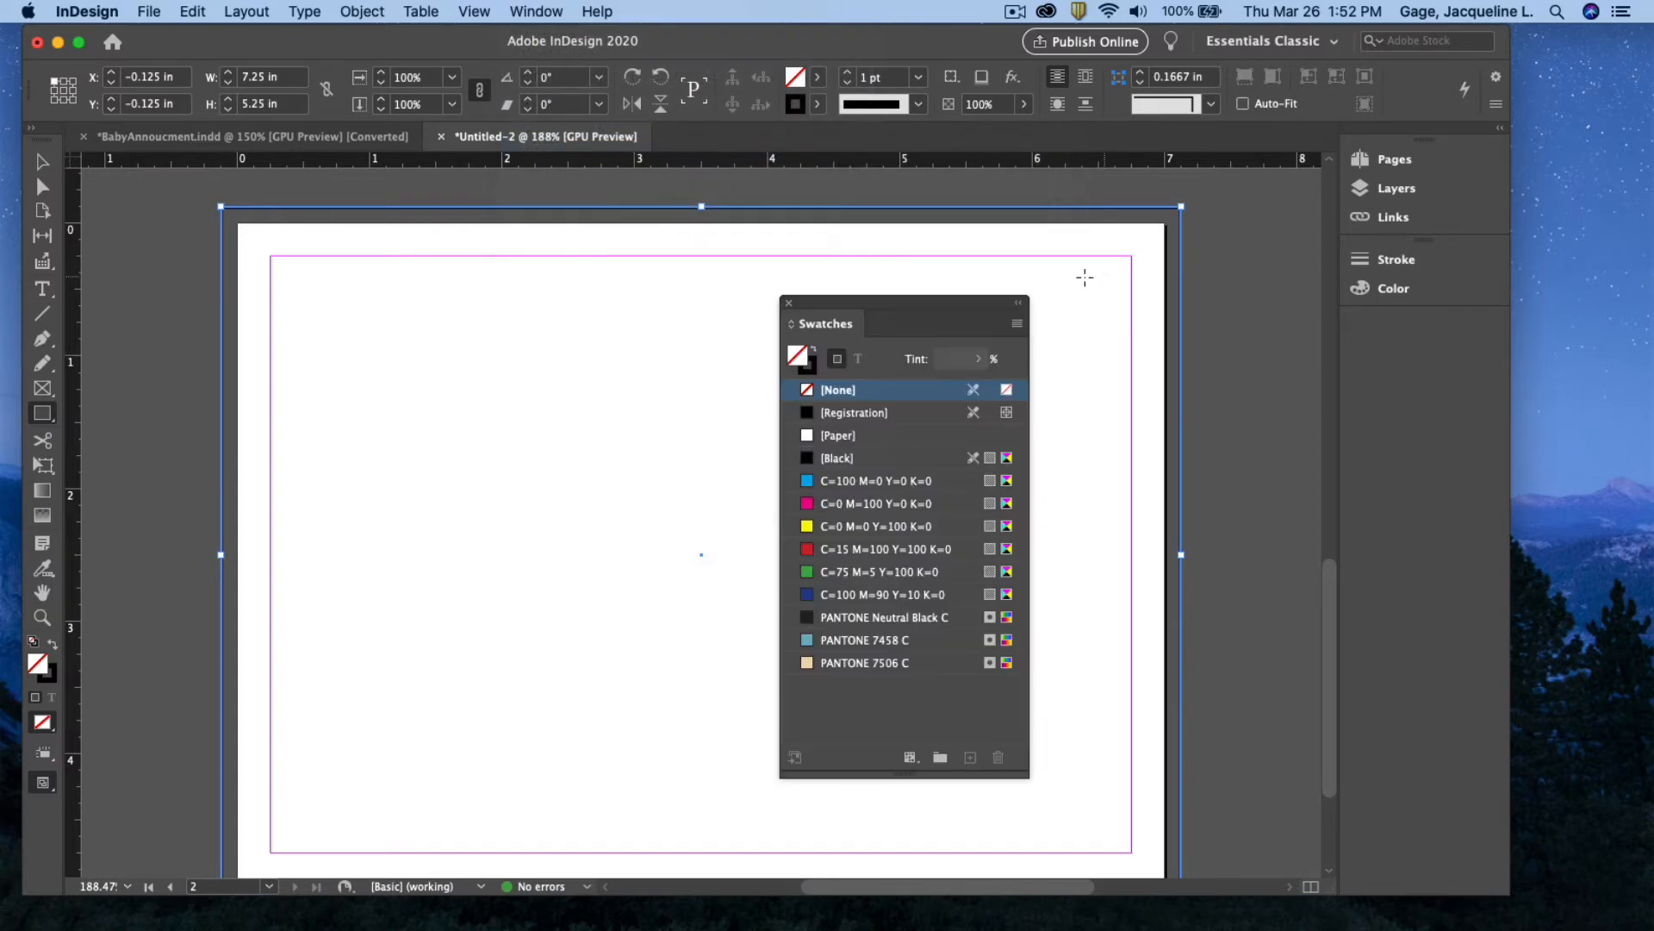
left_click_drag(979, 301, 1167, 196)
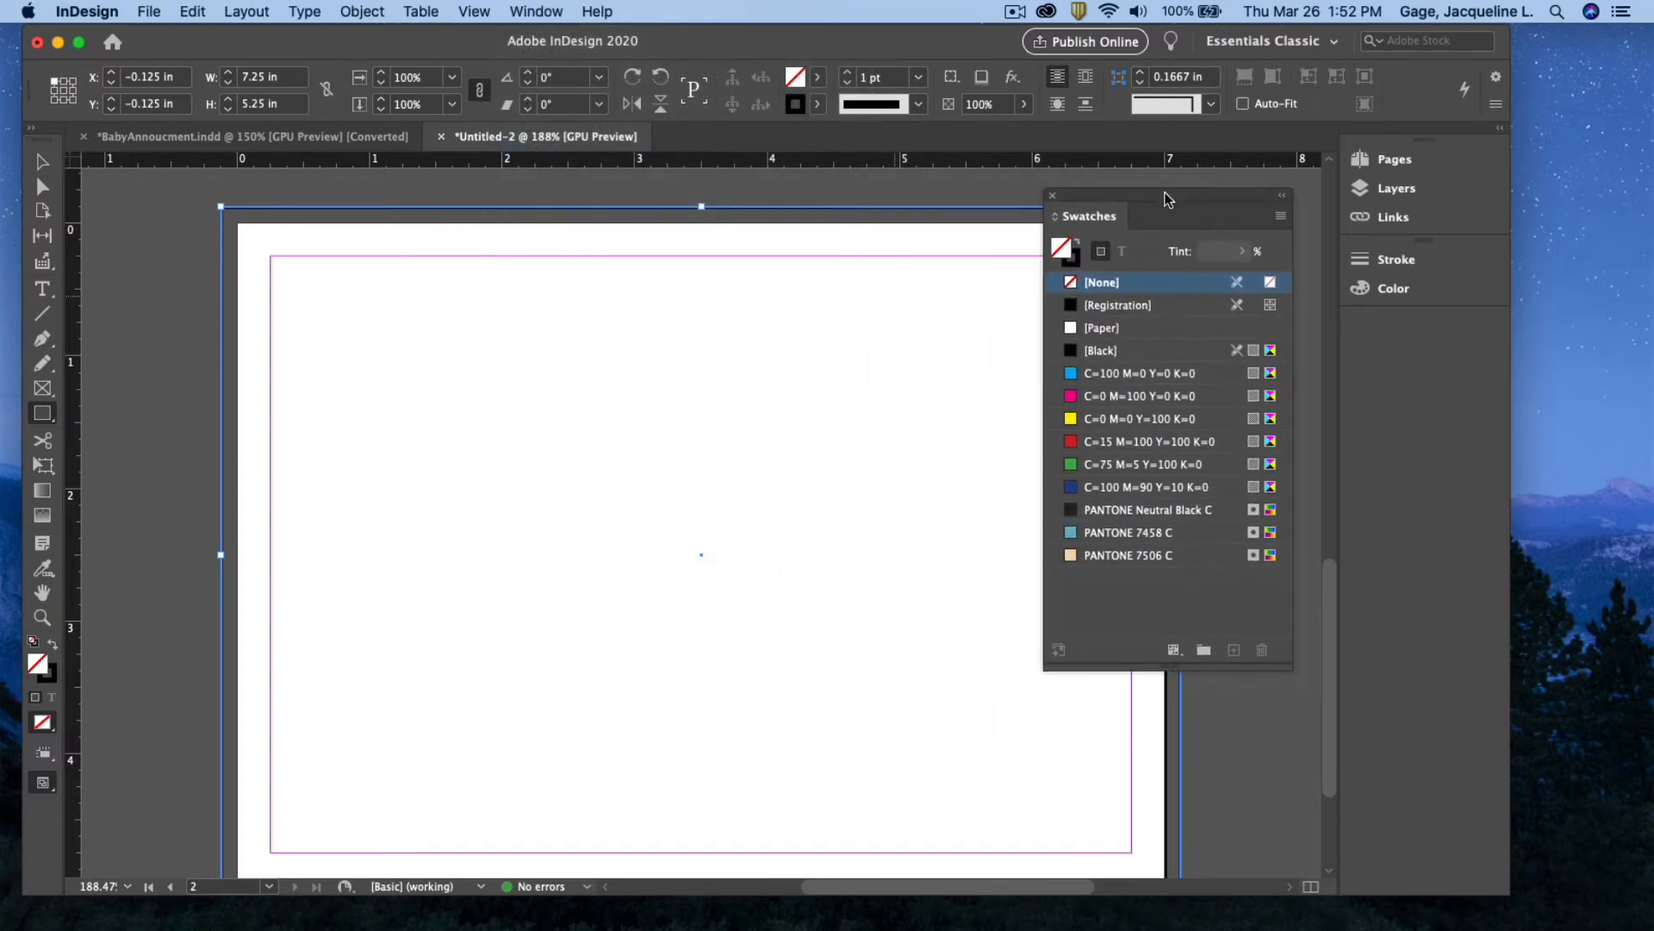
scroll(861, 384, "up", 10)
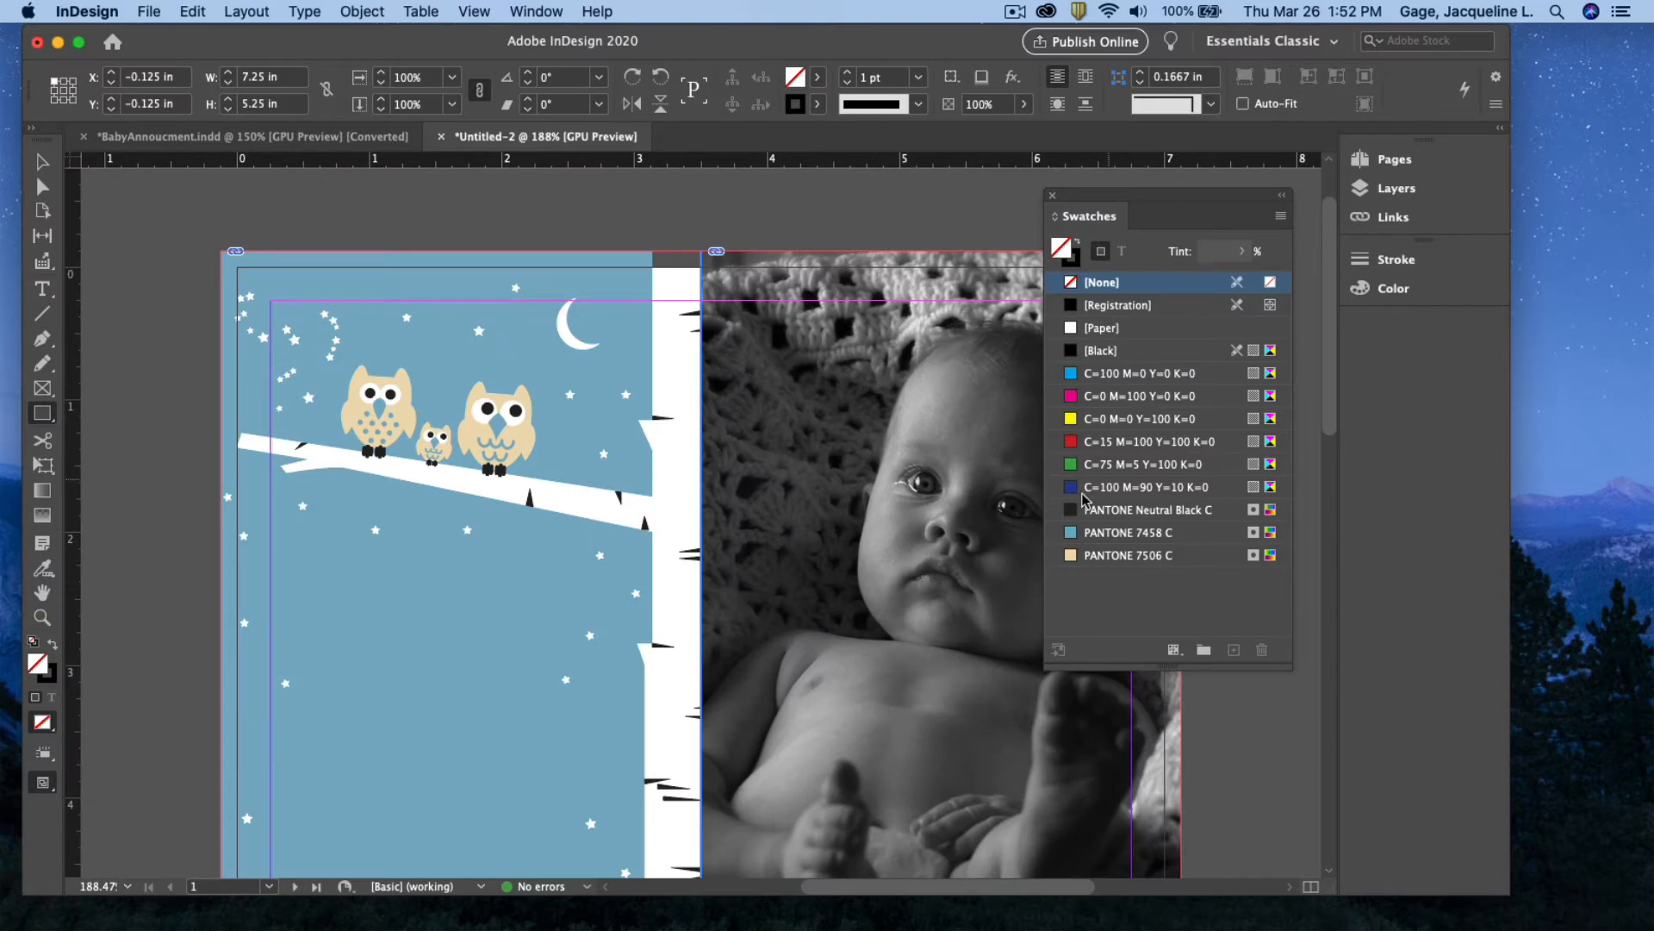
mouse_move(1112, 543)
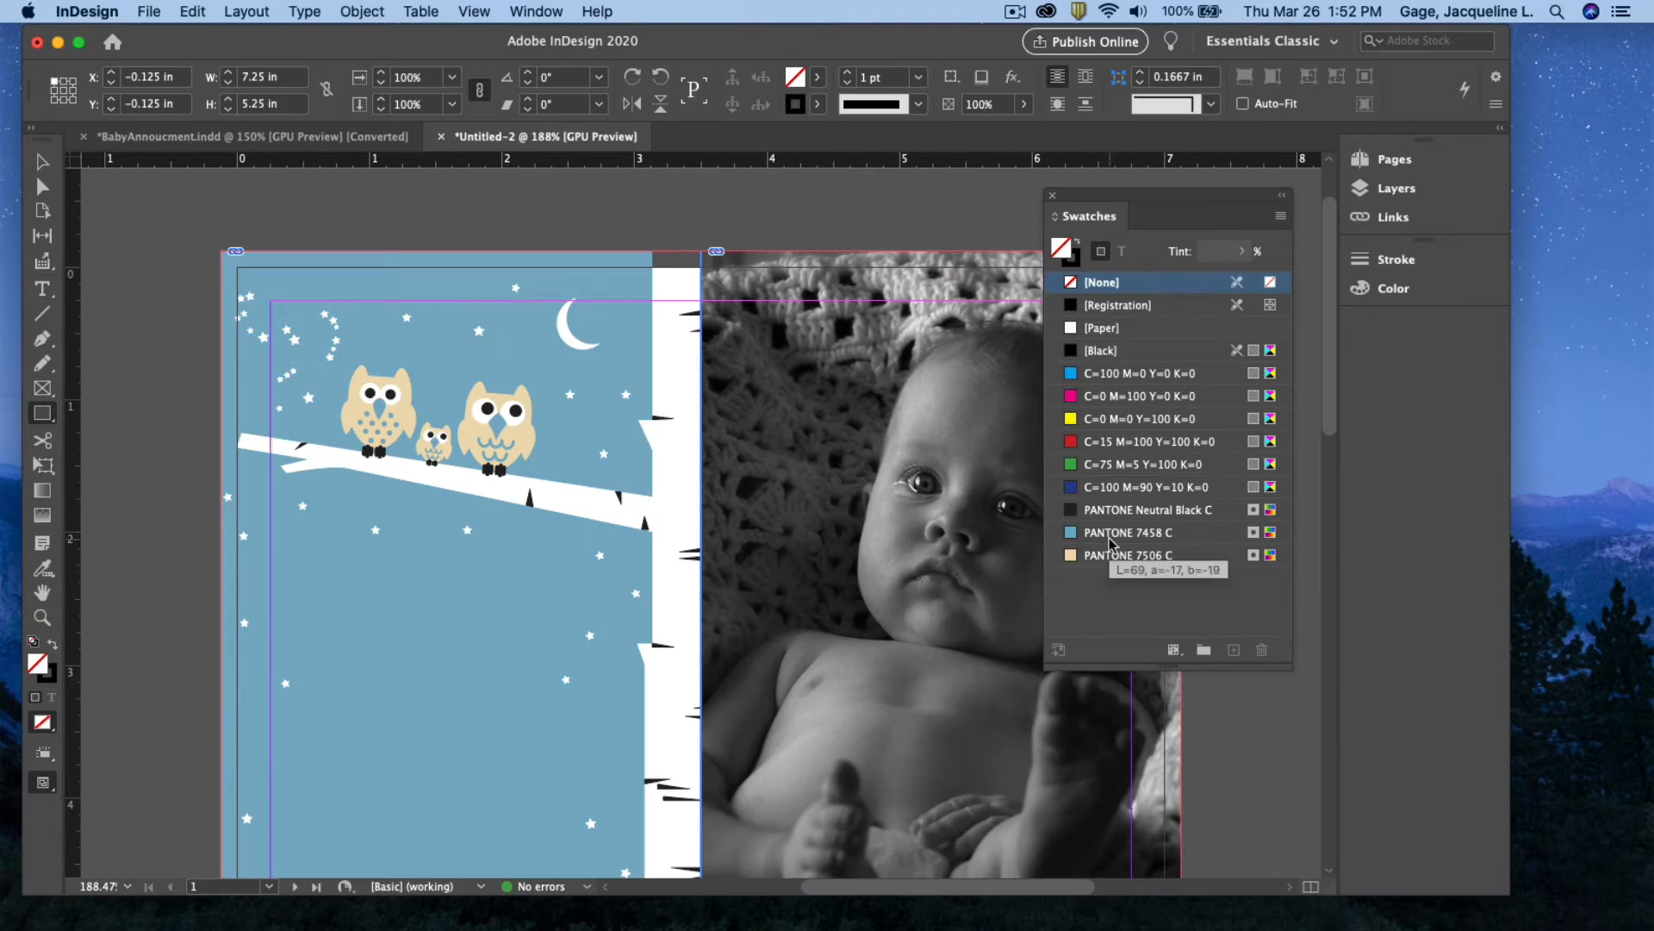
scroll(810, 529, "down", 10)
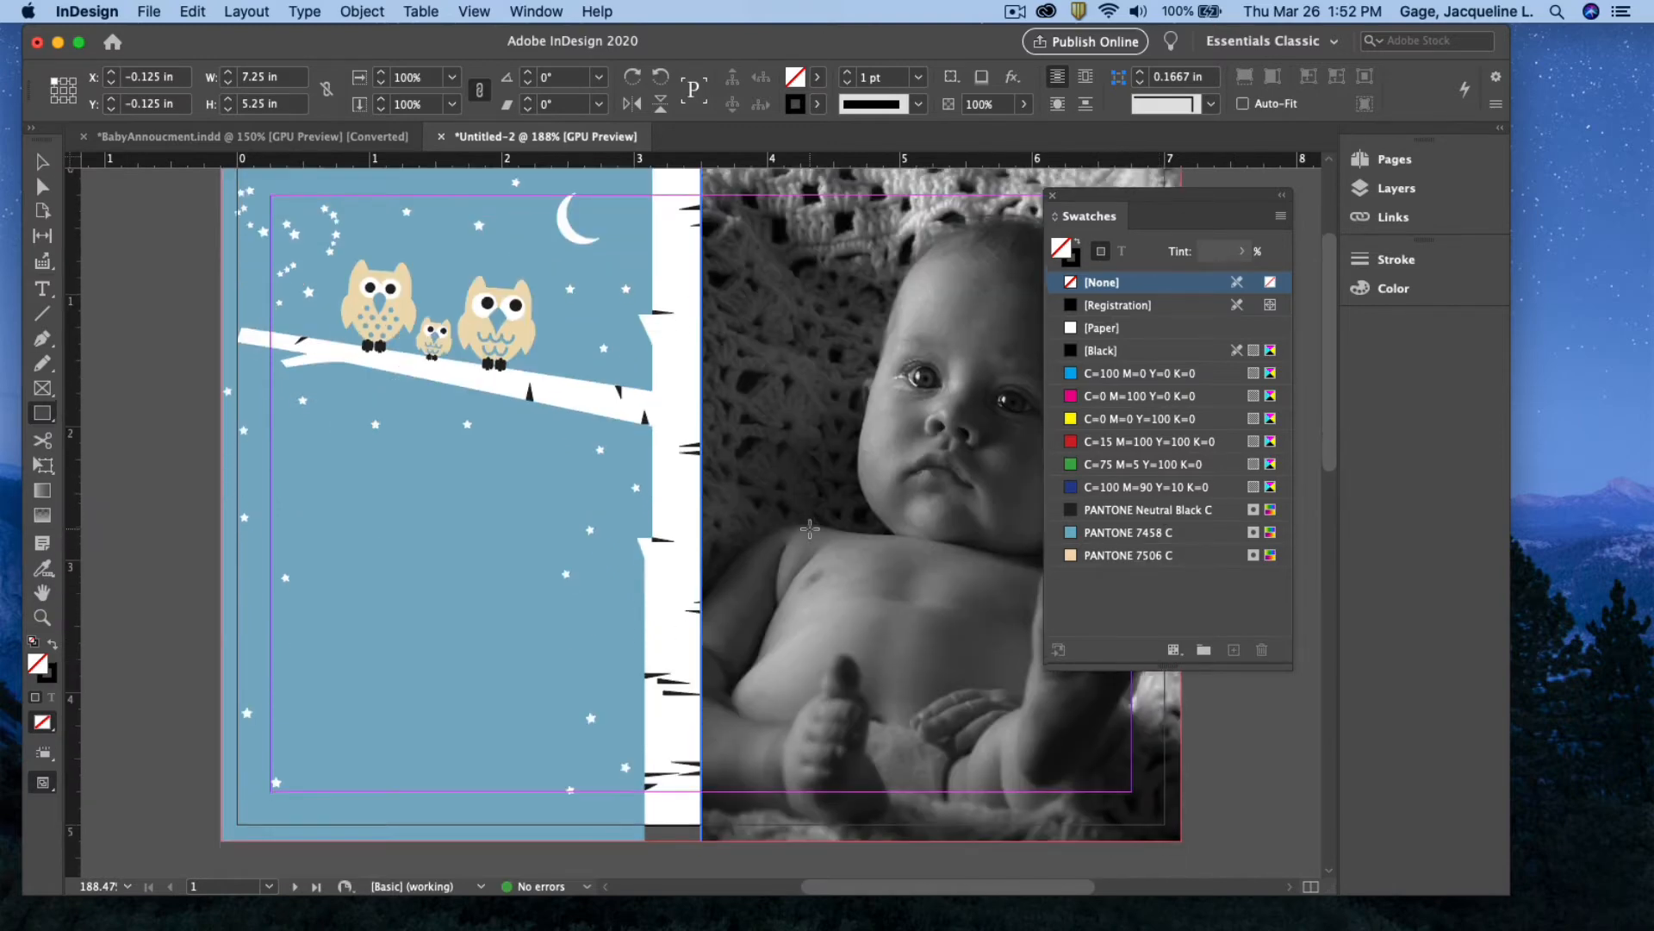
scroll(810, 529, "down", 3)
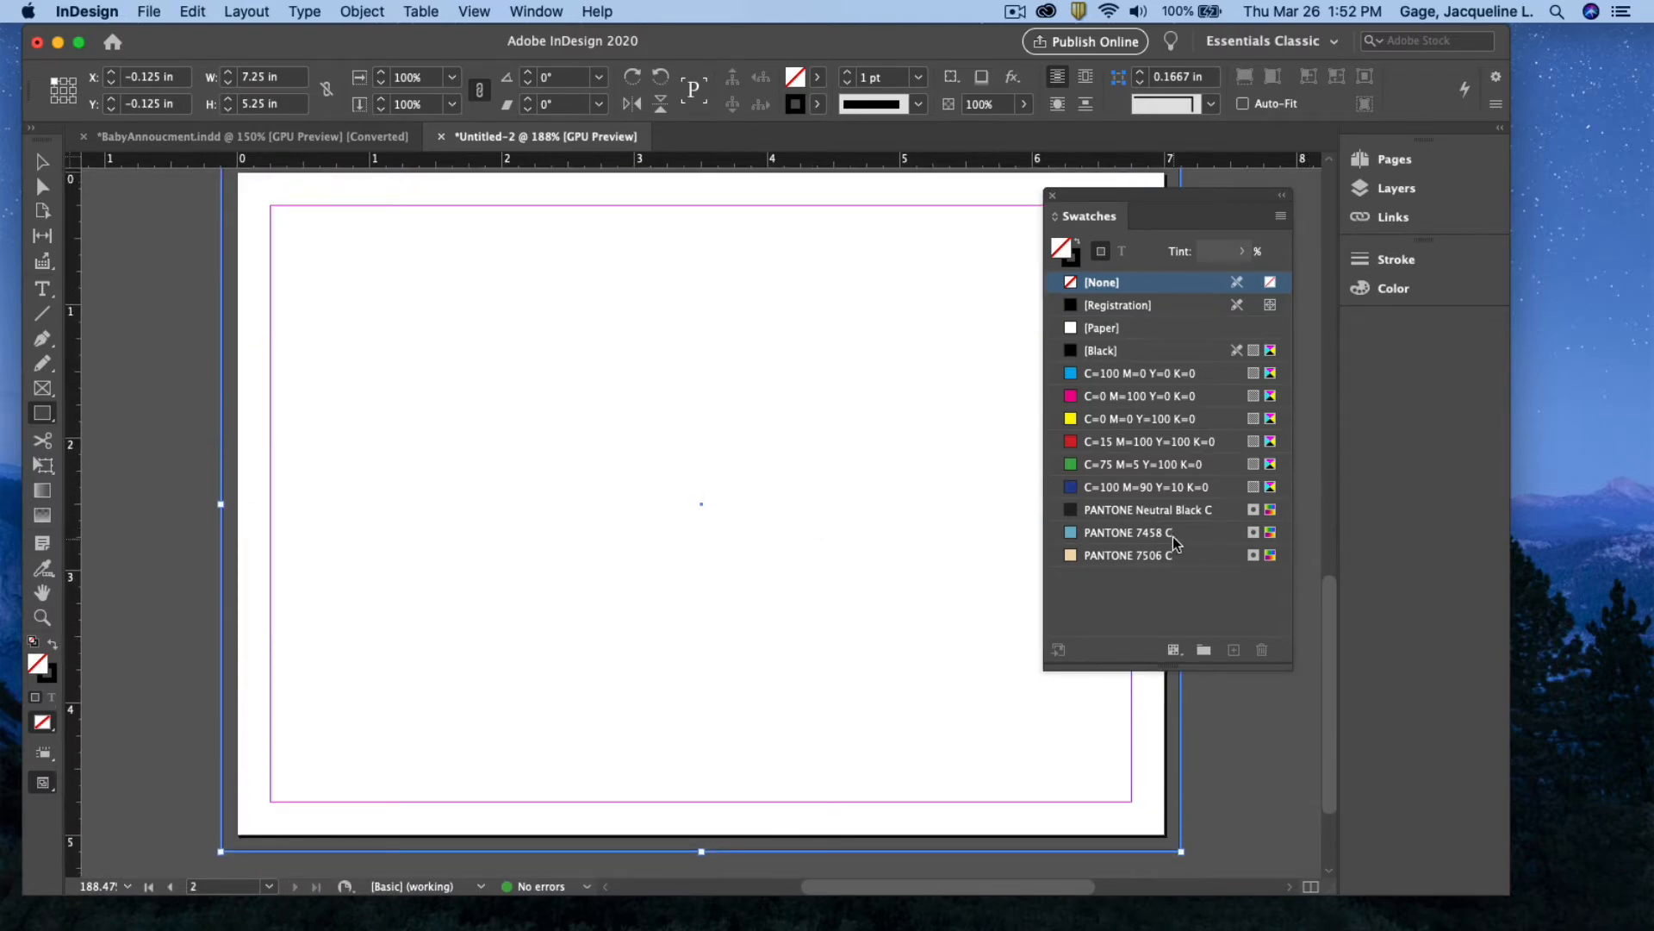
mouse_move(1177, 541)
left_click_drag(1063, 198, 1235, 176)
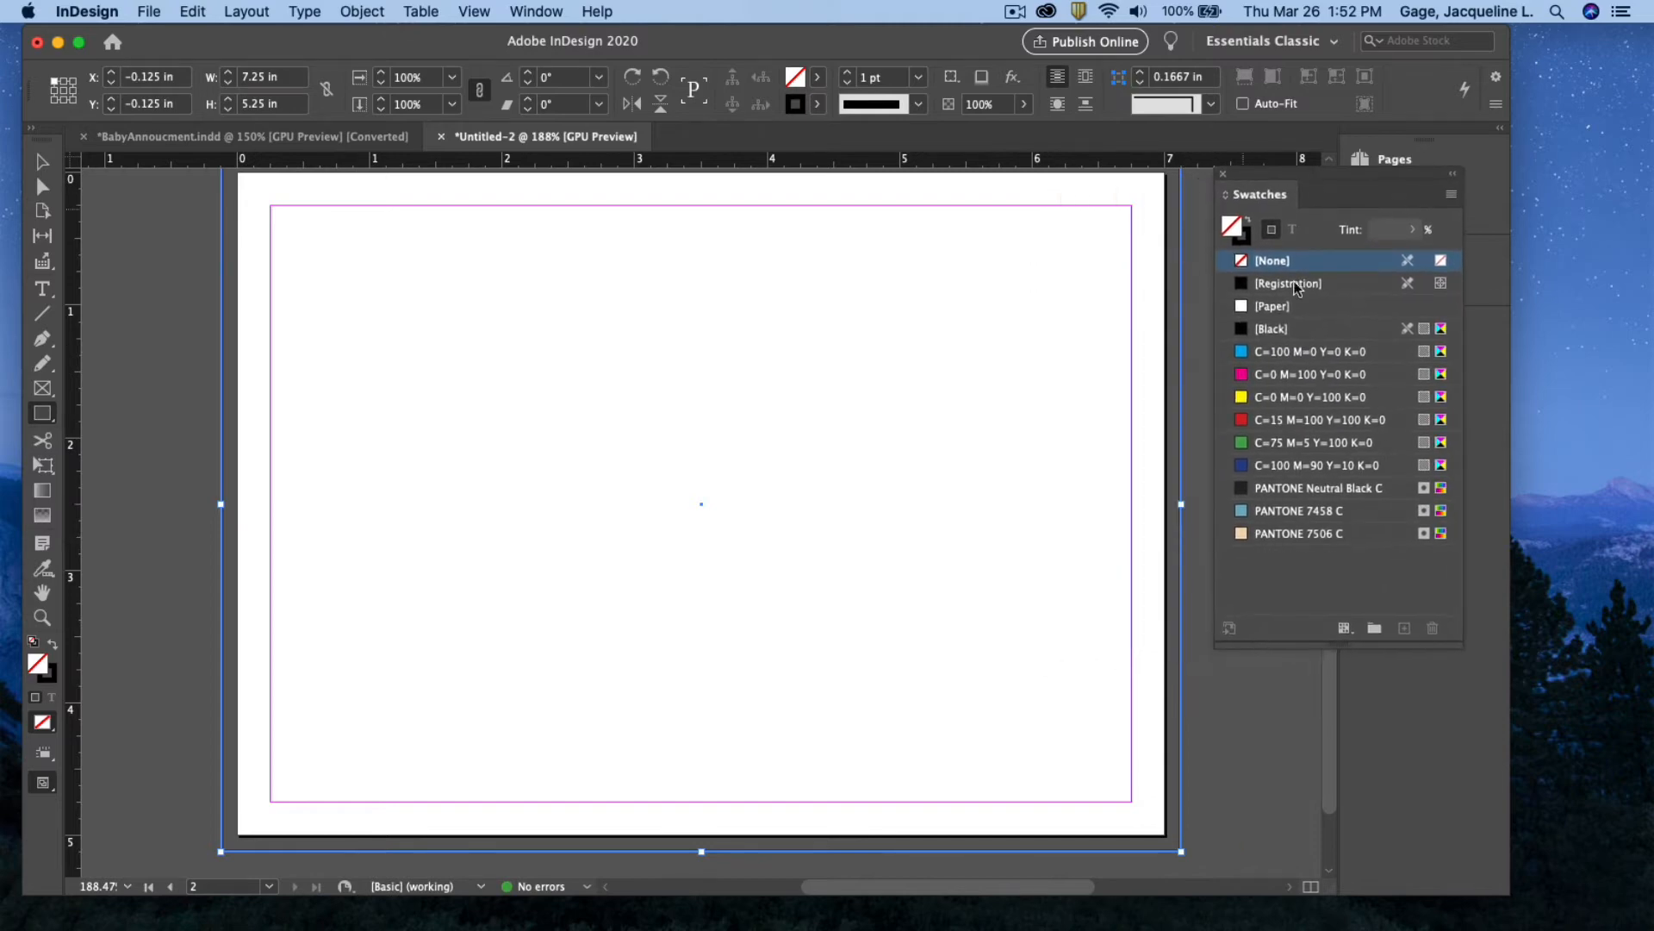
left_click(1245, 511)
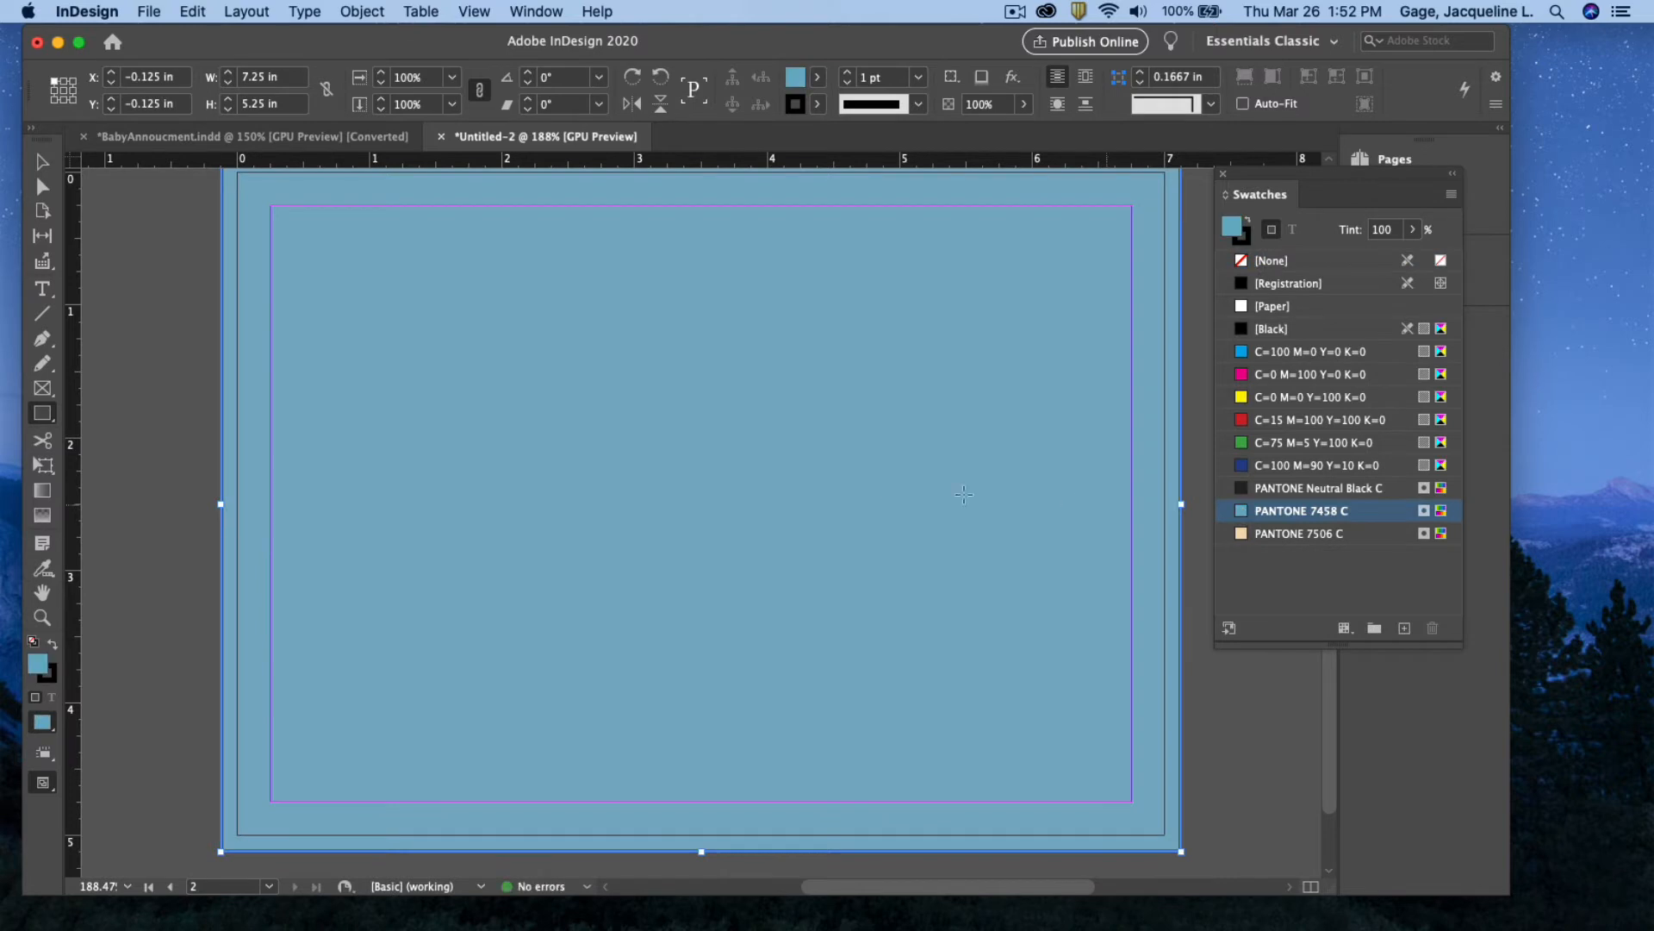
left_click(43, 388)
Place OrionLogo.ai in a new frame near the bottom of page 2 and fit it to the frame
left_click_drag(550, 686, 830, 792)
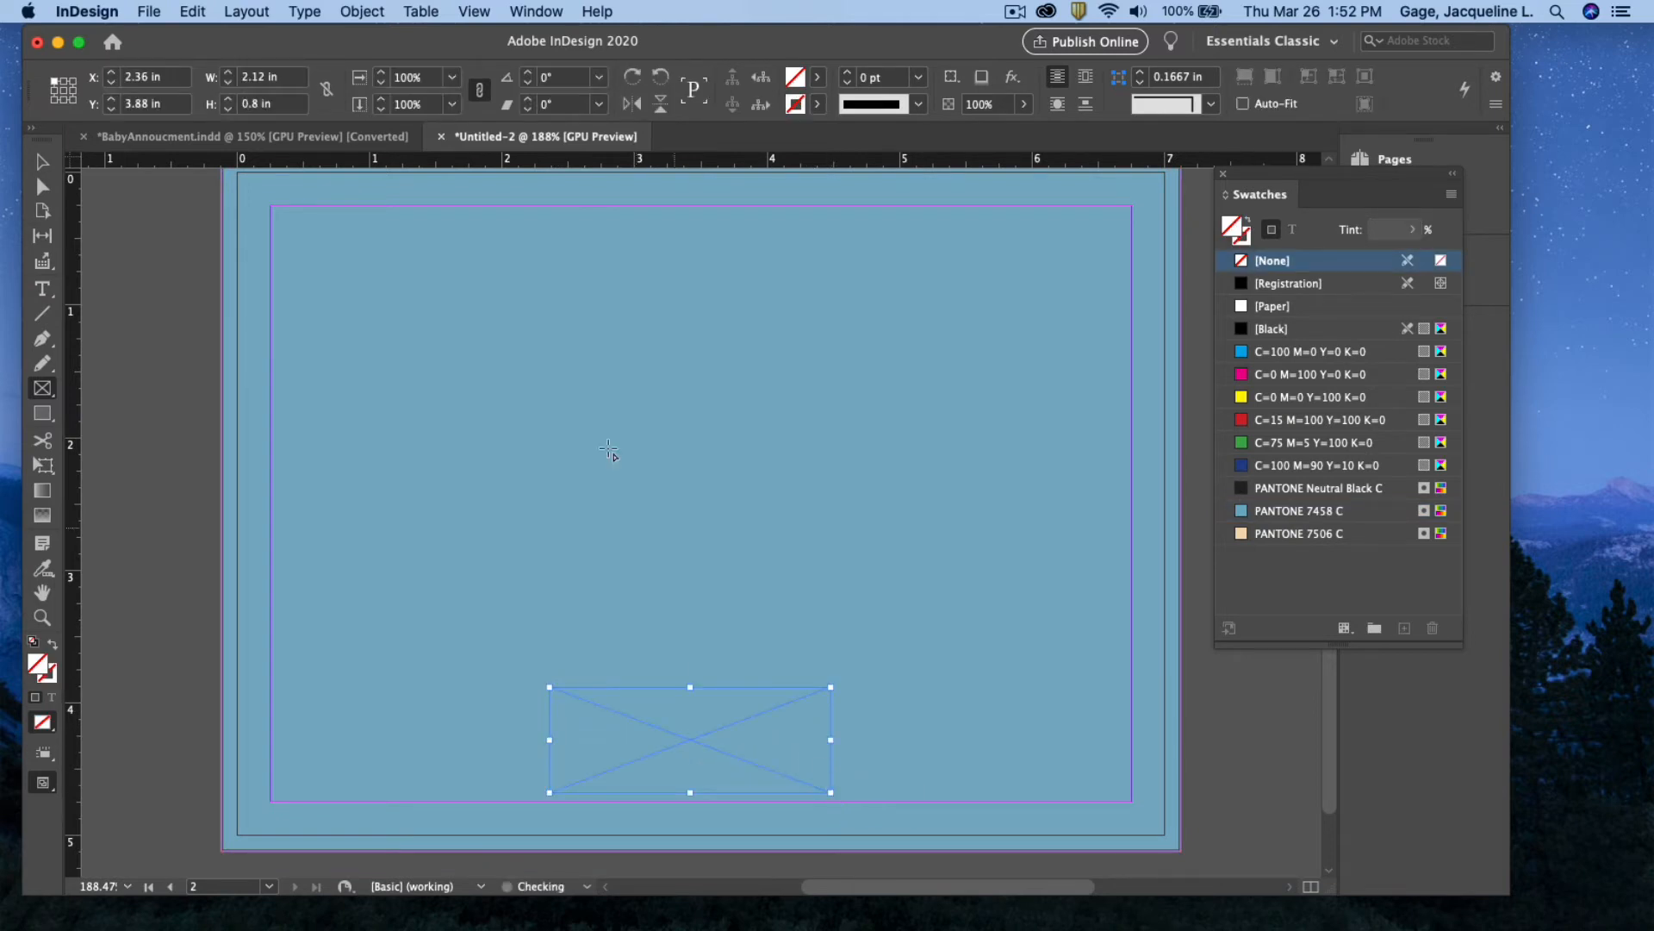
left_click(148, 12)
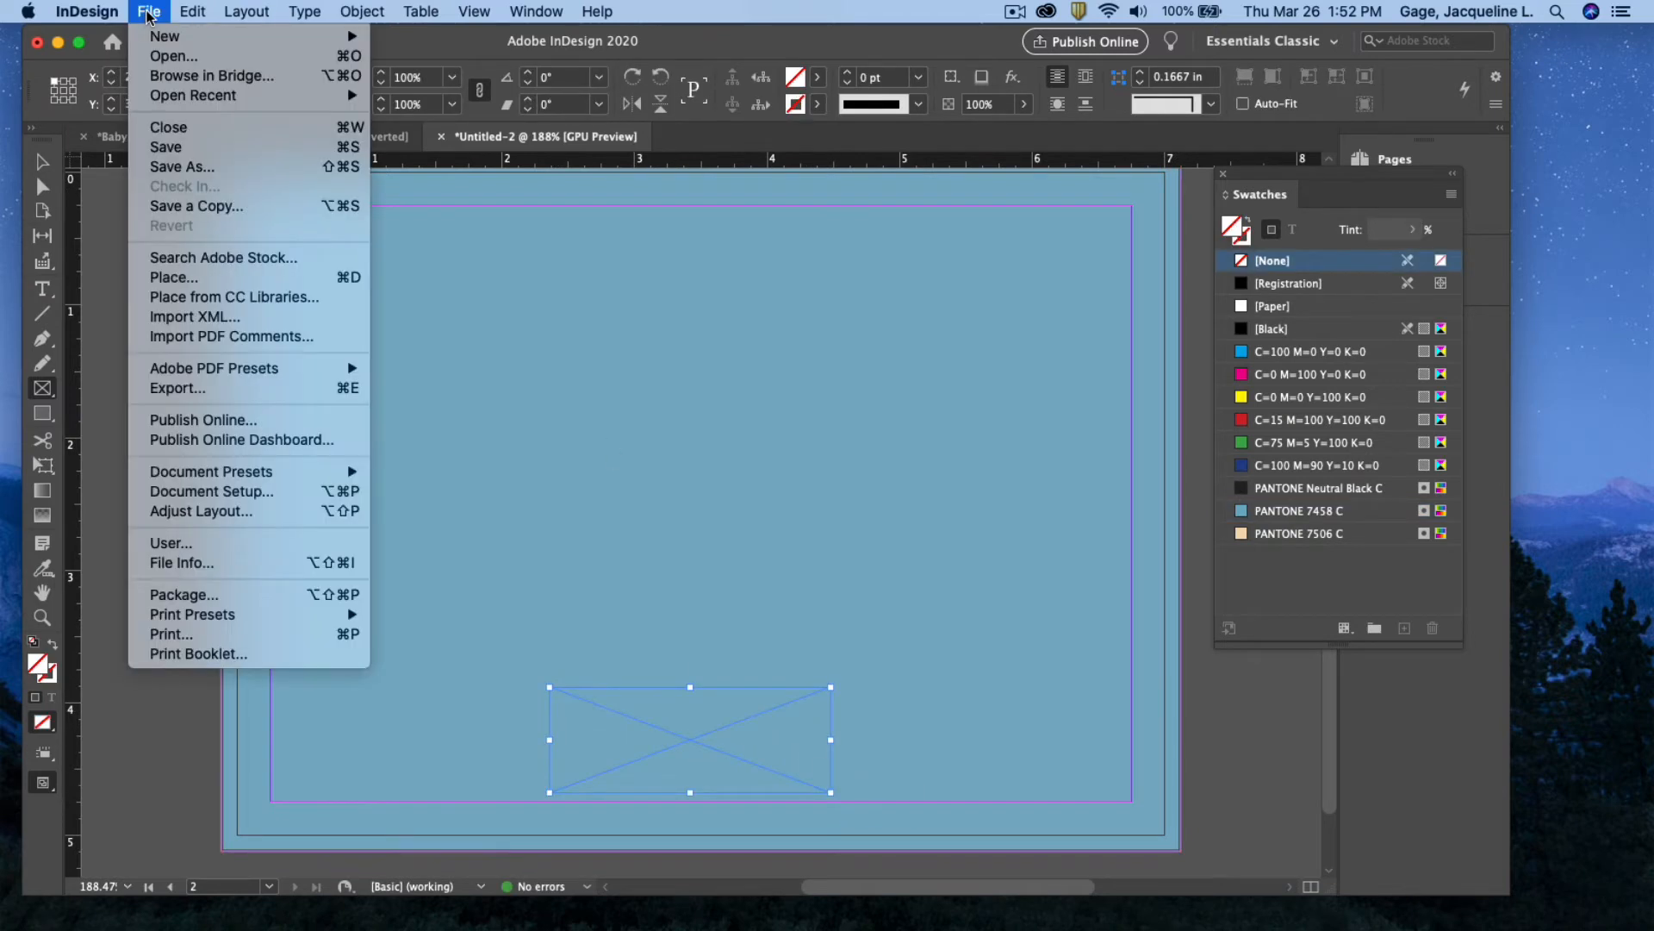
left_click(192, 280)
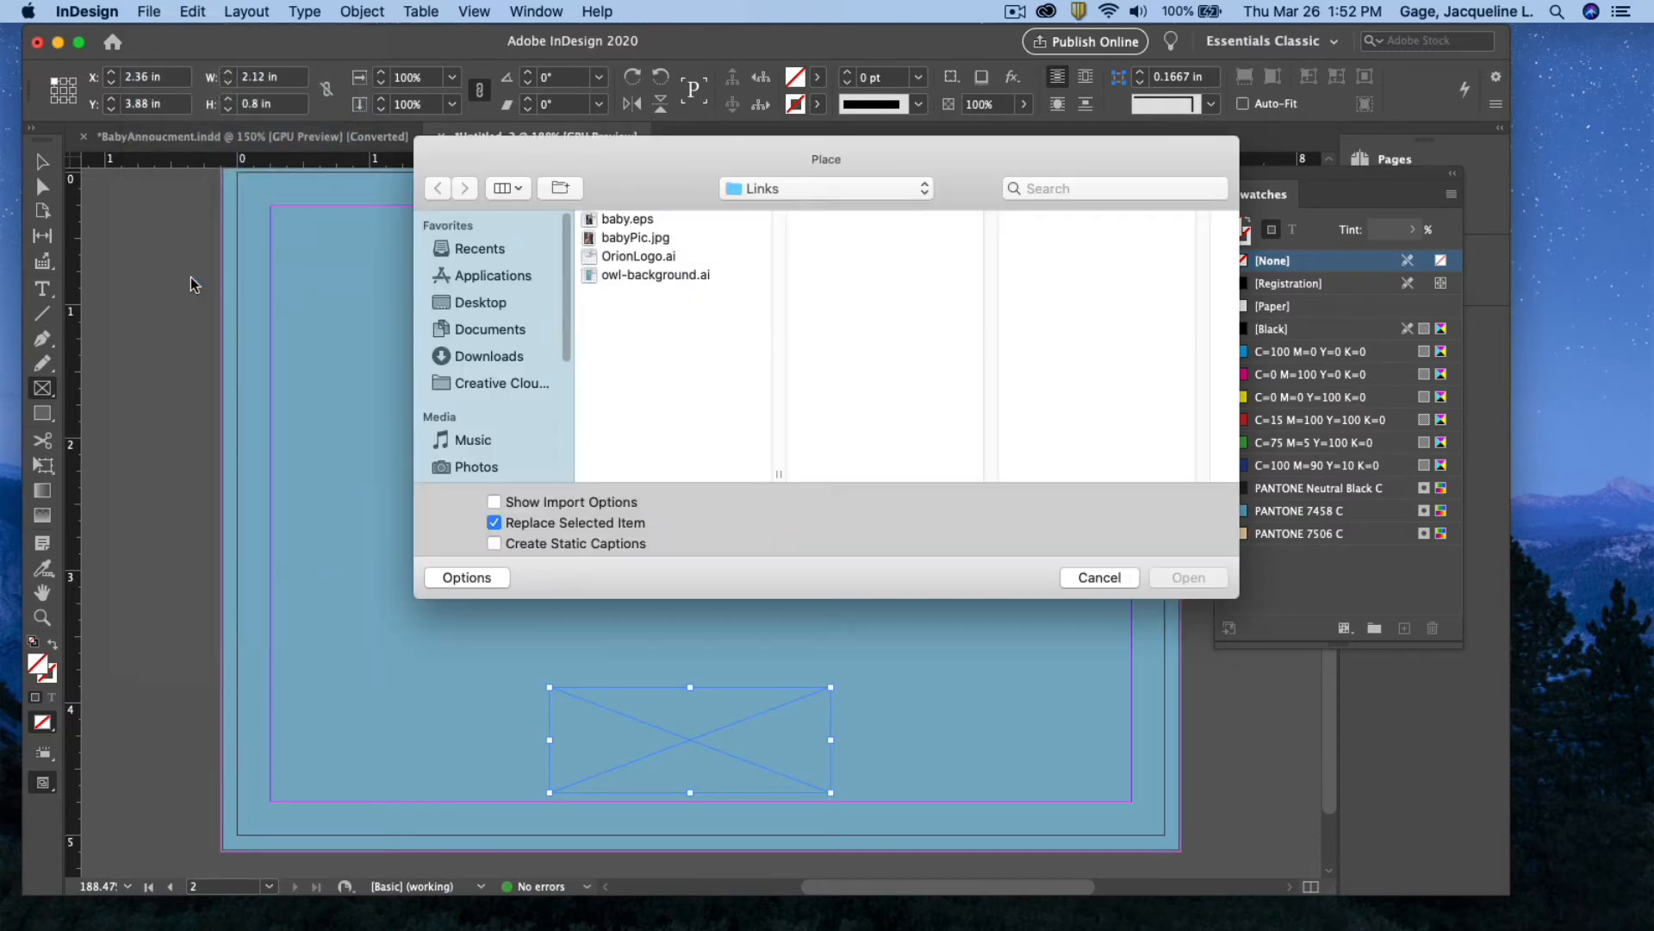
left_click(636, 258)
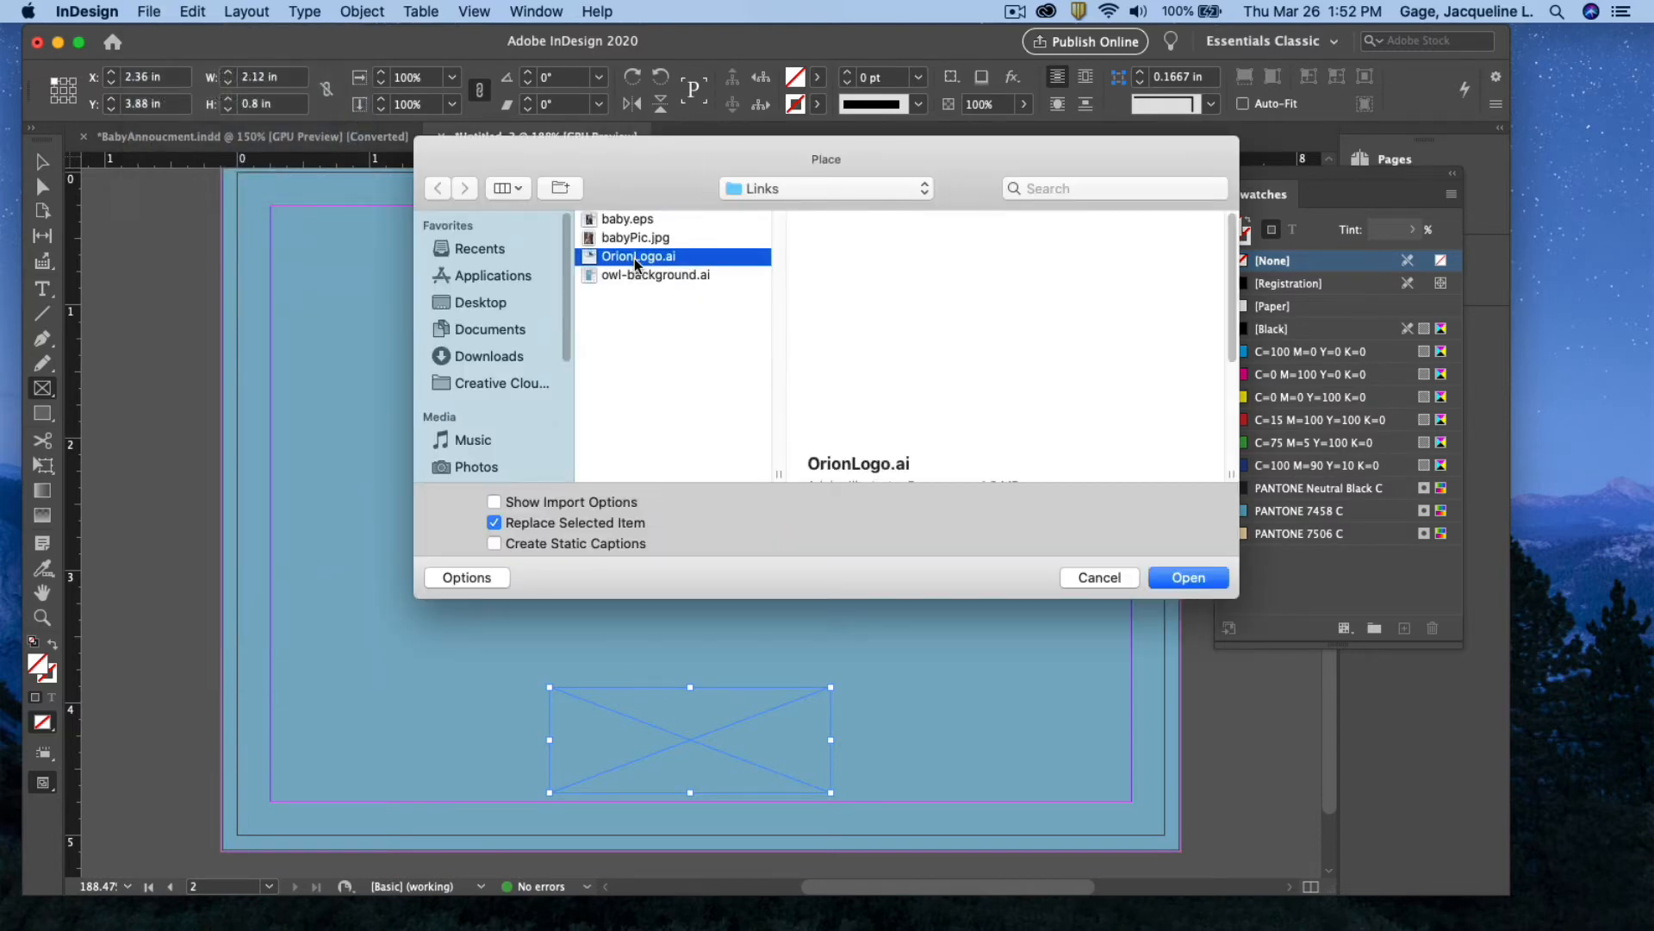
left_click(1190, 578)
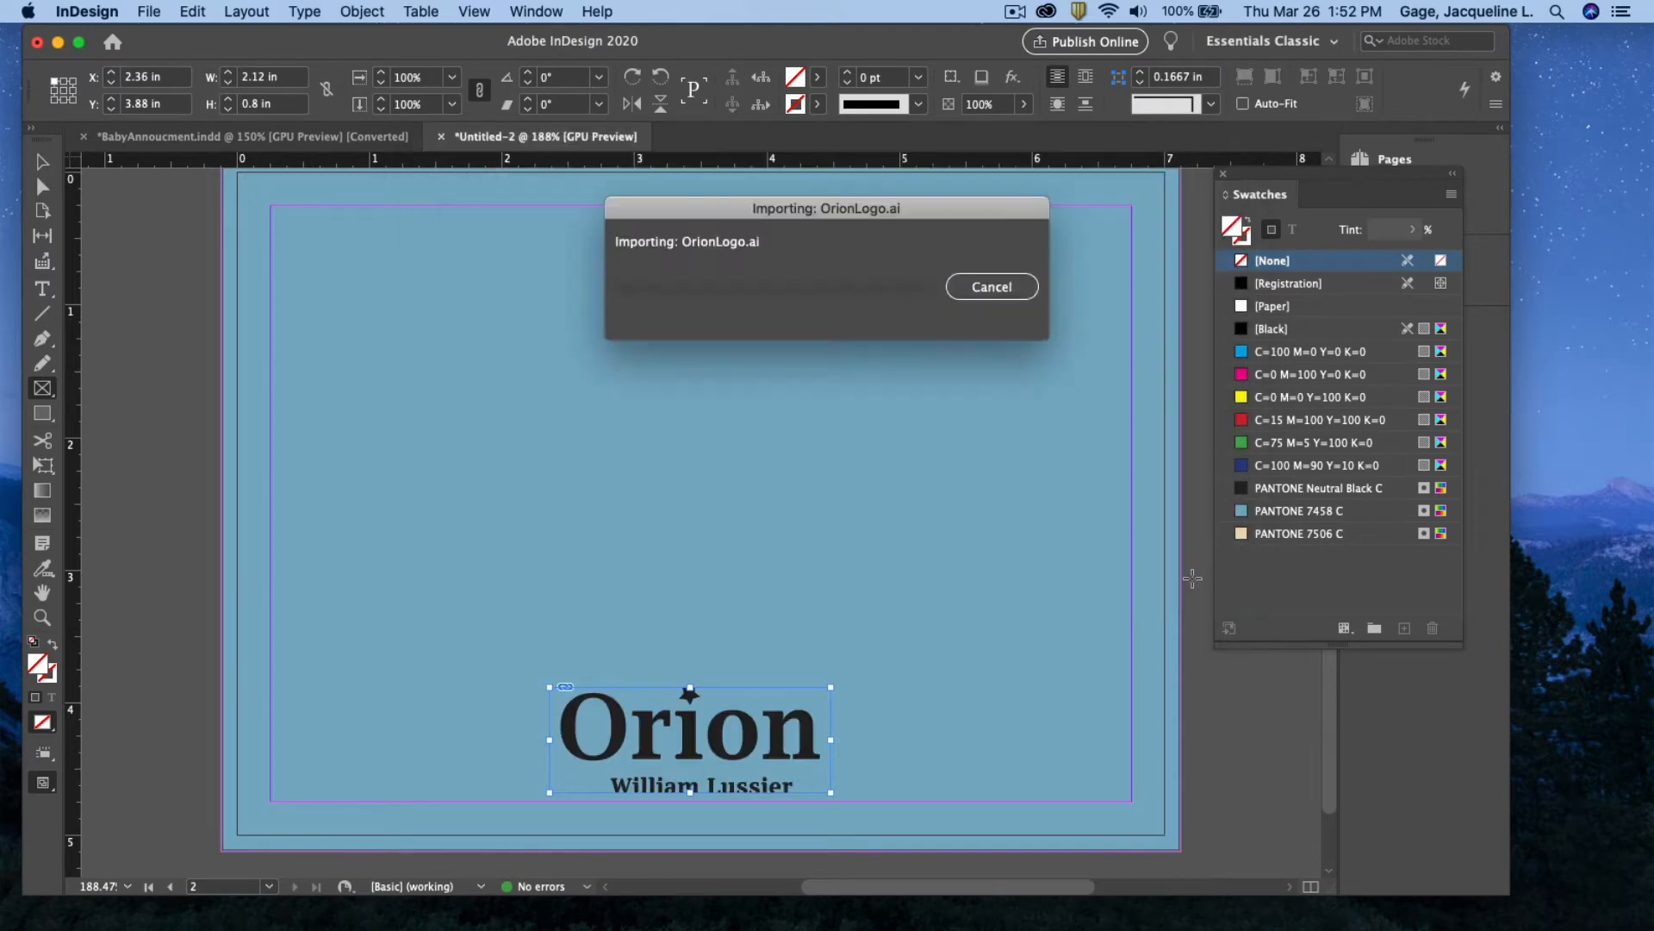
left_click(362, 12)
mouse_move(439, 386)
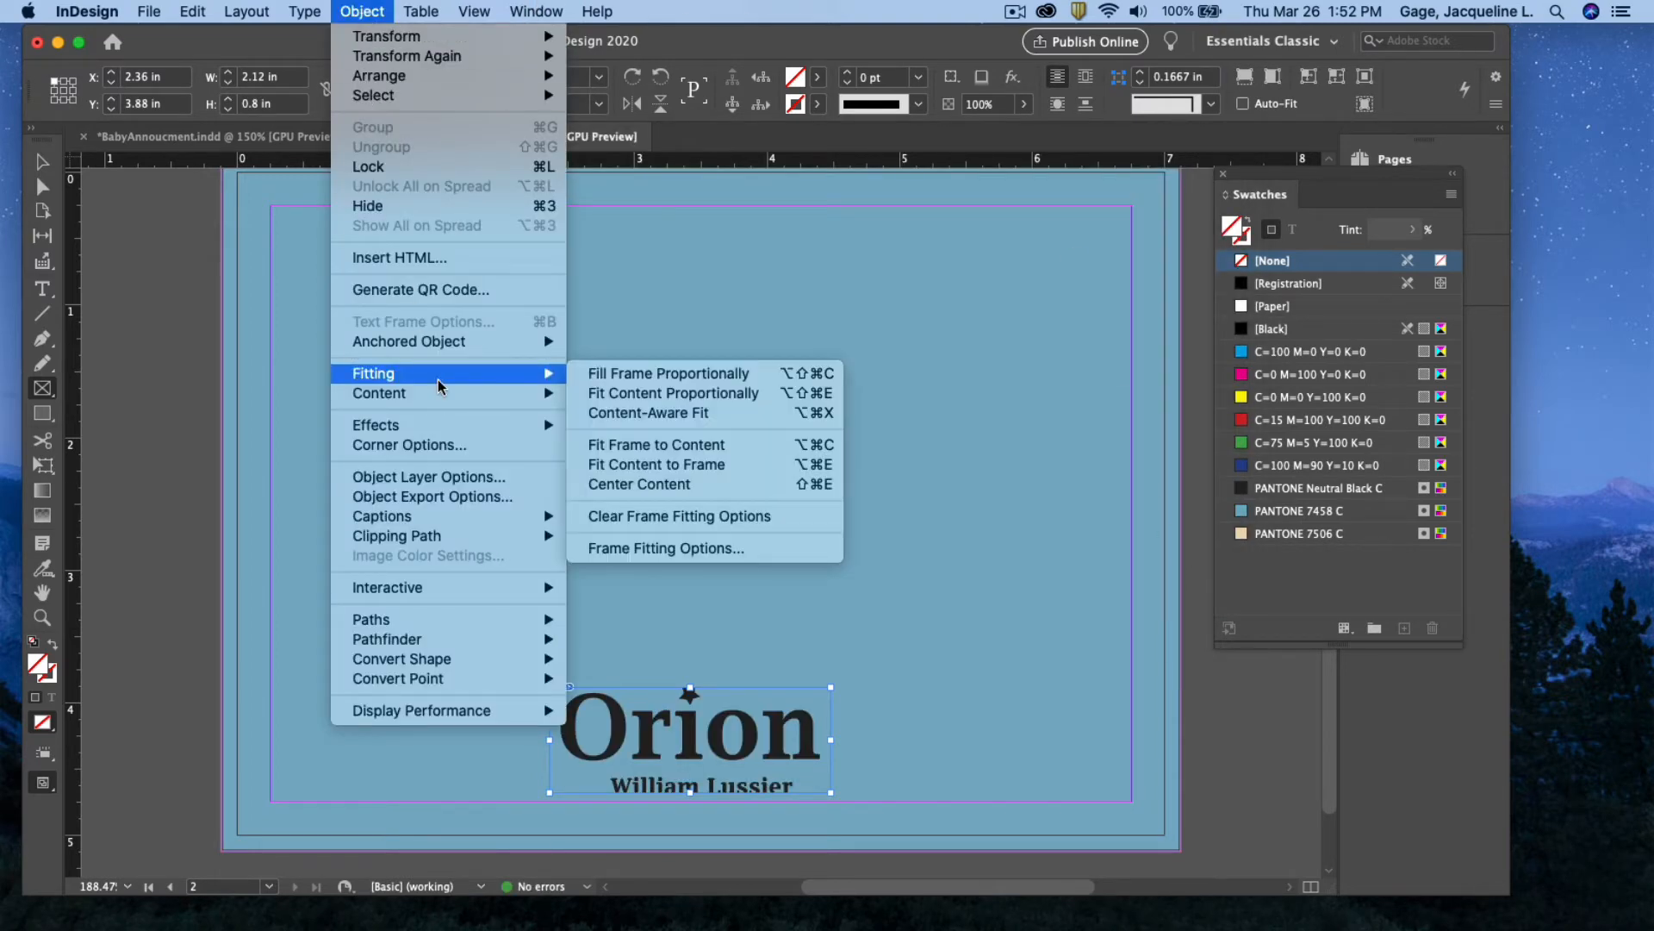
left_click(660, 465)
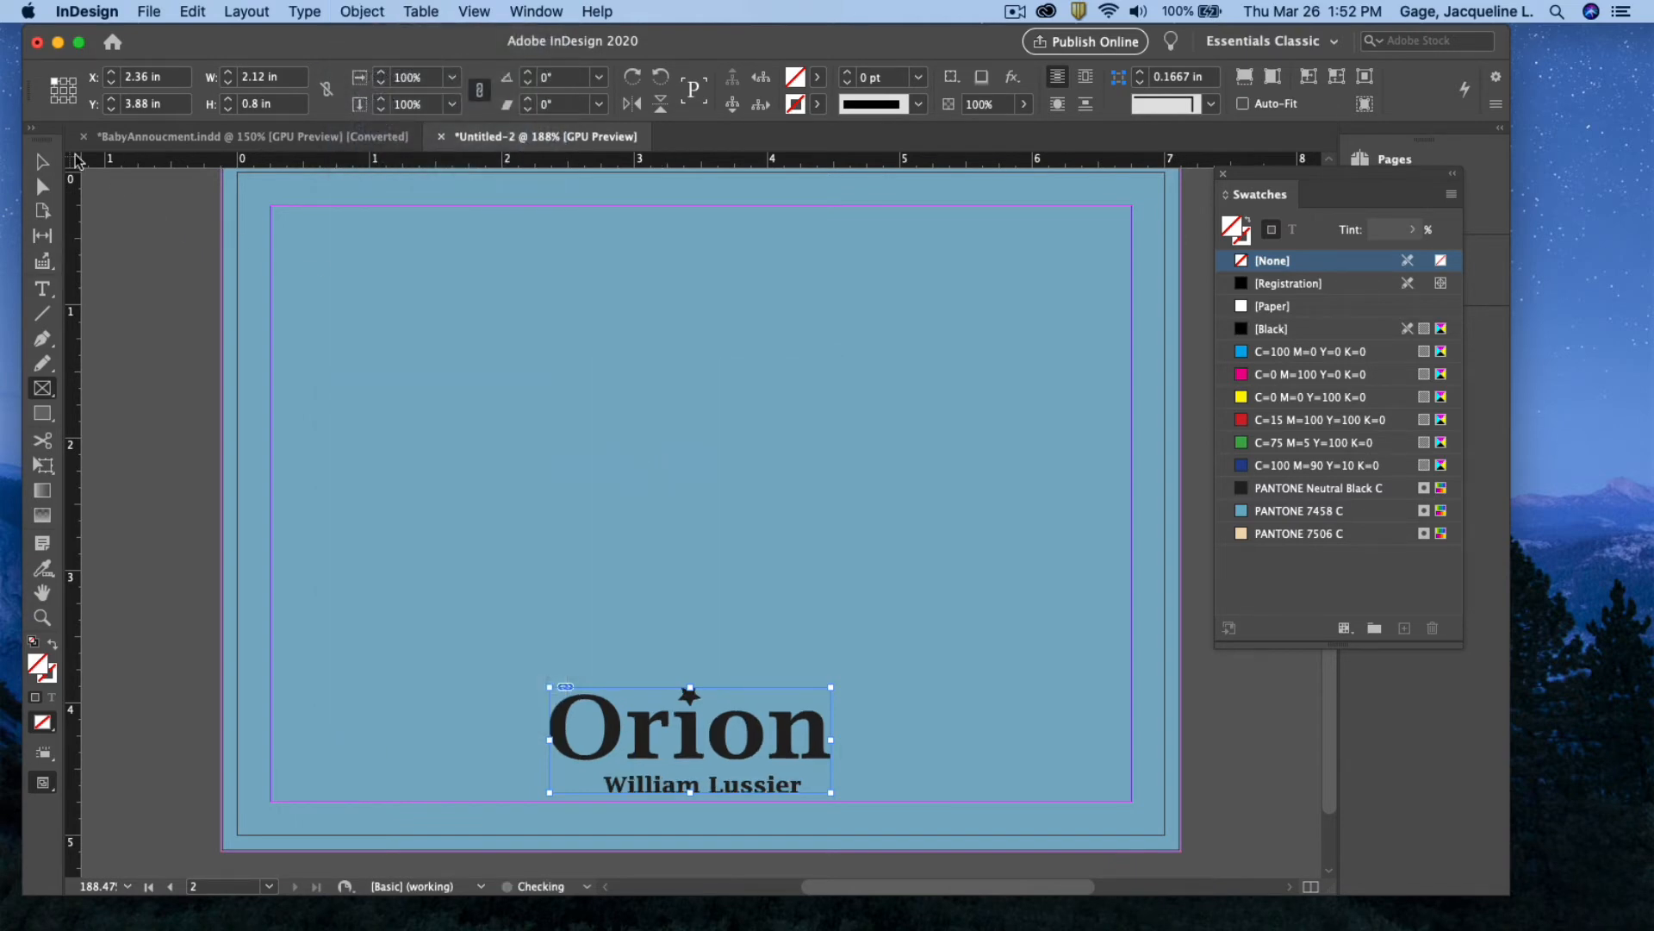
Nudge the logo slightly lower and scroll back up to page 1
left_click(43, 163)
left_click_drag(685, 694, 694, 705)
left_click(818, 591)
scroll(818, 590, "up", 5)
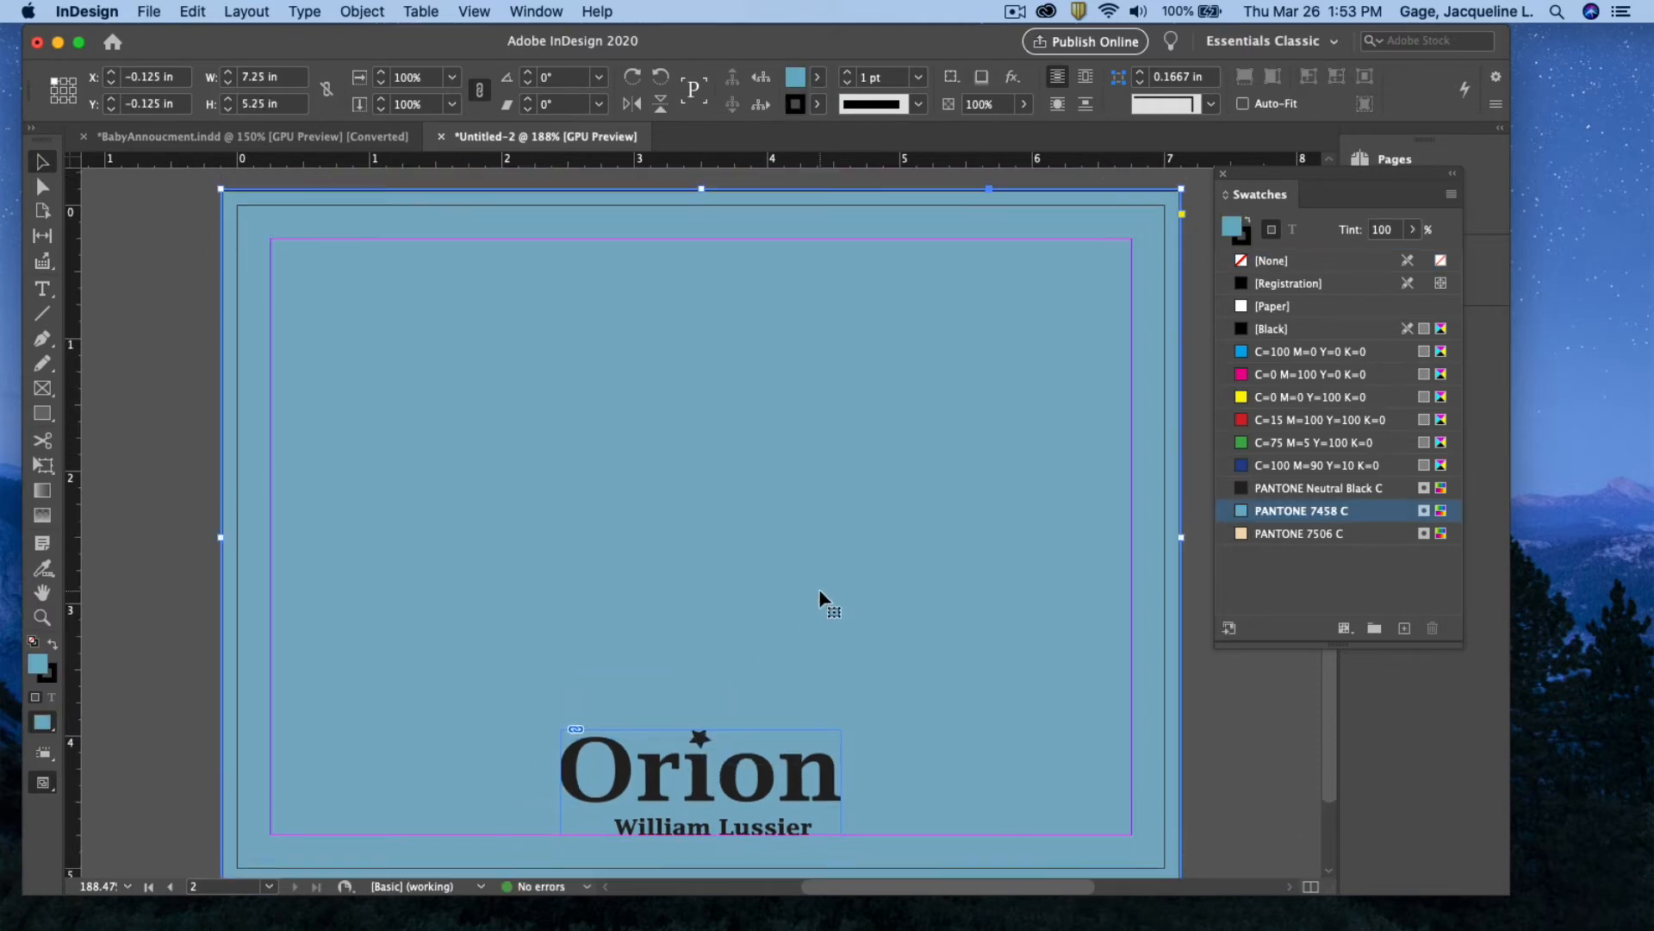
scroll(819, 593, "up", 8)
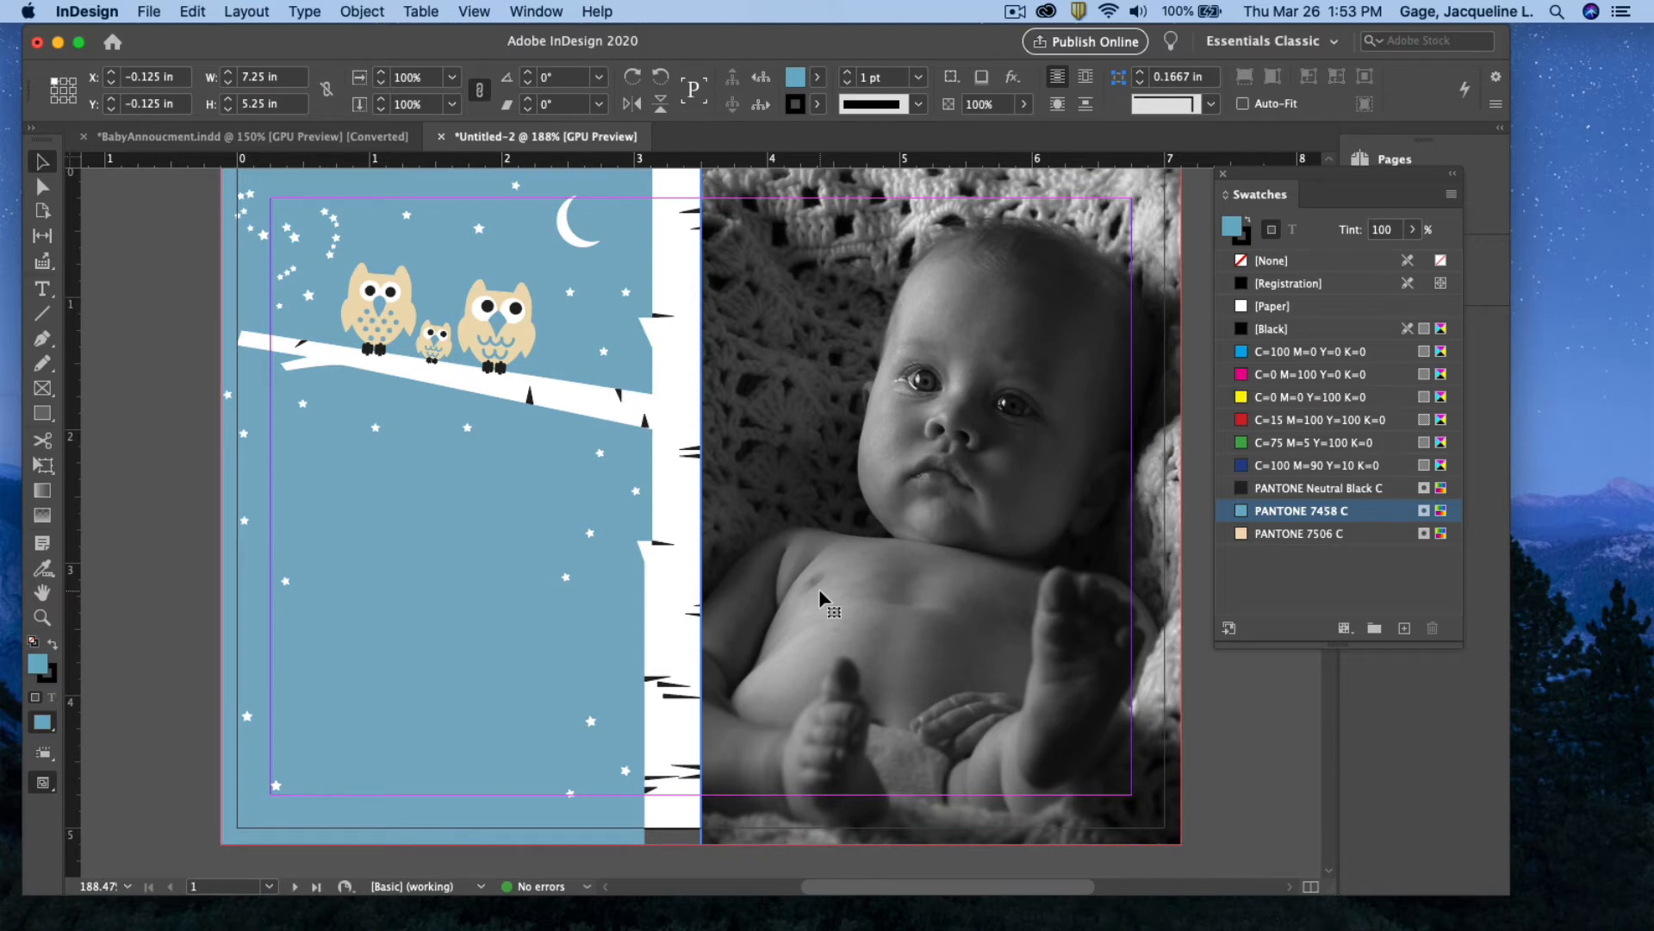
Add a centred 'Introducing our little night owl' text frame below the owls on page 1
key("t")
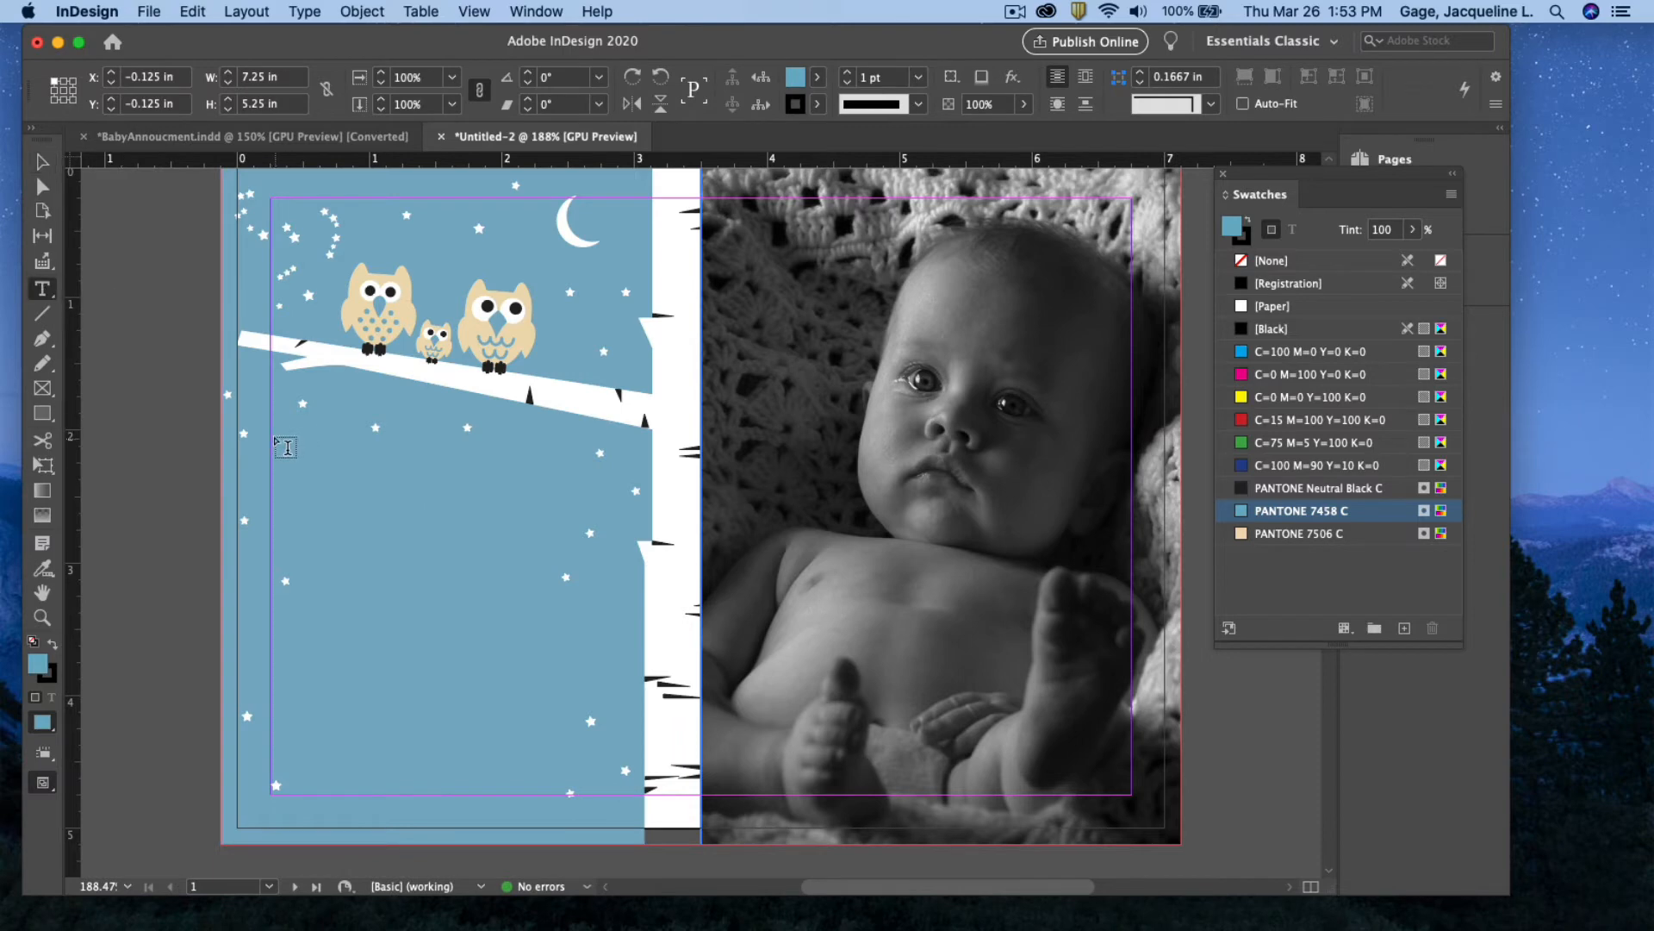
left_click_drag(270, 429, 626, 488)
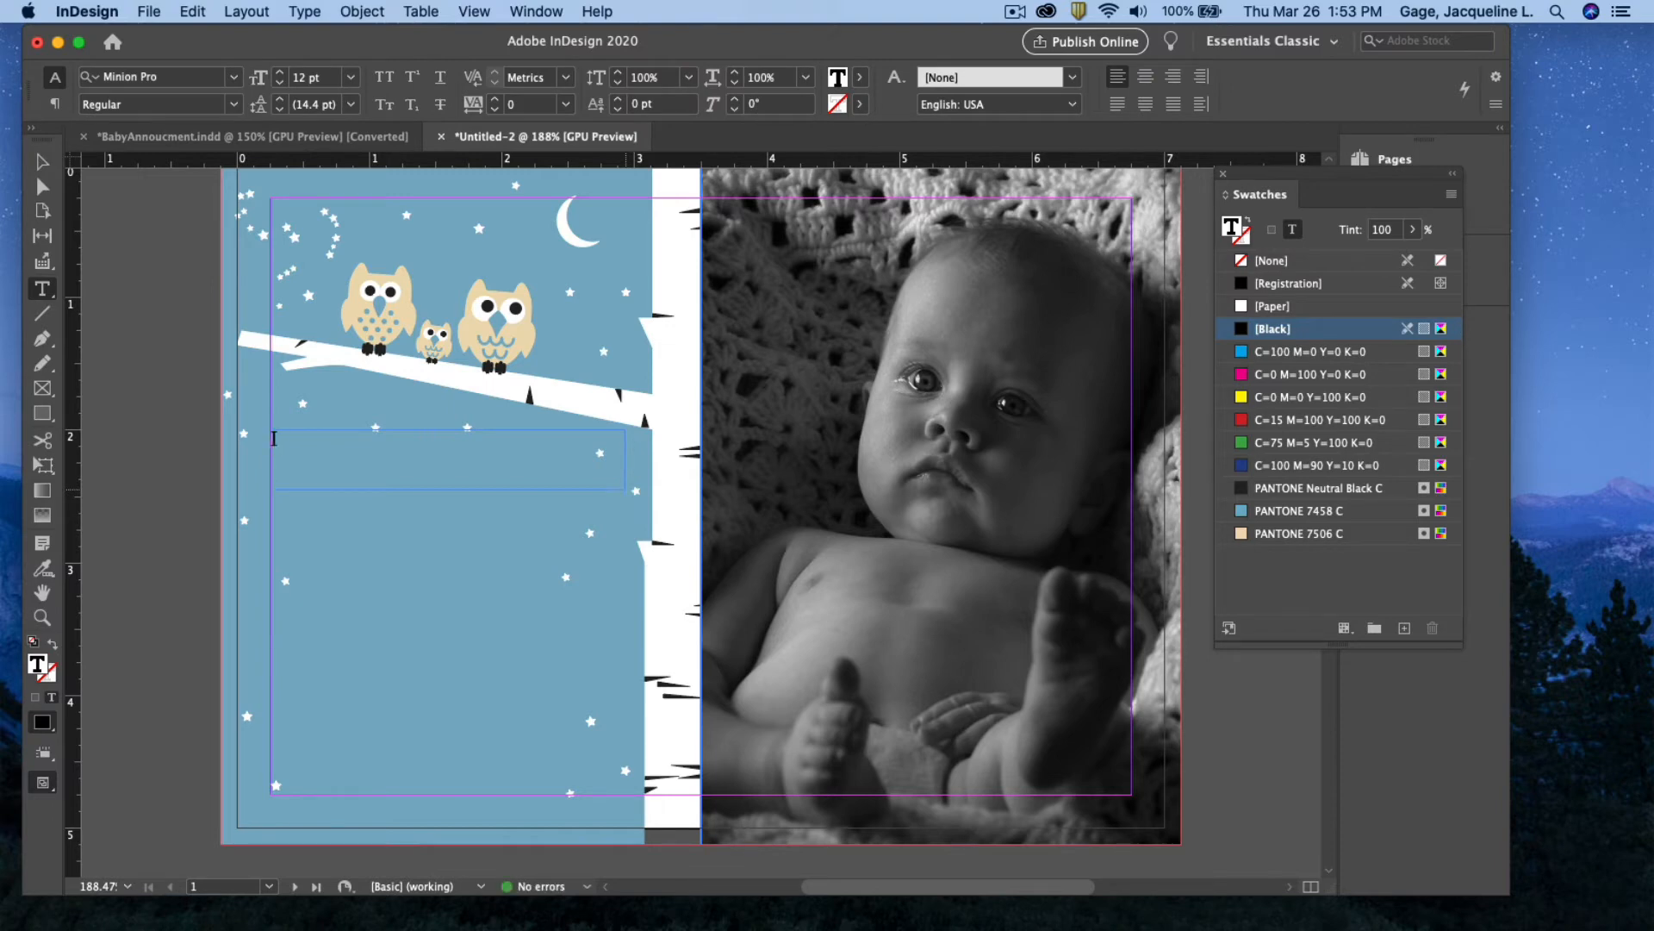
type("roducing")
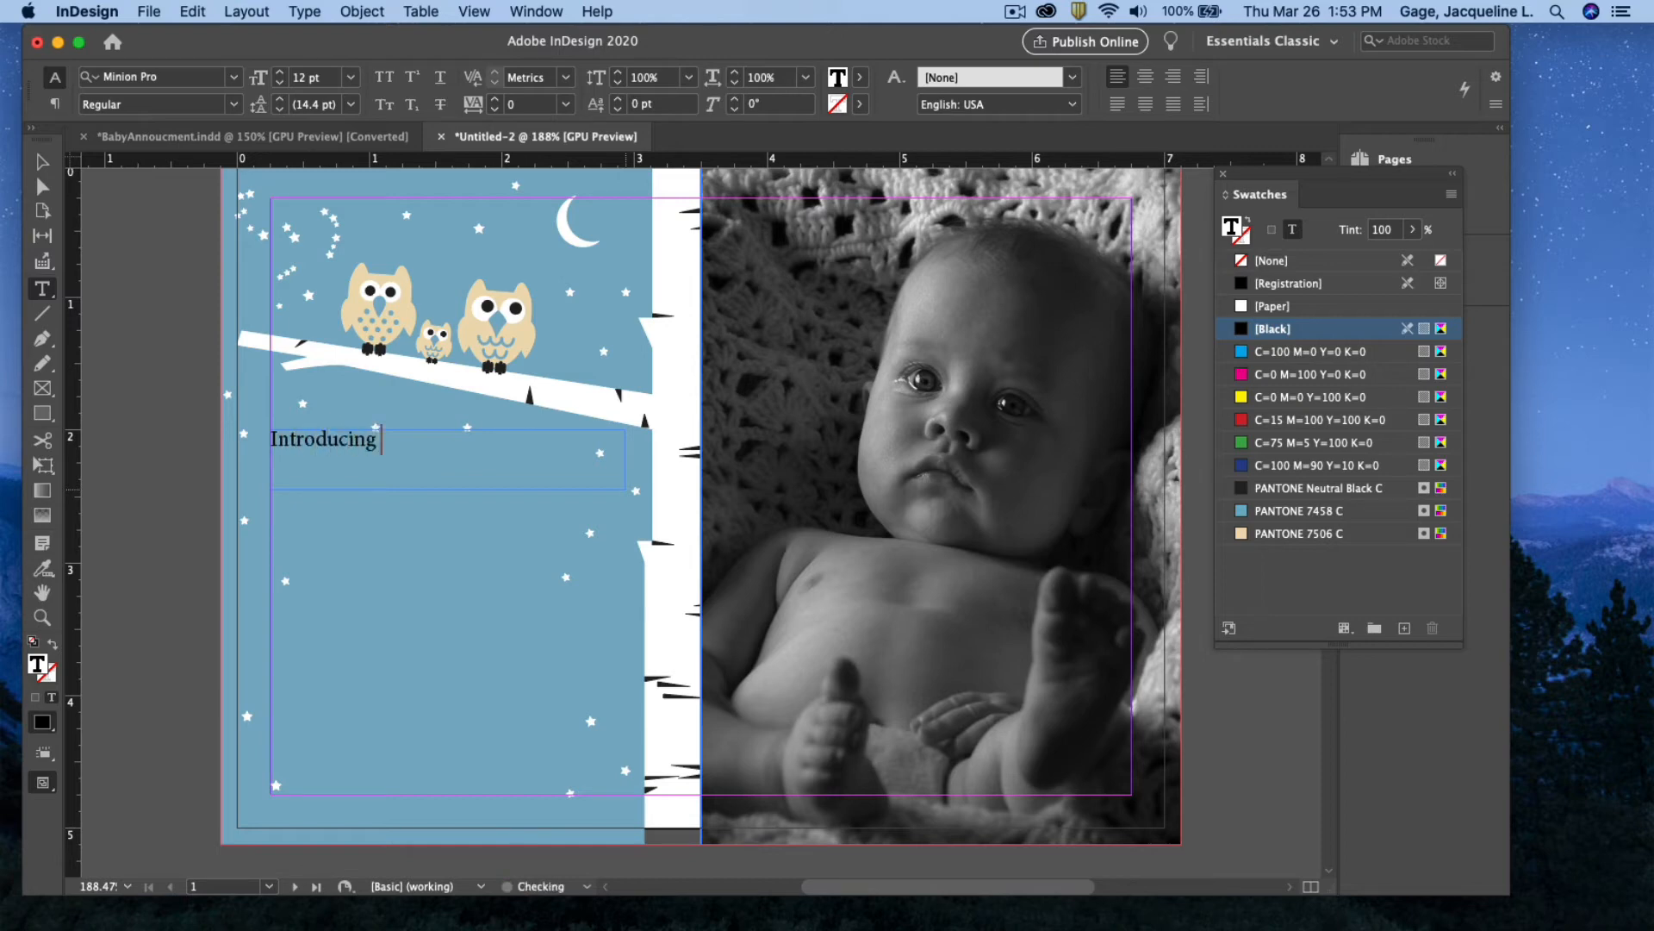
type(" our little night ")
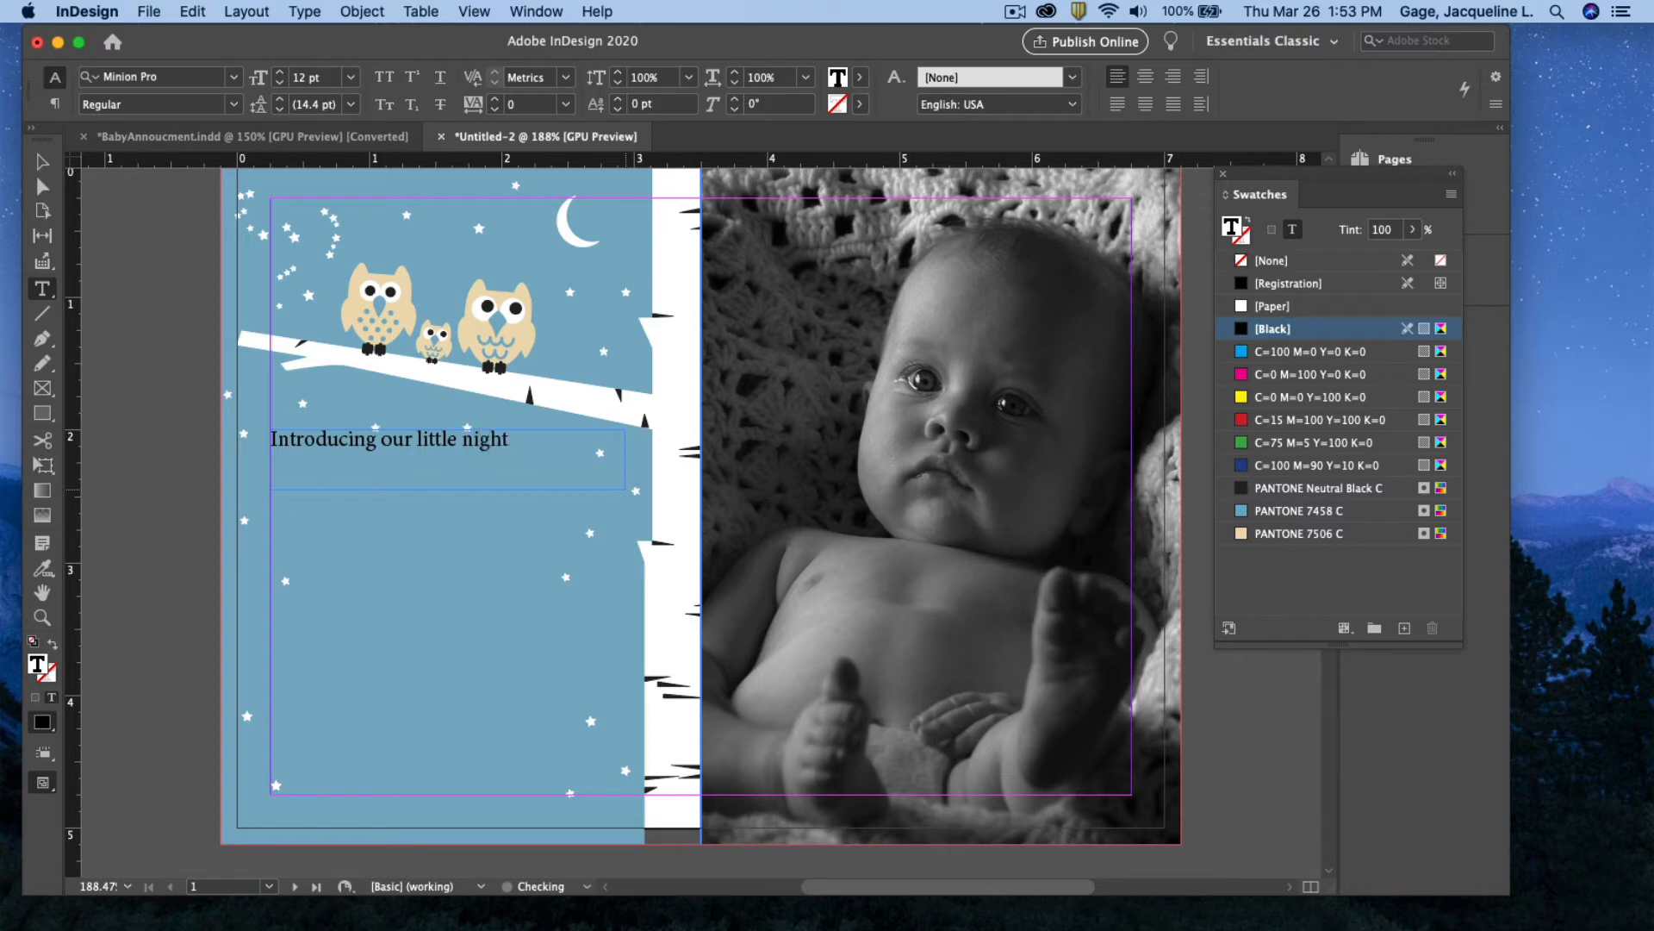
type("owl")
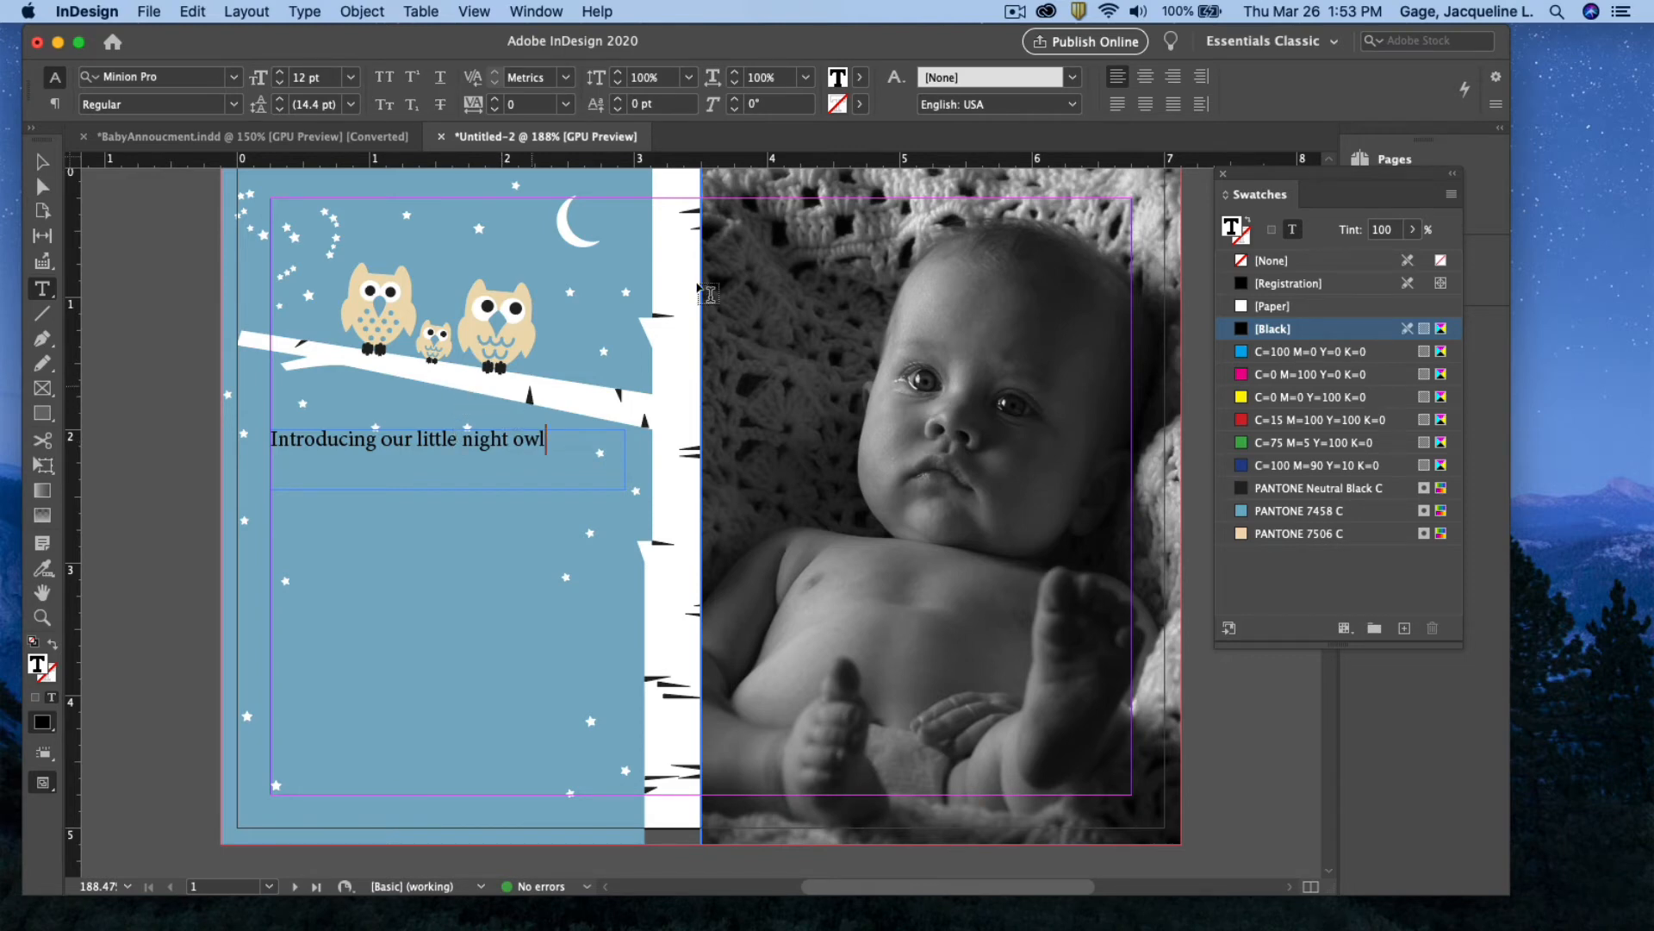
left_click(1146, 79)
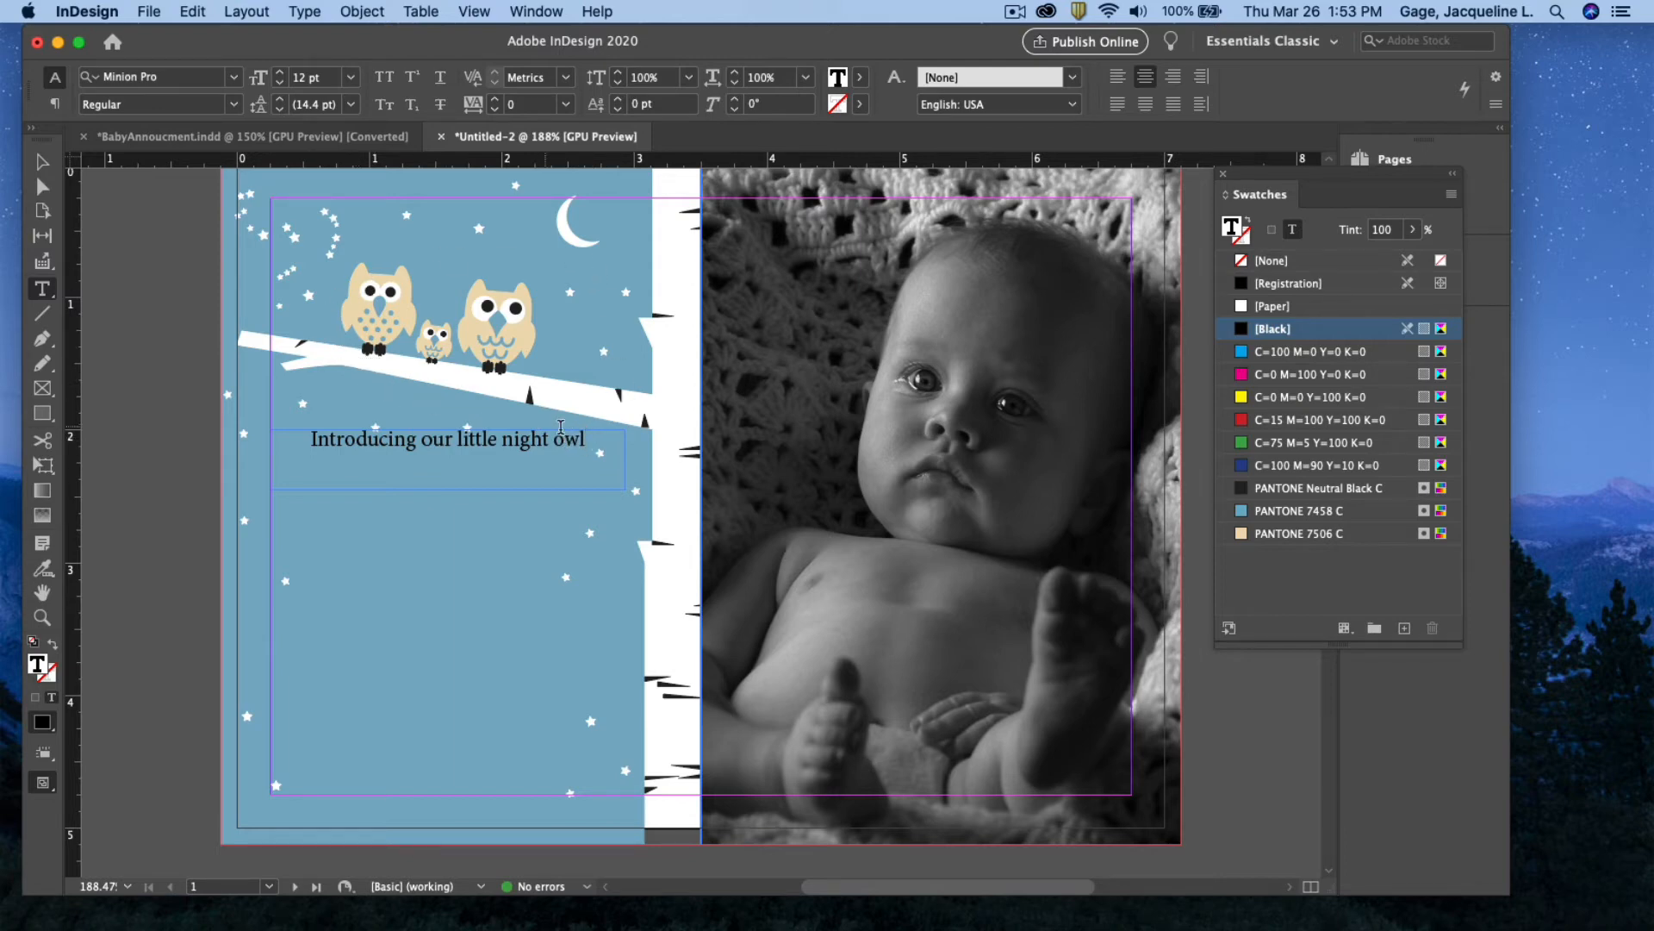
left_click_drag(586, 439, 308, 439)
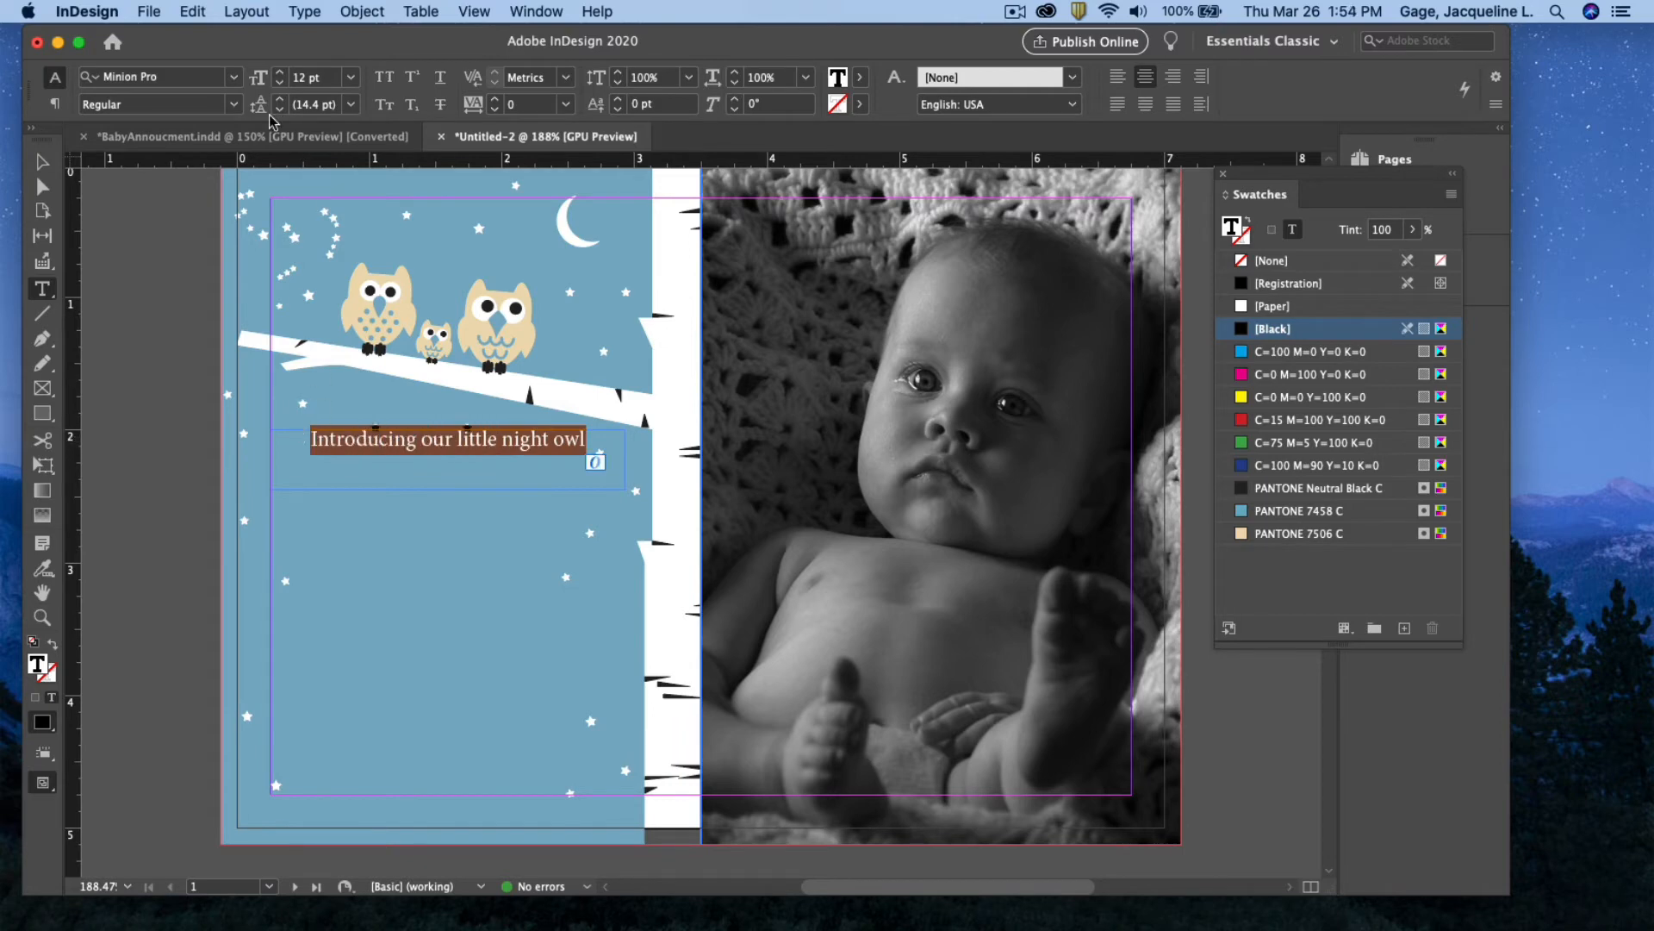
Change the intro line's font from Minion Pro to Helvetica Neue Regular
left_click(233, 81)
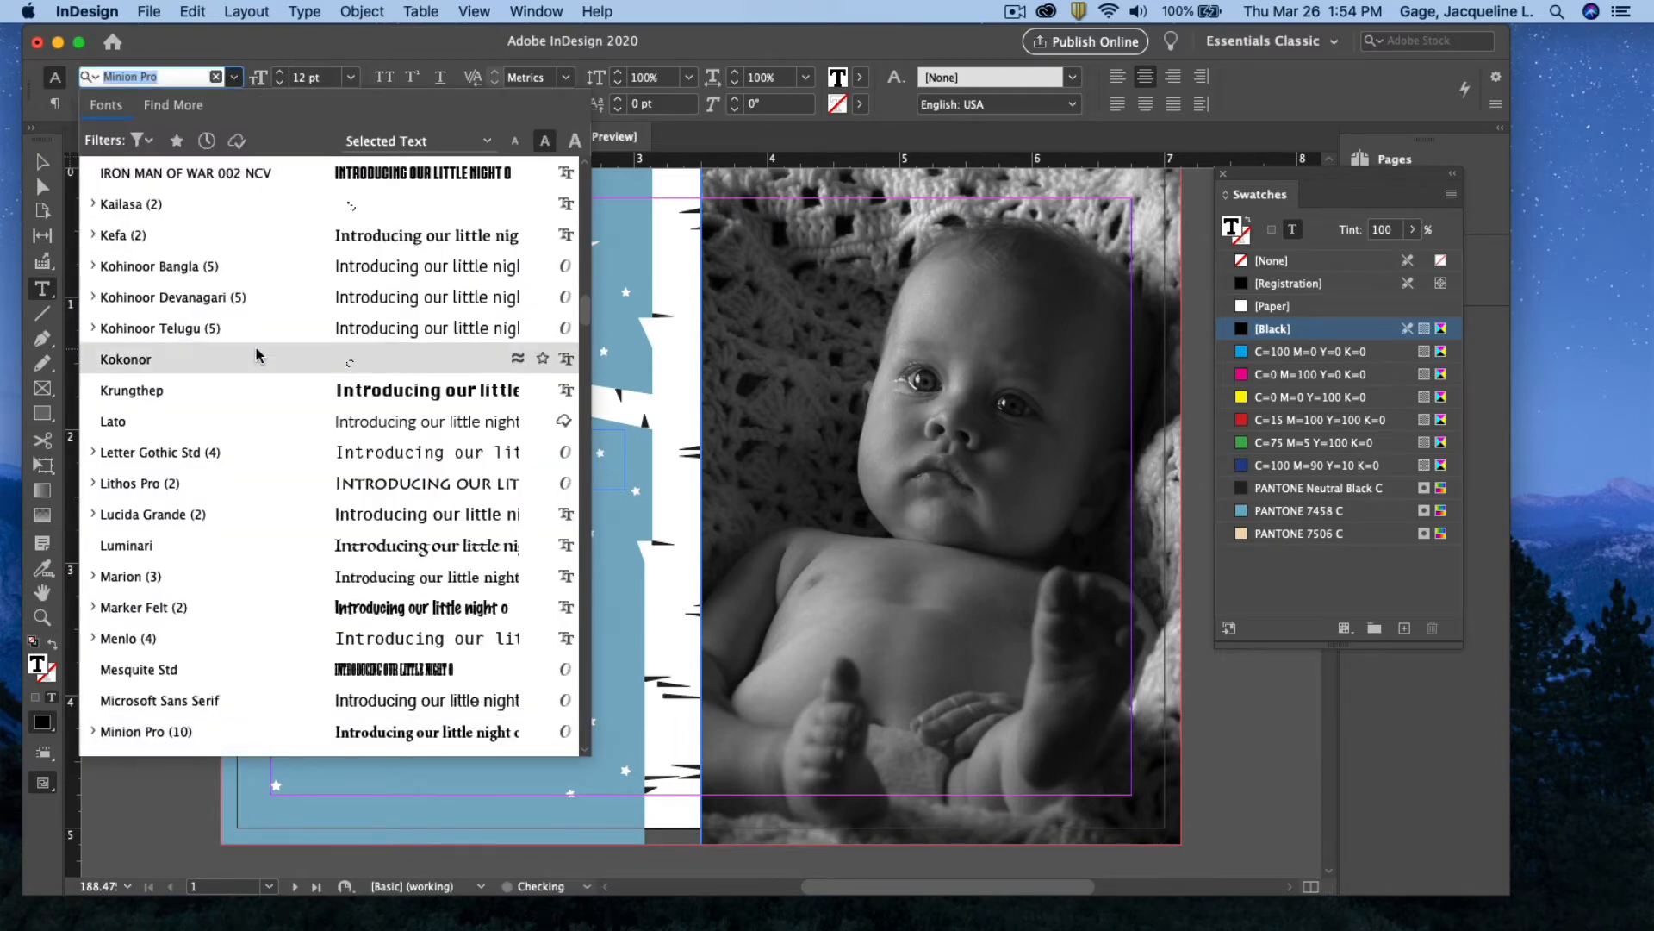
scroll(256, 348, "down", 2)
scroll(267, 496, "down", 10)
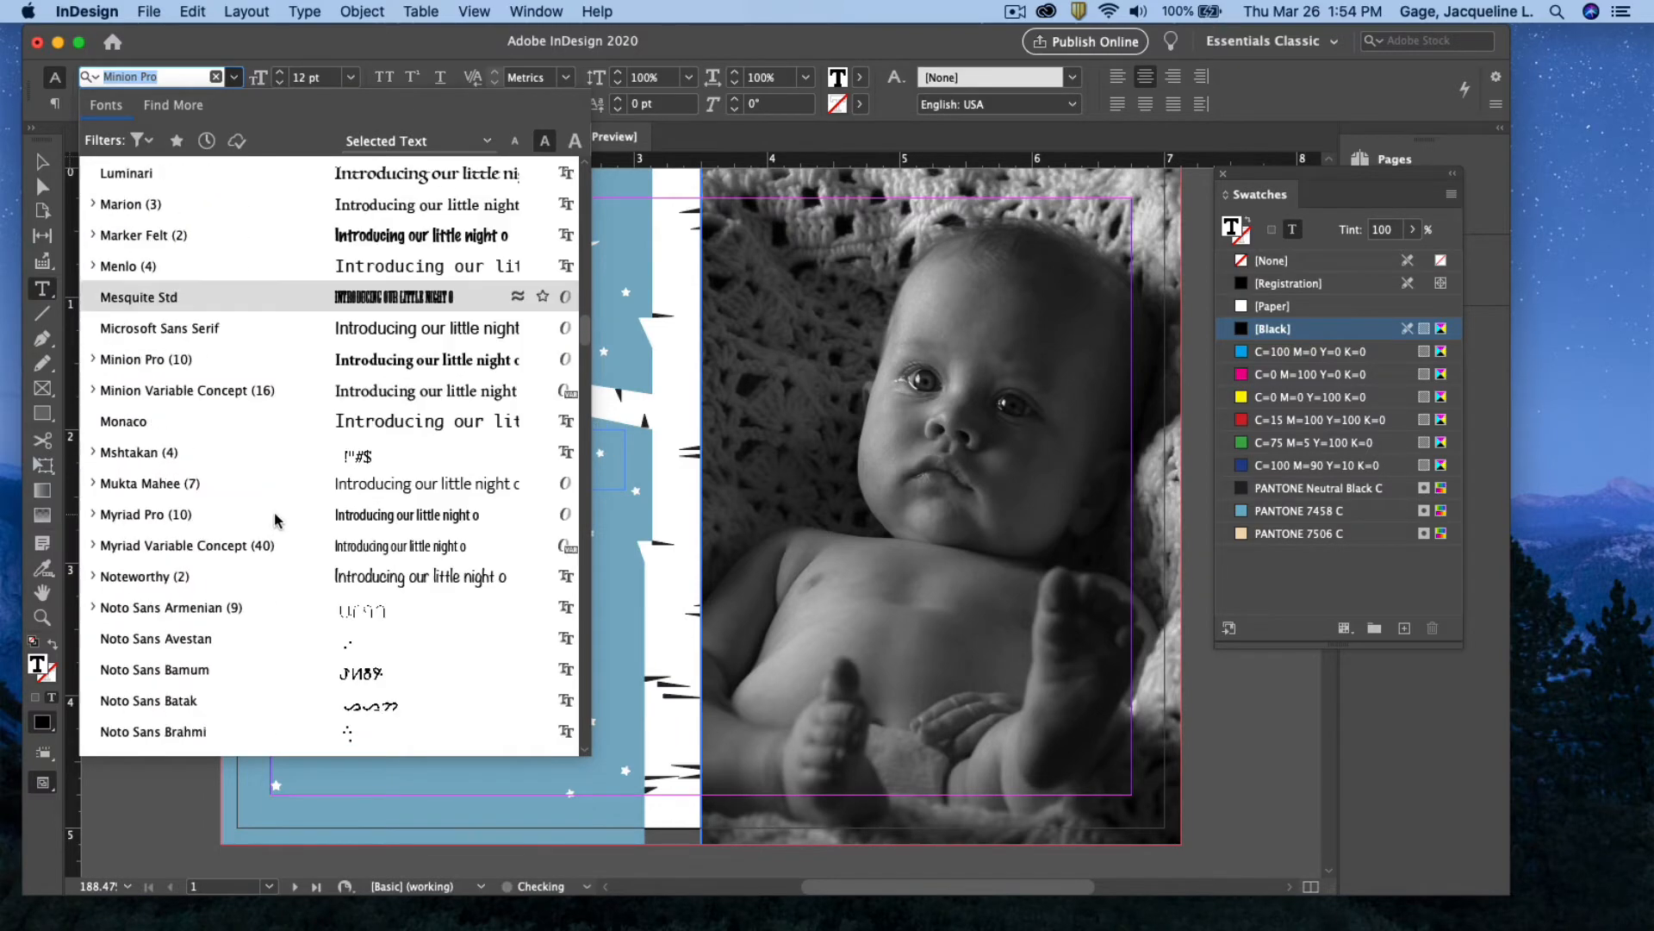
scroll(274, 514, "down", 9)
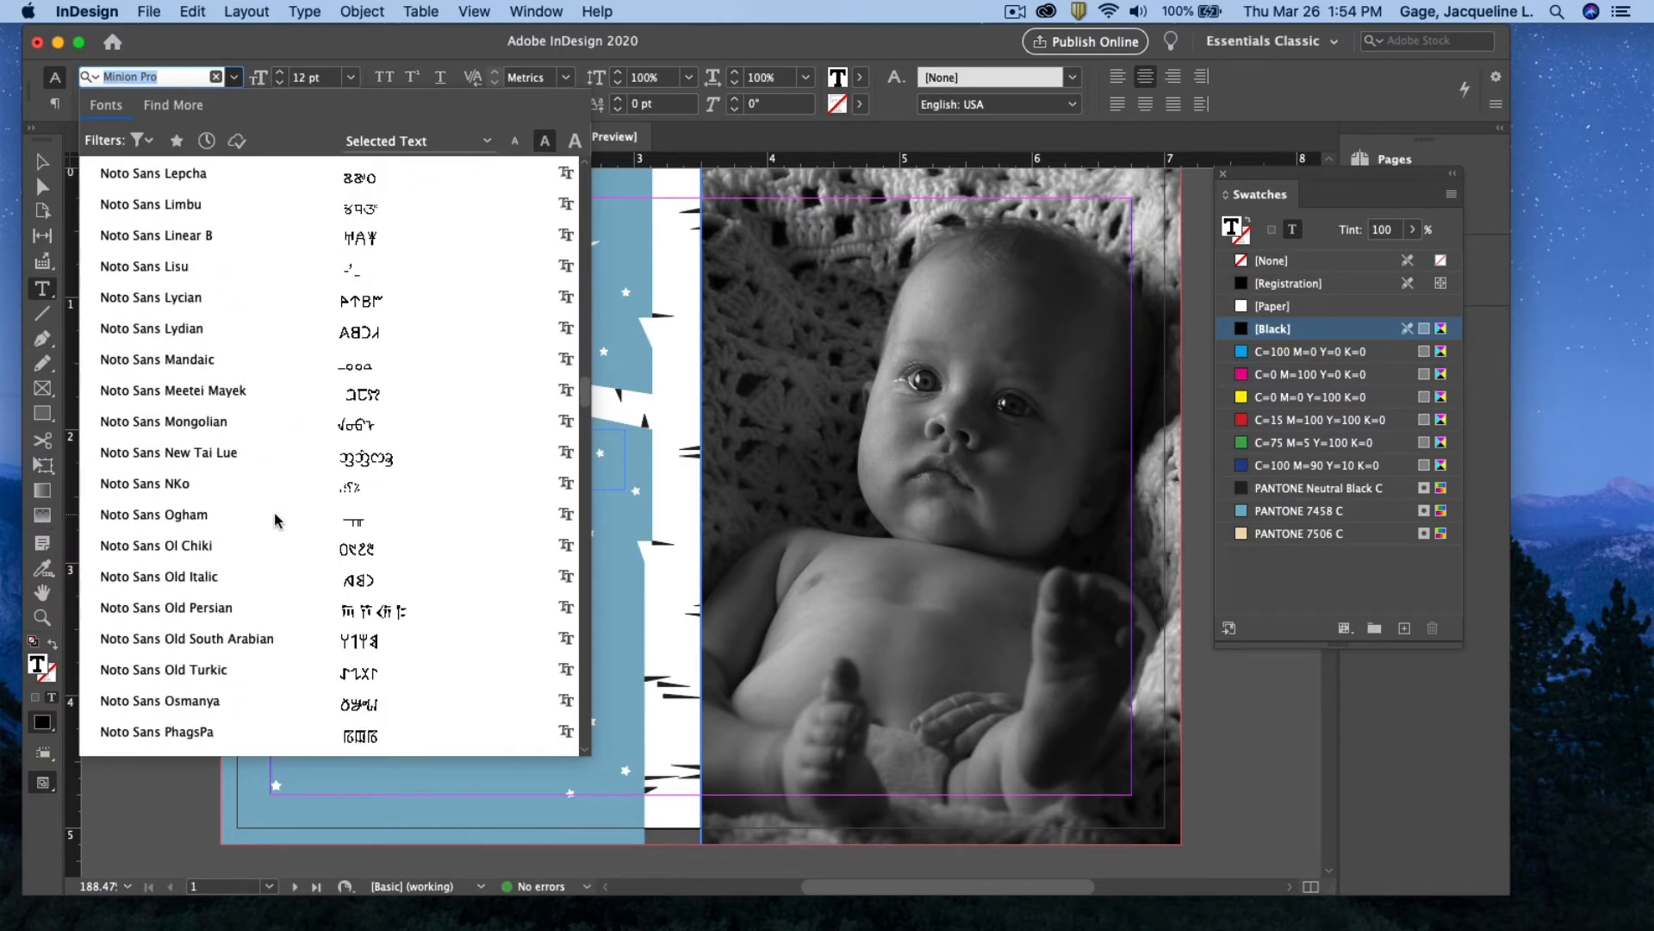
scroll(274, 514, "up", 20)
scroll(274, 512, "up", 5)
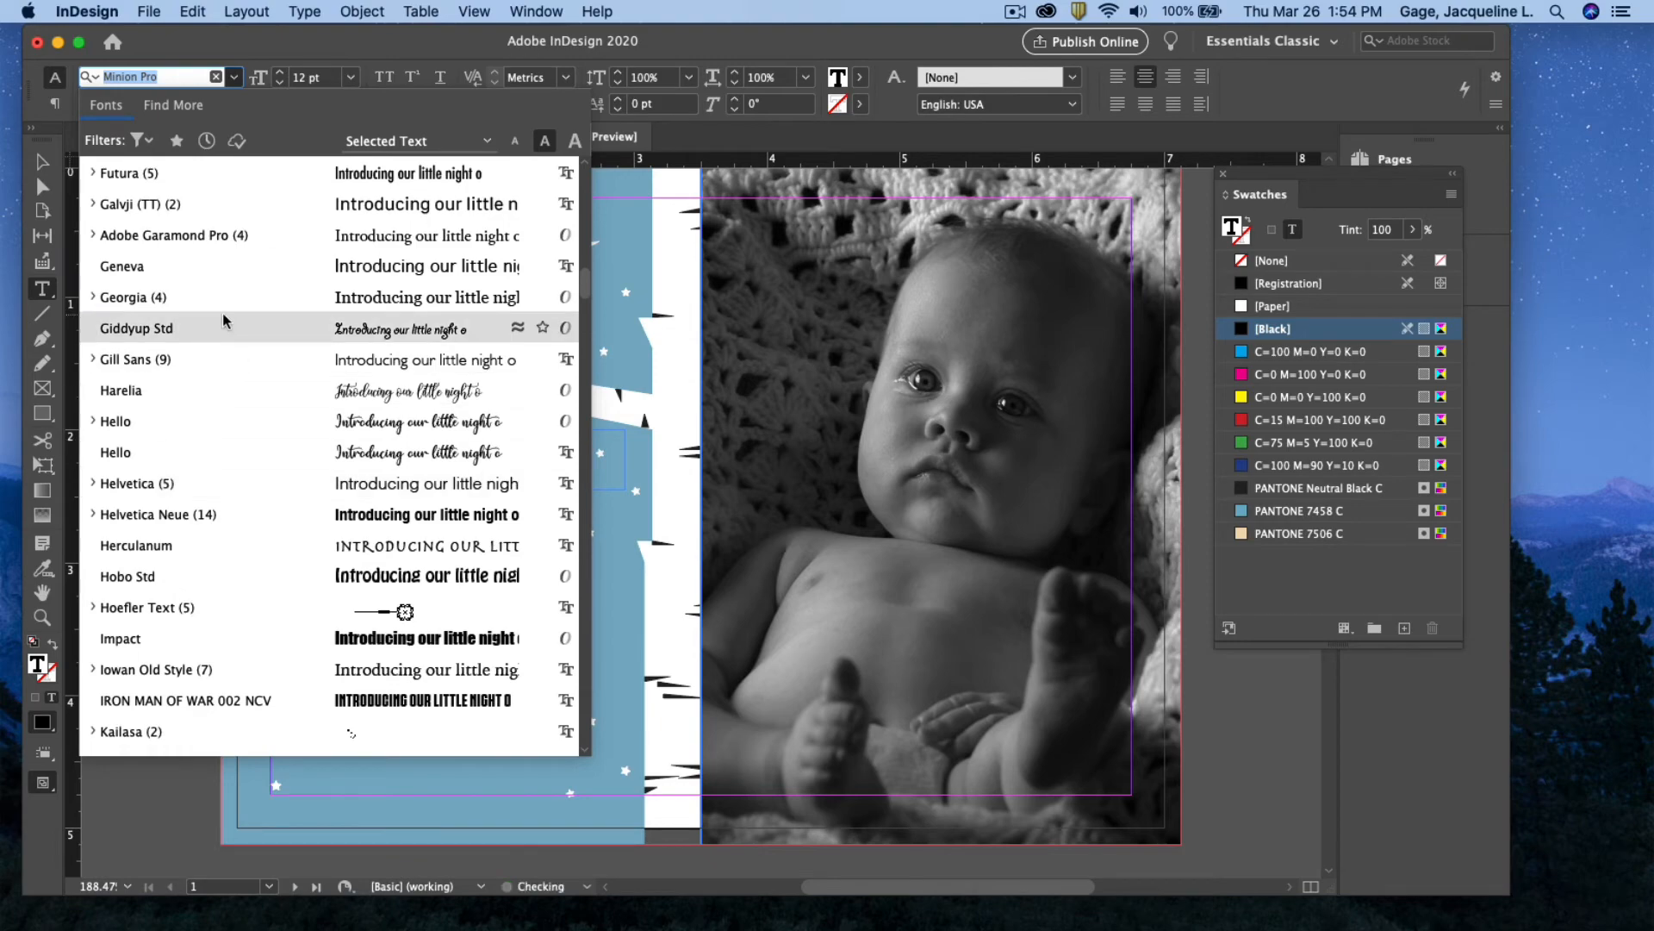
scroll(222, 325, "up", 10)
scroll(223, 325, "up", 4)
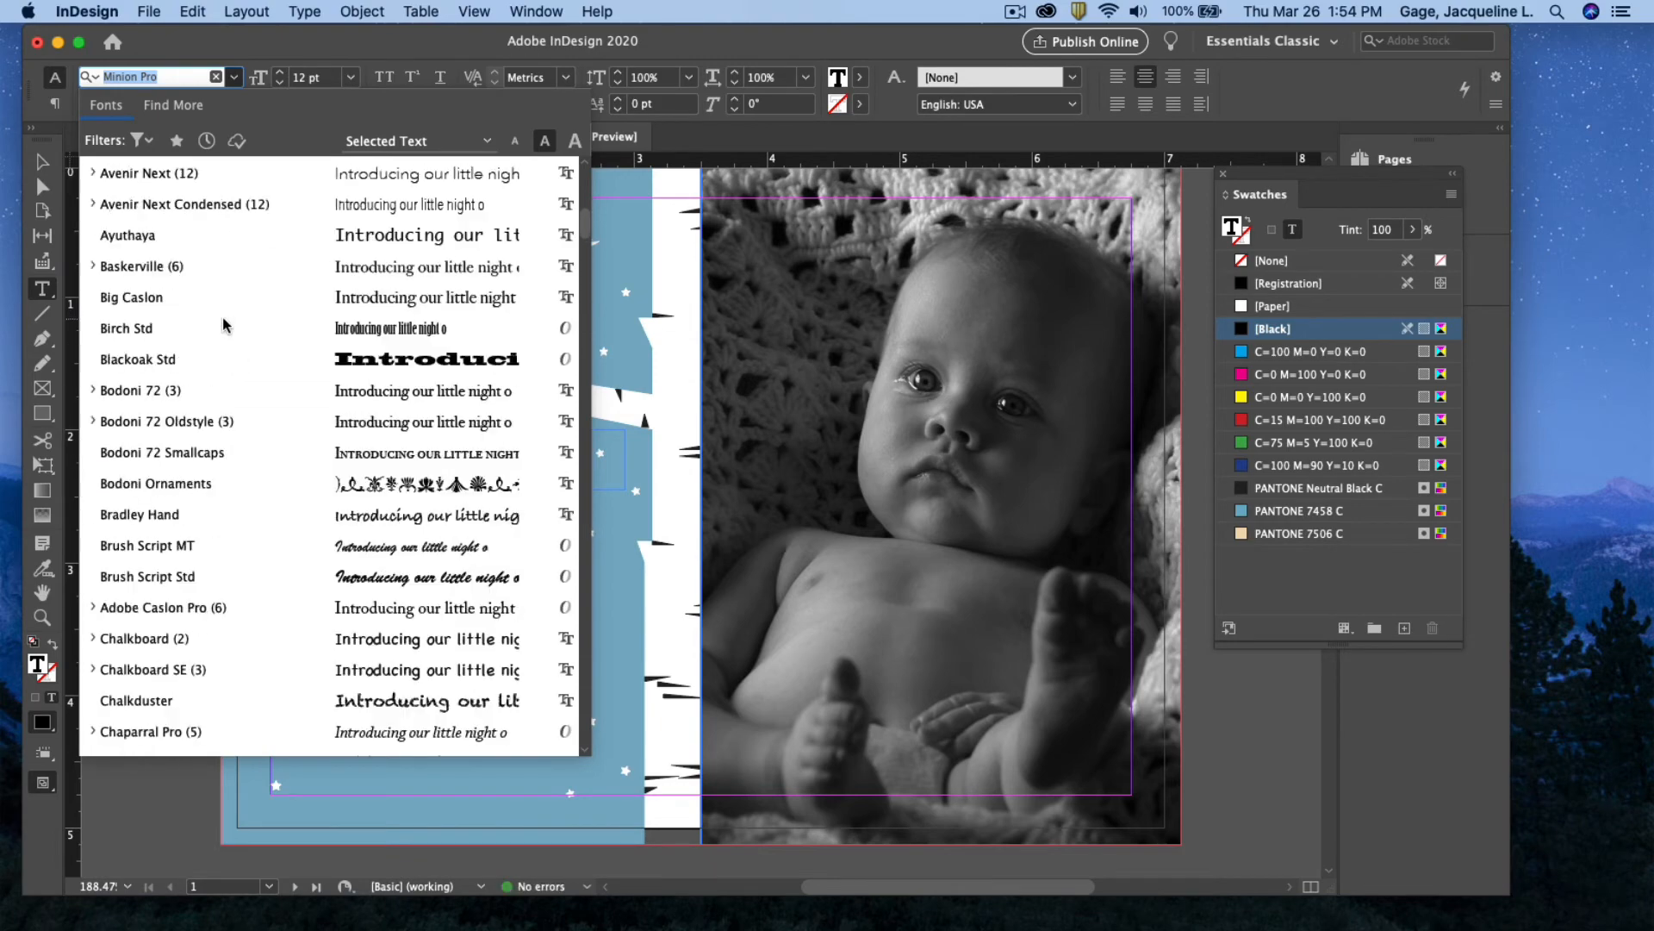
scroll(223, 325, "down", 7)
scroll(223, 325, "down", 9)
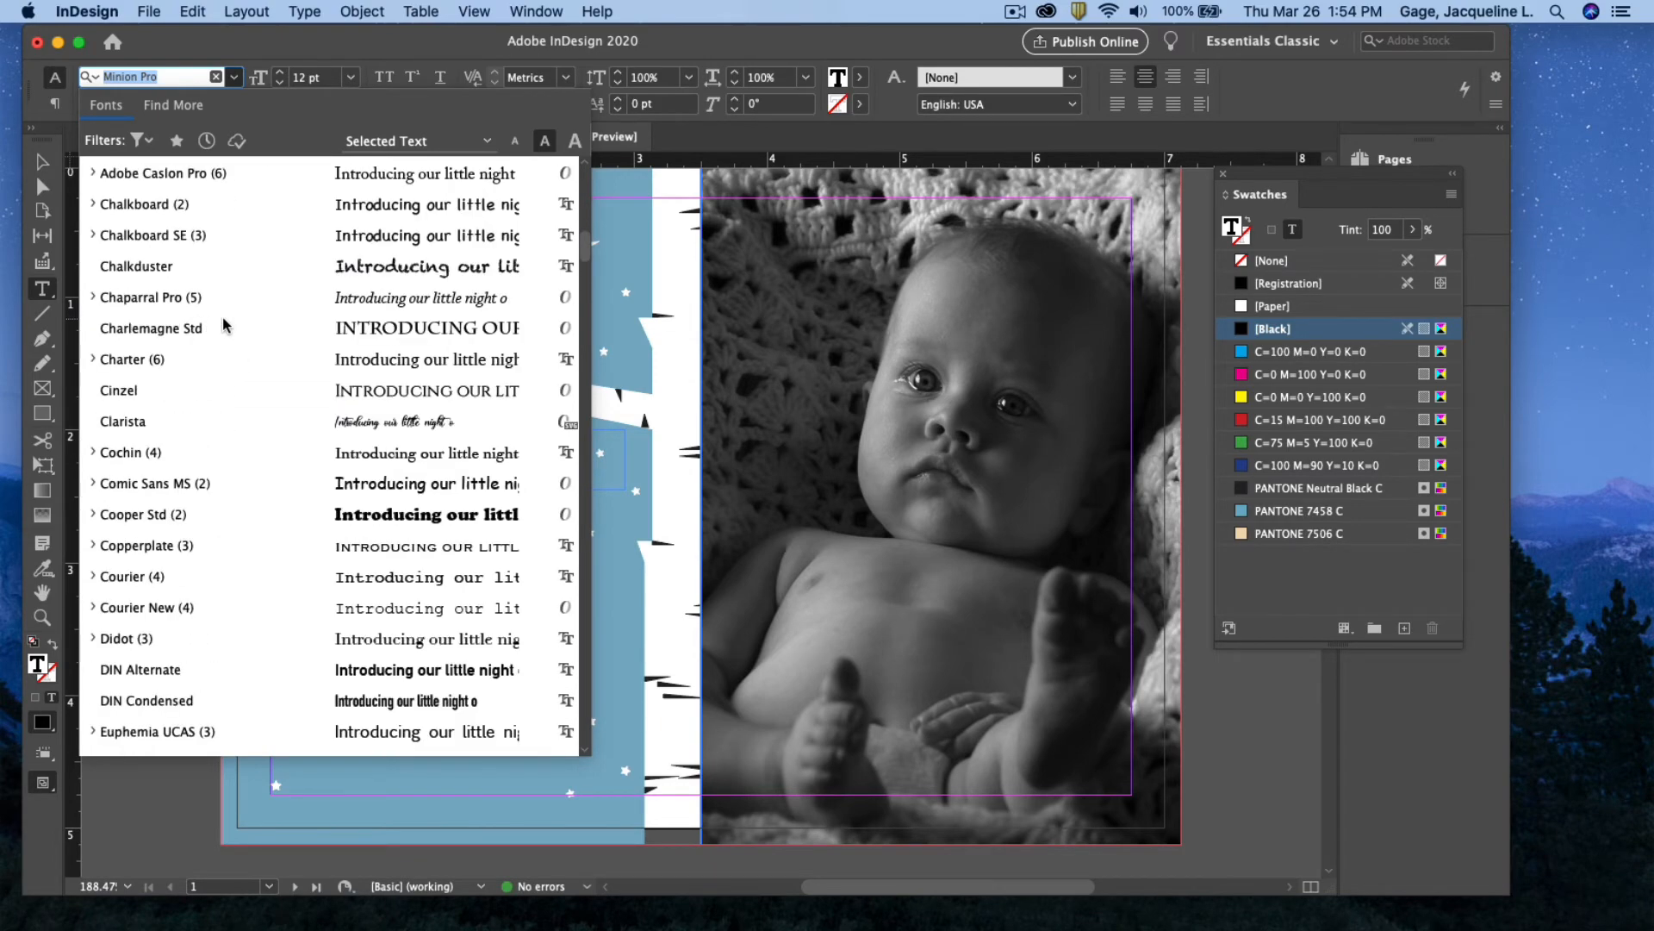
scroll(223, 325, "down", 1)
scroll(222, 325, "up", 20)
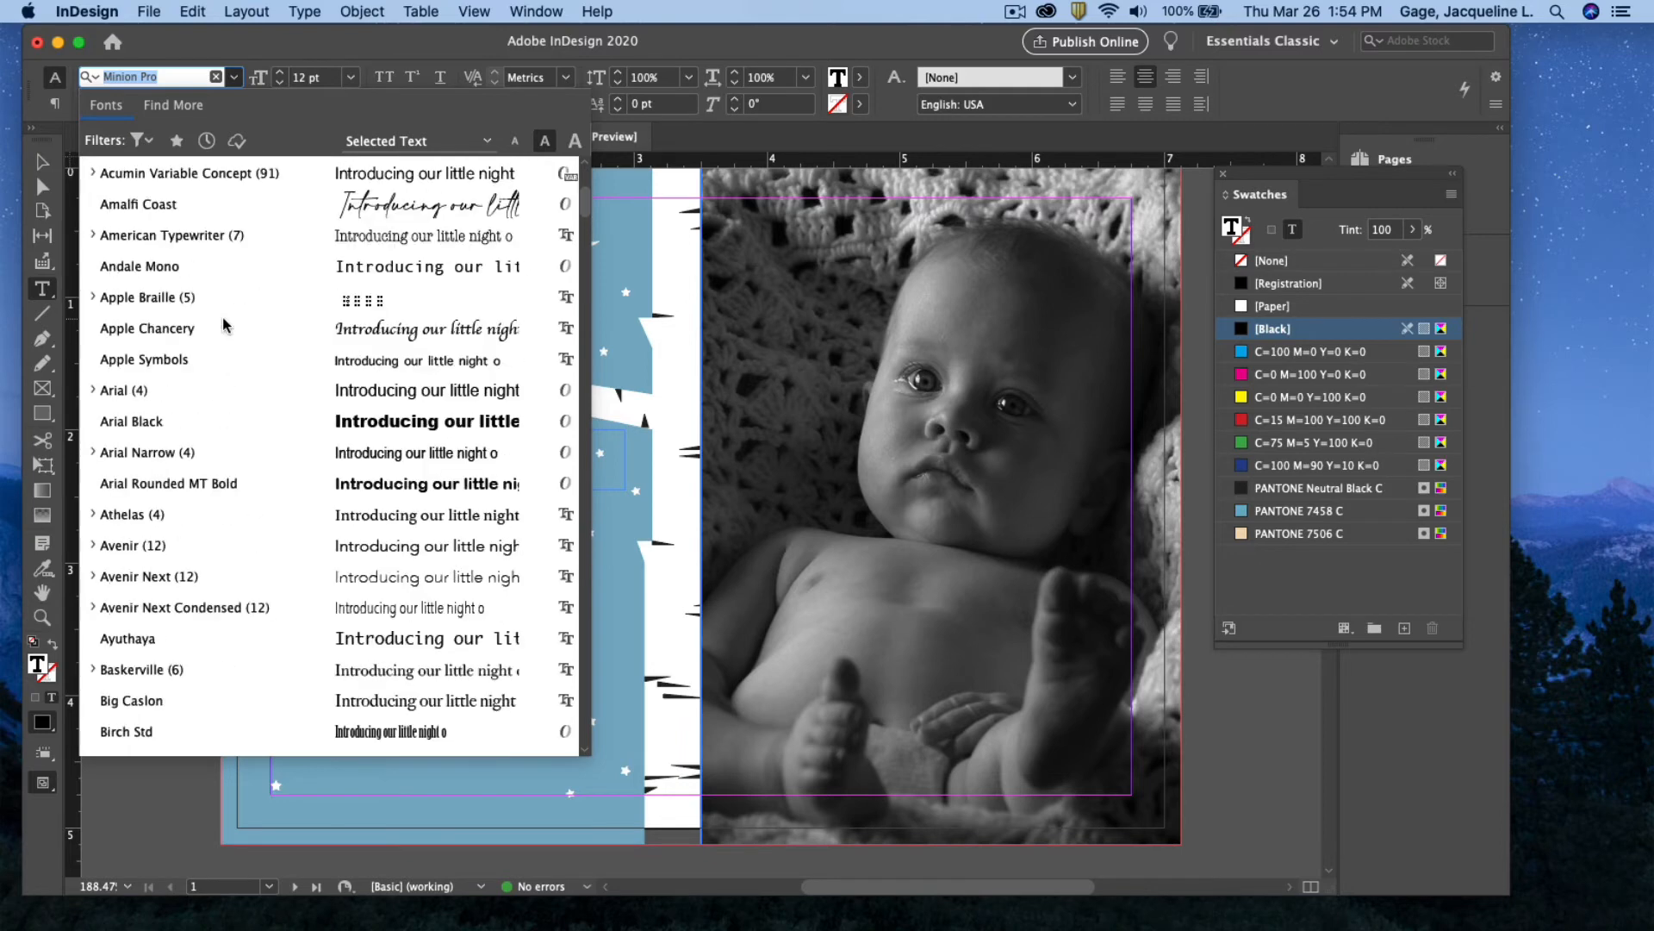
scroll(223, 325, "up", 11)
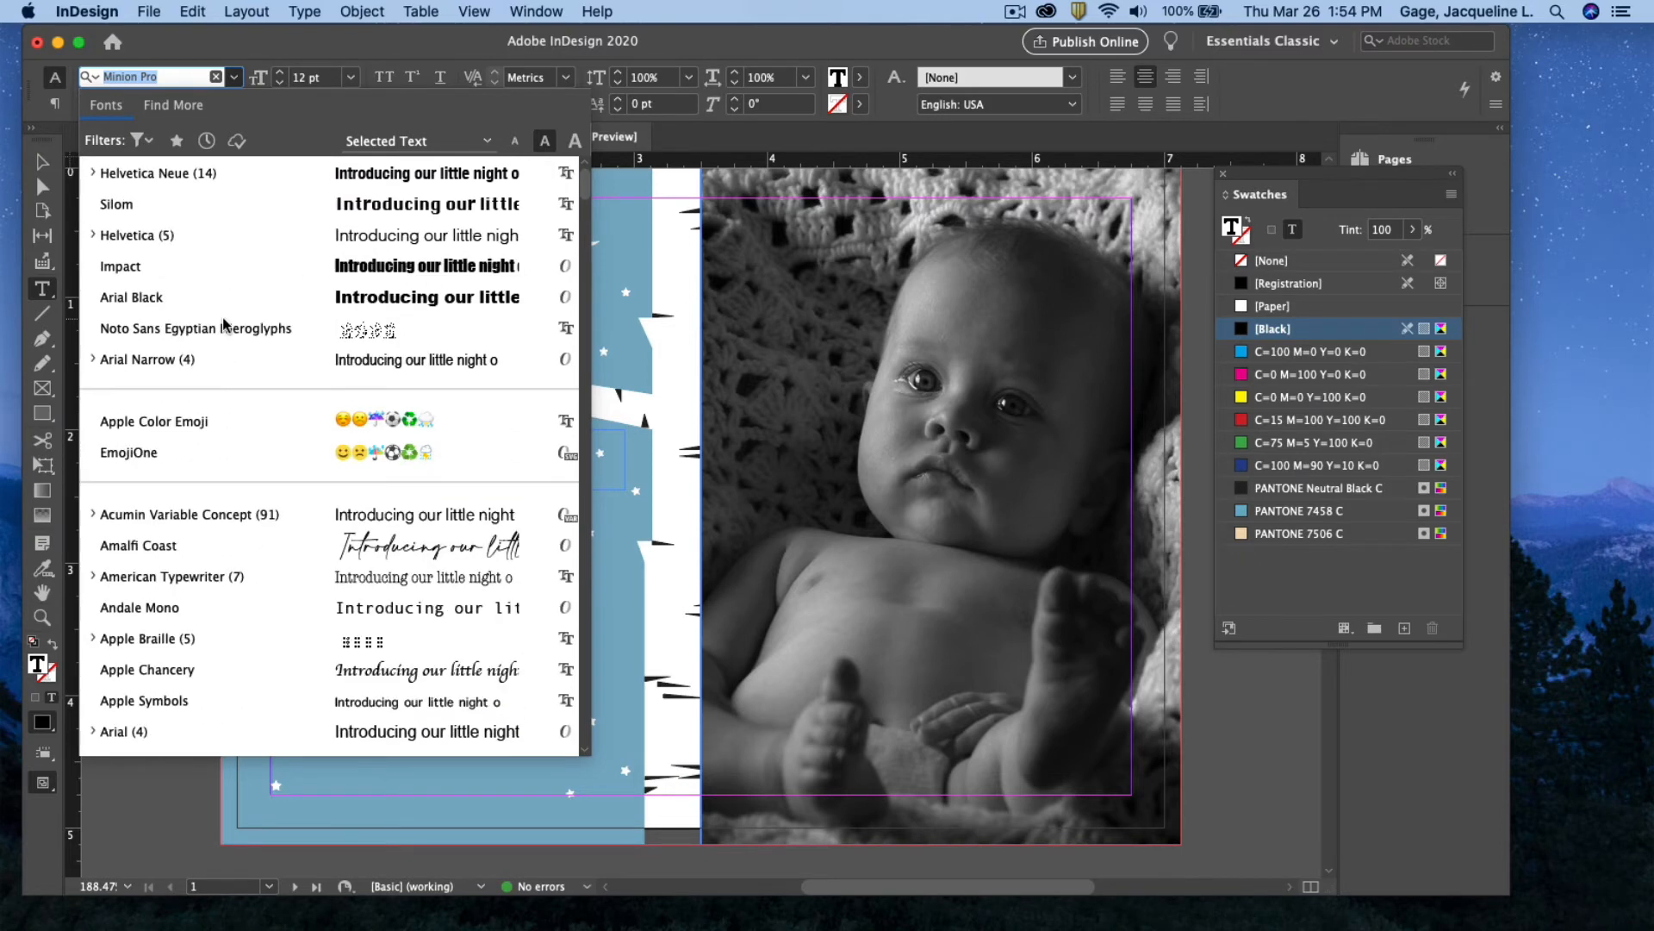
left_click(94, 173)
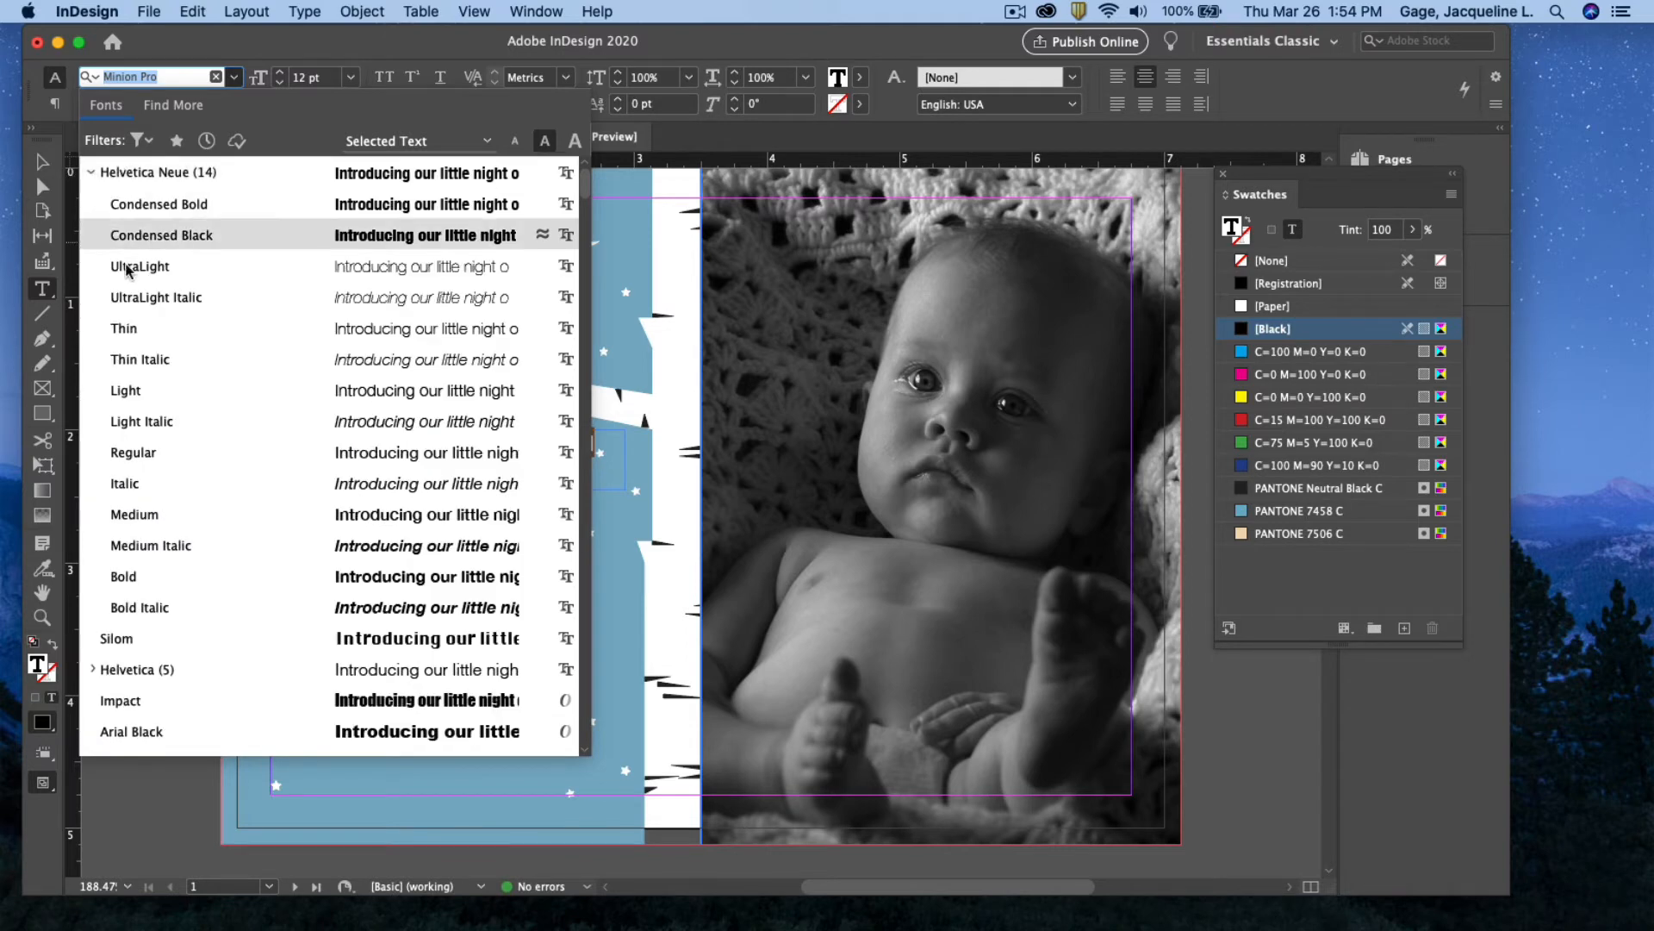
left_click(145, 457)
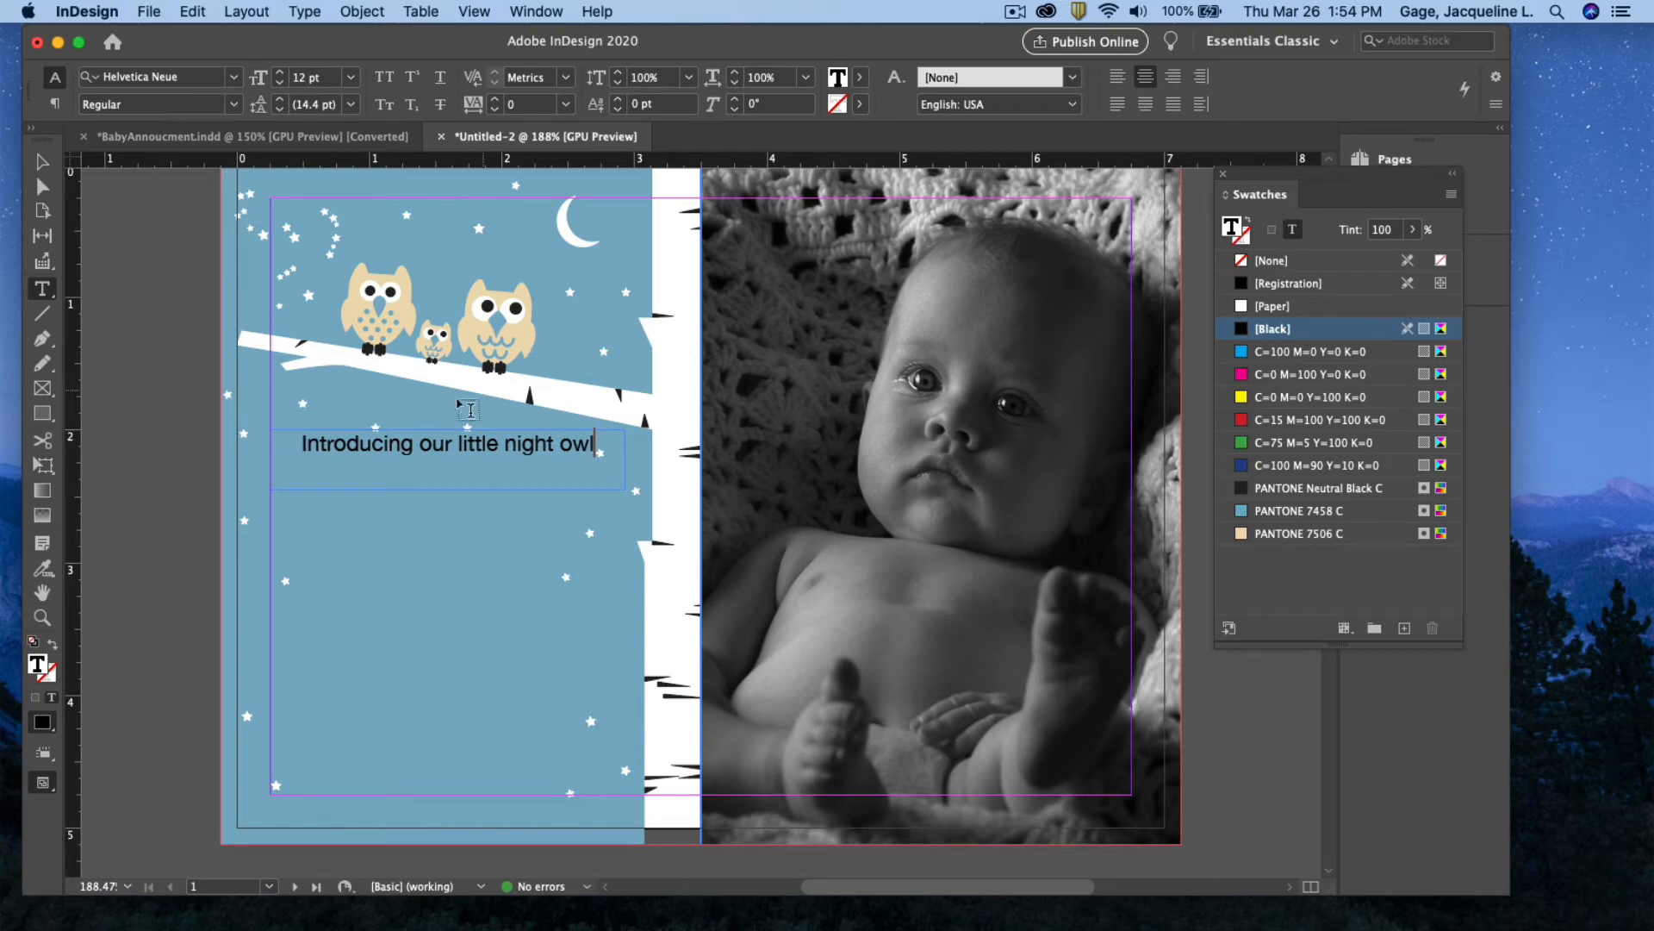
left_click(41, 161)
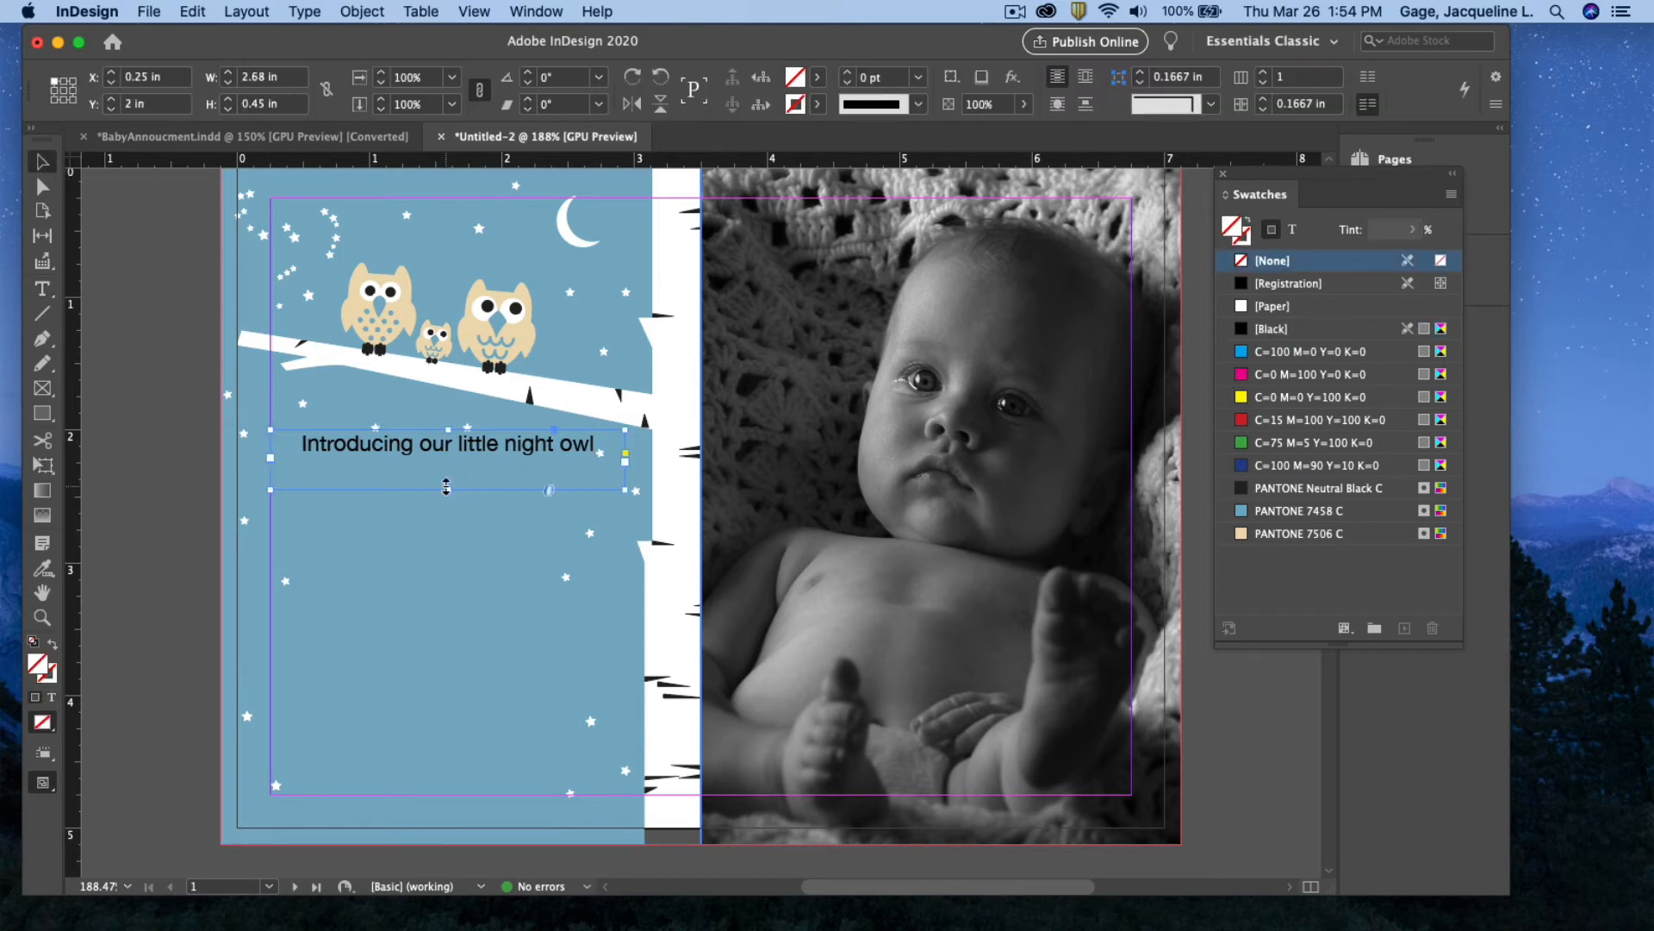
Shorten the intro text frame to fit its line and draw a logo frame beneath it
left_click_drag(448, 489, 448, 466)
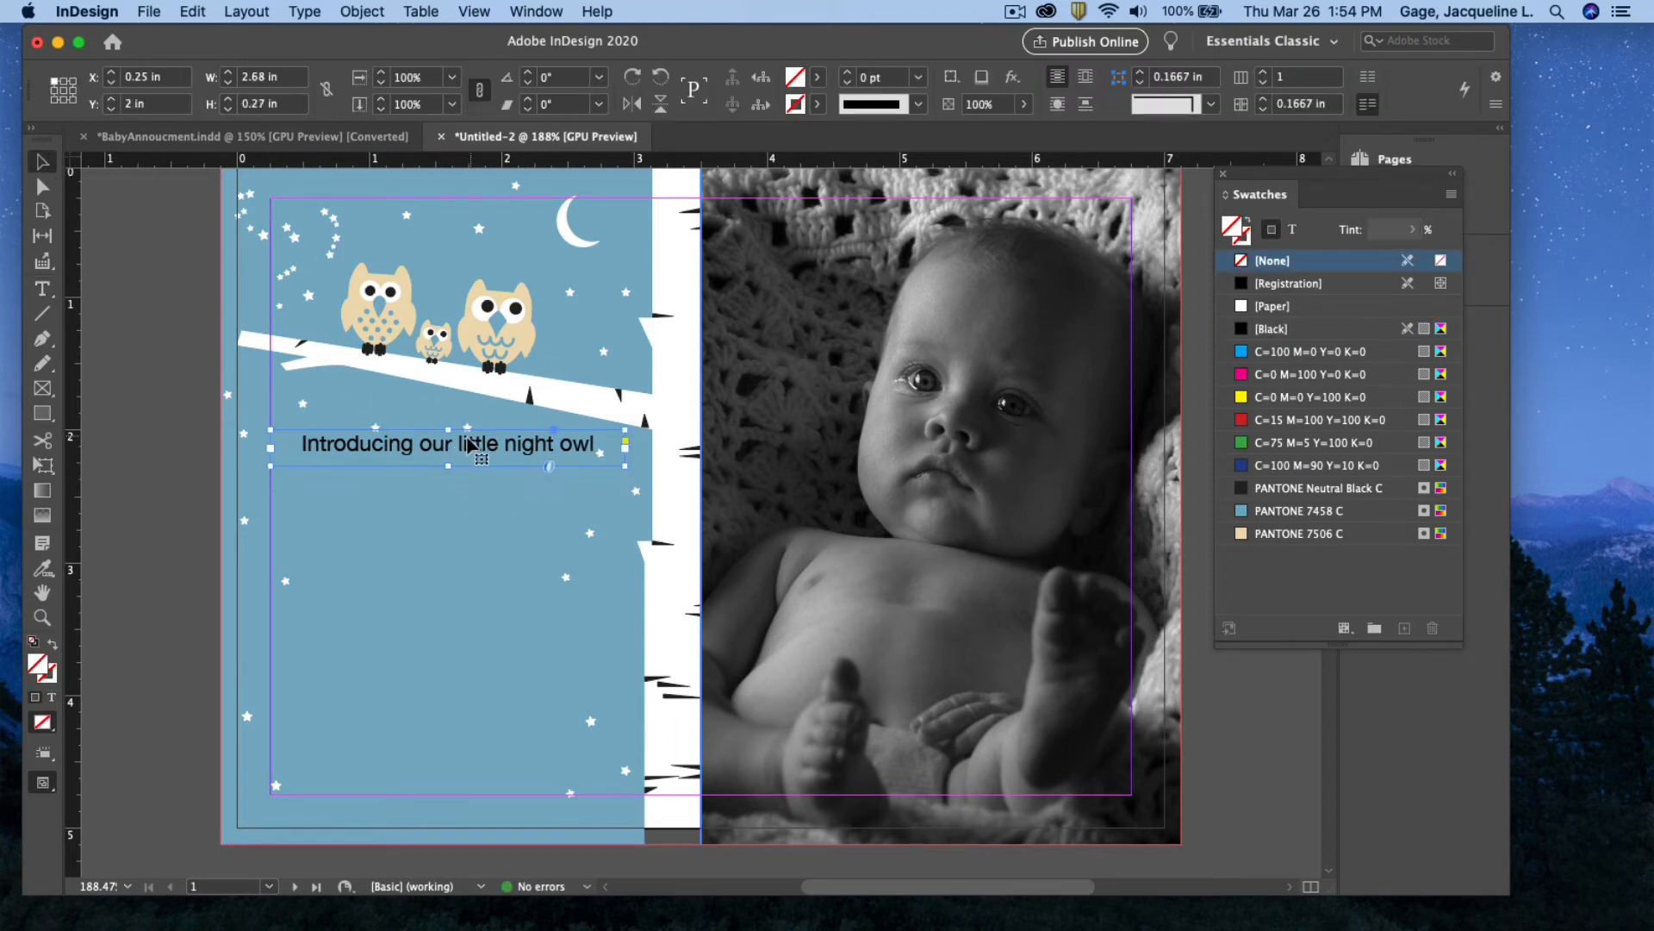
left_click(43, 390)
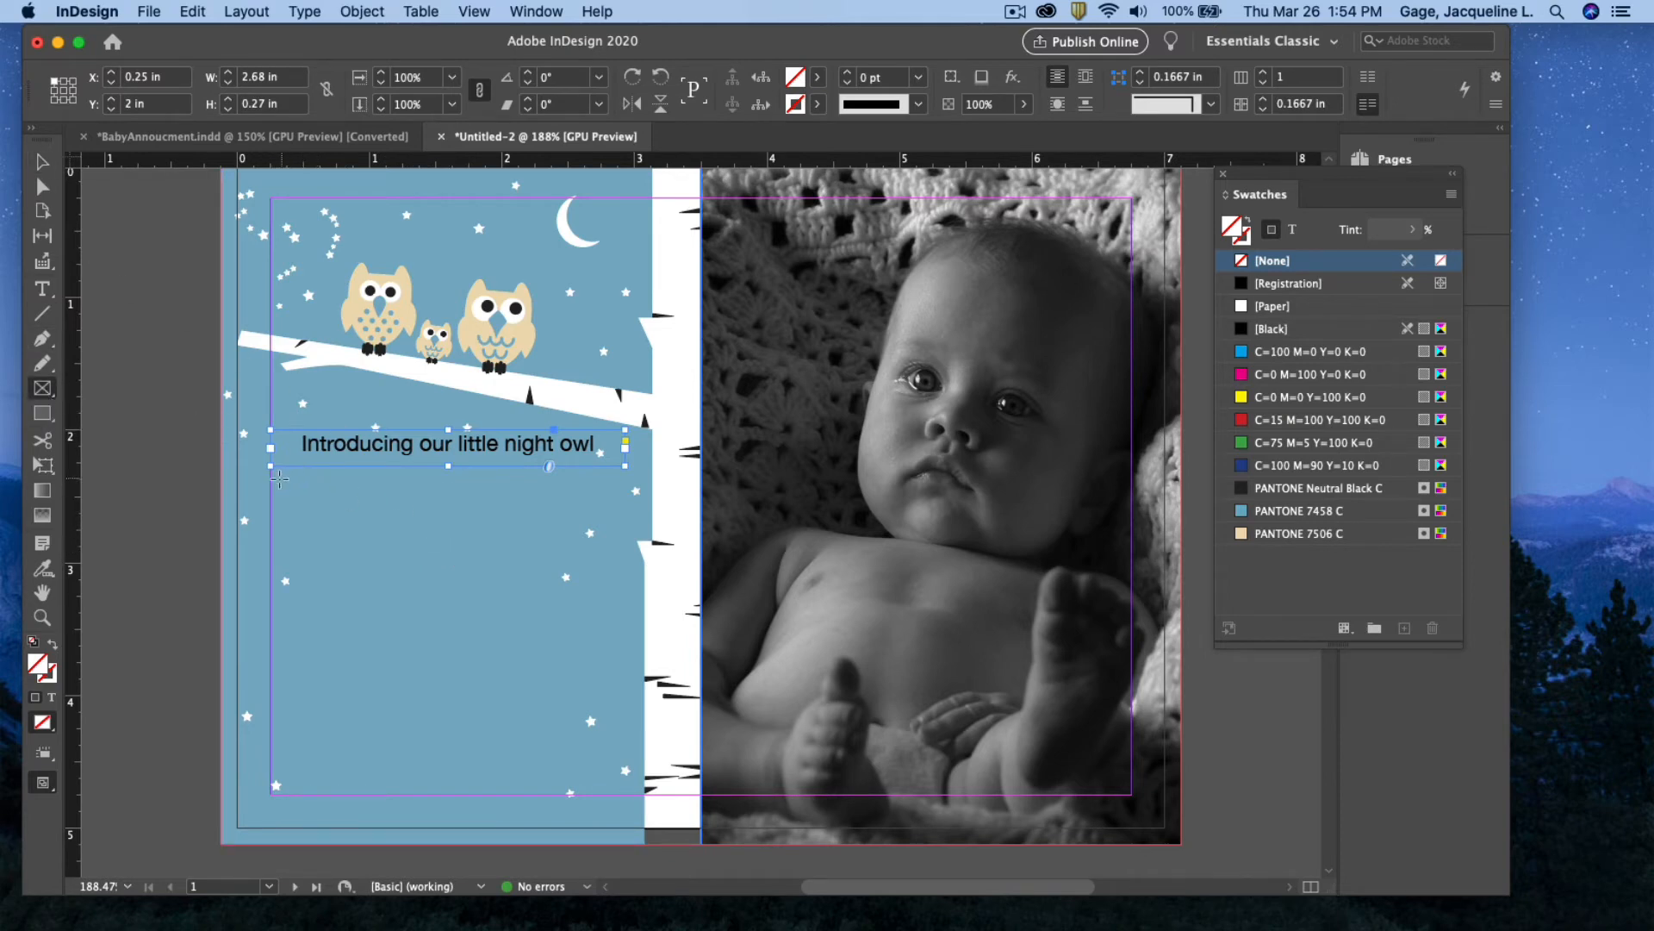
left_click_drag(273, 476, 626, 573)
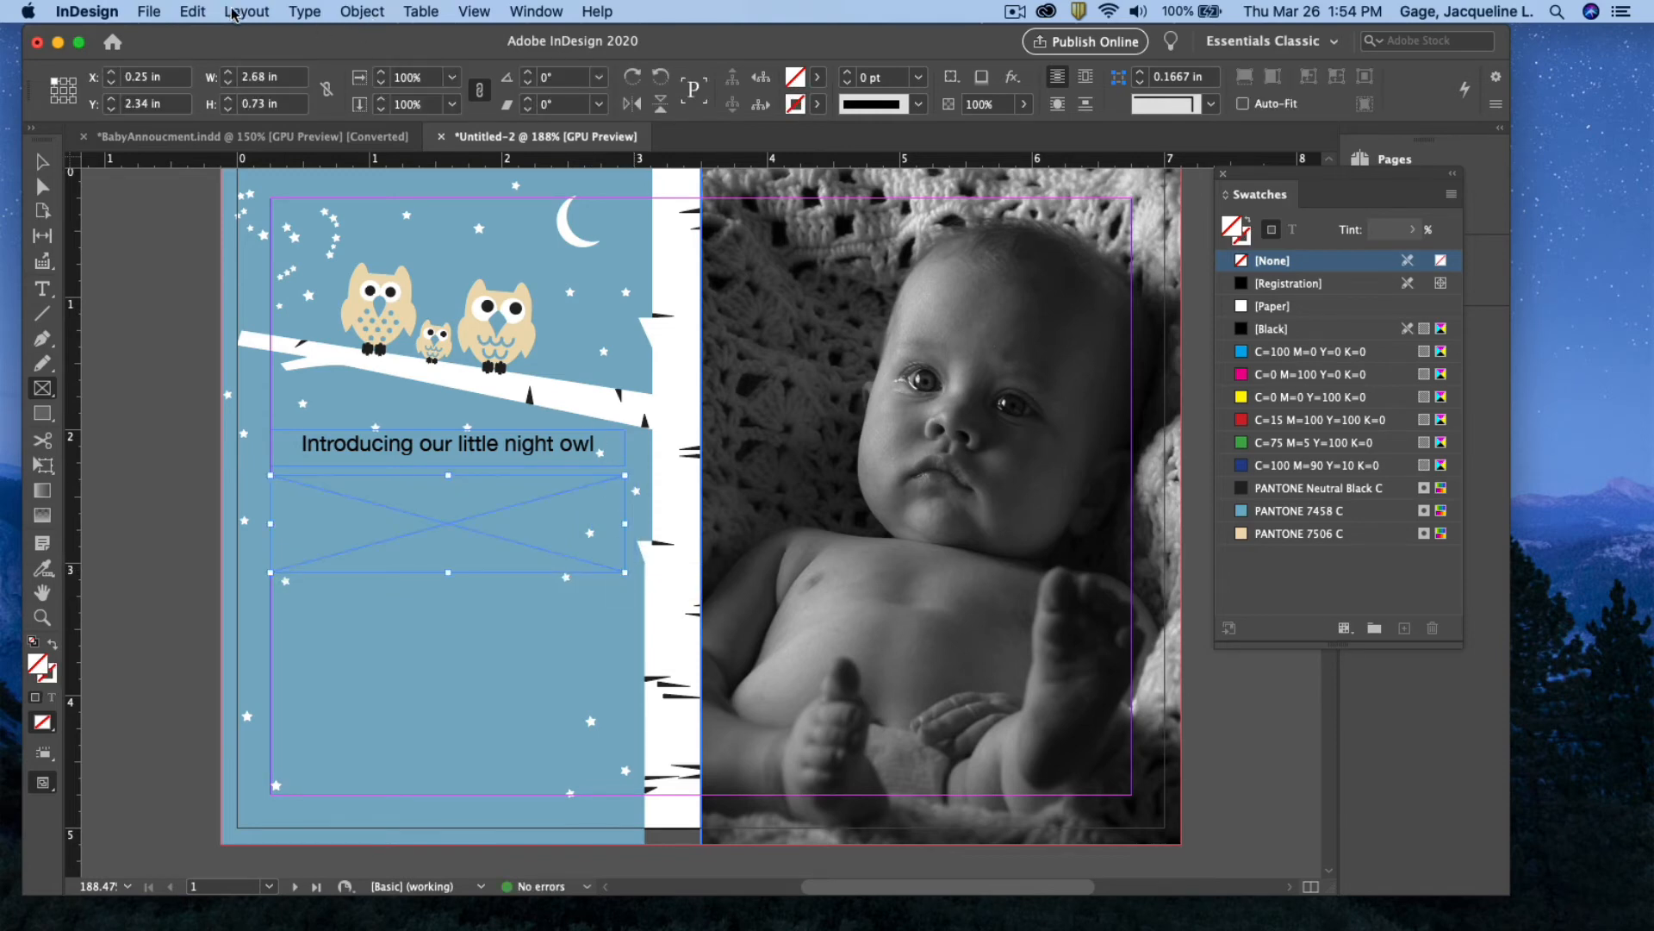
Place OrionLogo.ai from the Links folder into the new frame
left_click(191, 13)
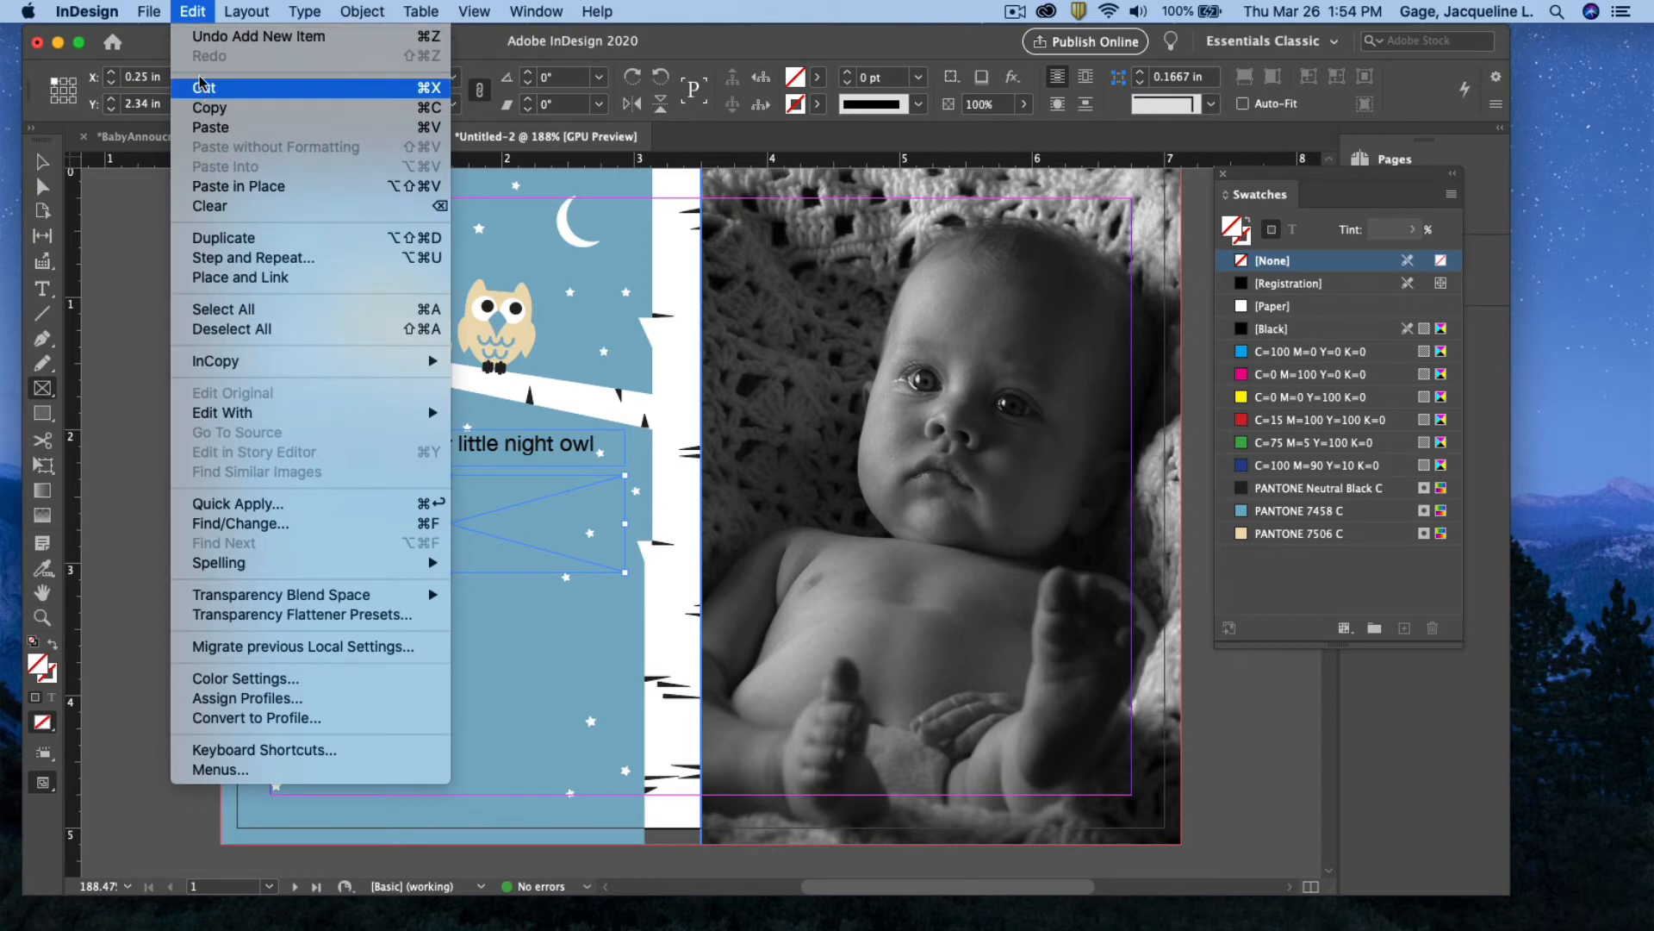
mouse_move(151, 15)
left_click(203, 278)
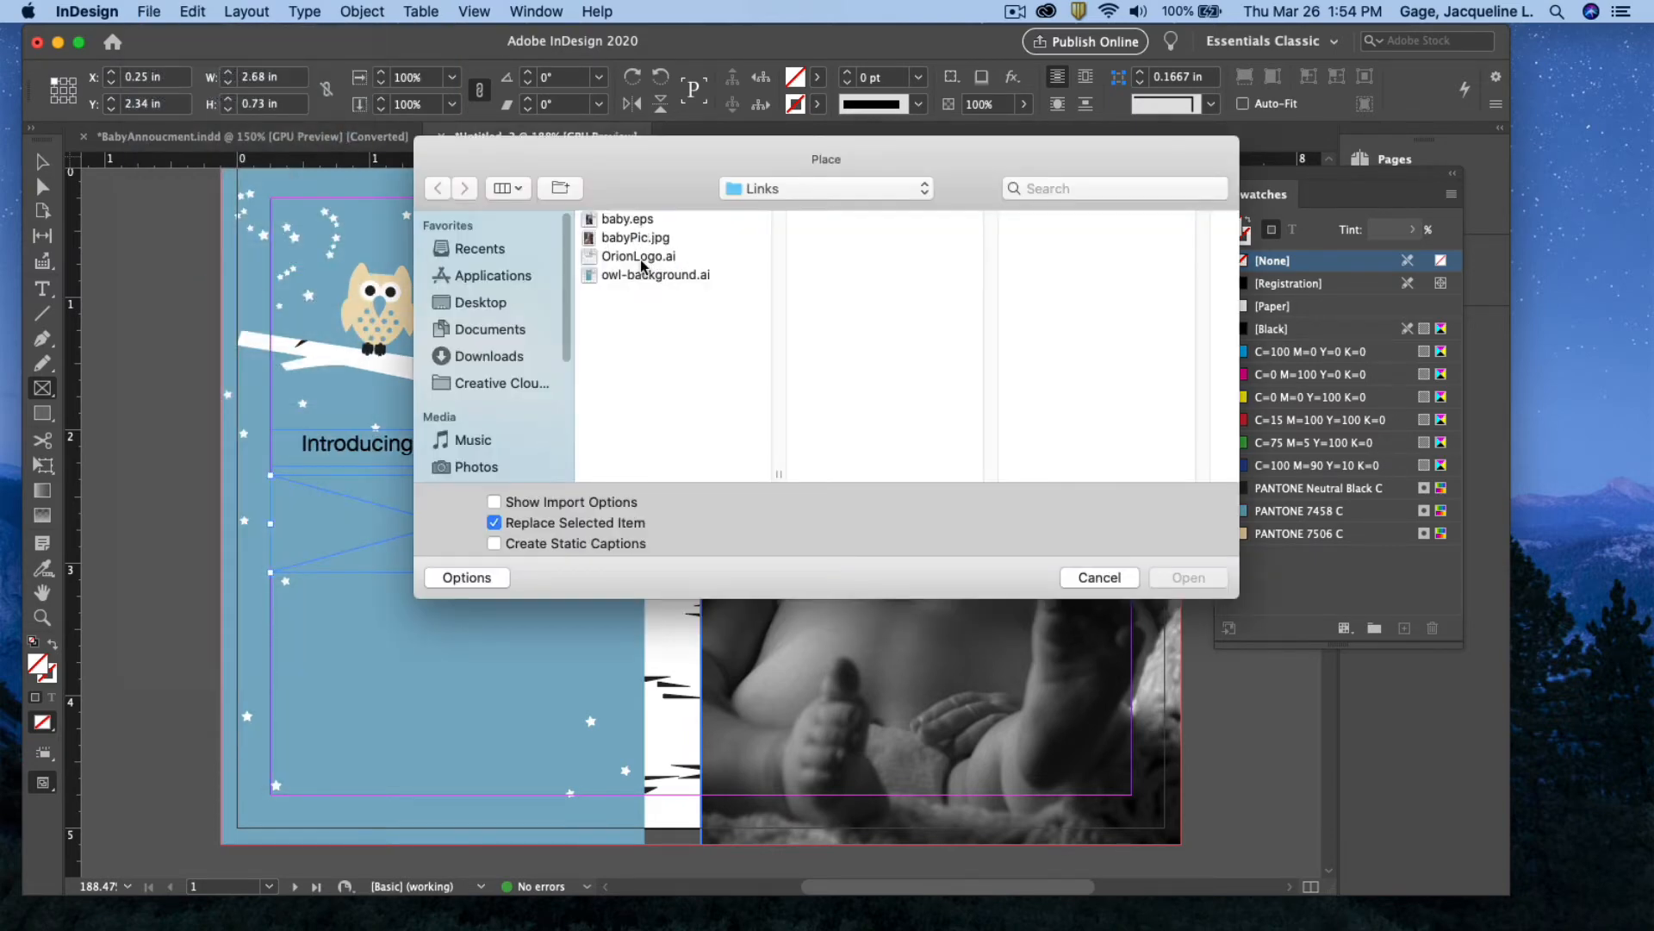
left_click(638, 257)
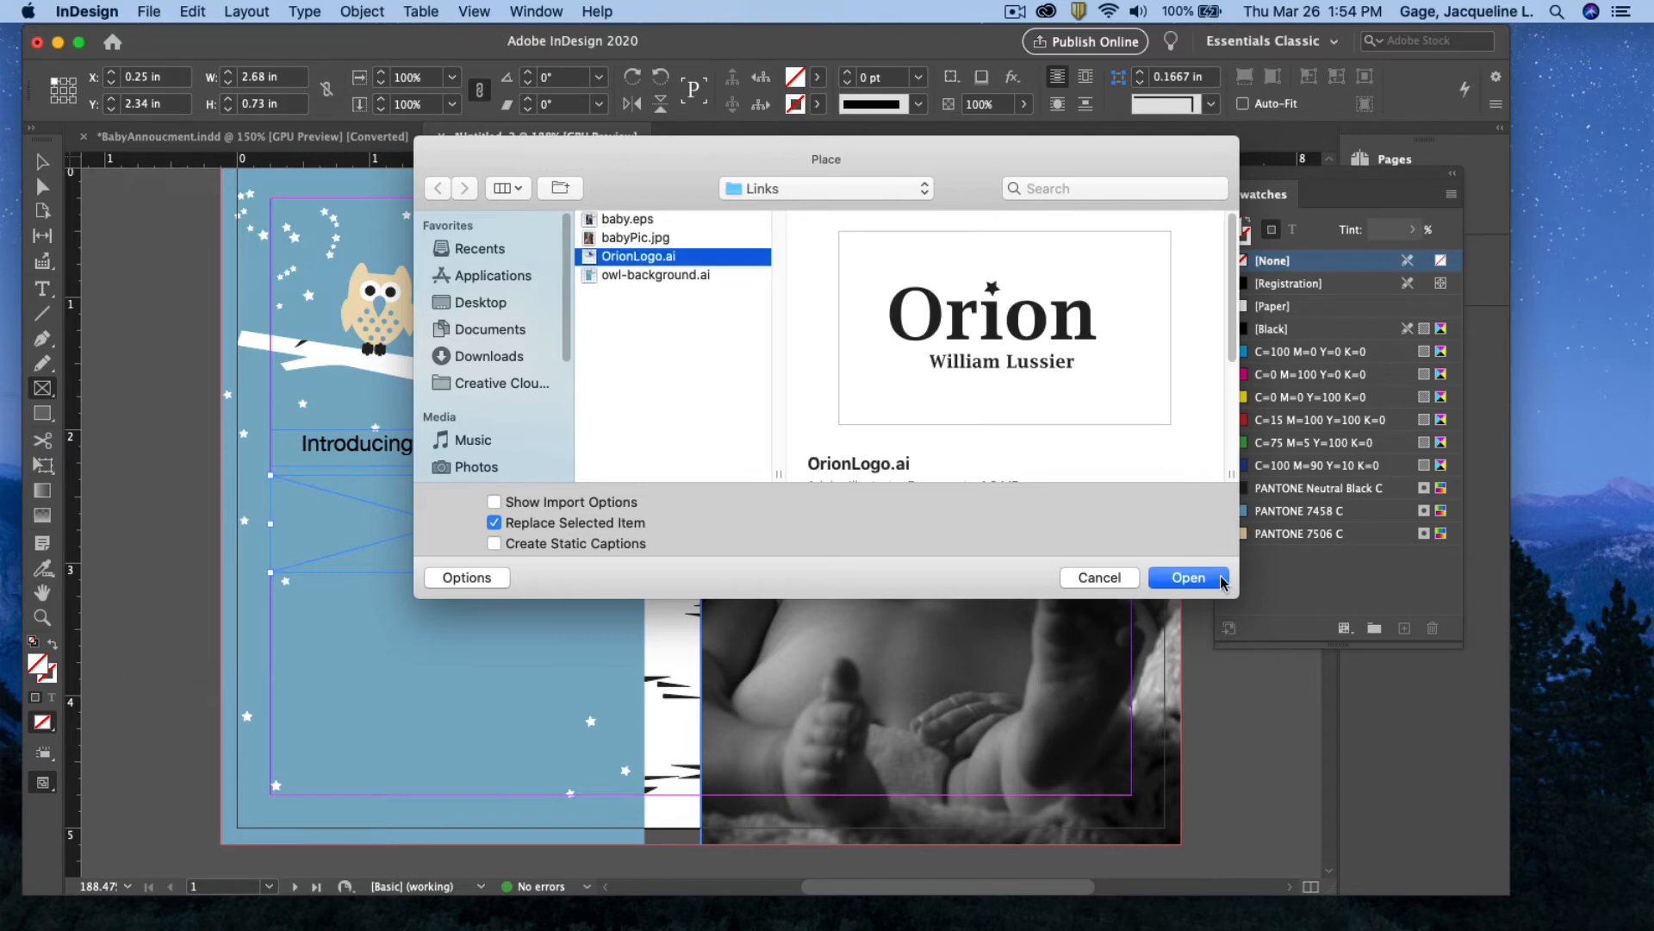
left_click(1209, 578)
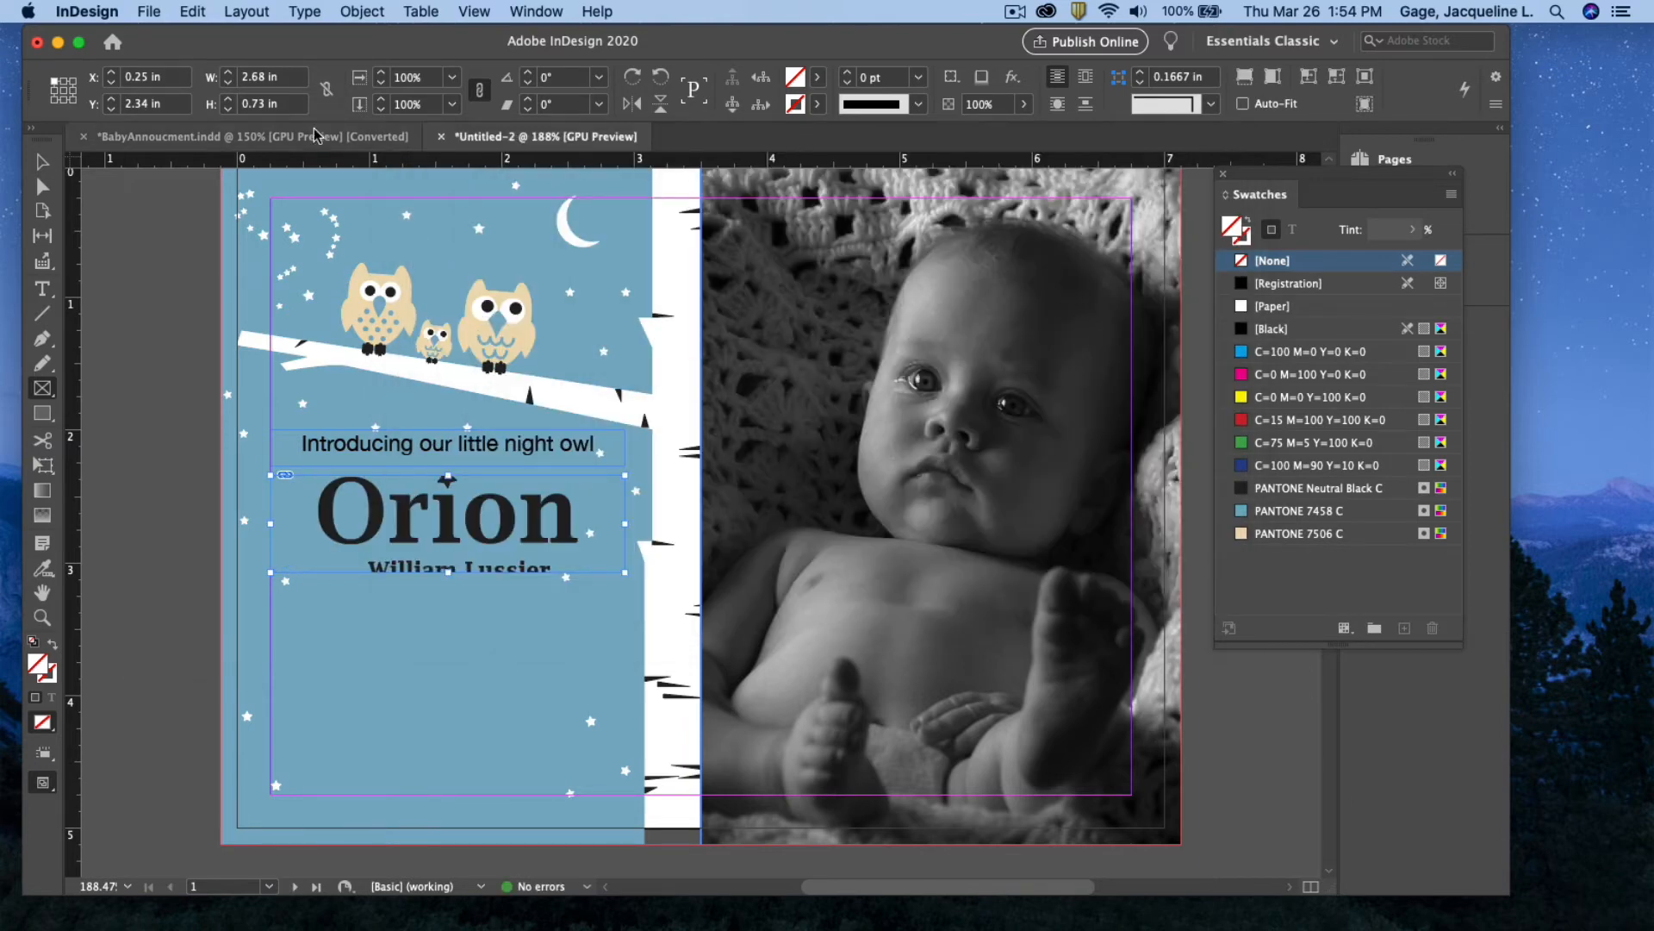
Expand the logo frame to reveal the star and full name, then scale it to 75%
left_click(41, 161)
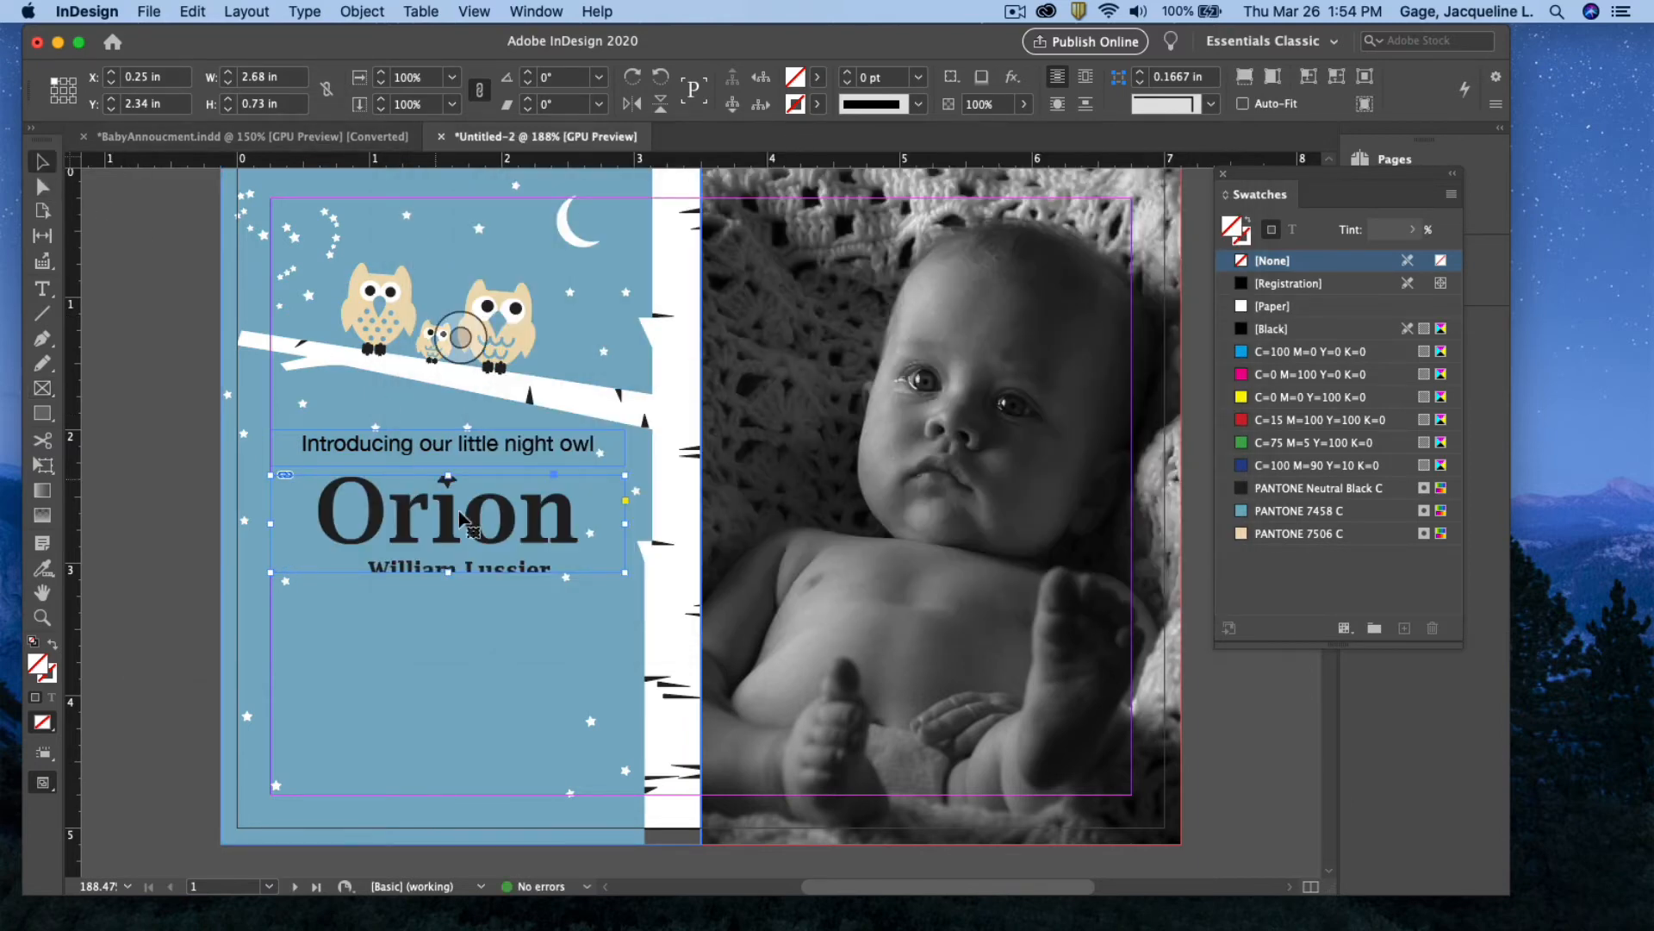
left_click_drag(447, 573, 448, 593)
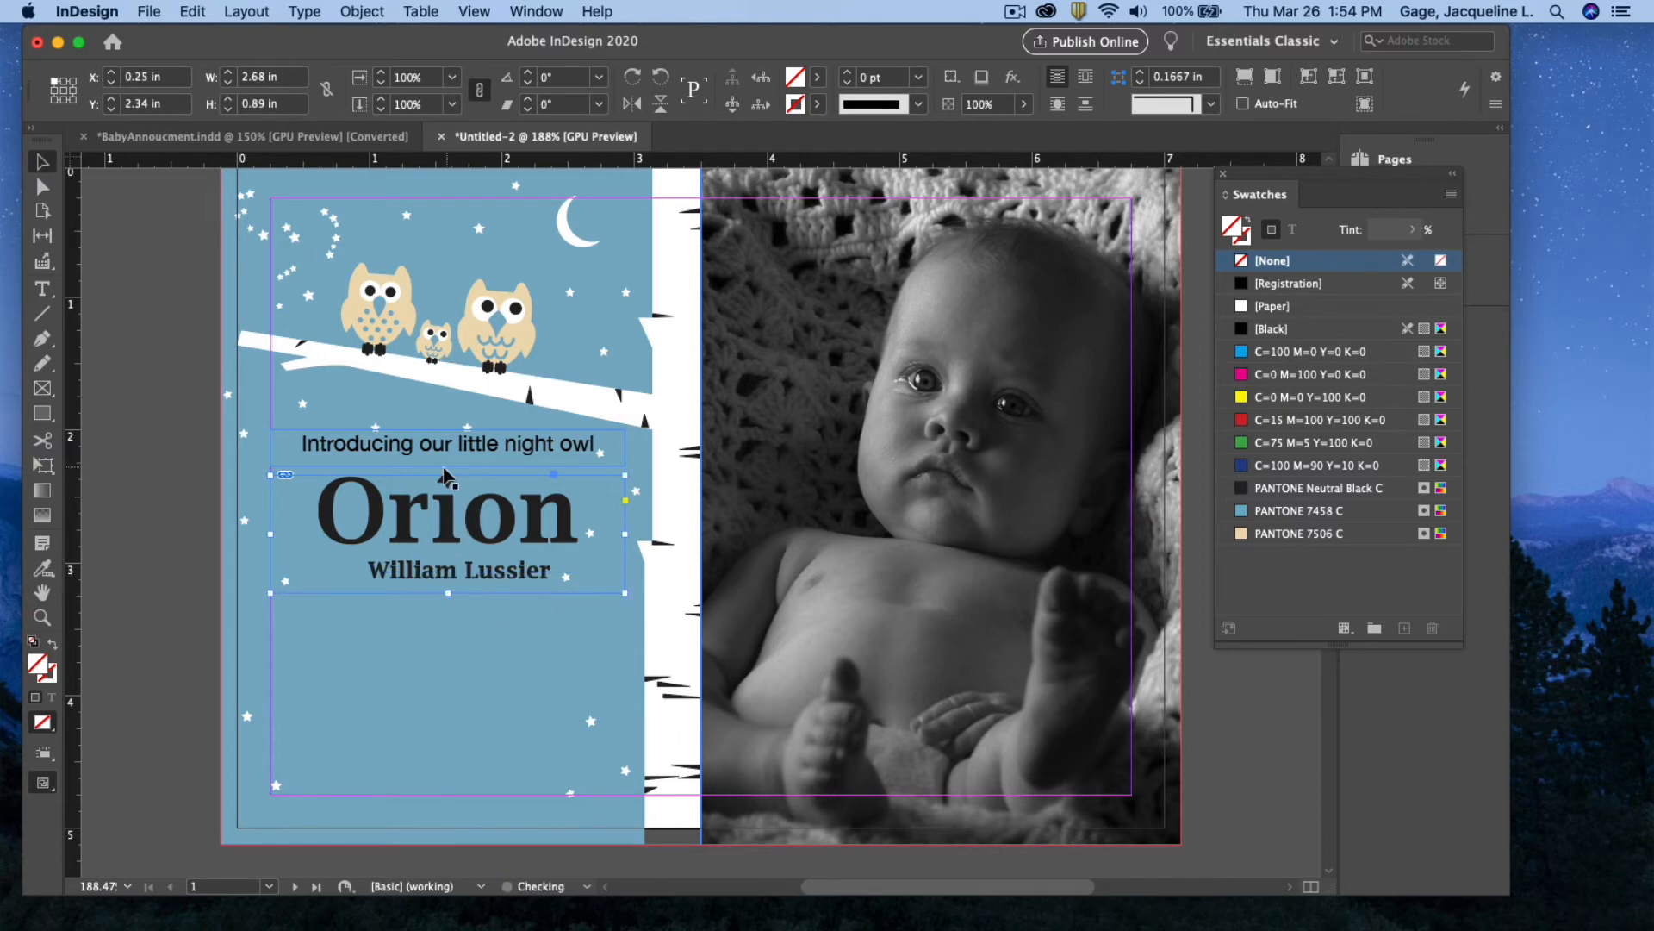
left_click_drag(448, 476, 447, 461)
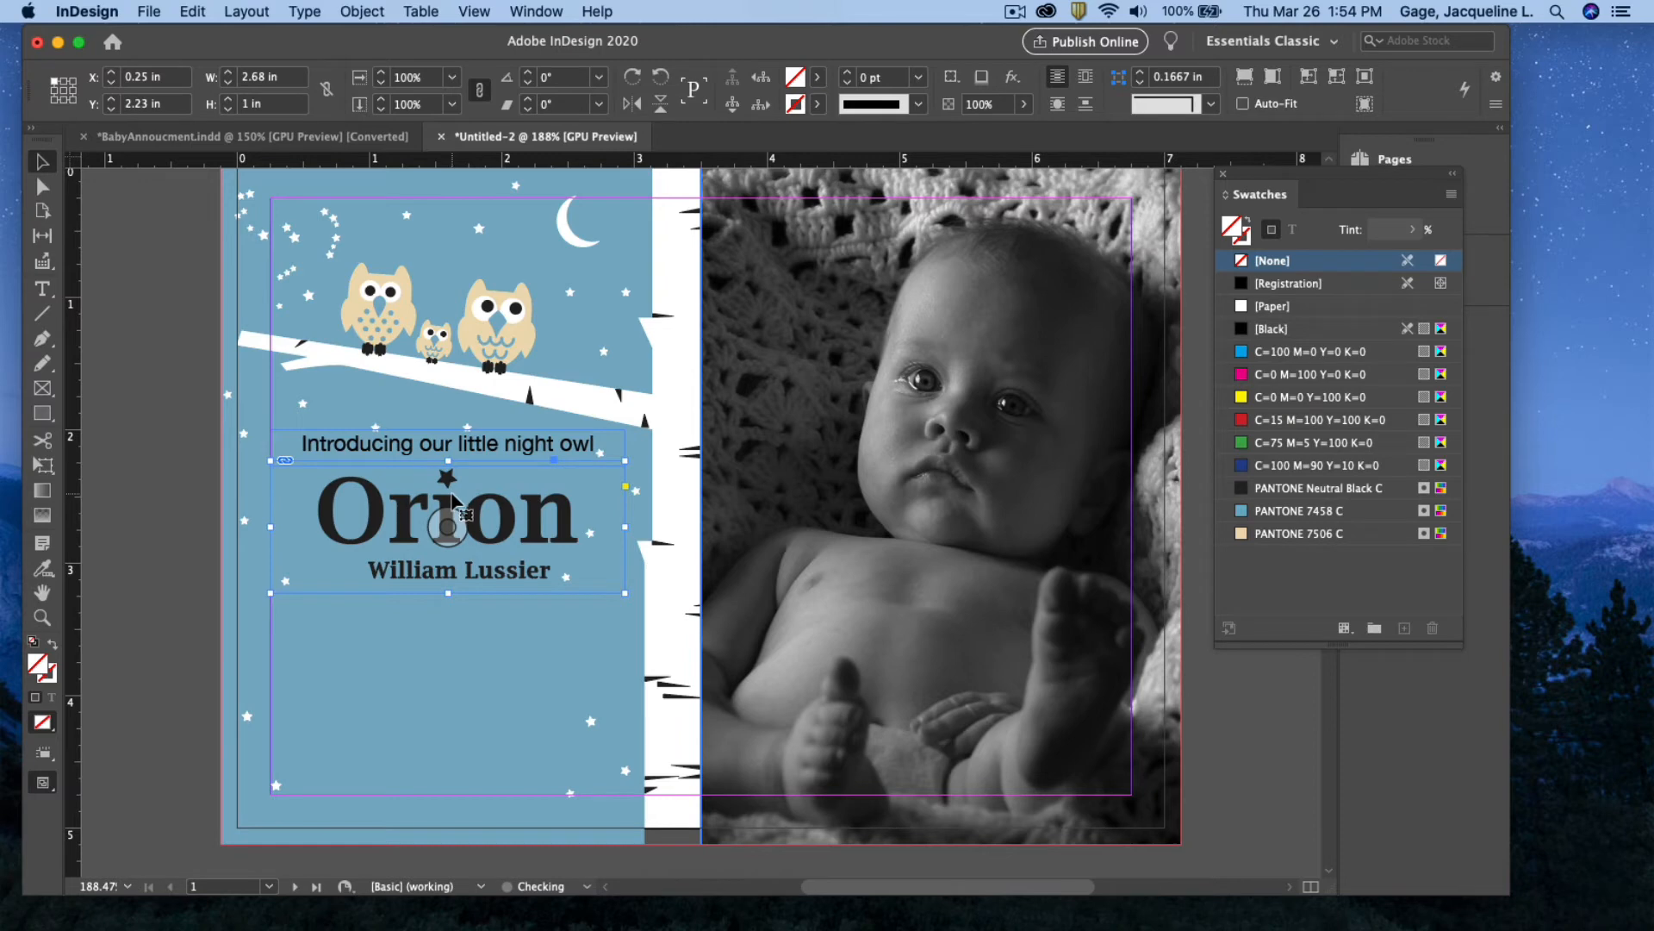
left_click(452, 80)
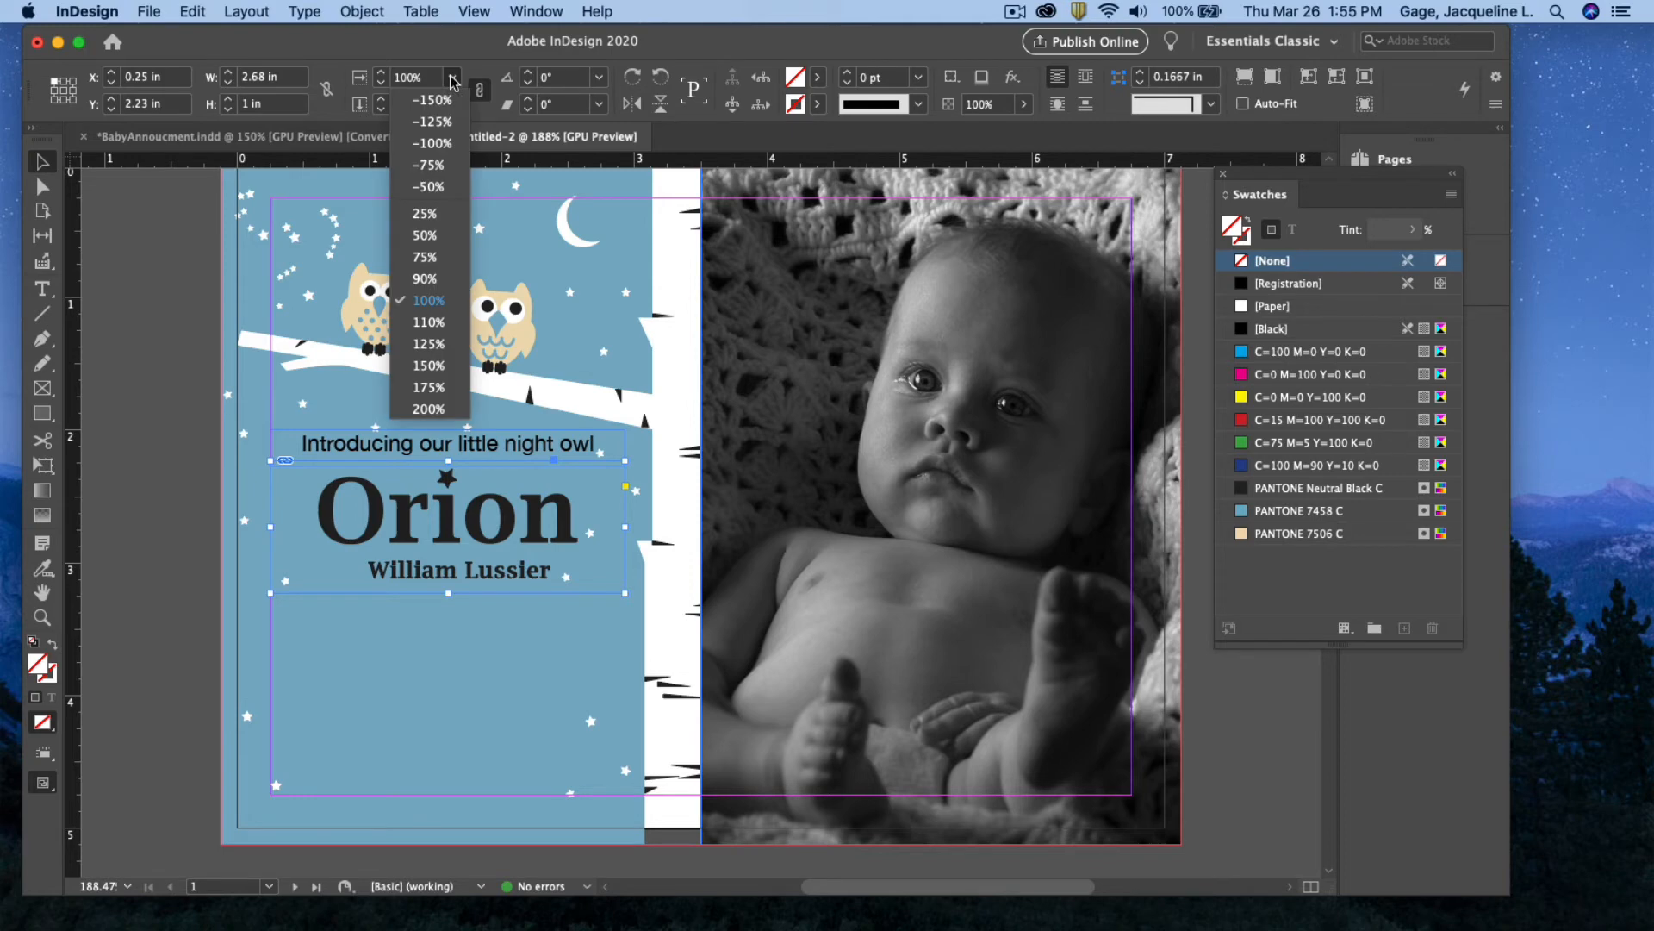
left_click(428, 256)
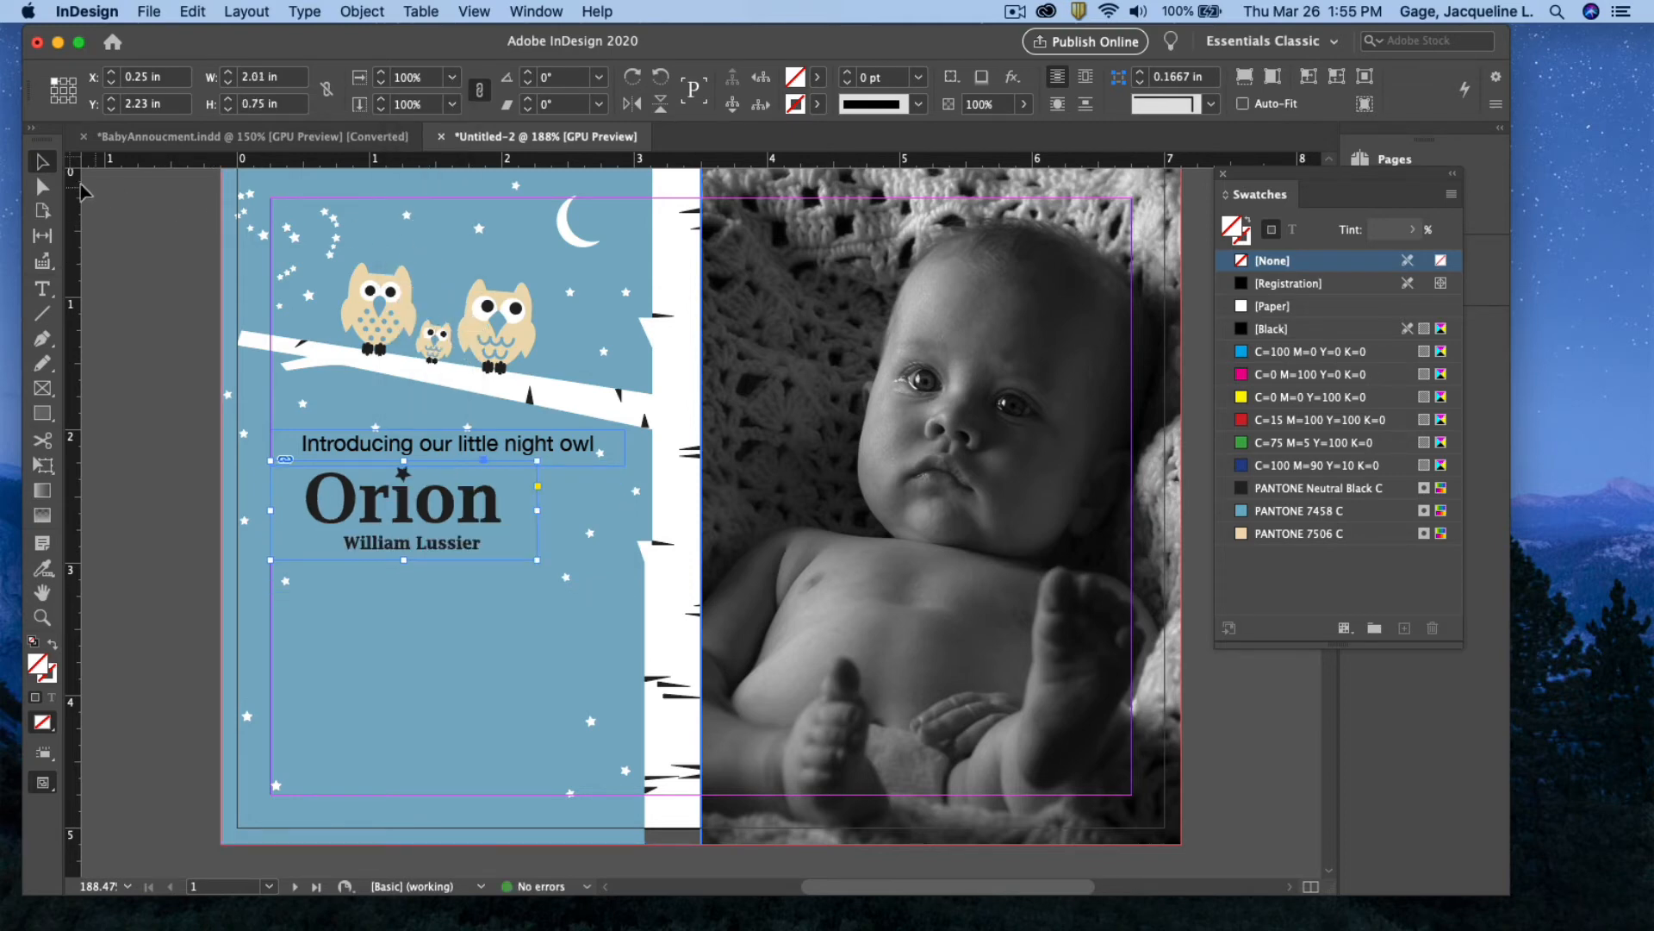
Centre the 75% logo frame beneath the intro line
left_click_drag(423, 512, 488, 523)
left_click(480, 598)
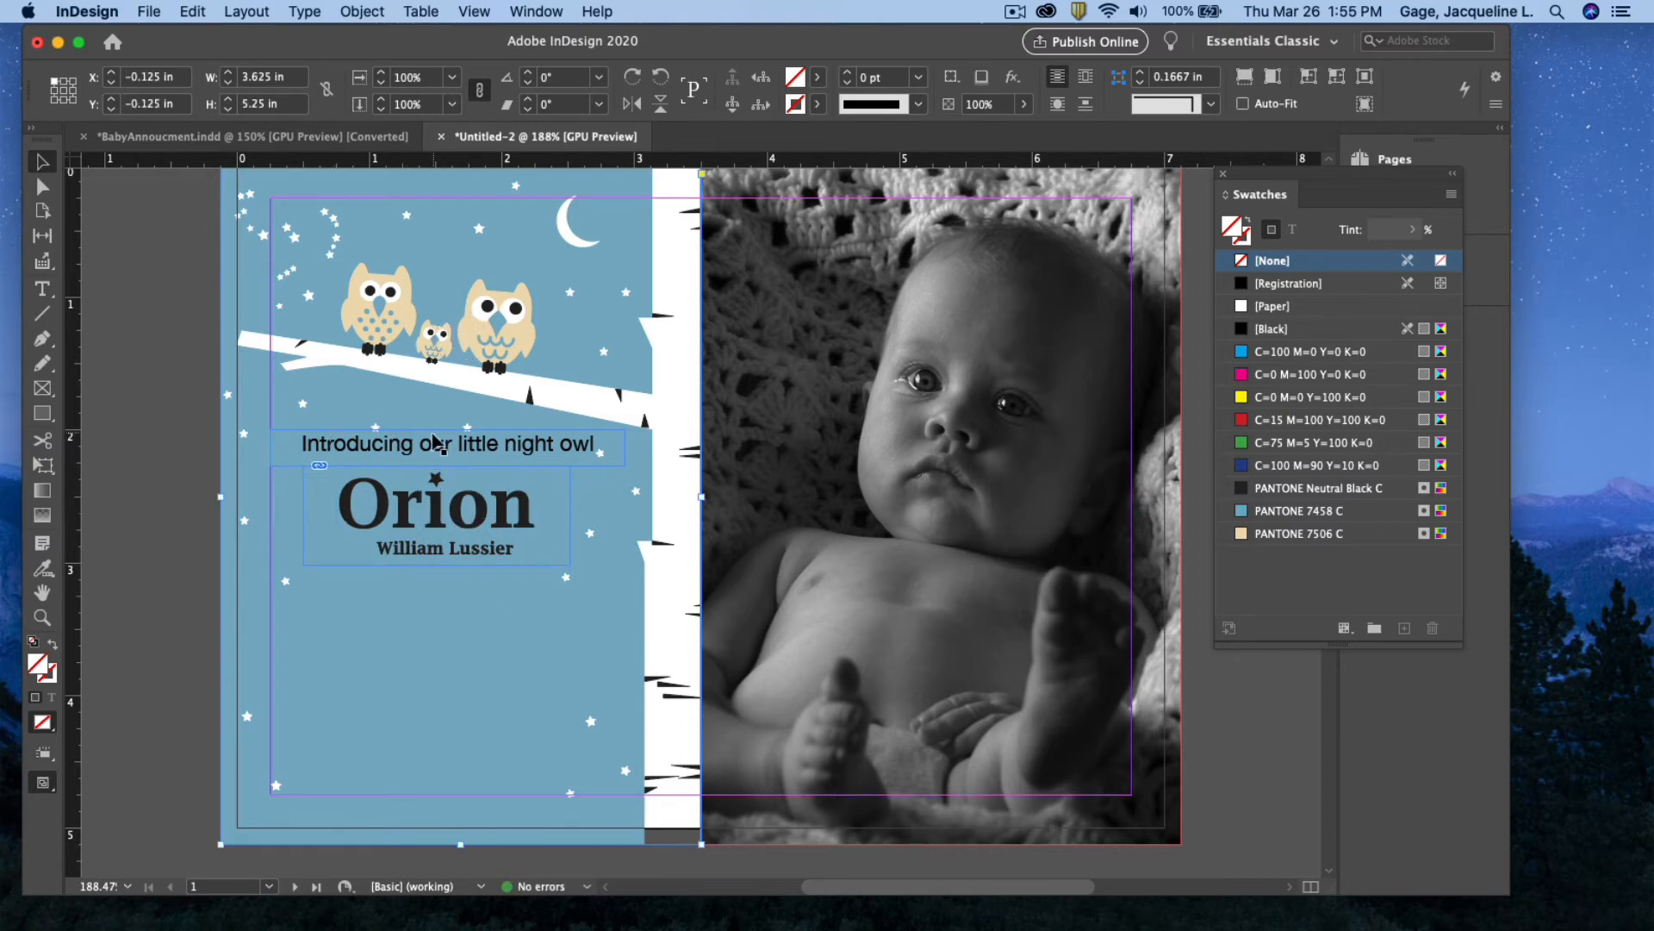
left_click(435, 514)
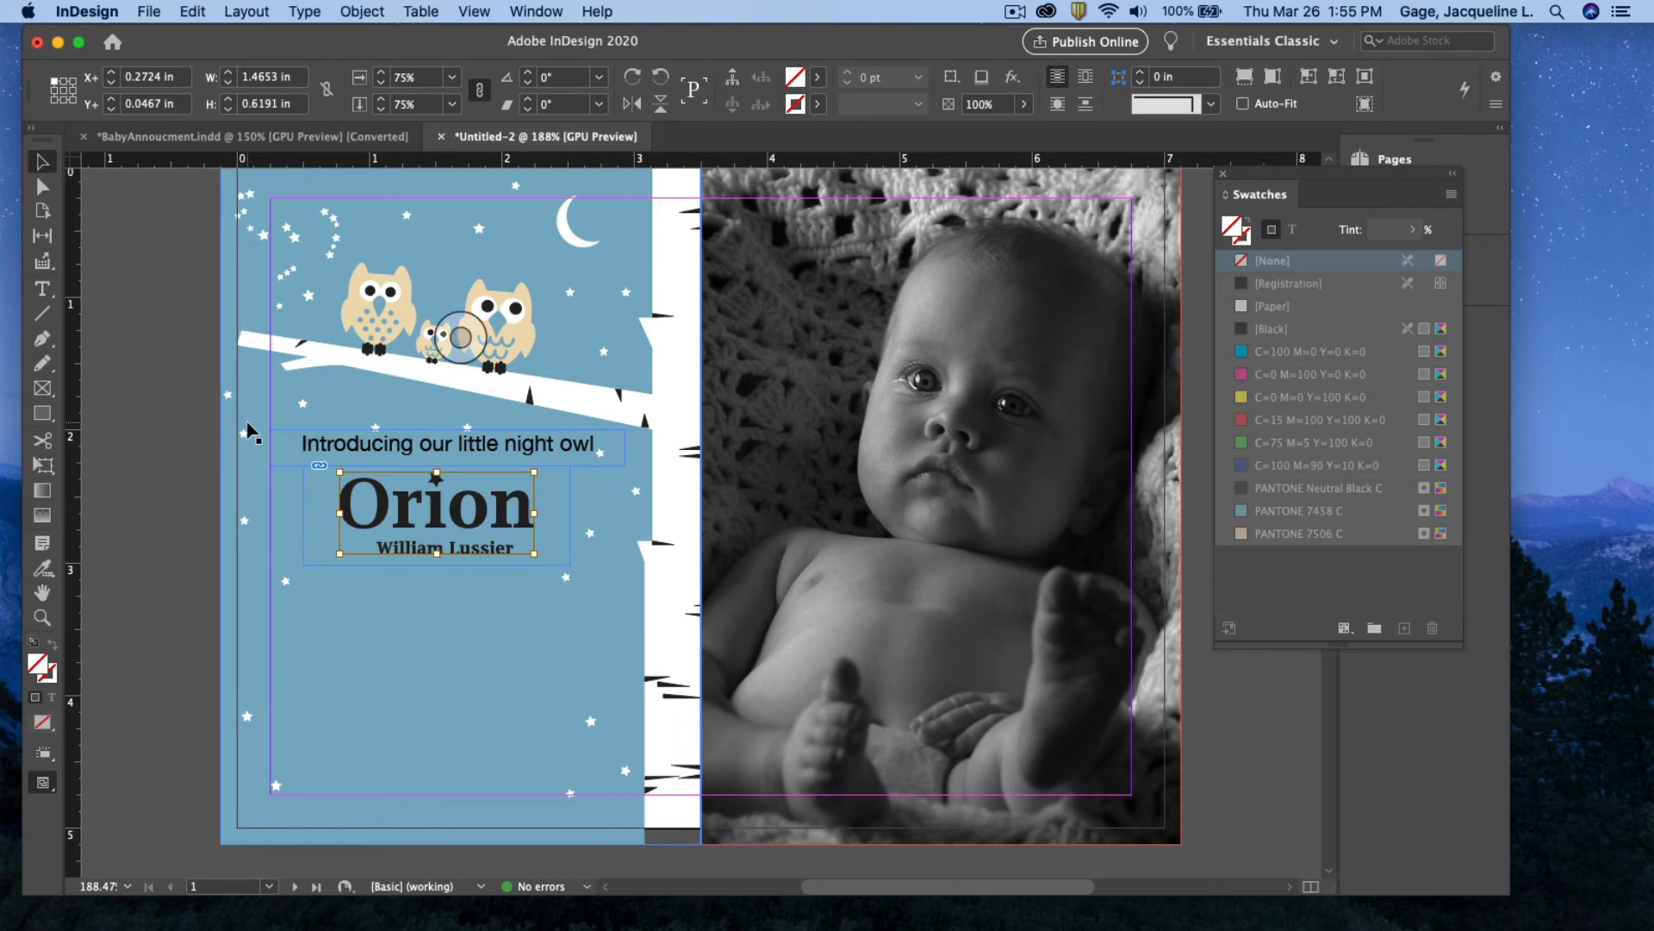
left_click(513, 519)
left_click_drag(538, 514, 560, 514)
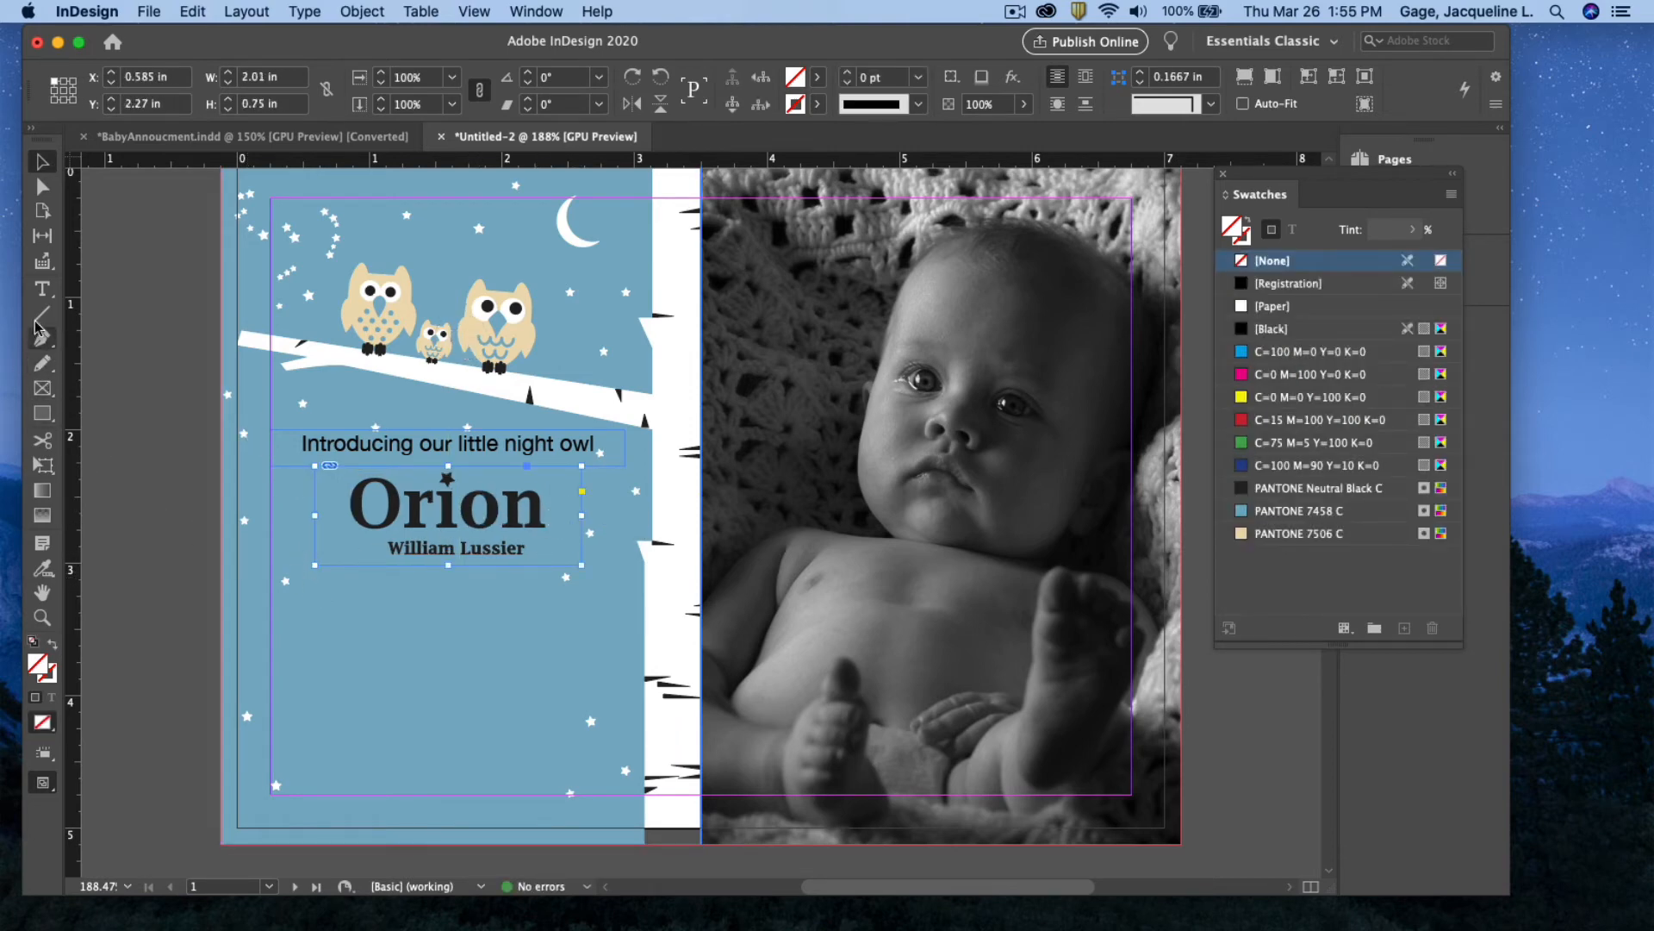
left_click(41, 288)
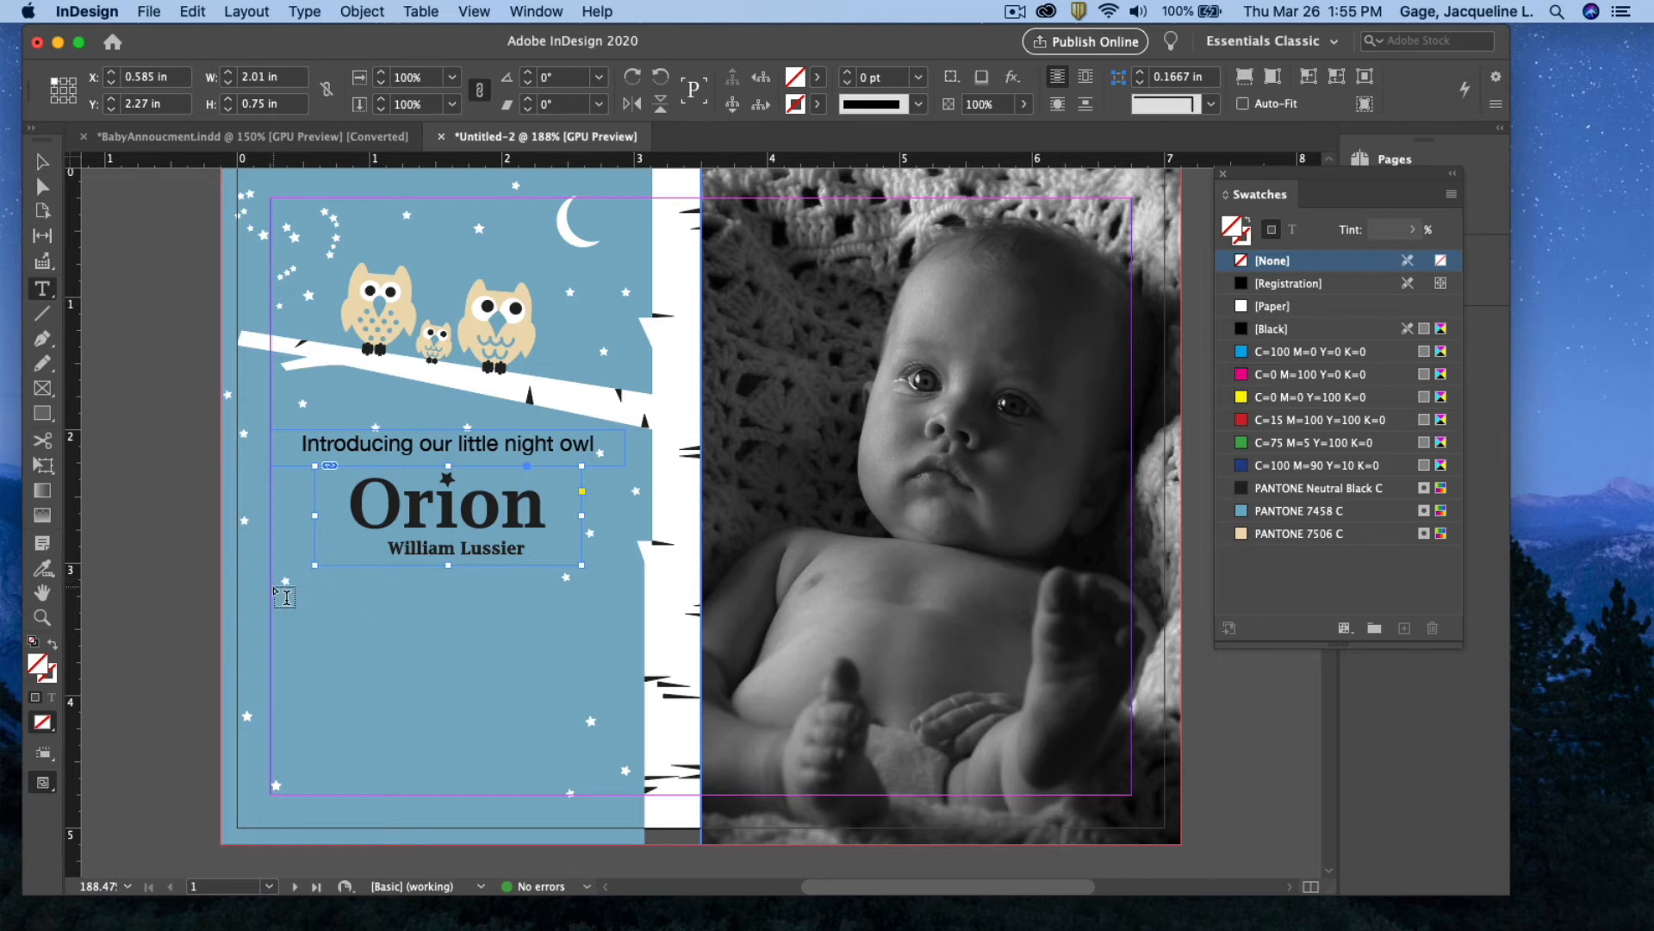
Type 'Arrived August 16, 2012 at 5:44PM' and '7 puonds • 3 ounces • 20 inches' in a new frame
left_click_drag(271, 587, 633, 654)
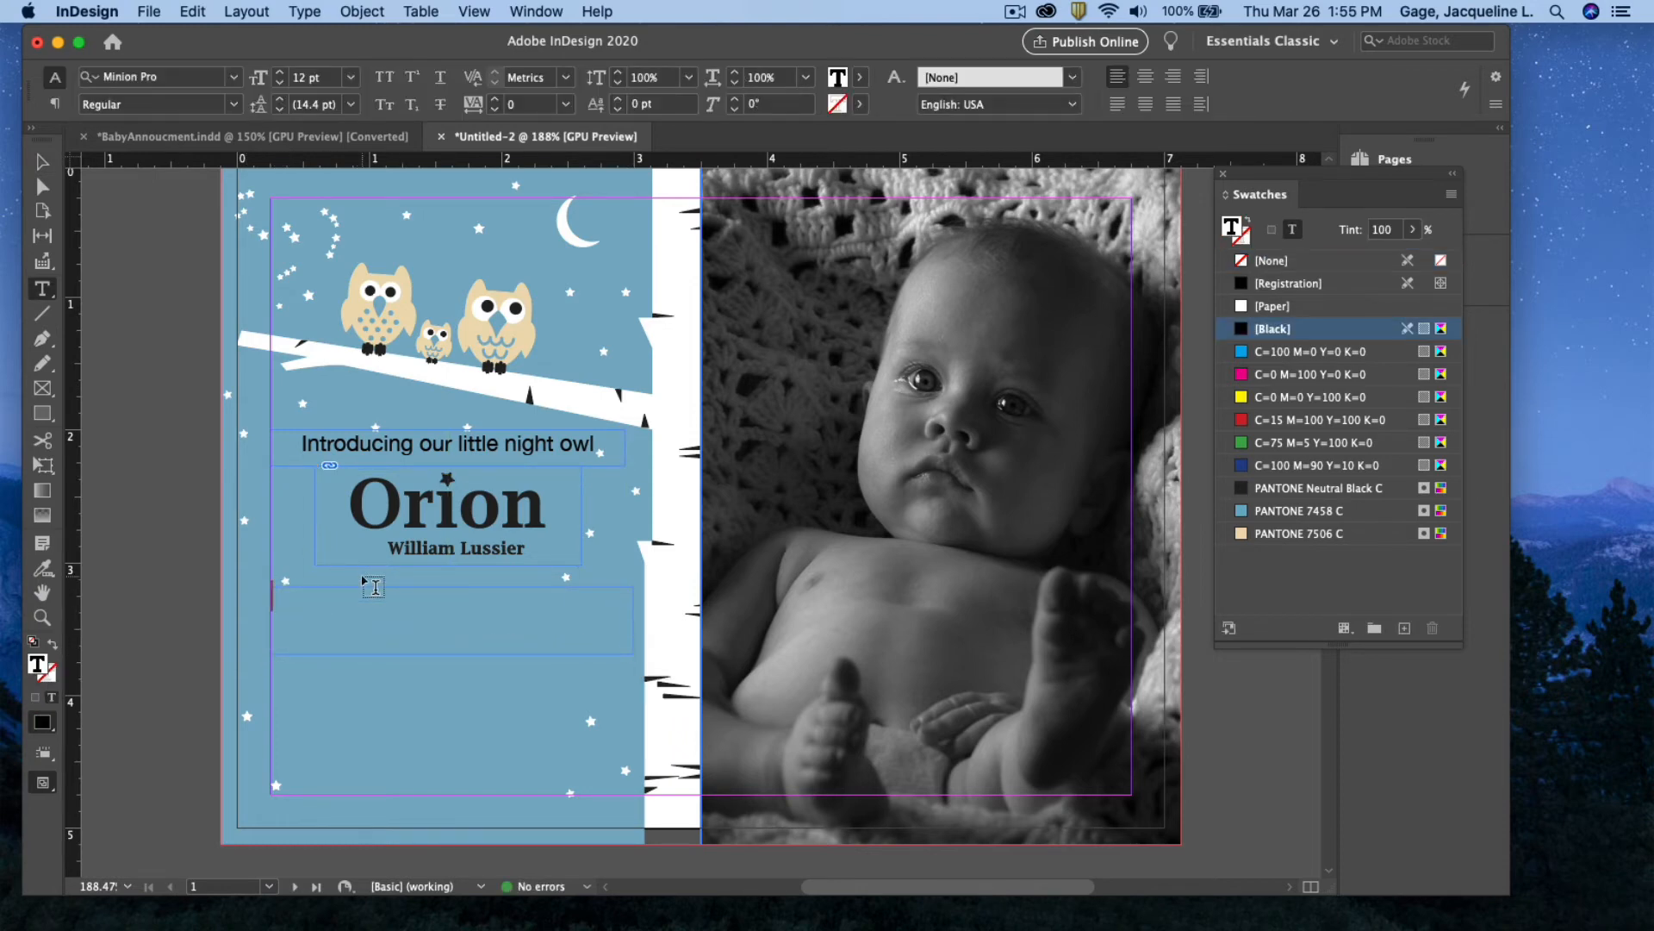
type("Arrived A")
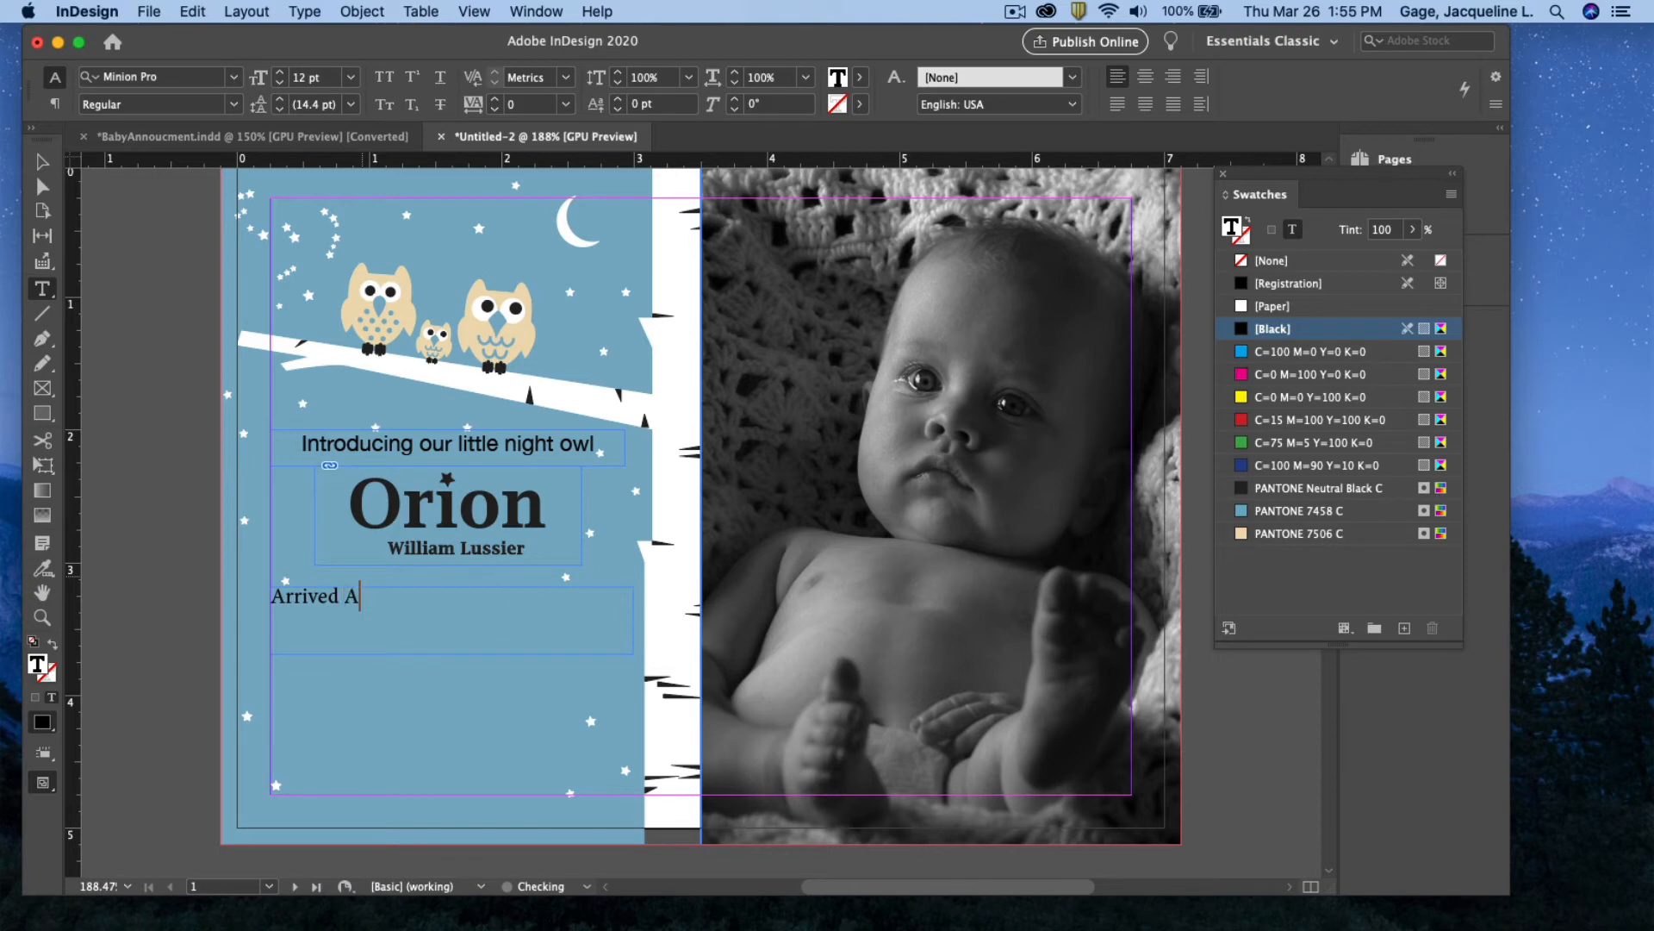
type("ugust 16, 2012")
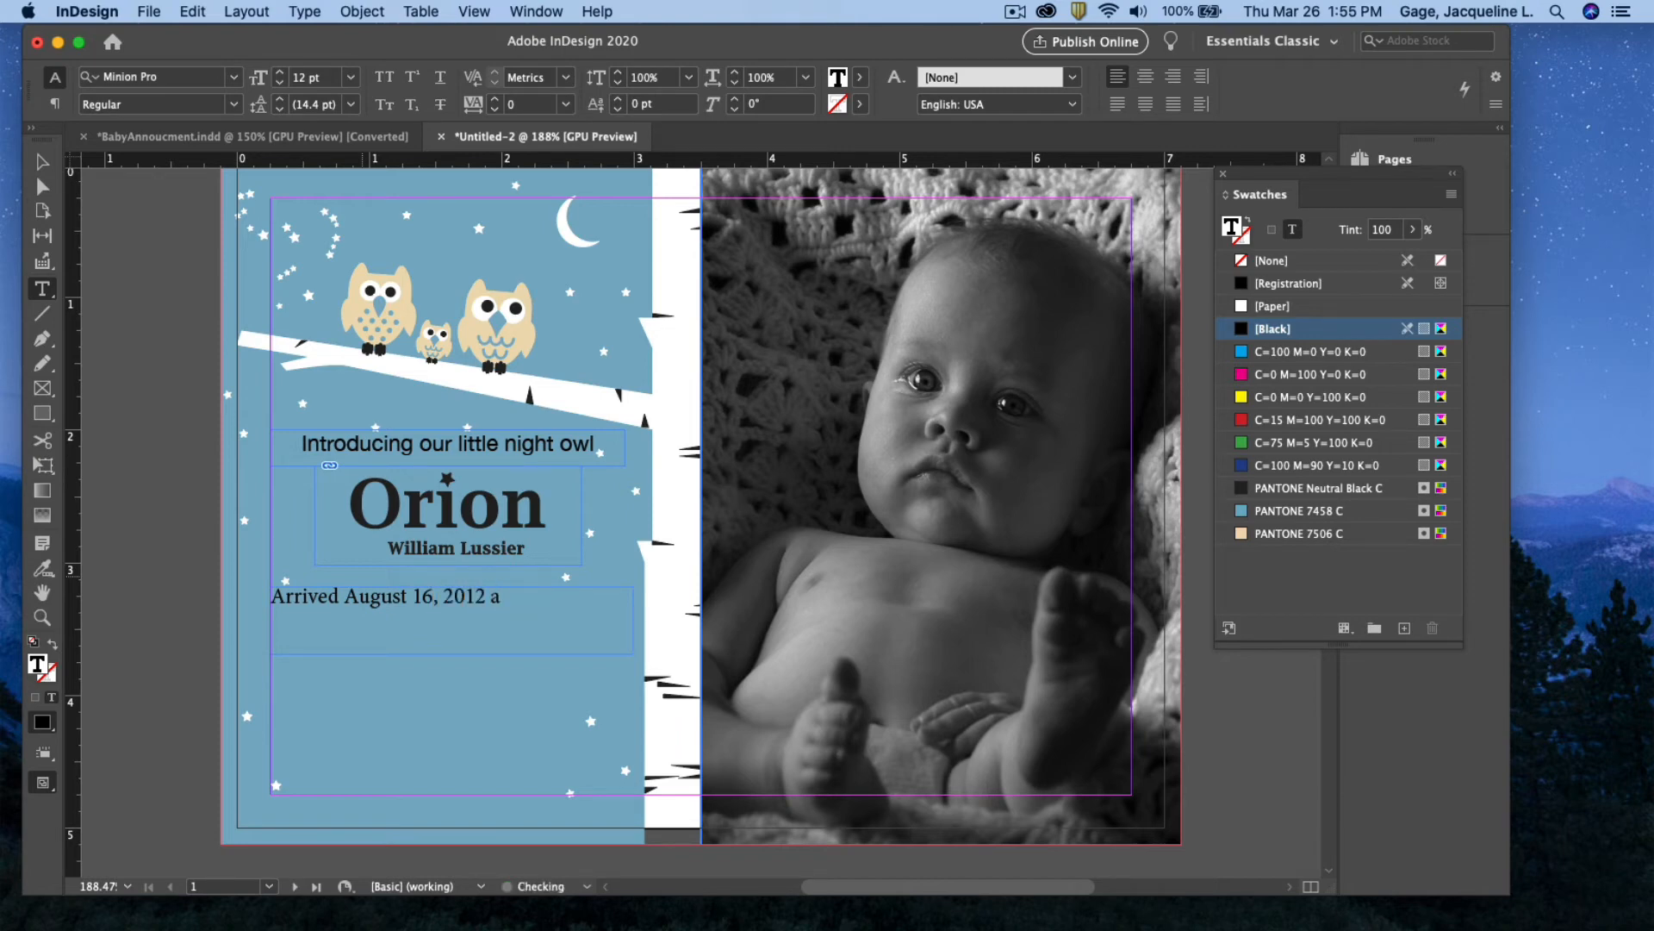
type(" at 5:44PM")
key("Return")
type("7 puonds")
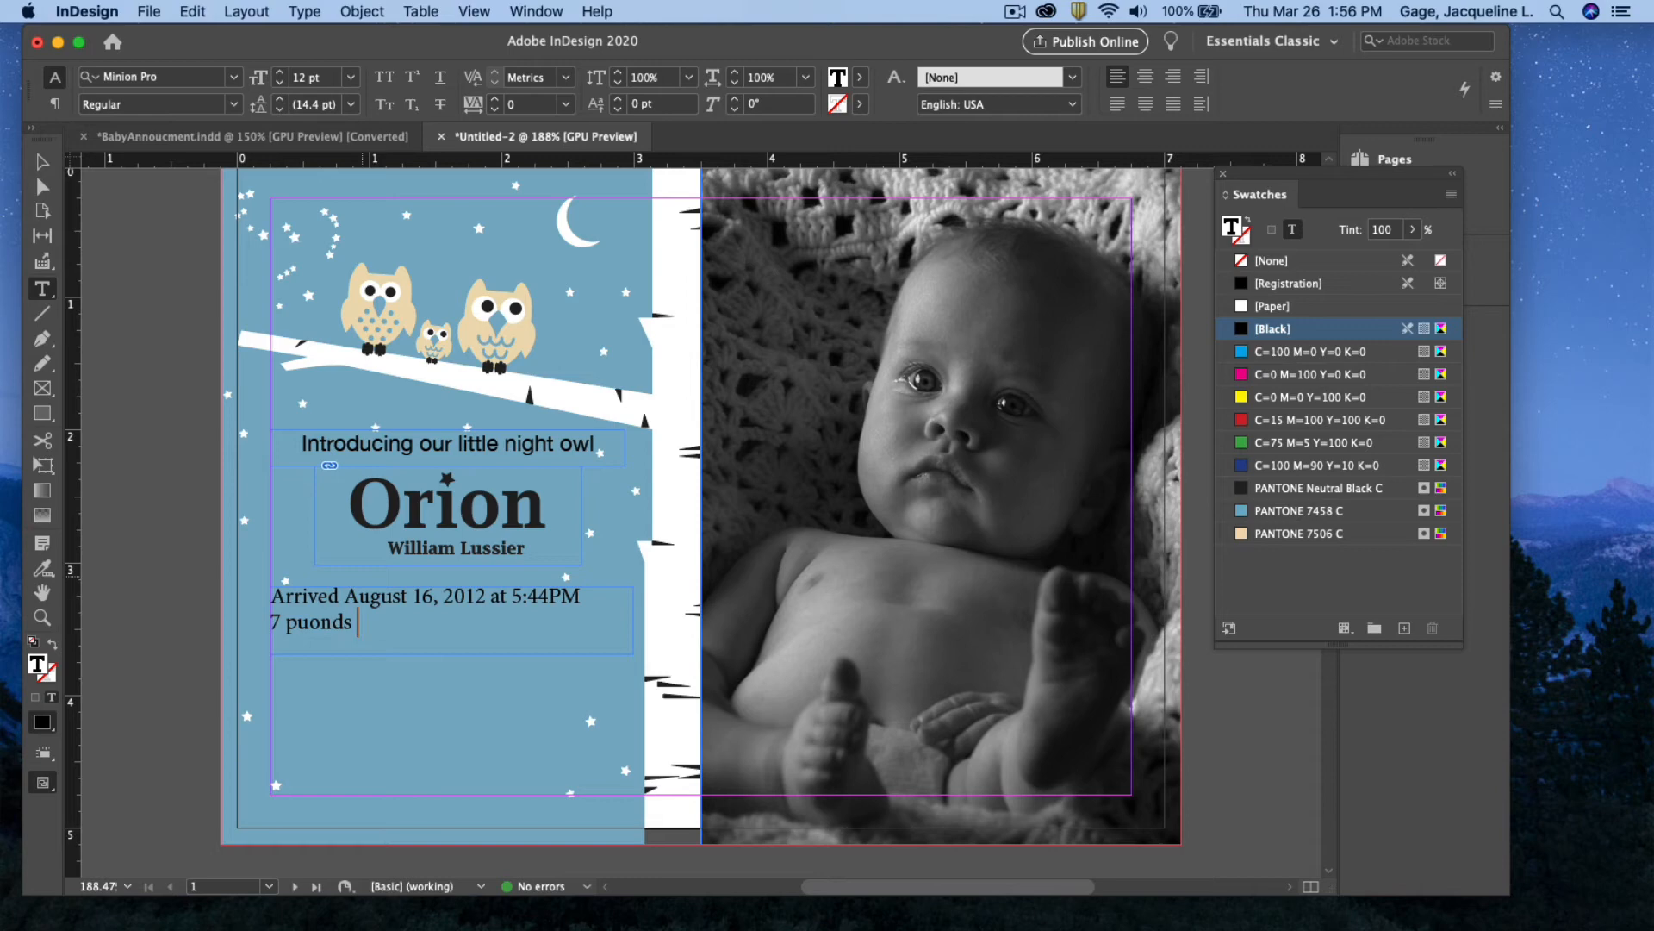
type("• ounces •")
left_click(370, 622)
type("3")
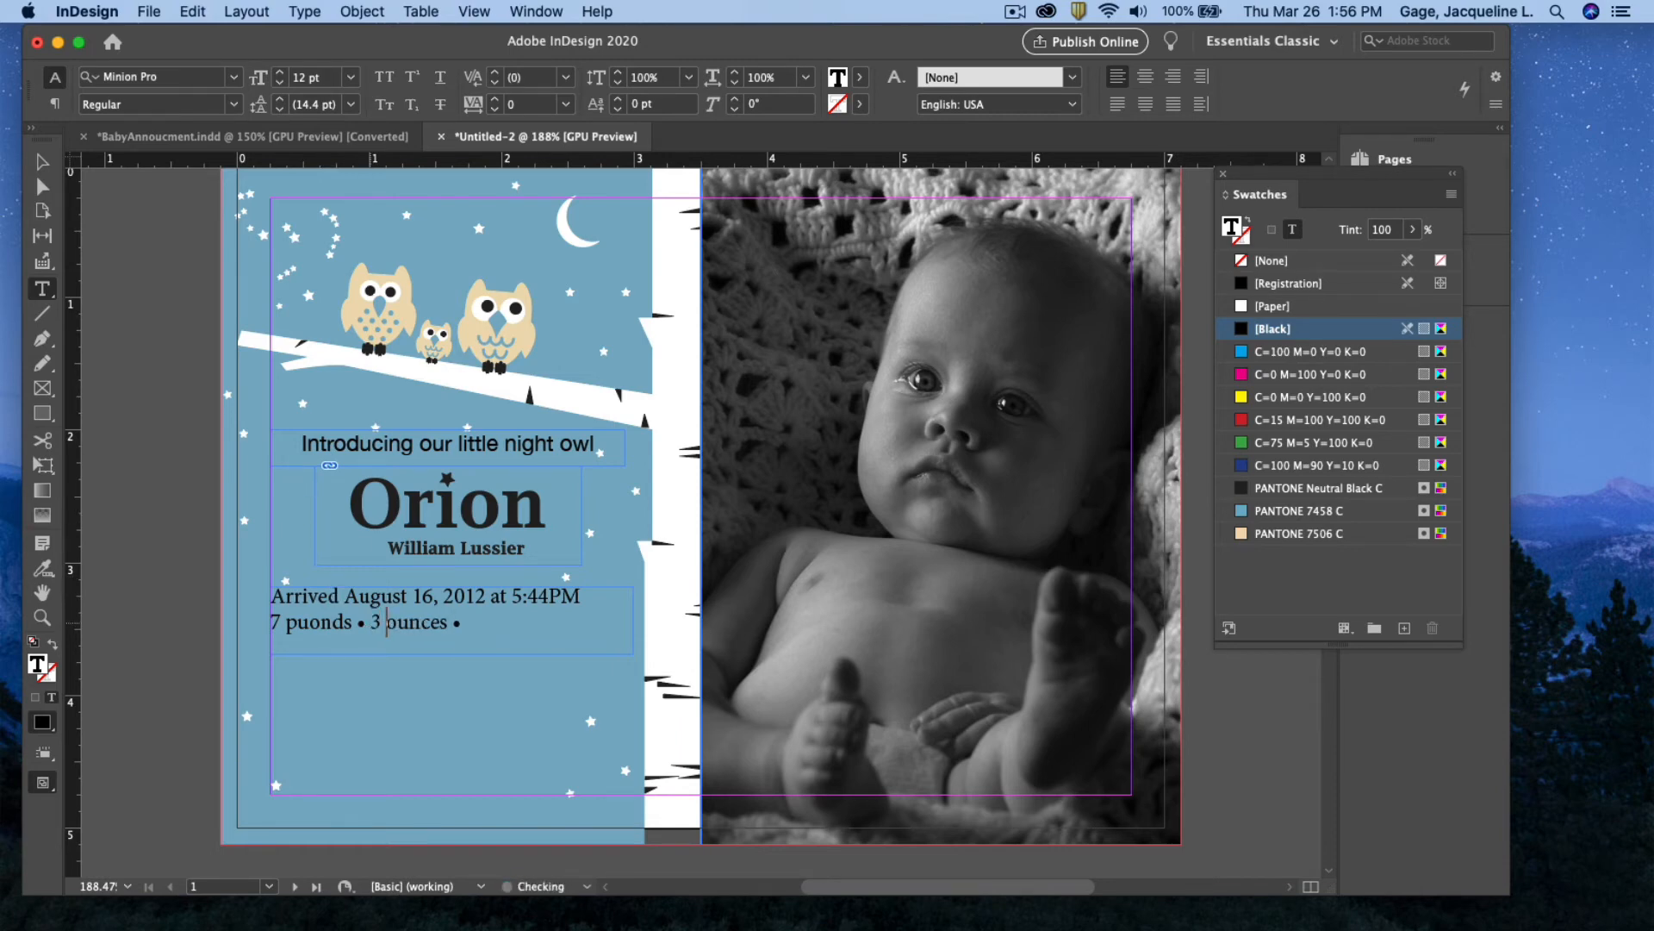
left_click(478, 628)
type("20 inches")
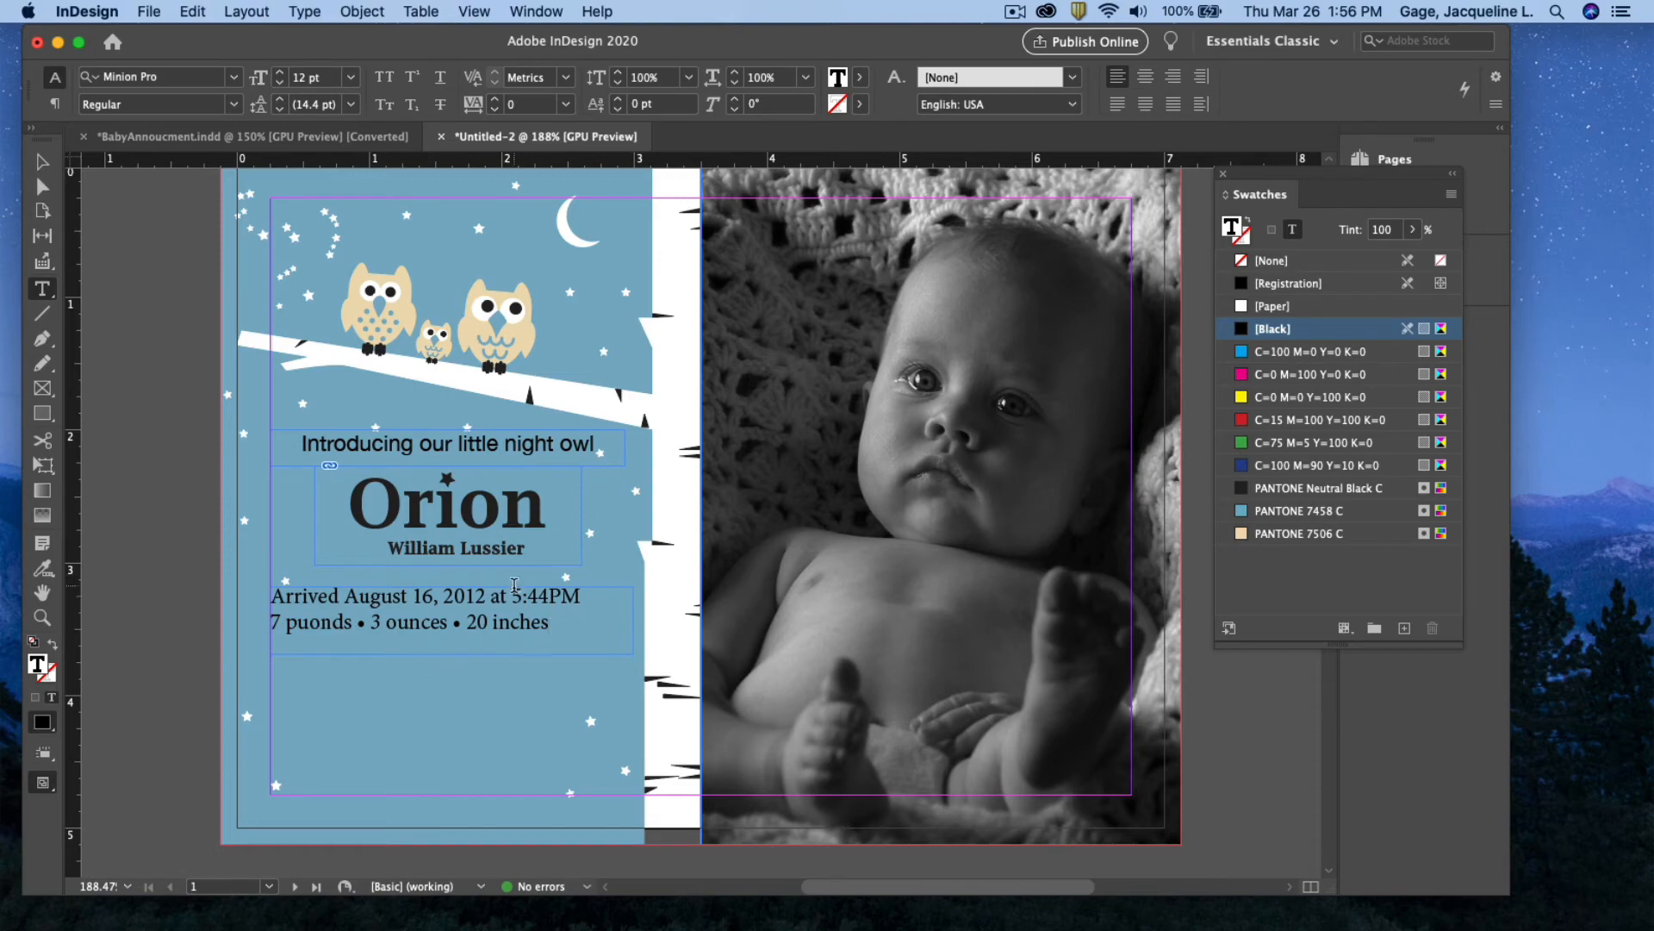
left_click_drag(556, 621, 274, 573)
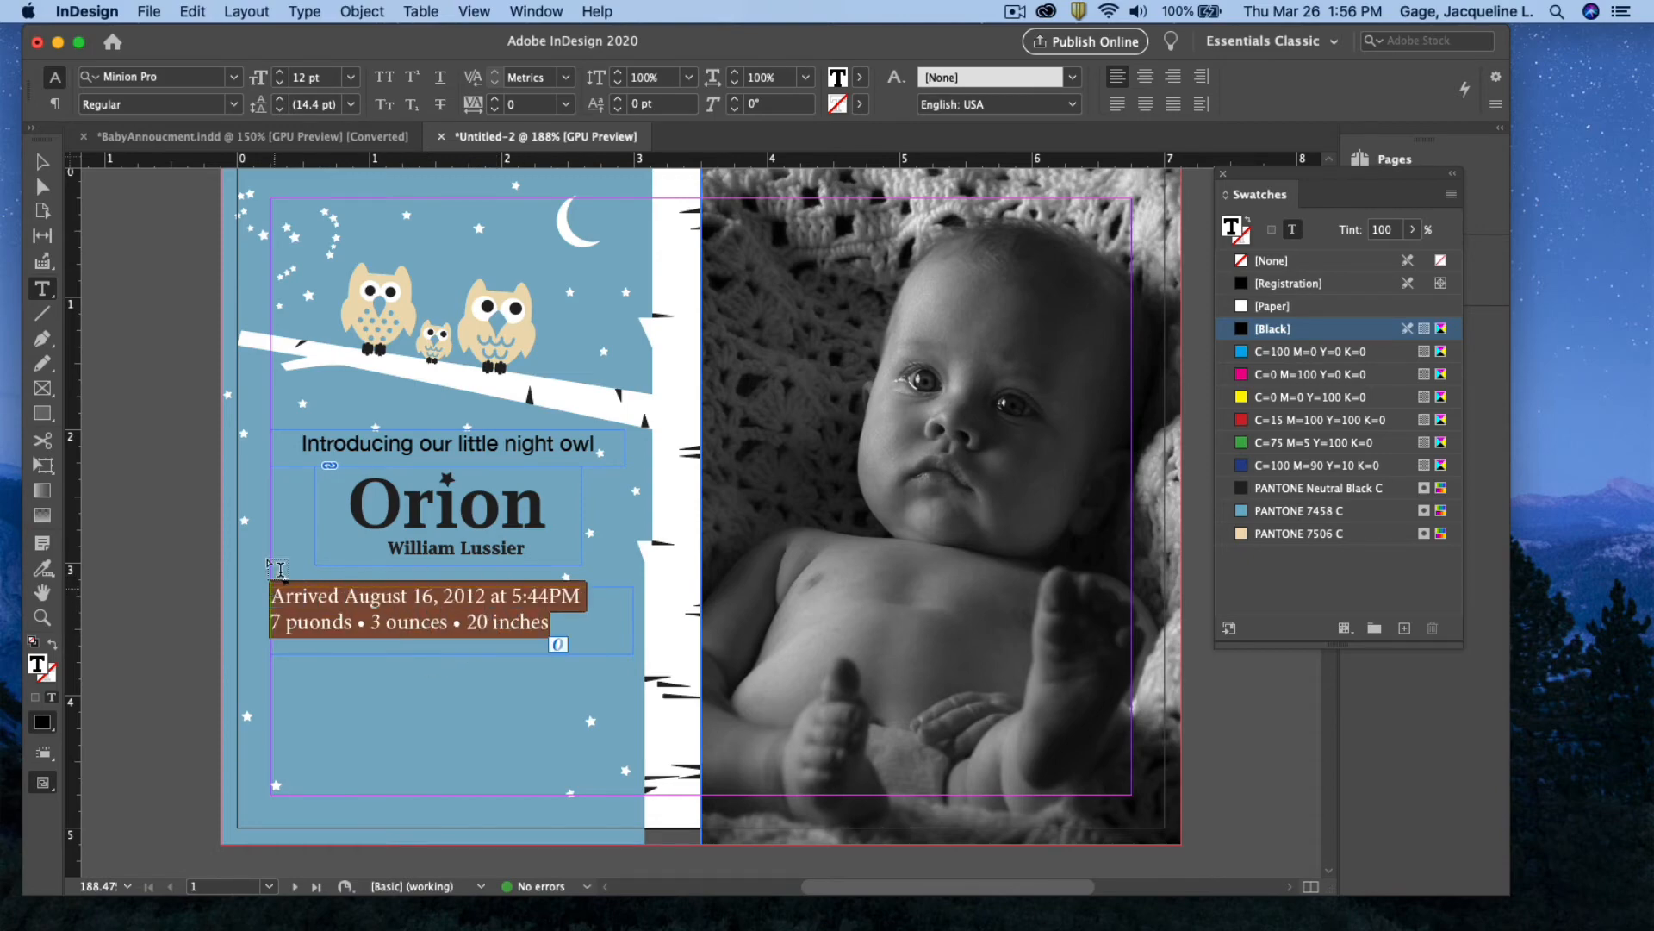
Set both birth-detail lines in Helvetica Neue Regular, centred in their frame
left_click(234, 76)
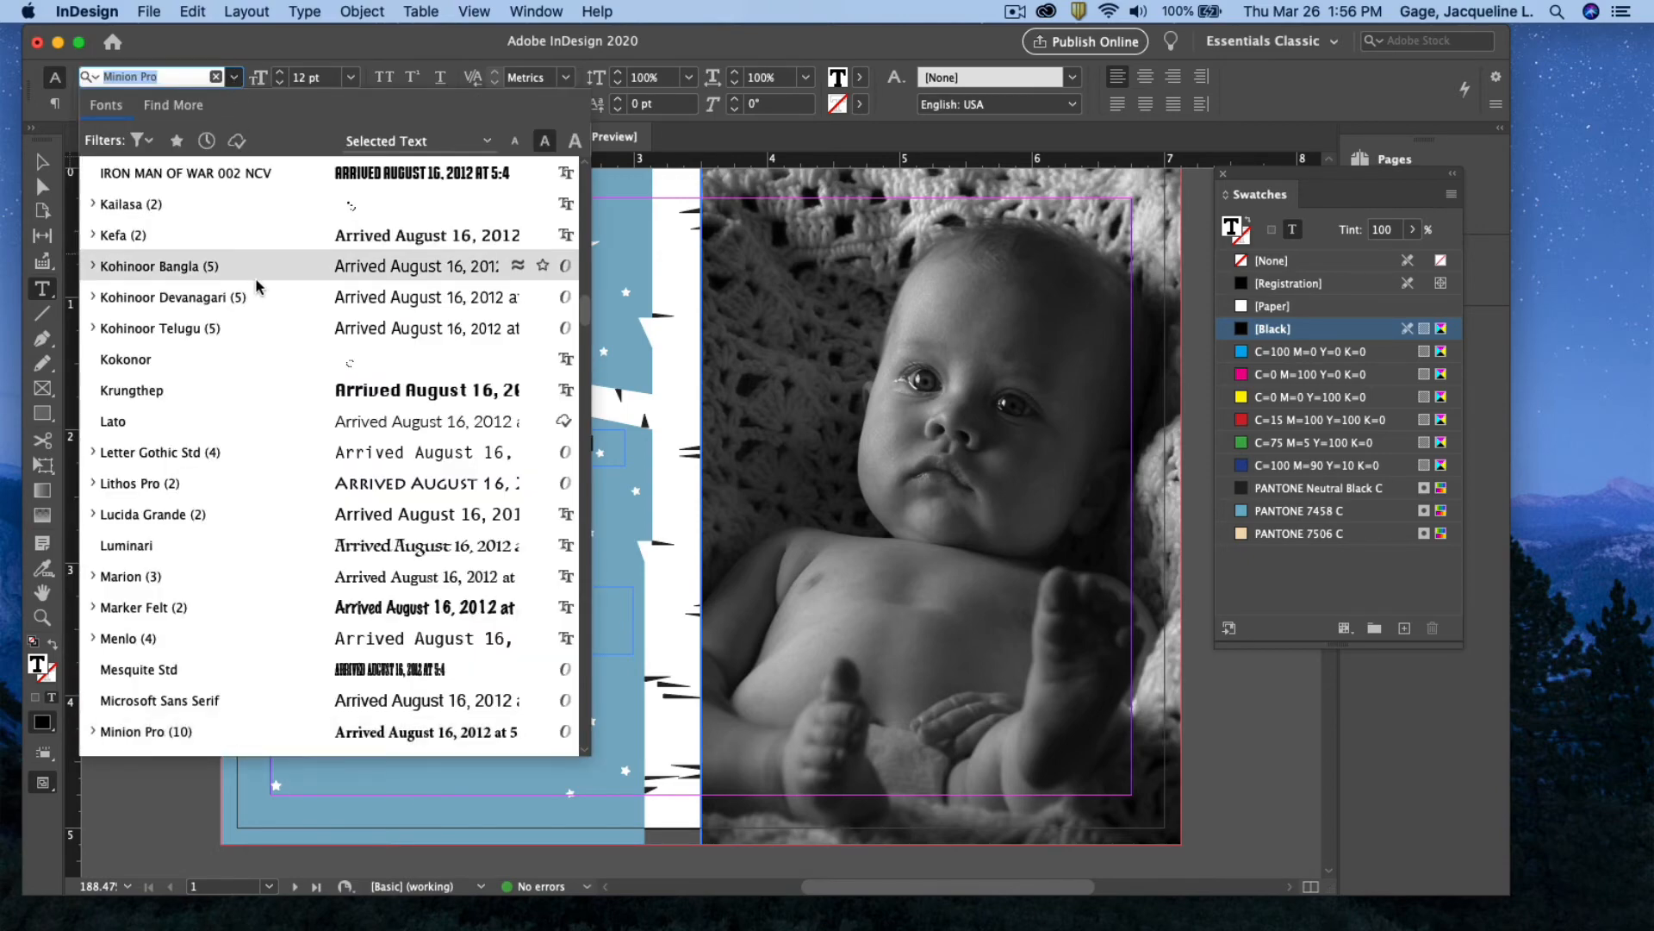
scroll(261, 293, "up", 10)
scroll(261, 293, "up", 5)
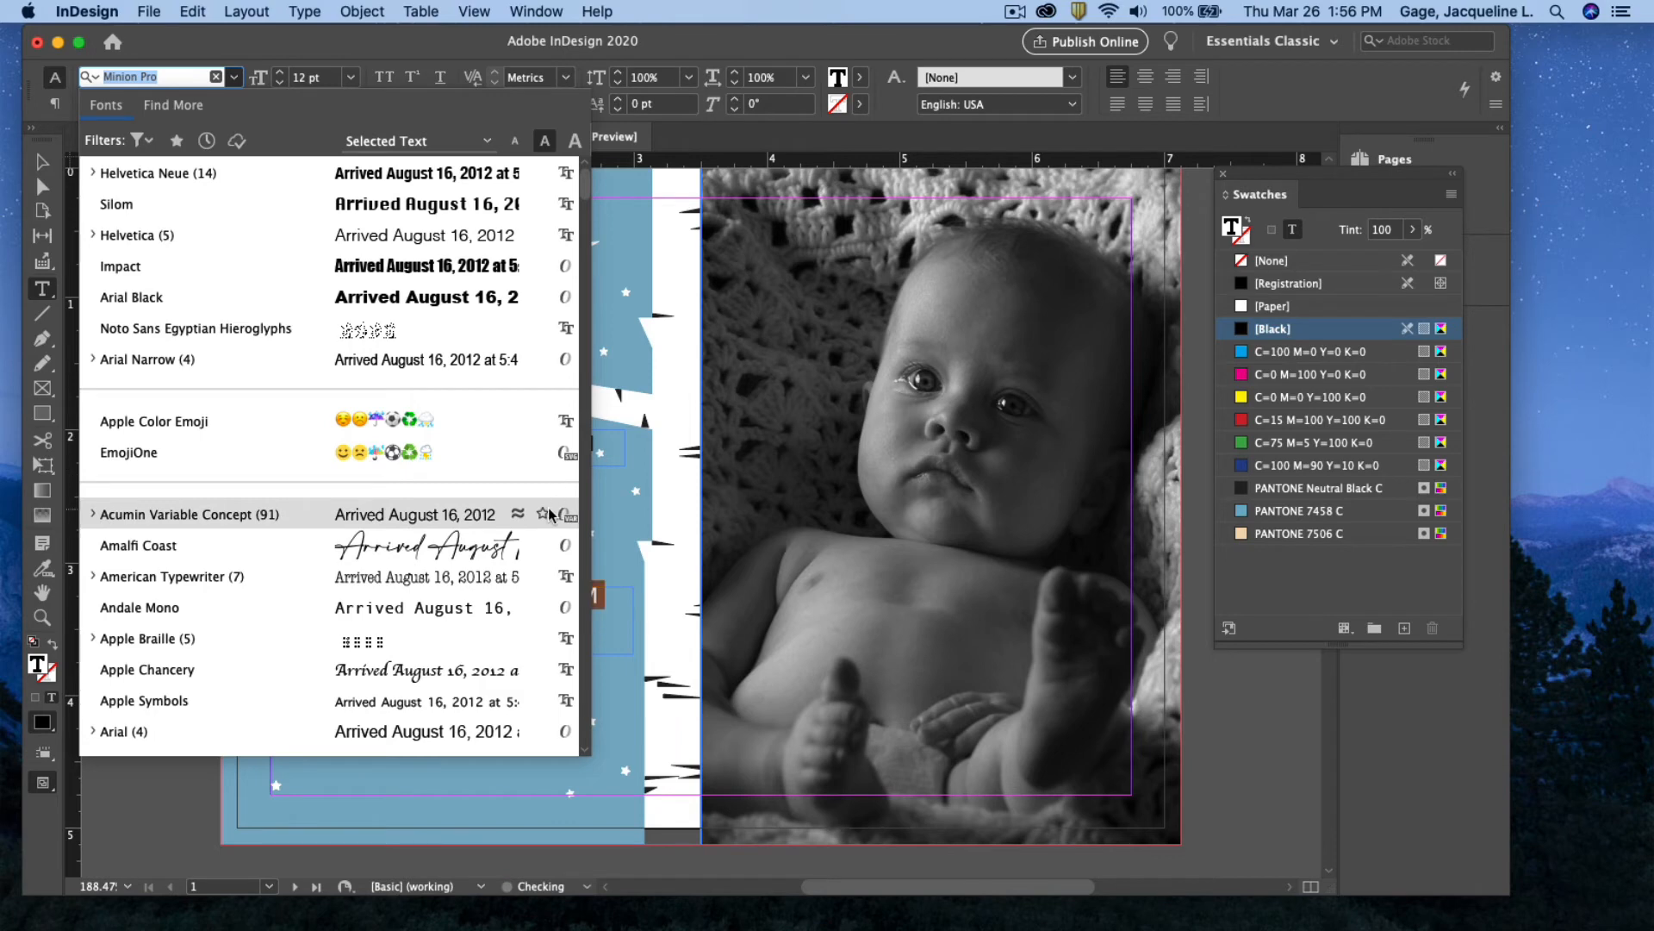
left_click(93, 174)
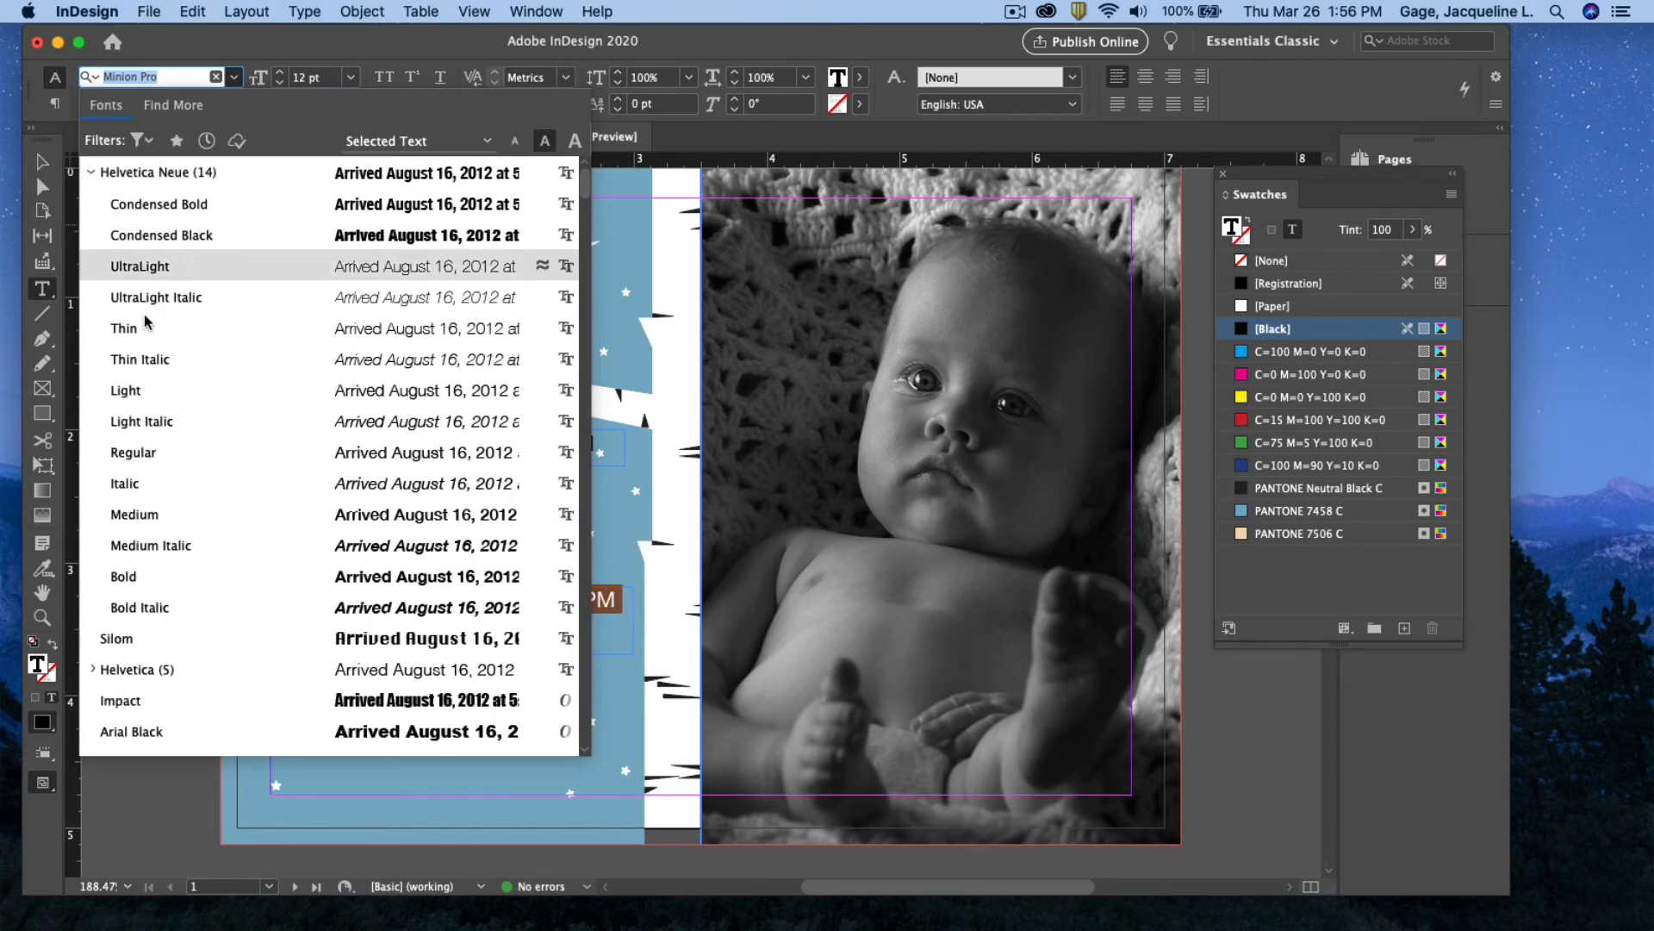
left_click(148, 452)
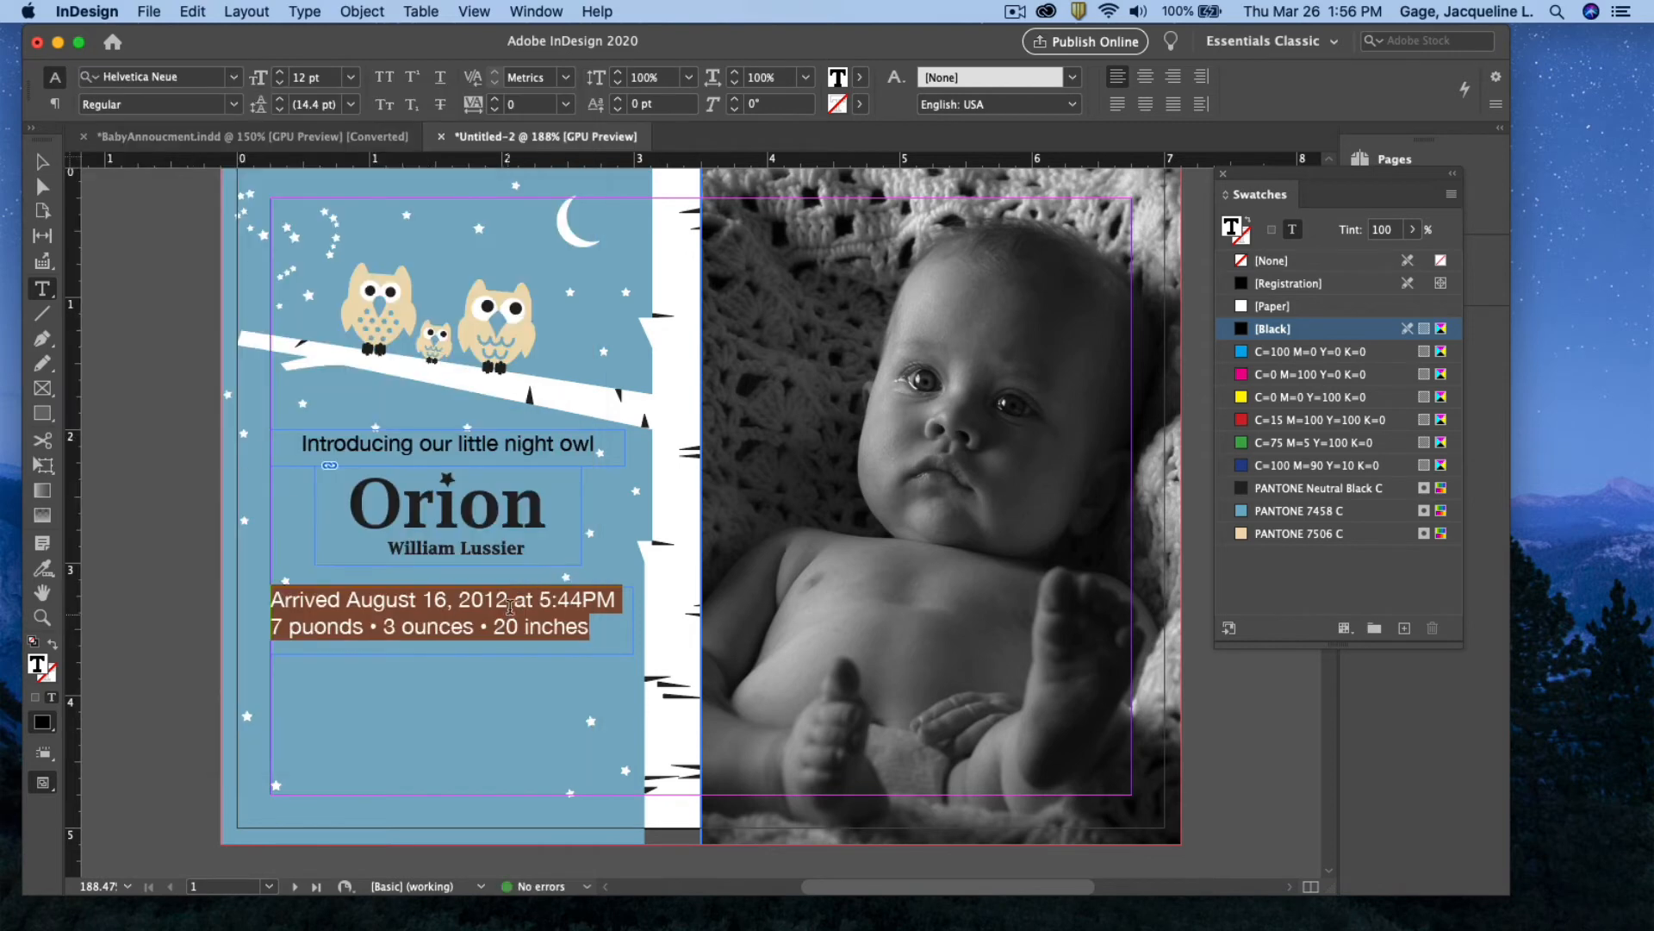
left_click(1144, 80)
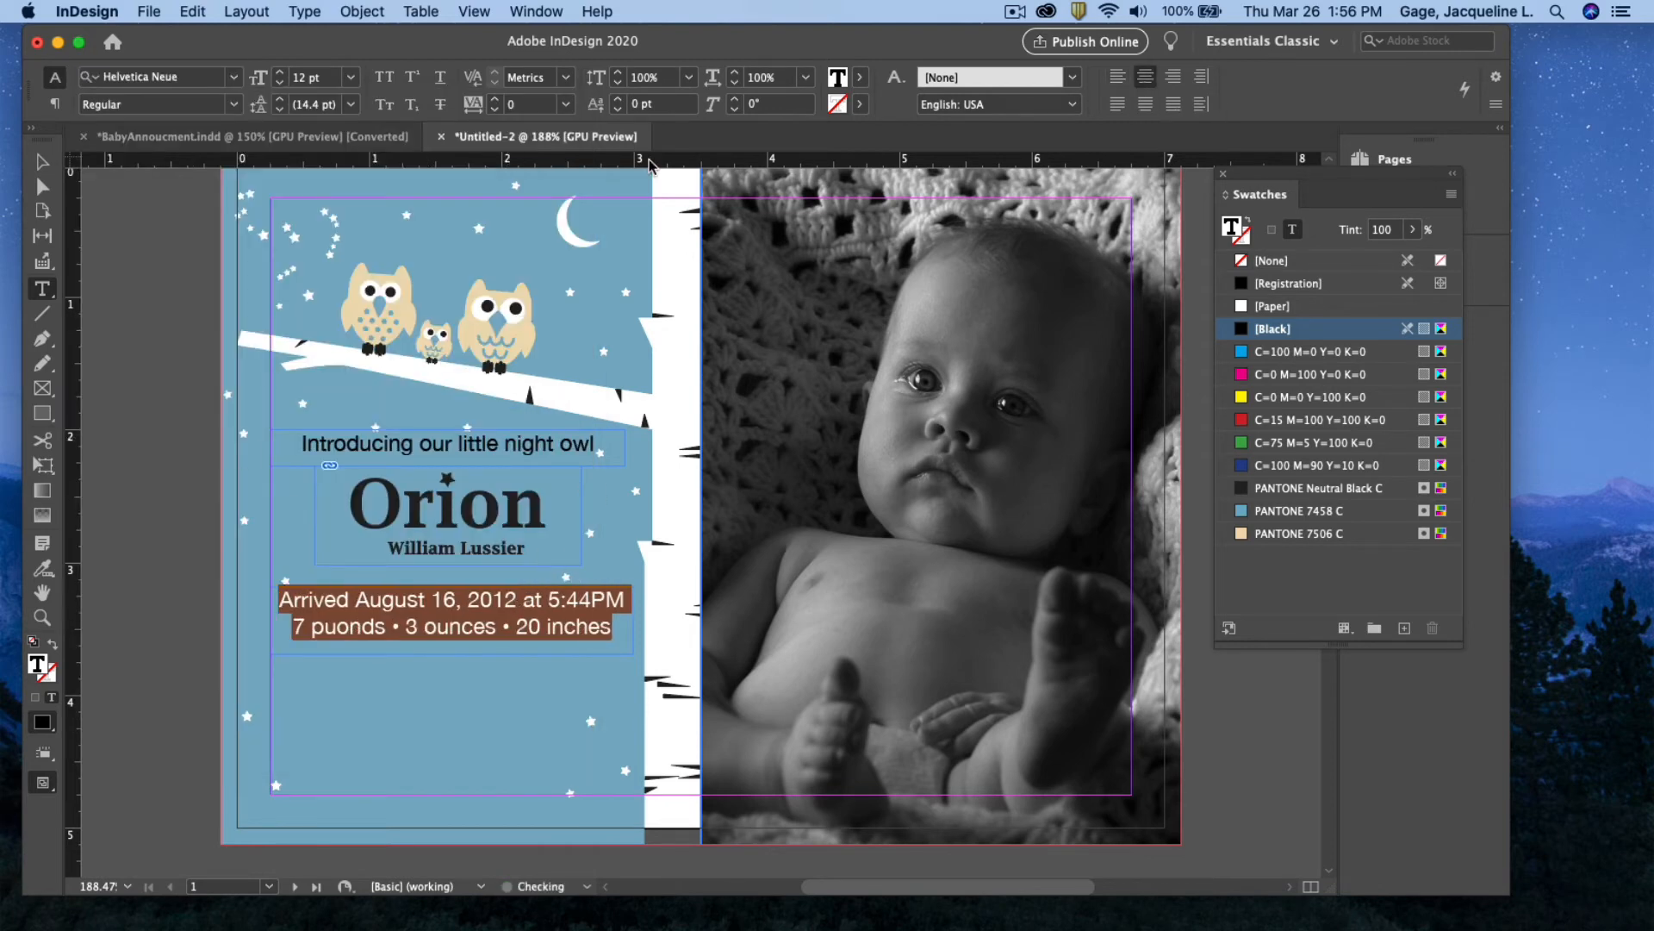
left_click(38, 168)
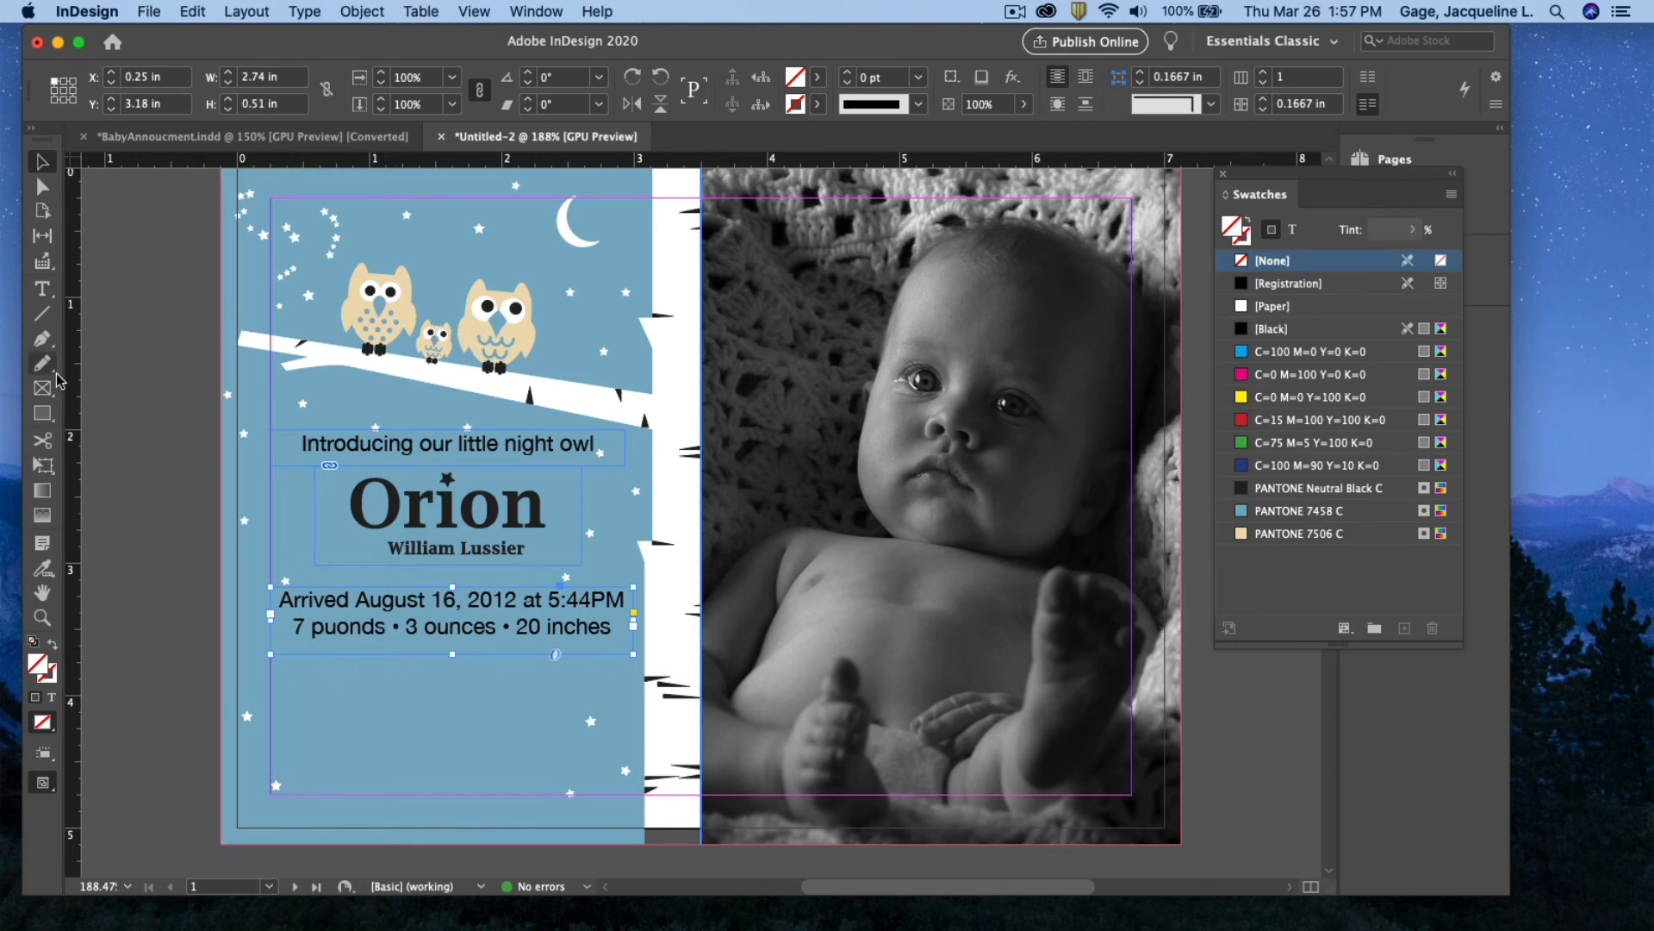
Type 'Welocomed with love by' and the parents' names on separate lines in a frame near the page bottom
left_click(41, 288)
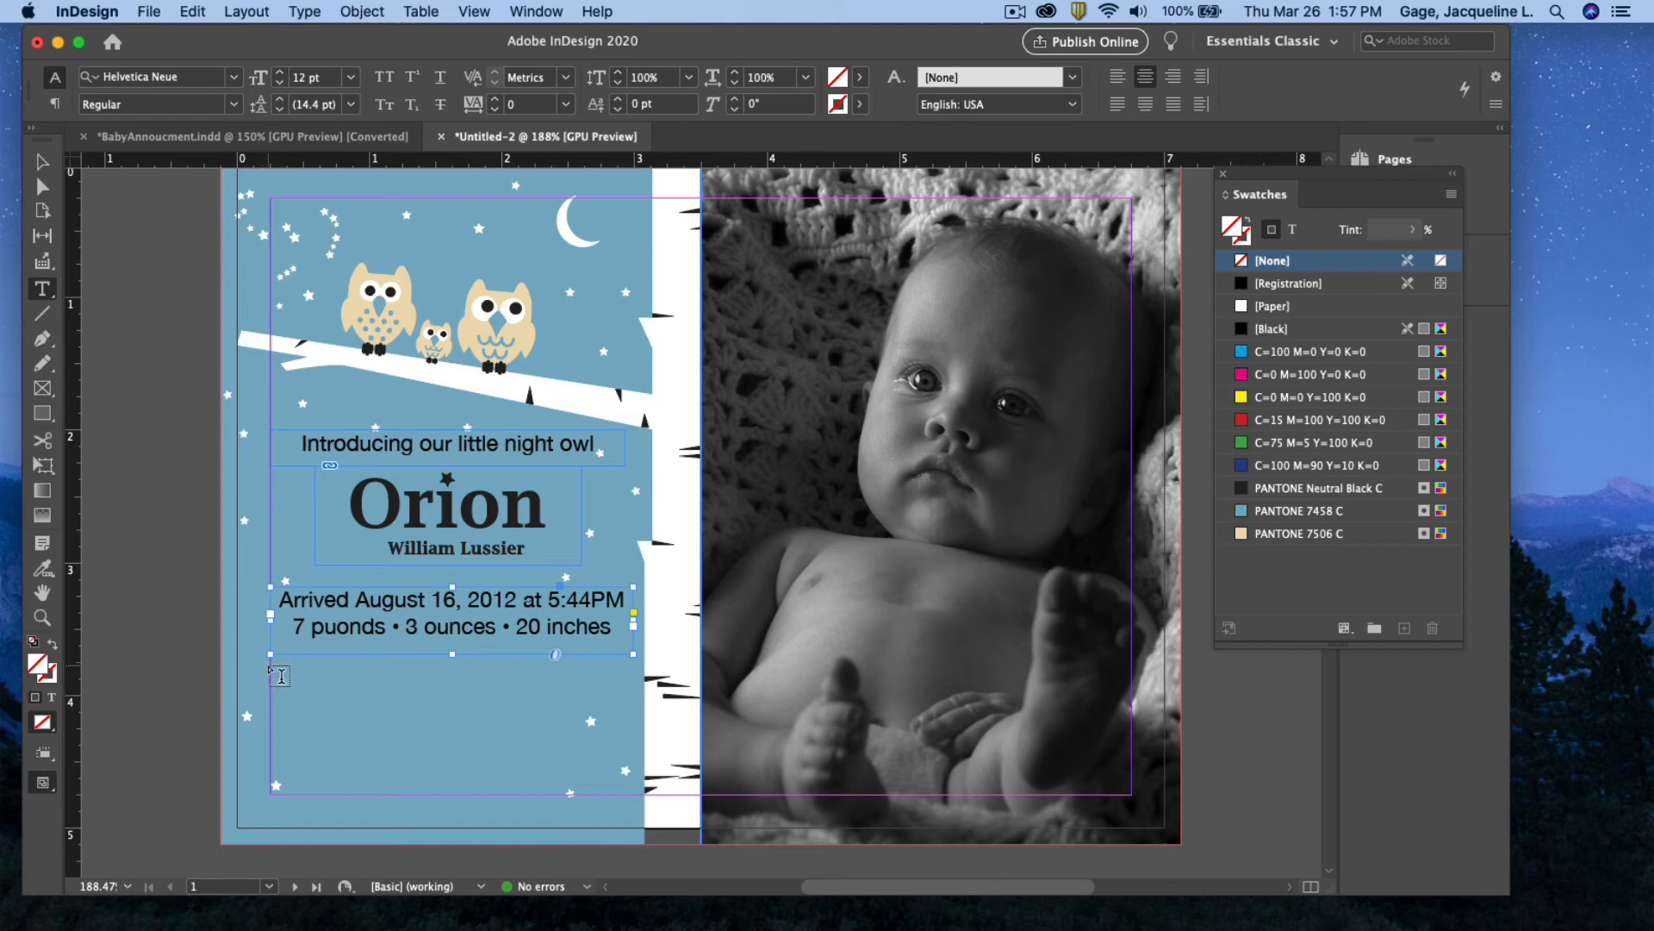
left_click_drag(270, 666, 639, 764)
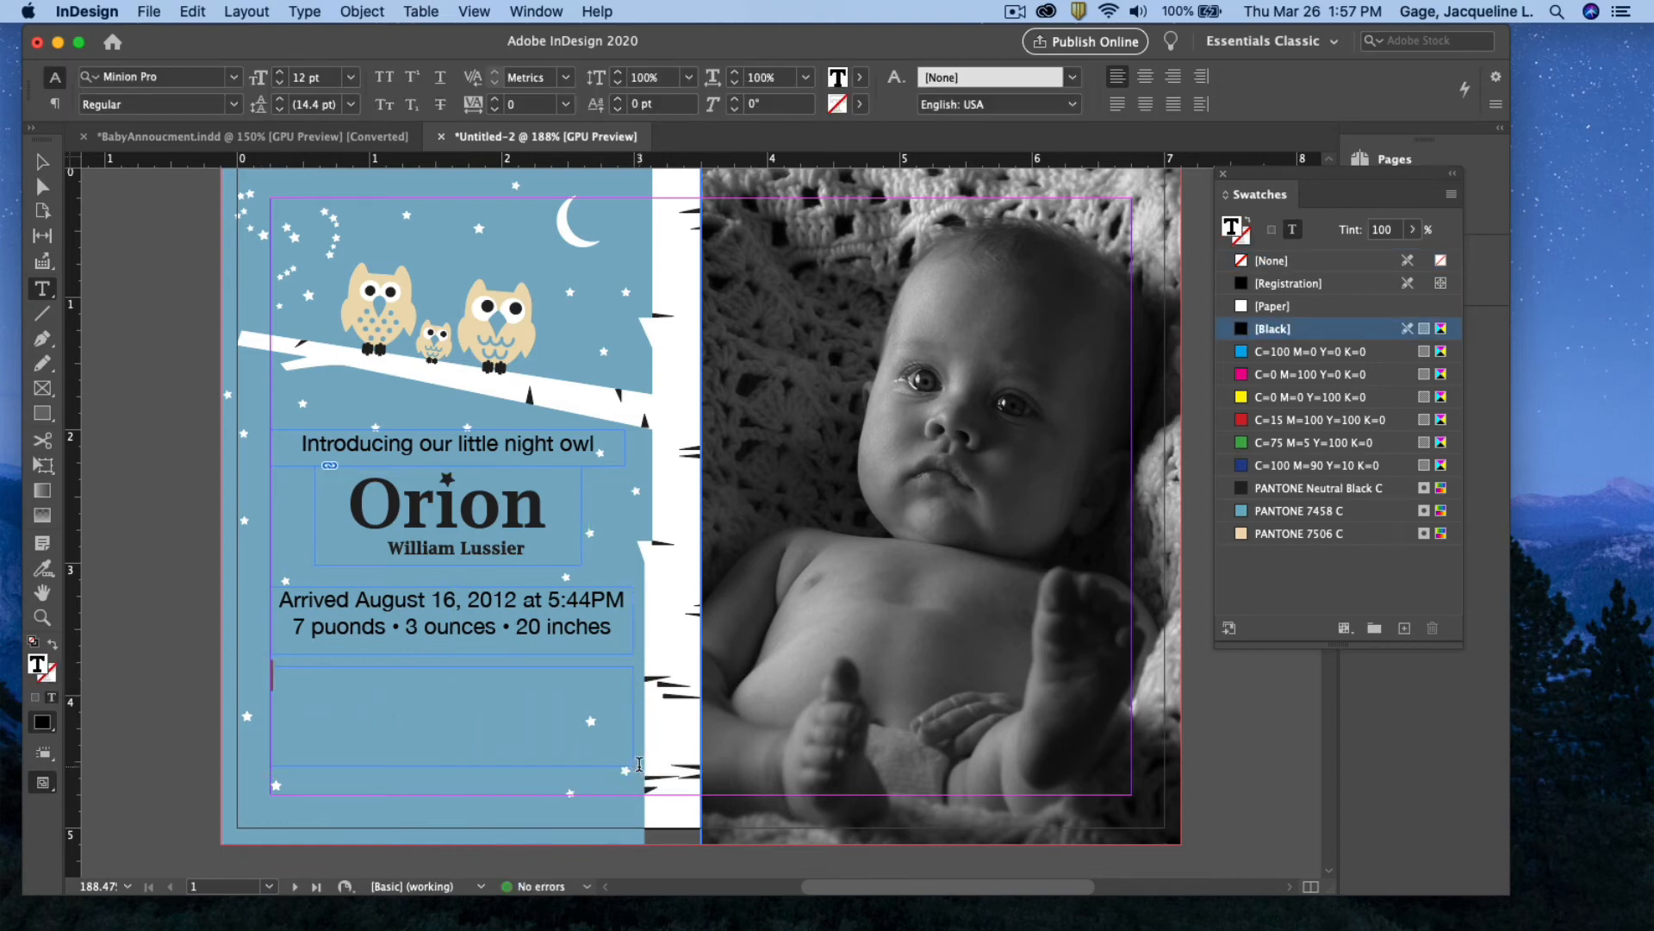
type("Weloc")
type("omed w")
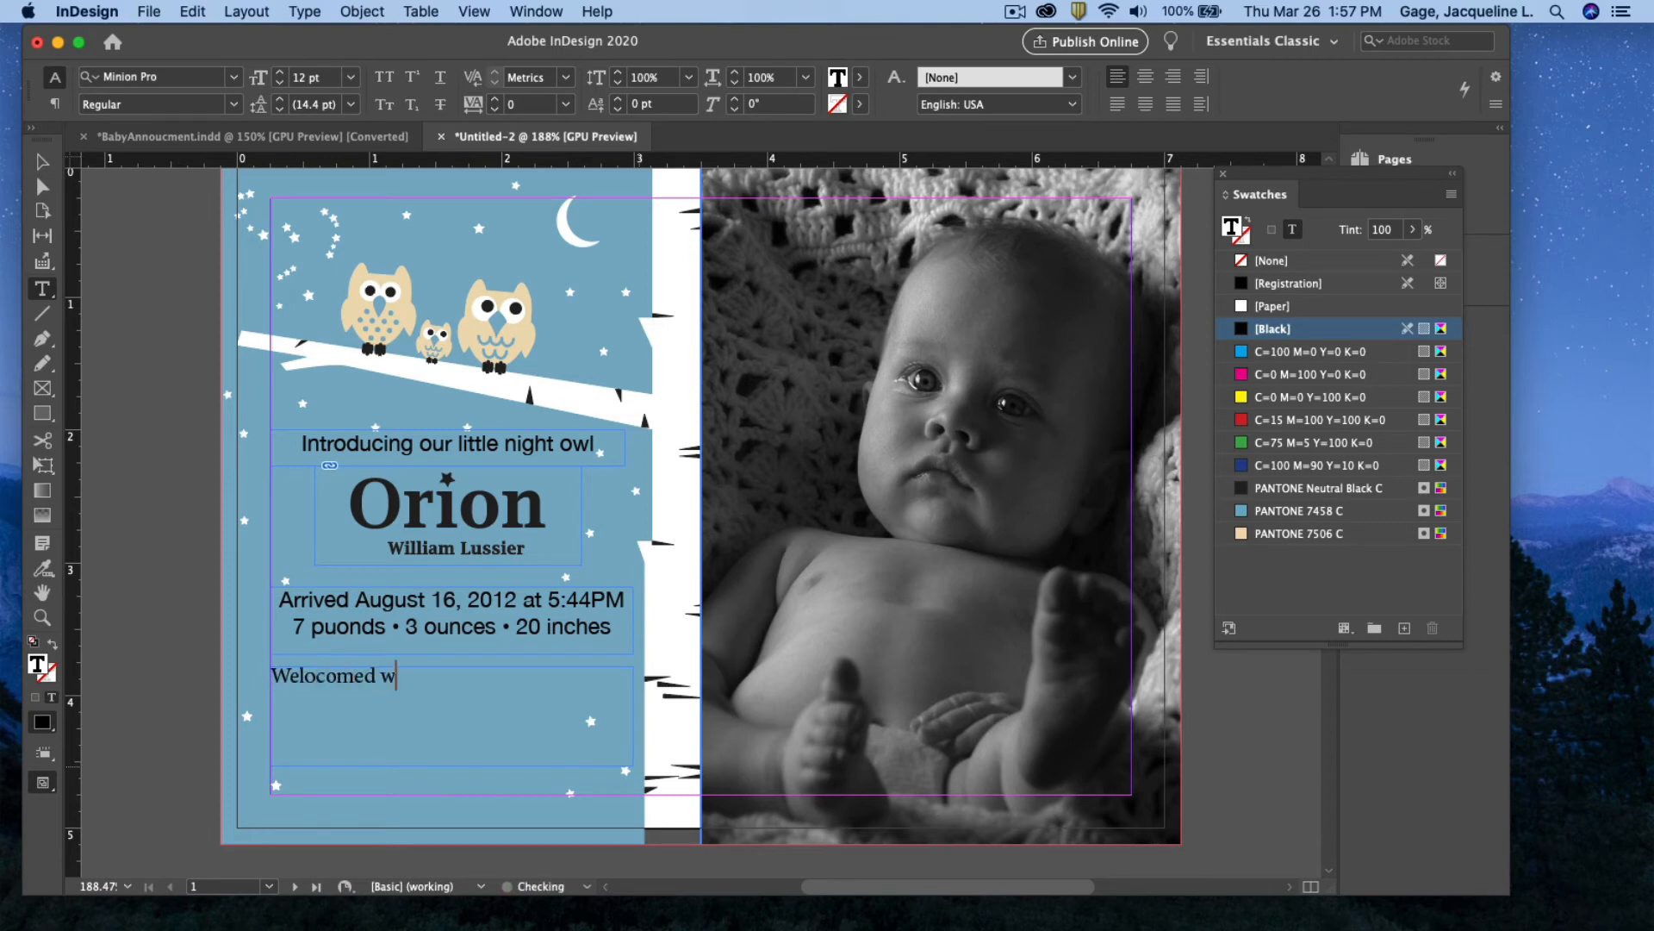
type("ith love by")
key("Return")
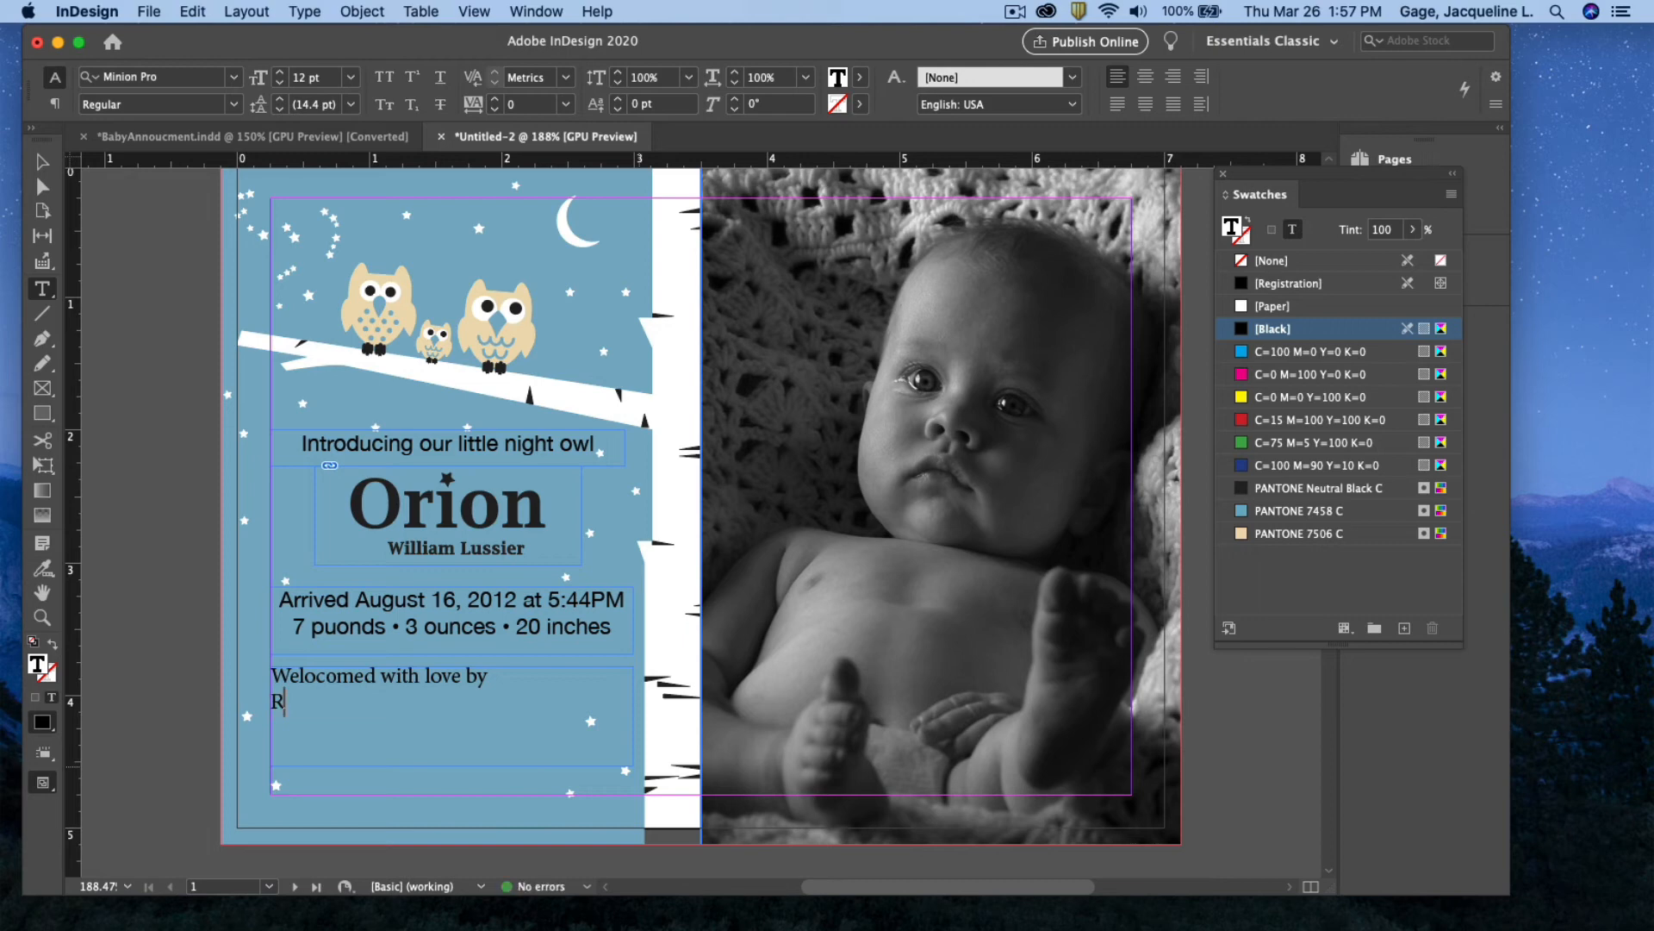
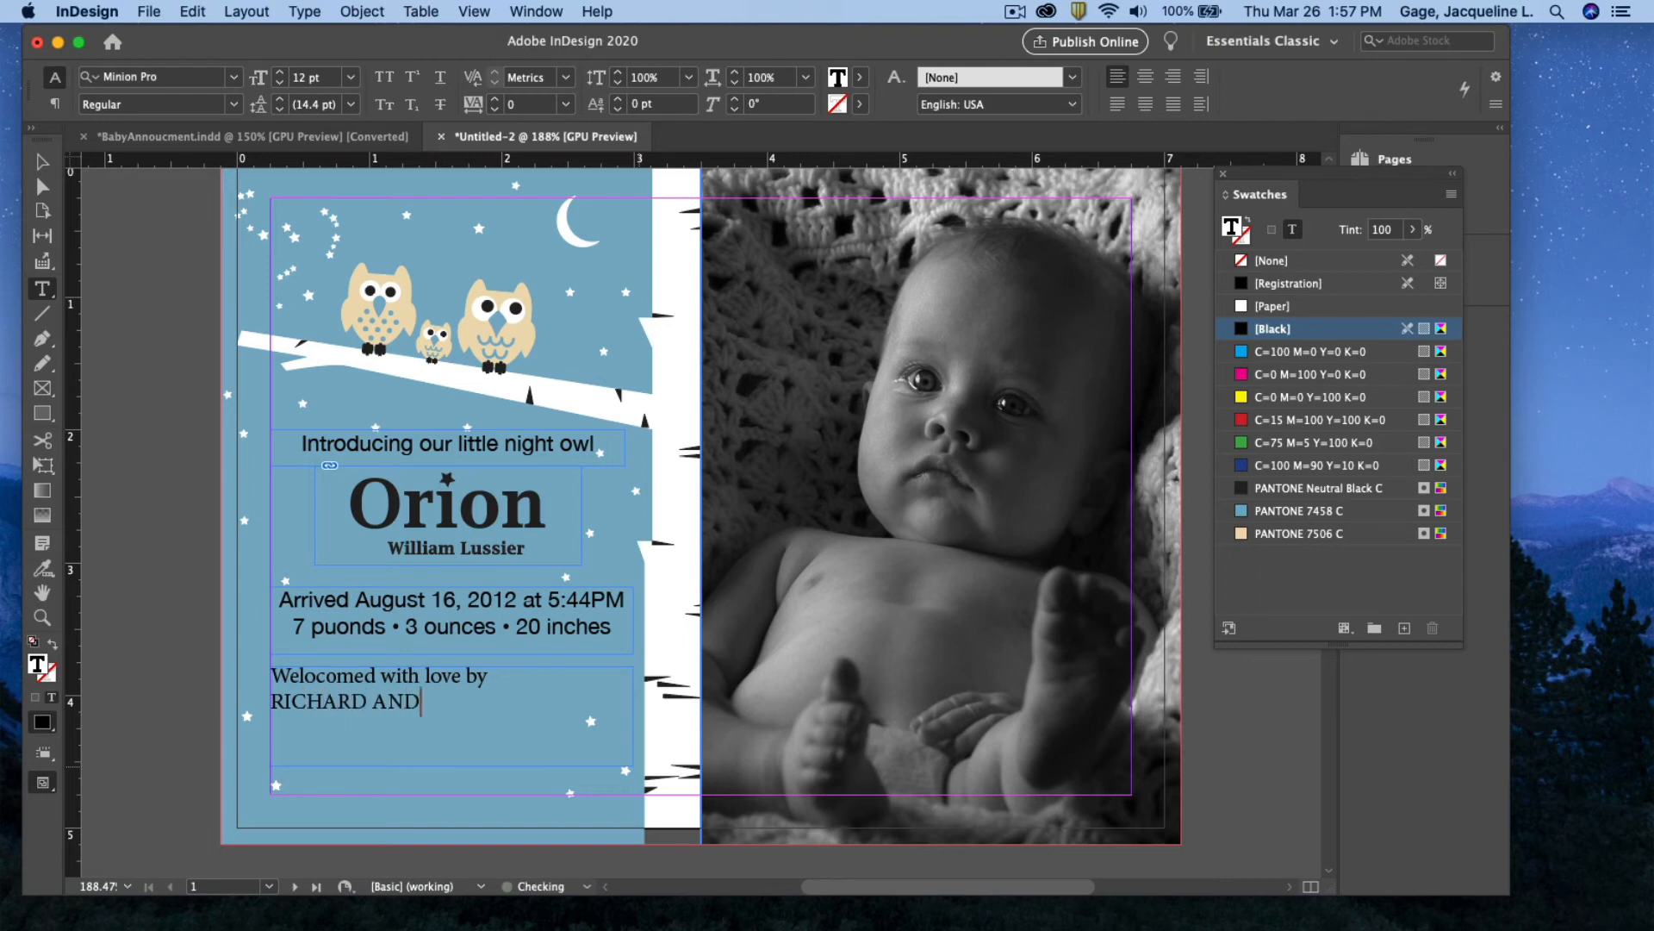
key("Return")
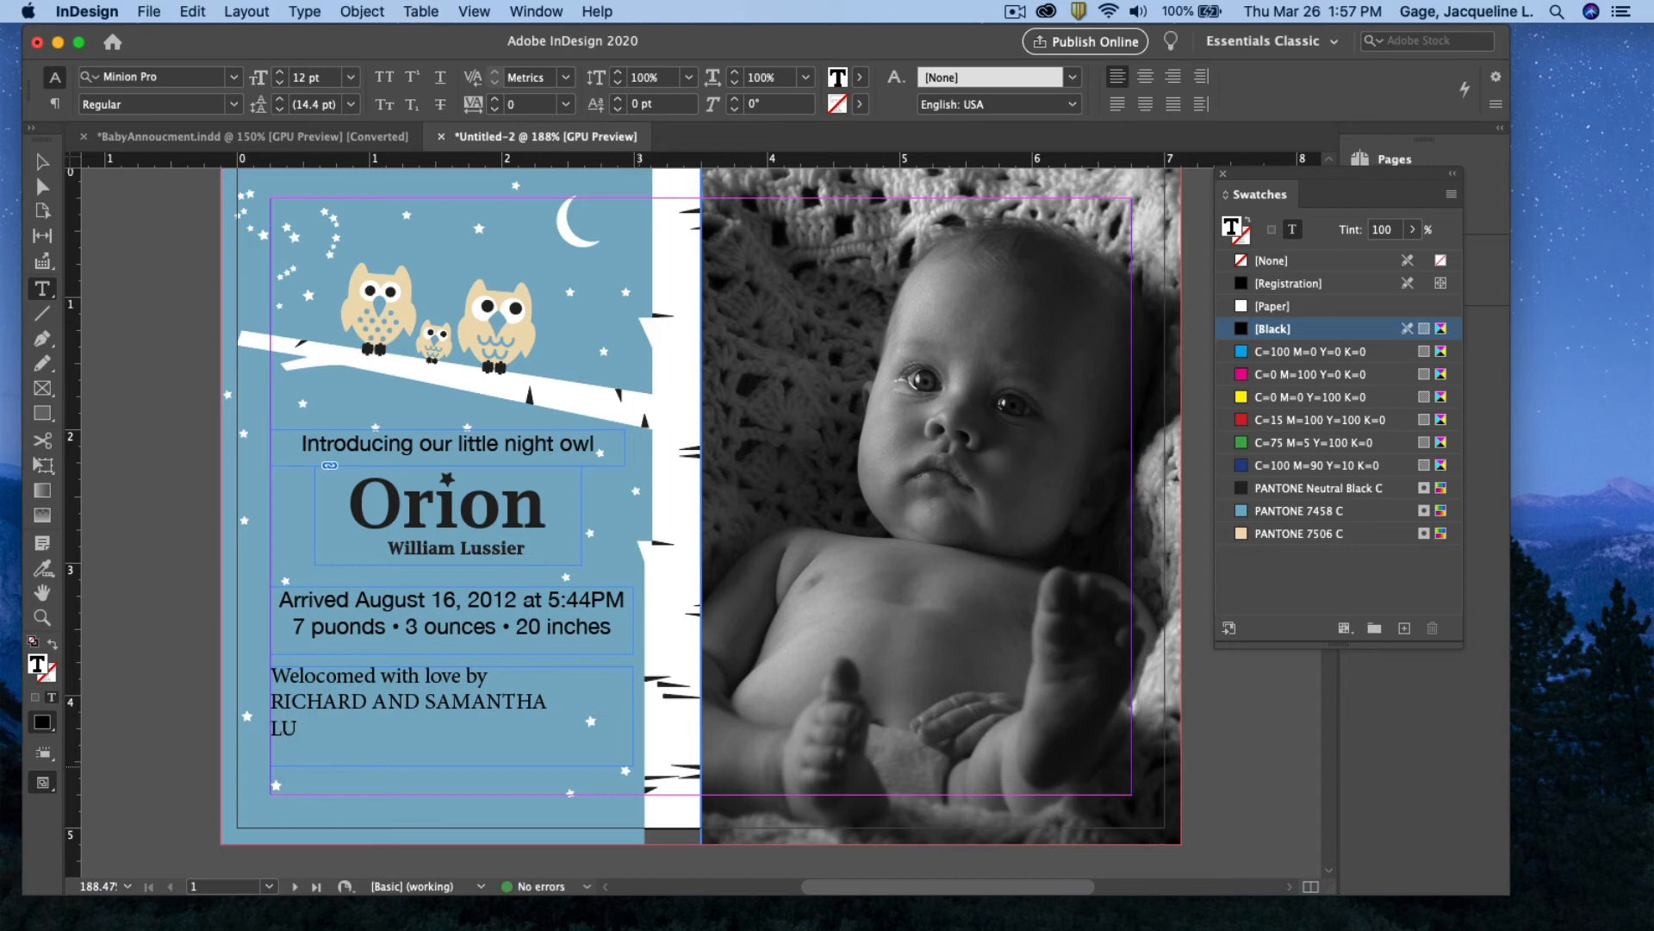
left_click_drag(416, 731, 268, 669)
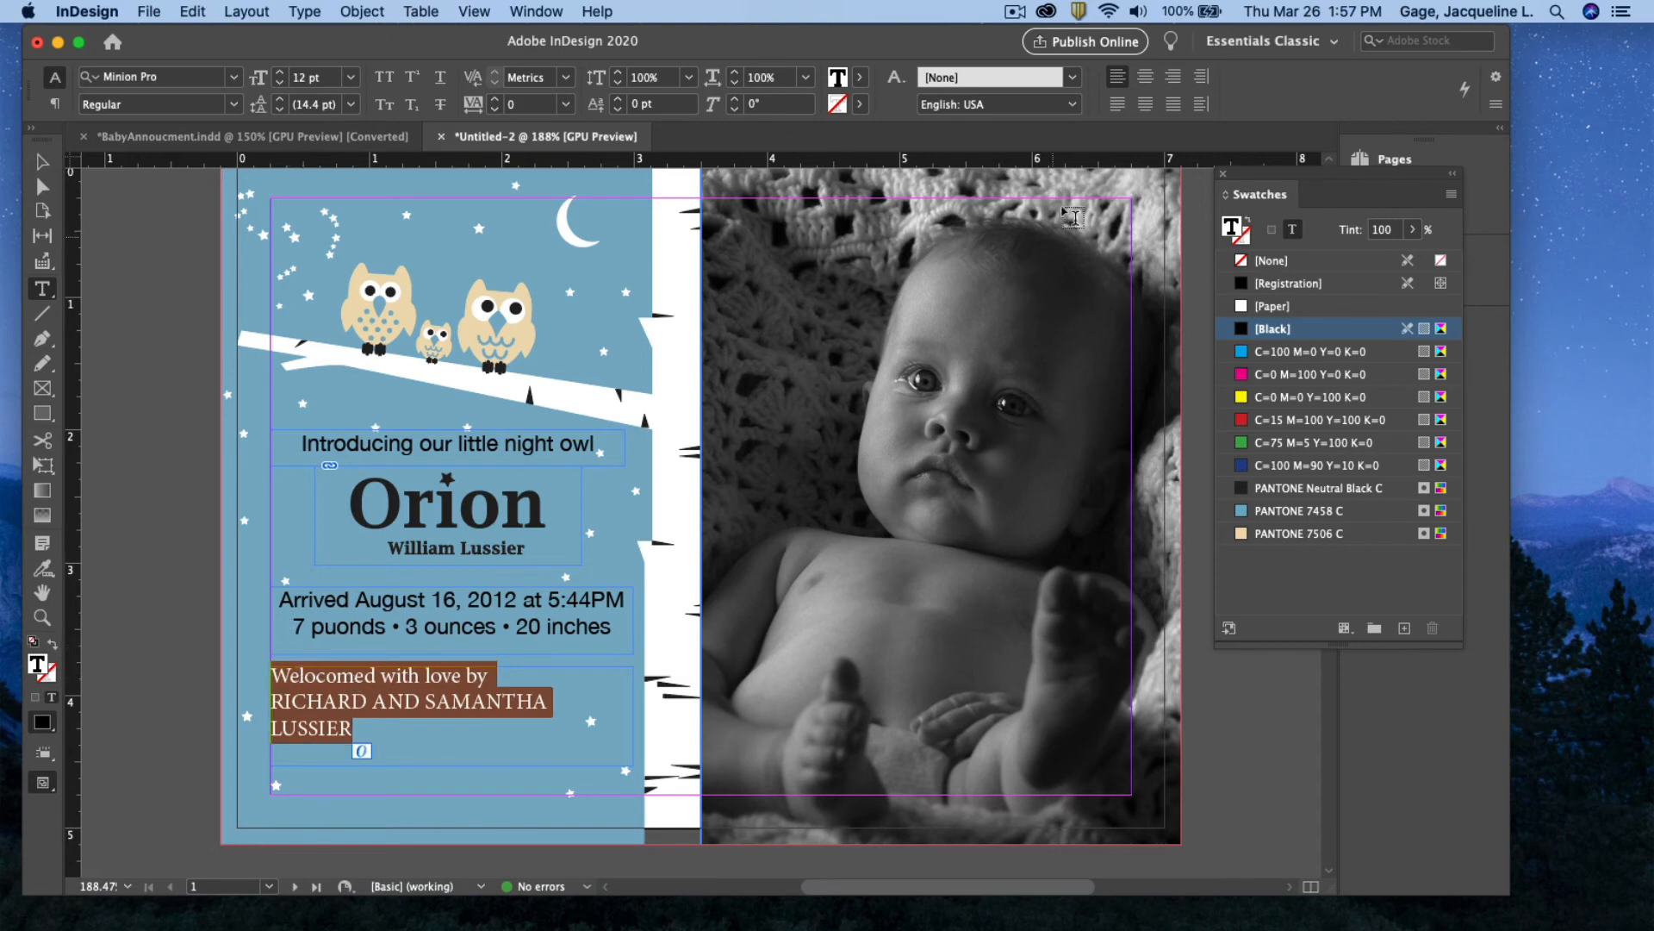
Centre the welcome text and set it all in Helvetica Neue Bold
left_click(1145, 76)
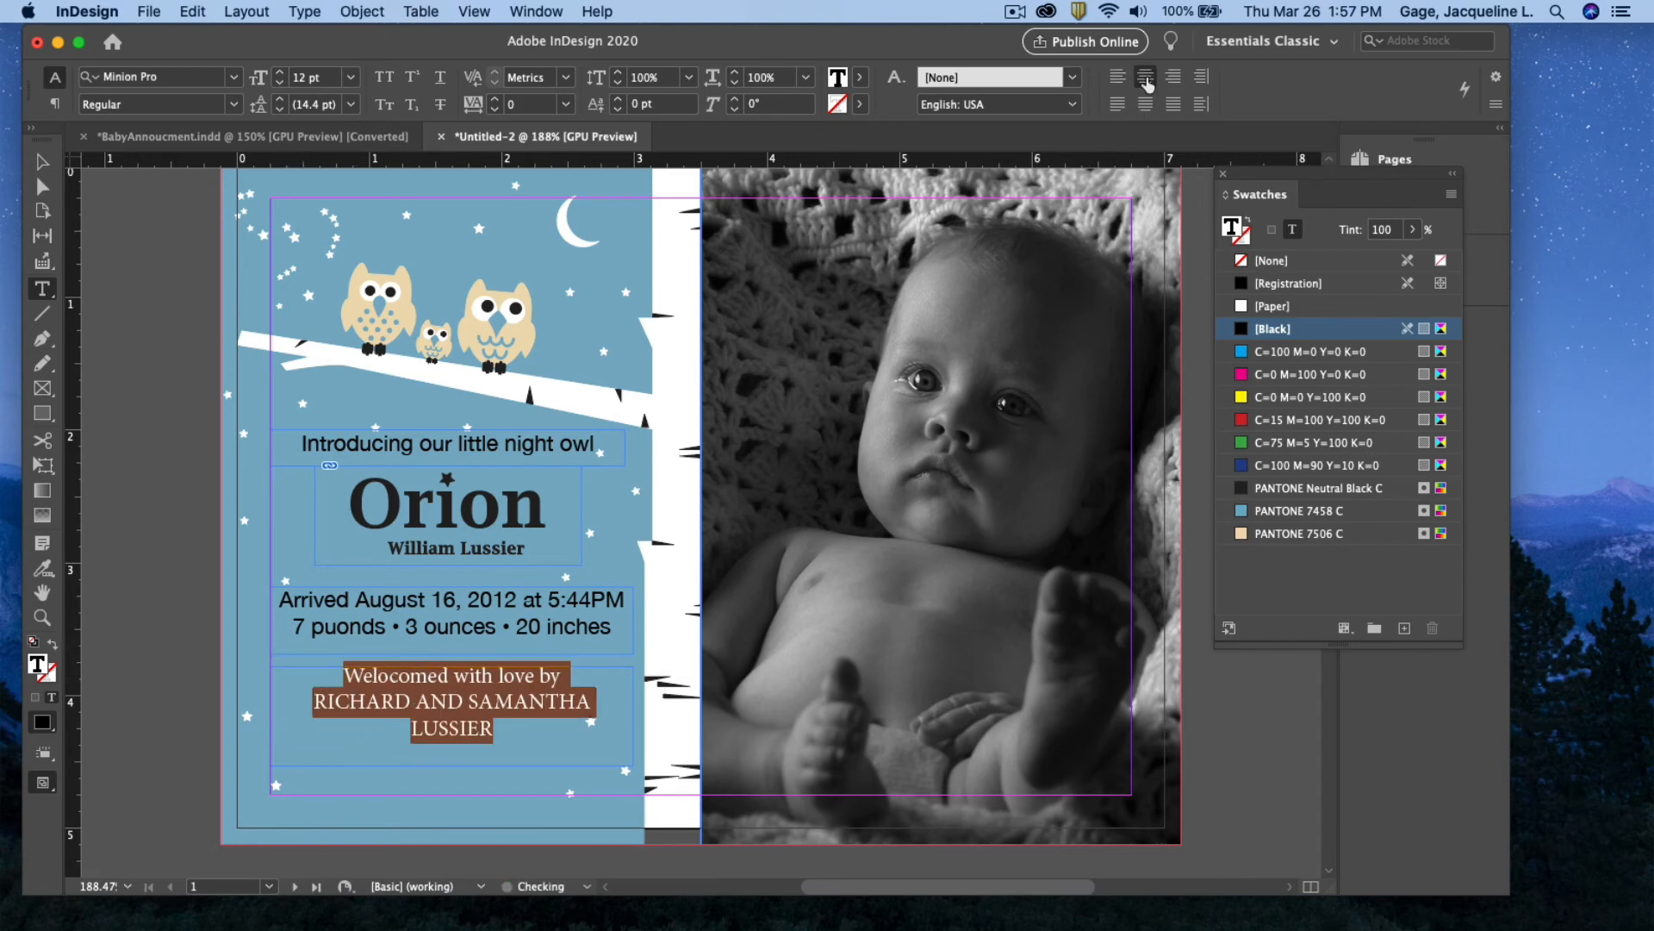
left_click(233, 77)
scroll(181, 192, "up", 20)
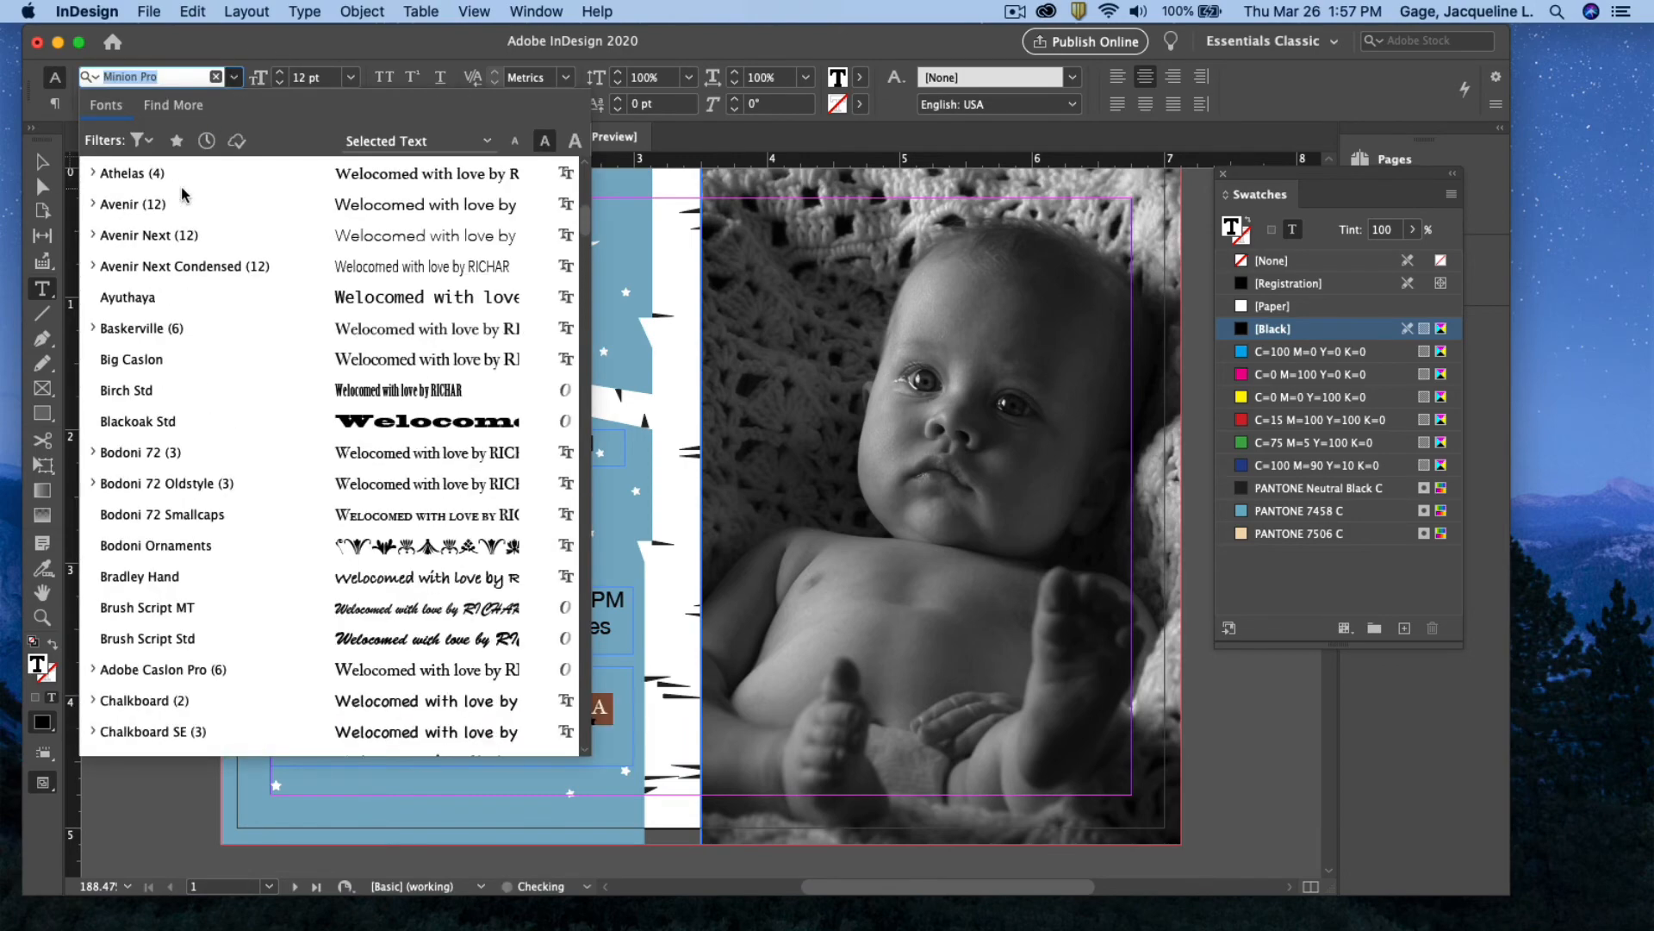
left_click(95, 174)
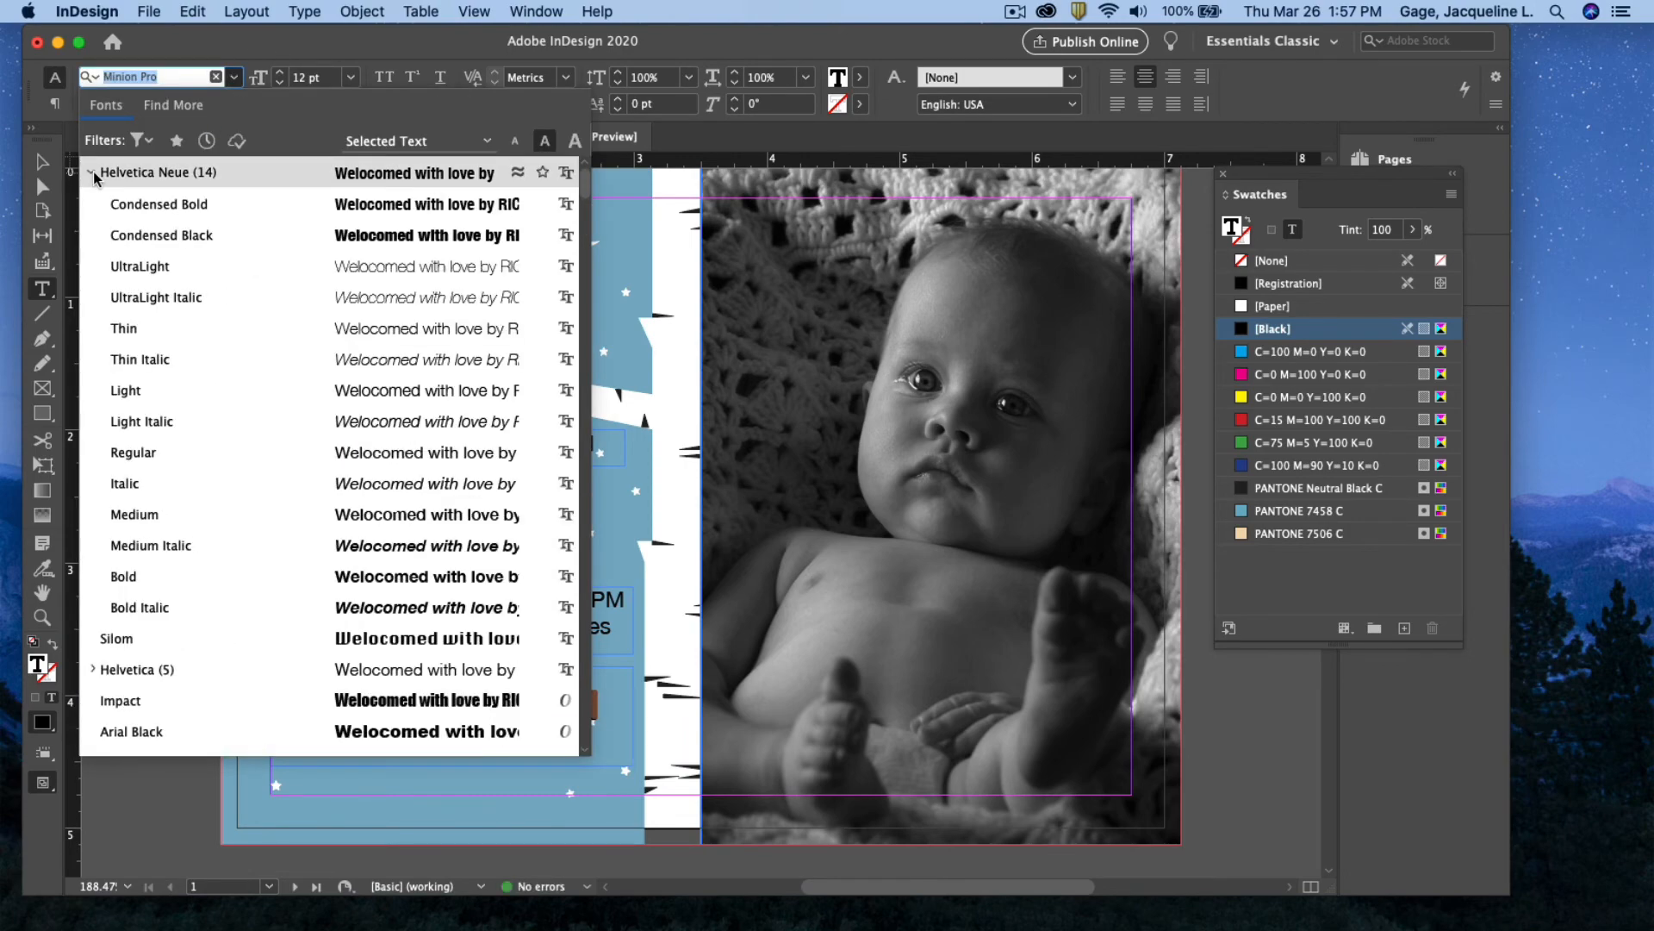
left_click(142, 579)
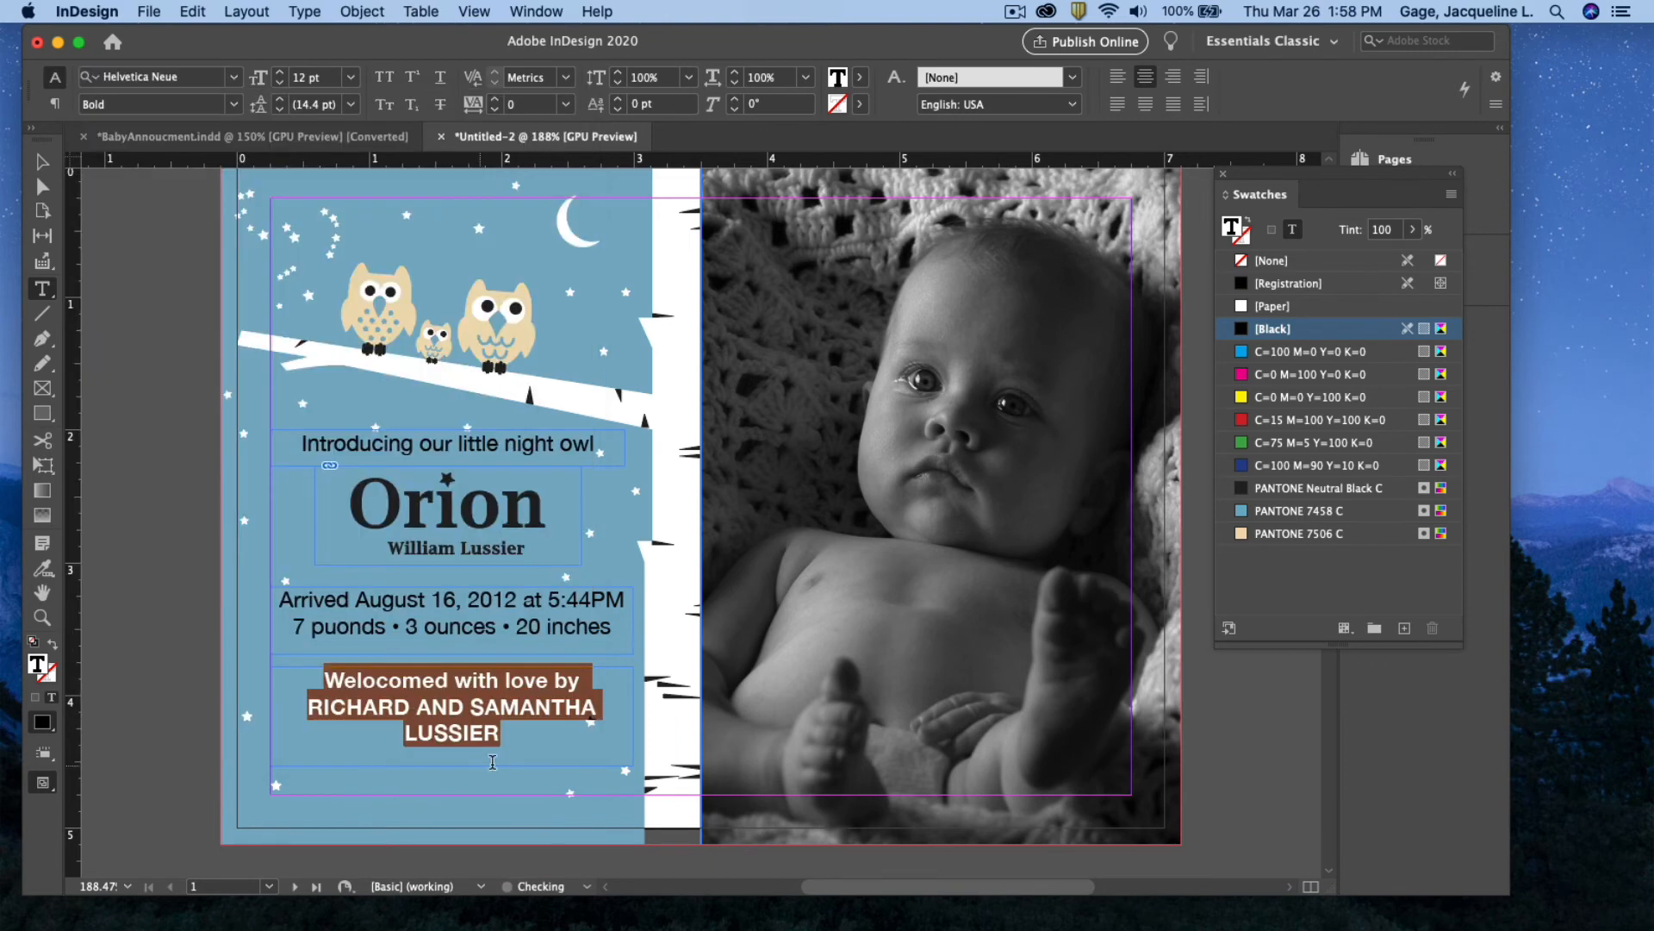
Change the 'Welocomed with love by' line to Helvetica Neue Regular
left_click_drag(586, 679, 324, 681)
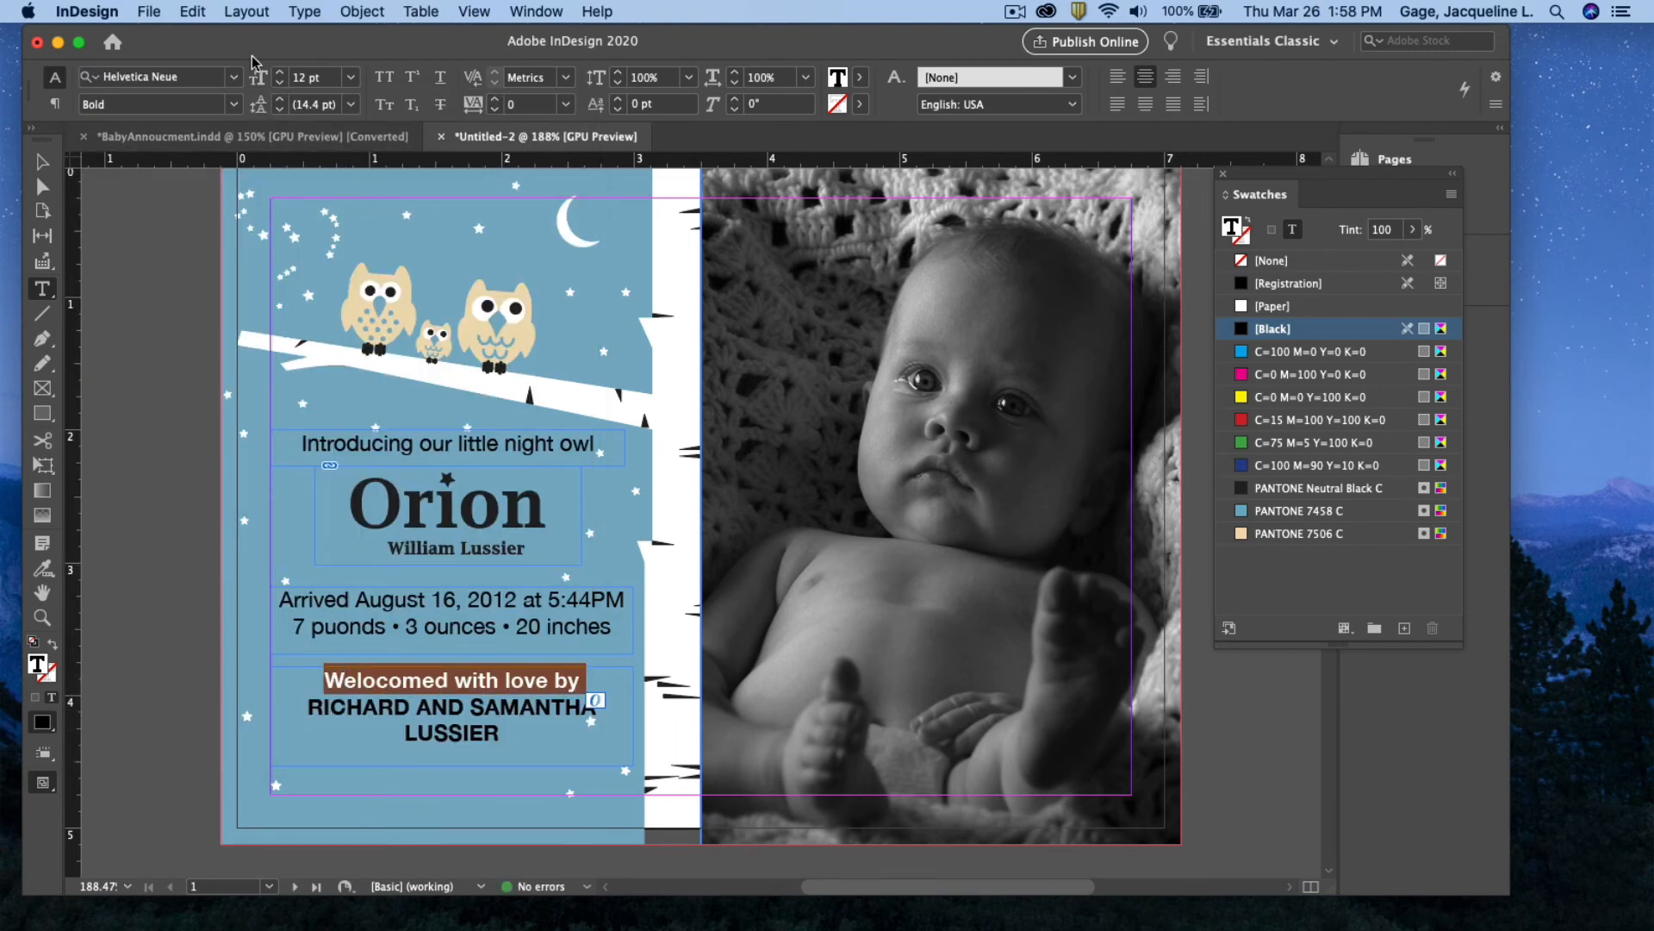
left_click(233, 104)
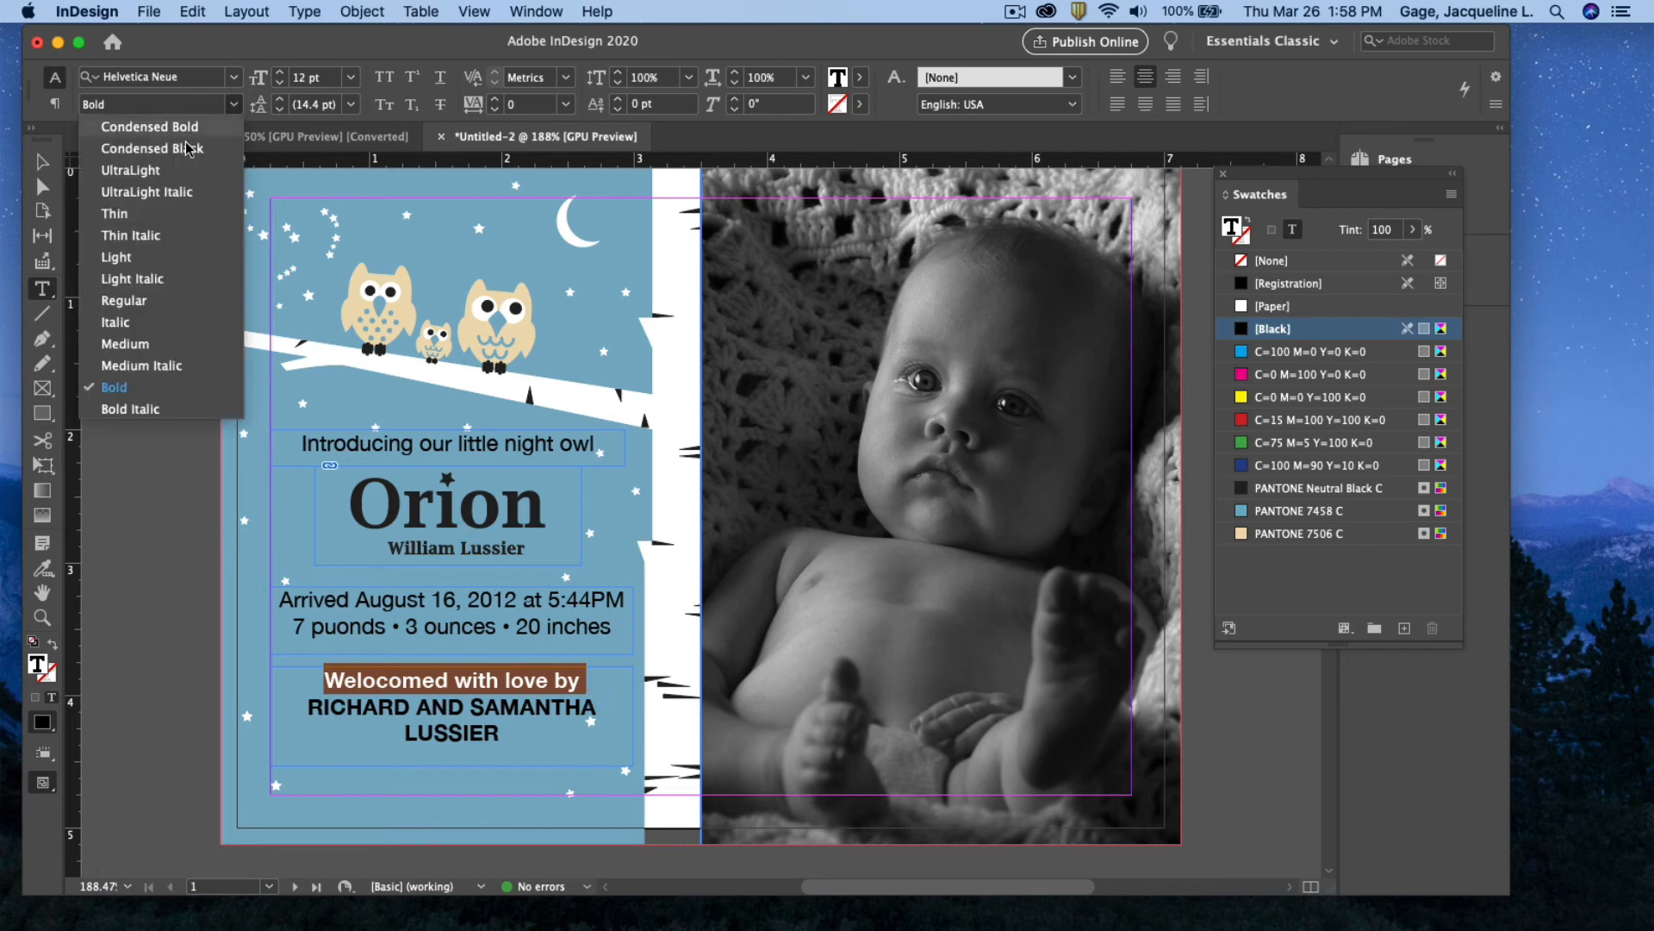
left_click(129, 302)
left_click(532, 717)
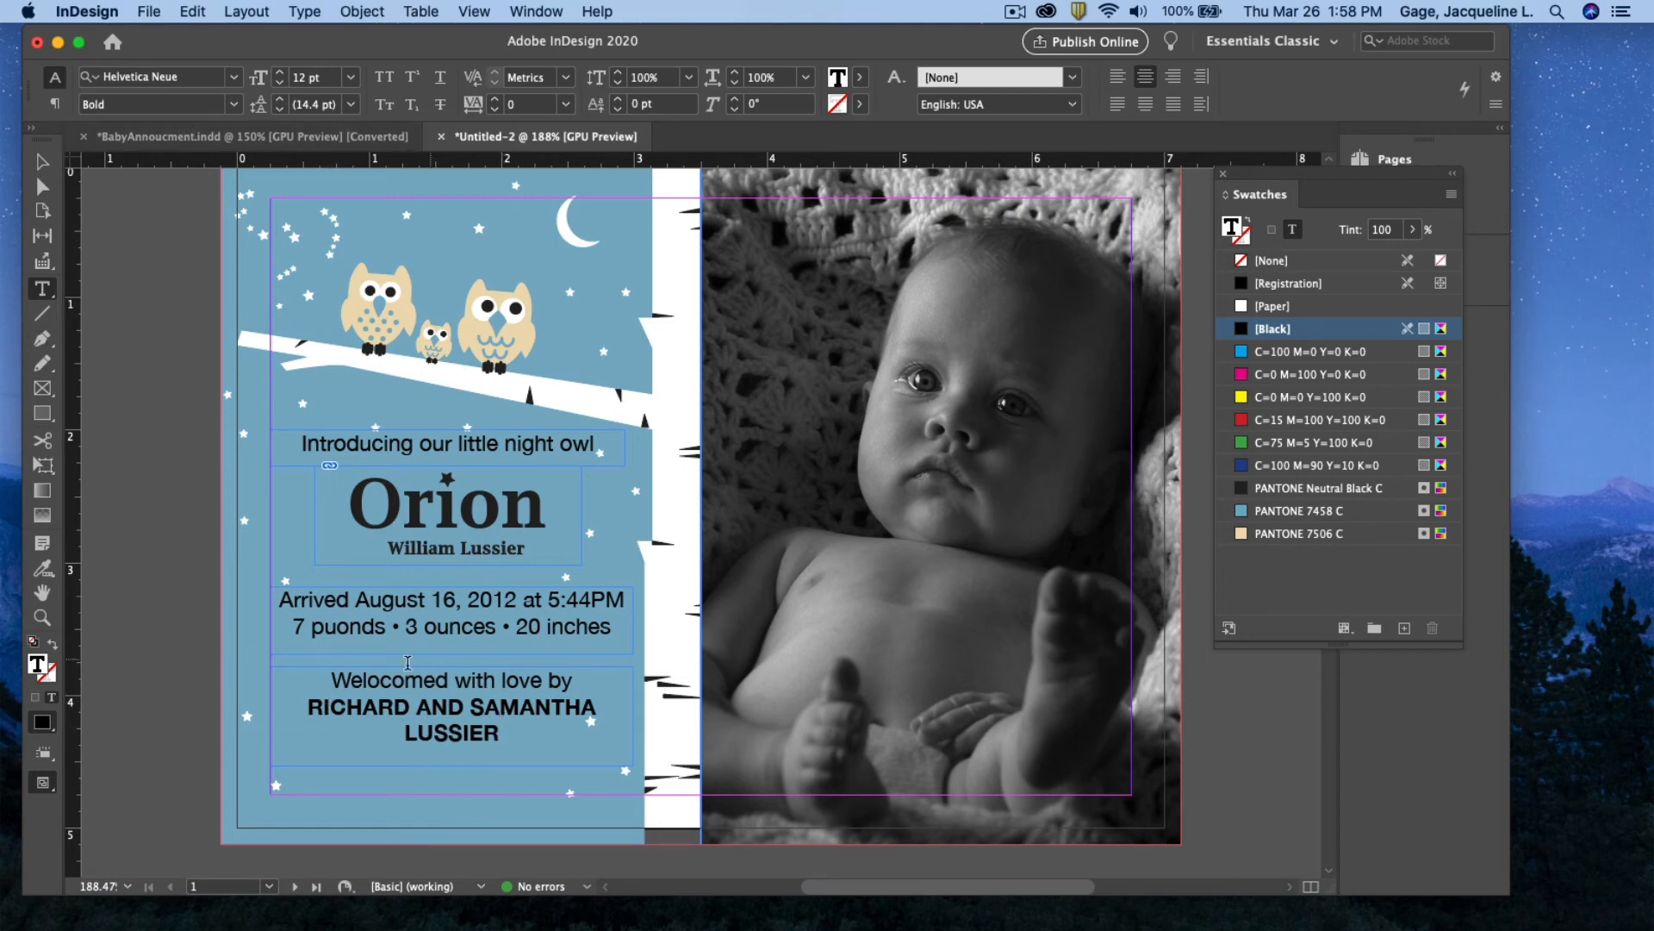
Run Check Spelling and use Change All to replace 'Welocomed' with 'Welcomed'
left_click(45, 595)
left_click_drag(246, 610, 194, 623)
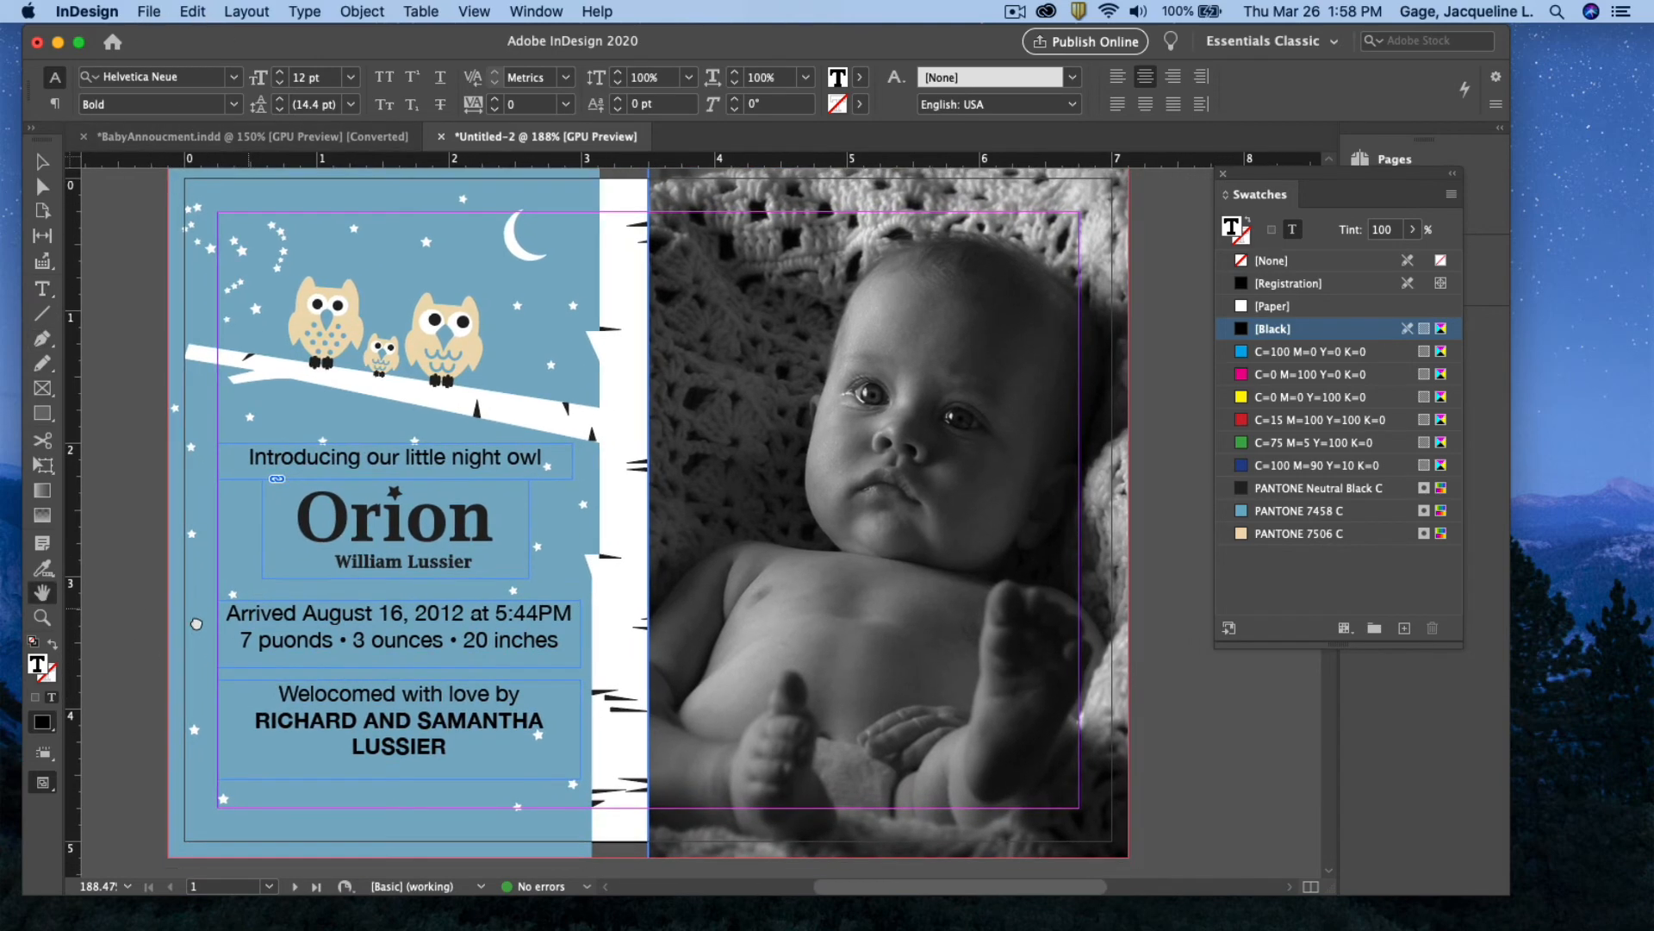
left_click(194, 11)
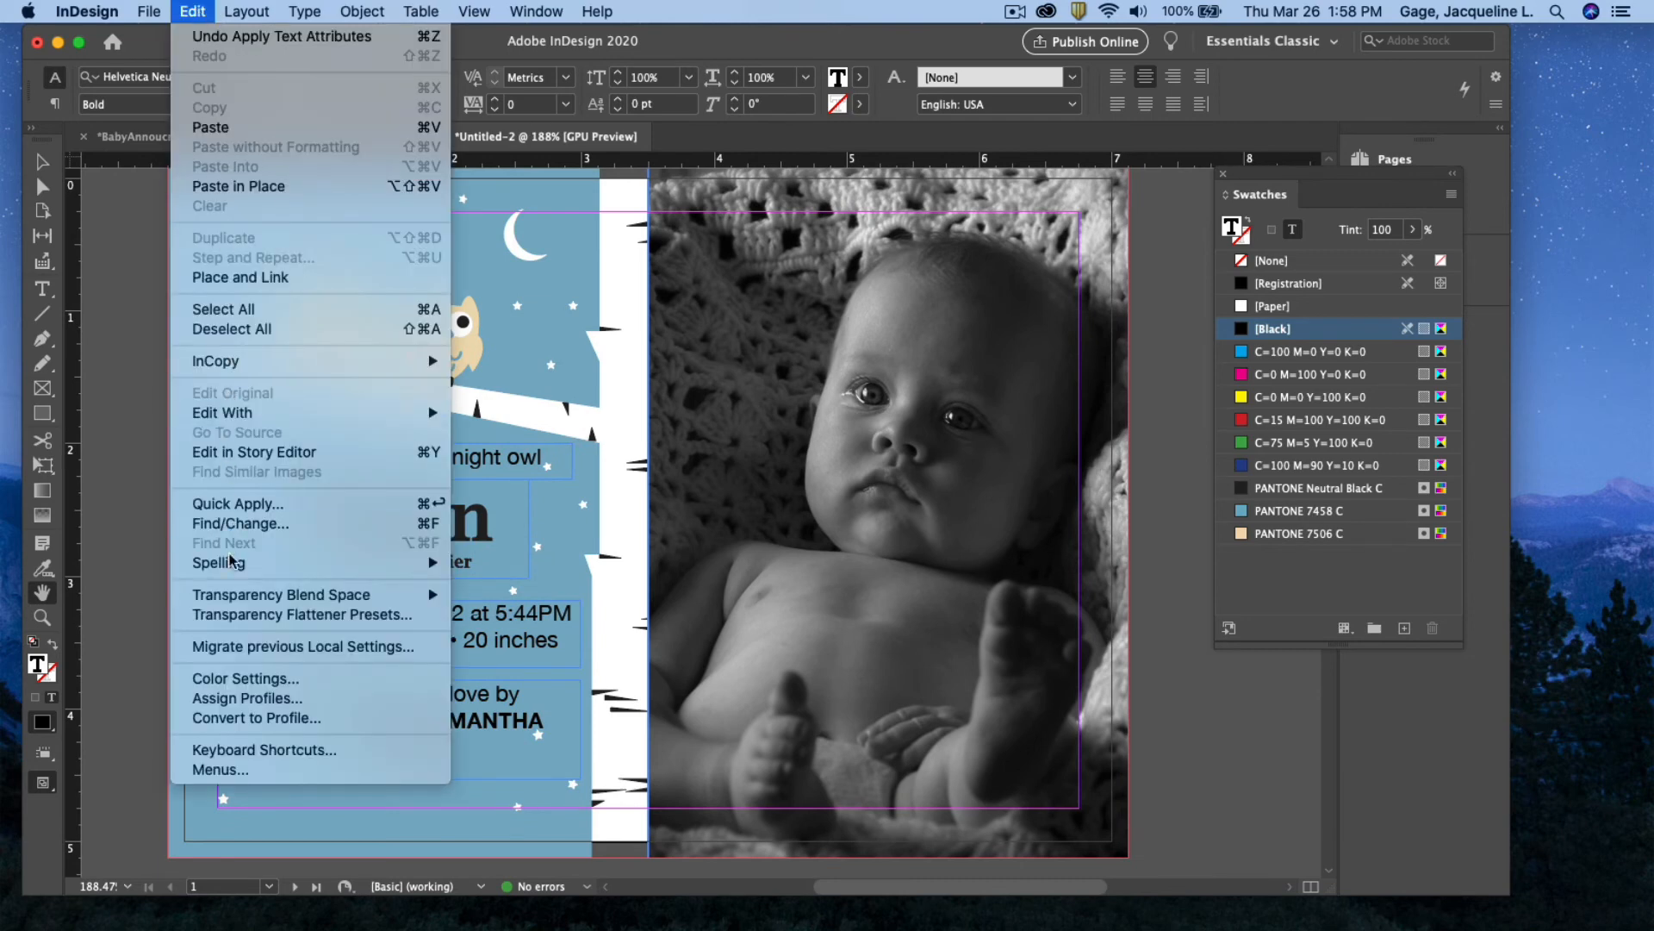
mouse_move(235, 569)
left_click(500, 562)
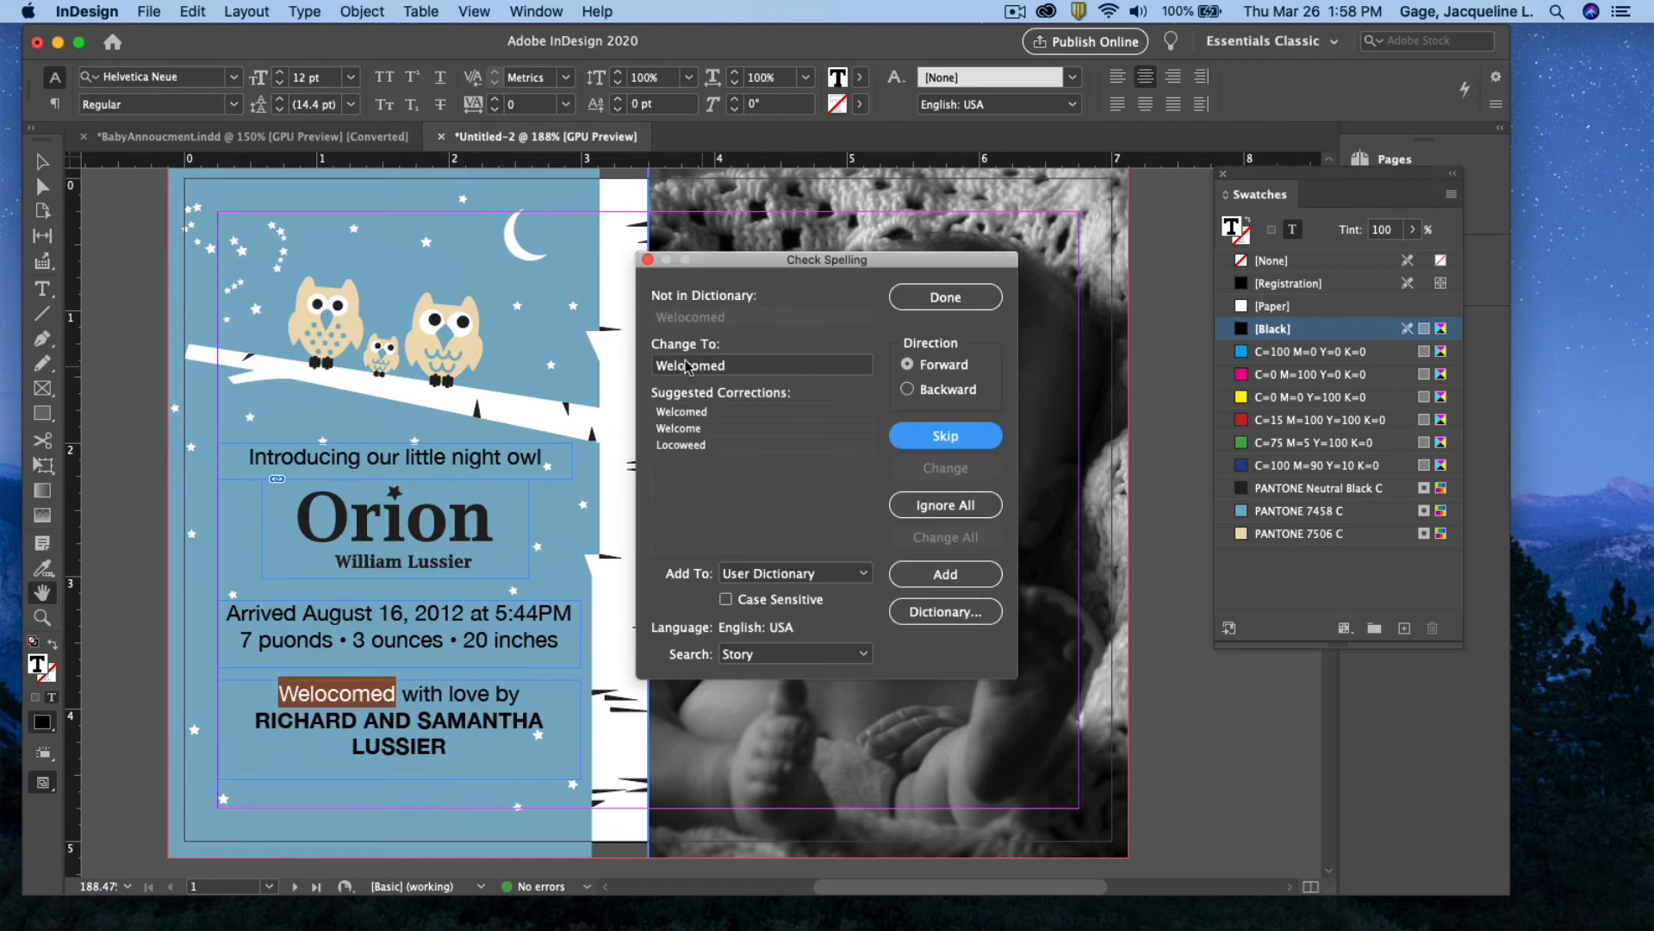
left_click(690, 412)
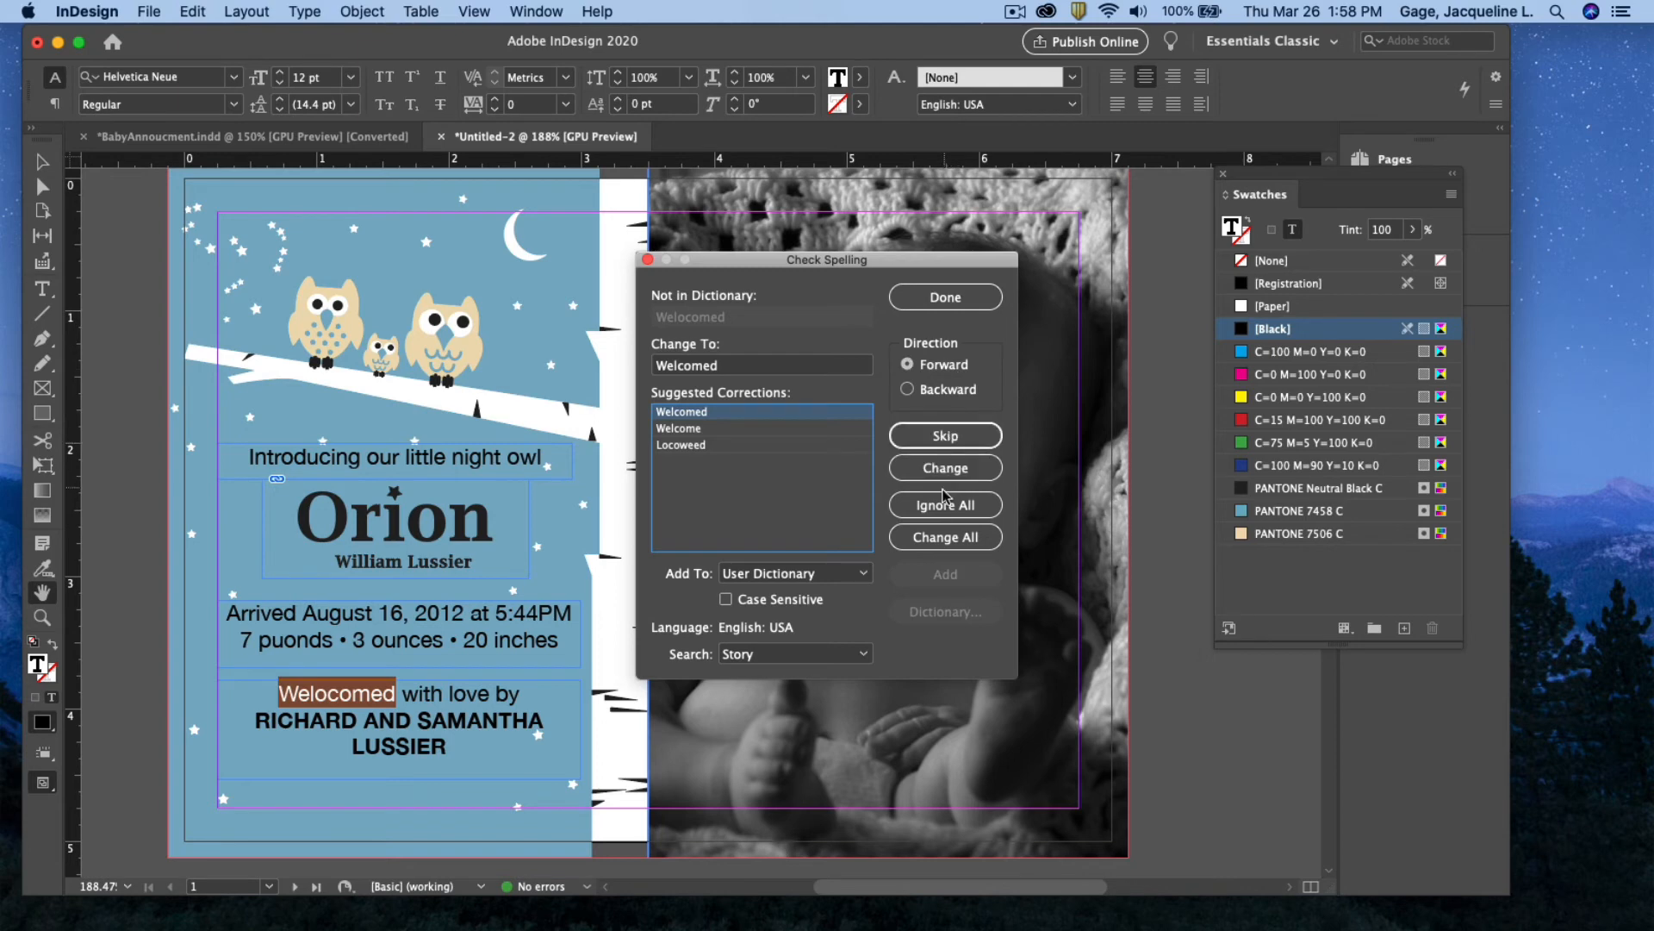
left_click(947, 537)
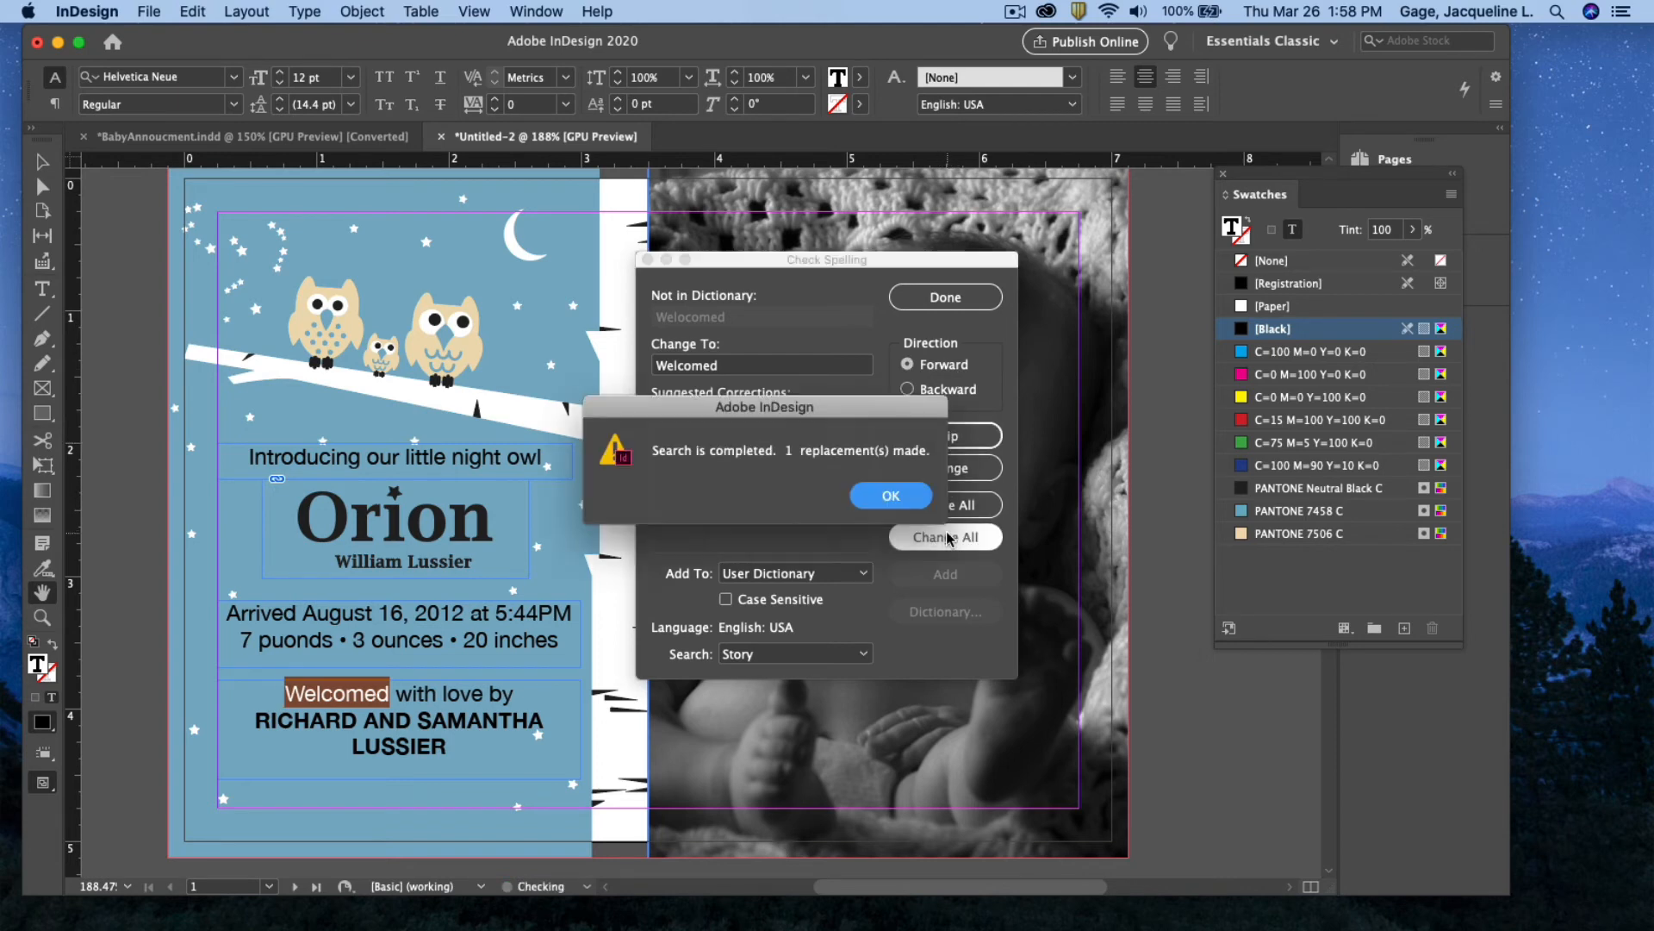
left_click(892, 495)
left_click(945, 297)
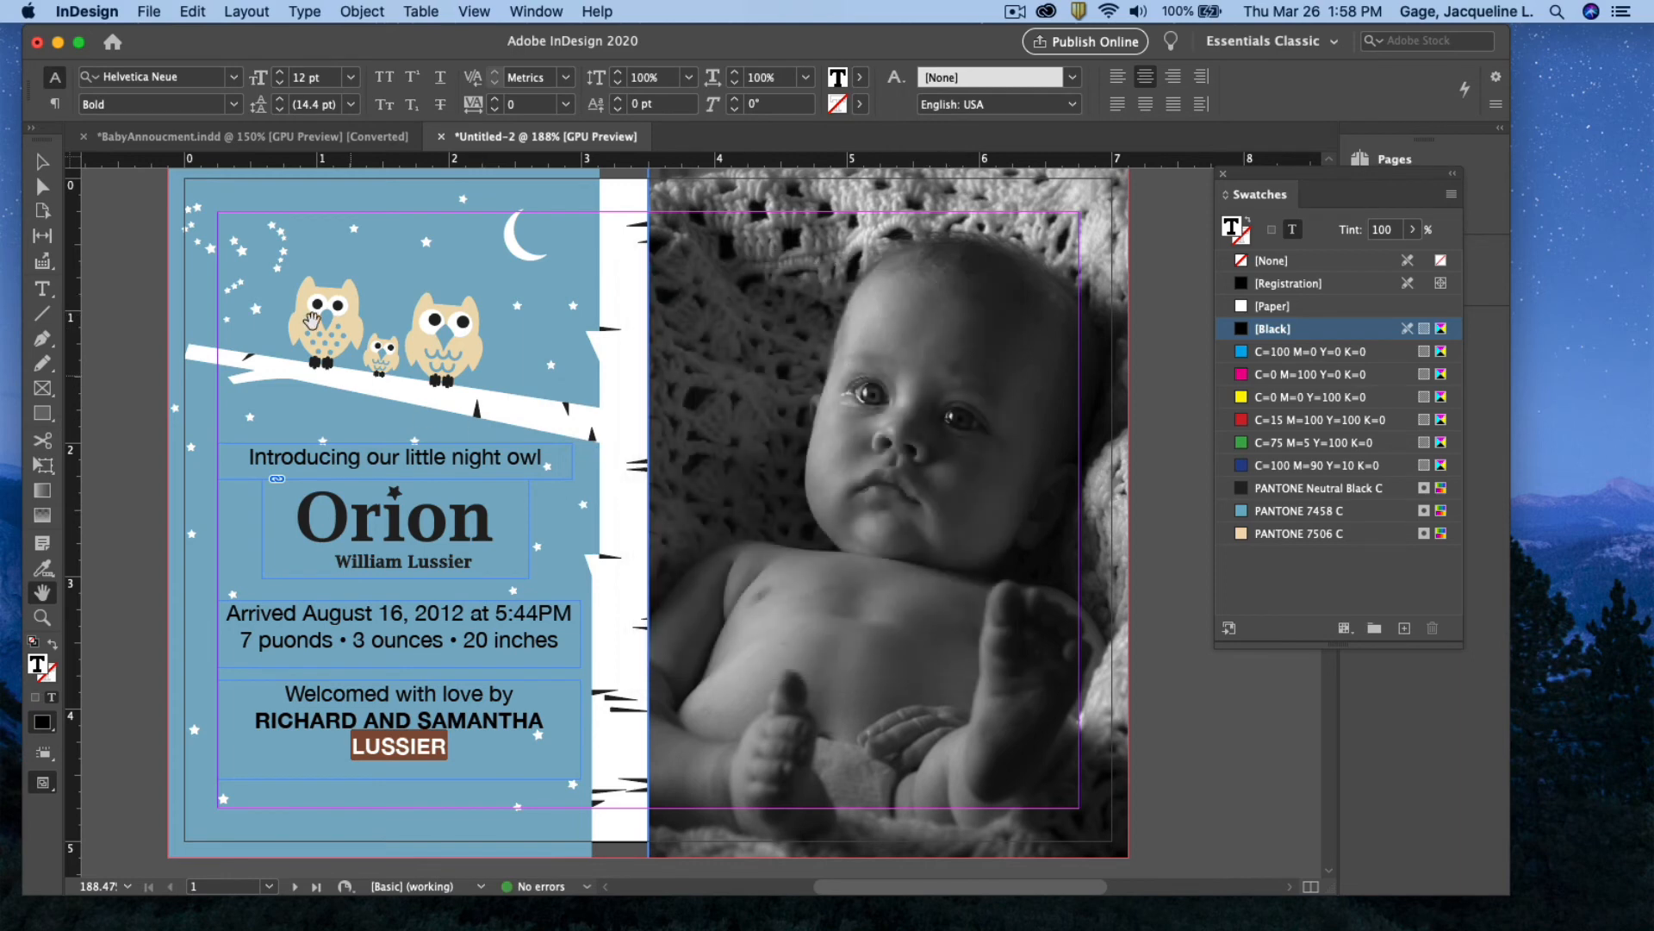
left_click(42, 161)
Switch to Preview mode and select the welcome, birth-details and intro text frames
left_click(210, 390)
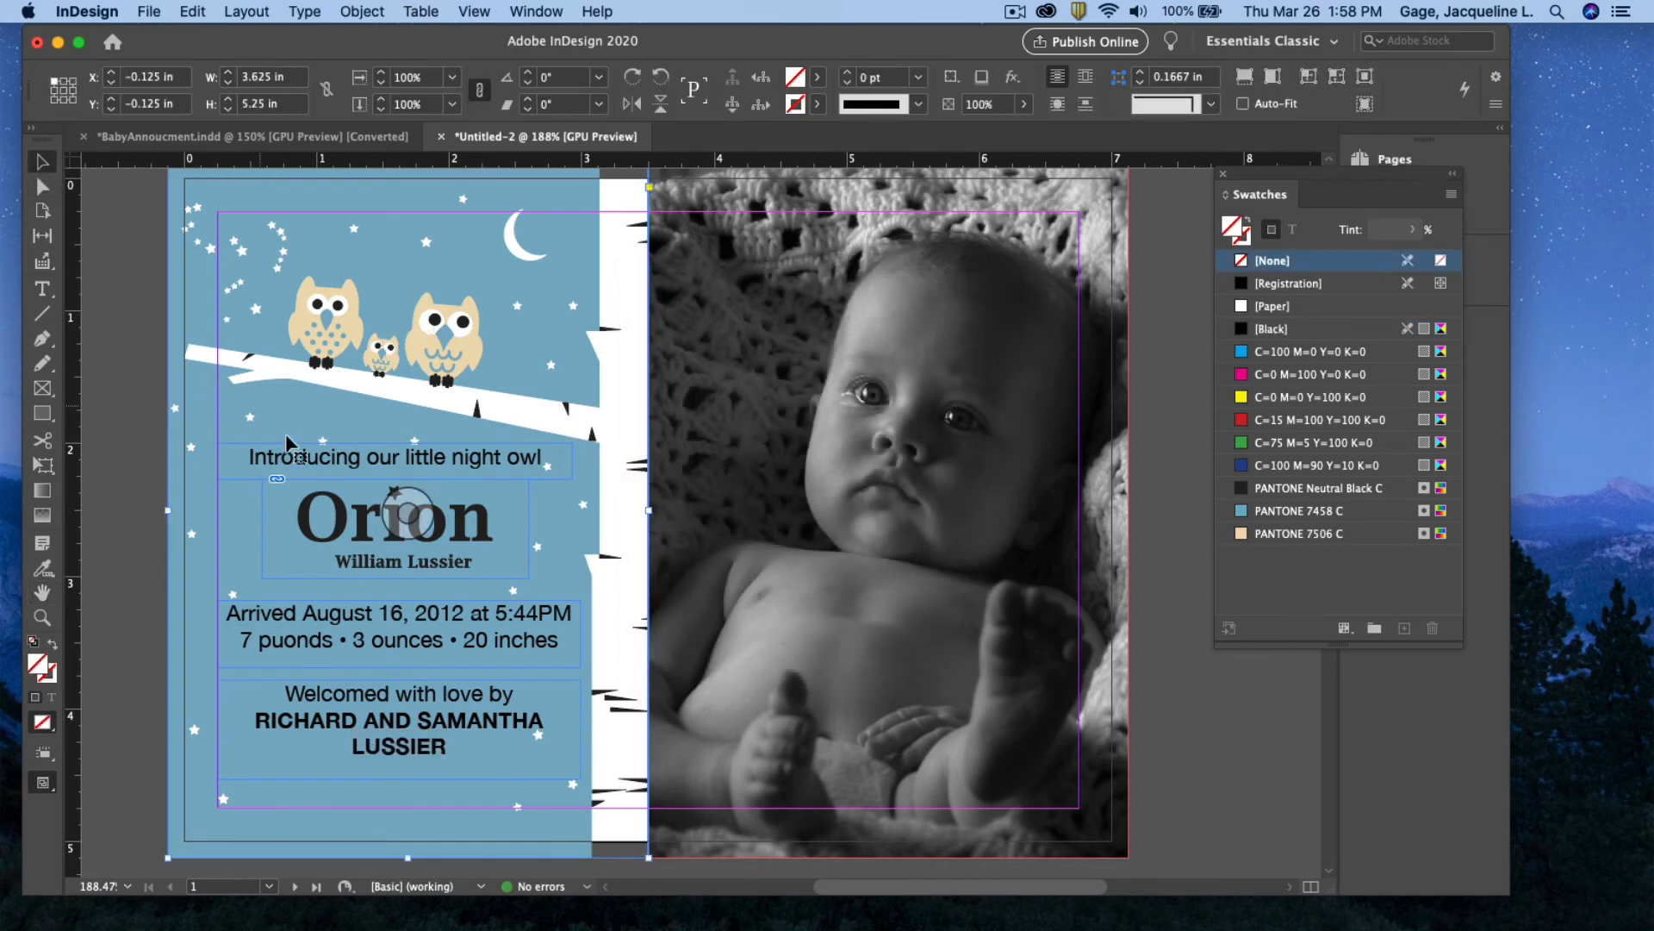
left_click(120, 414)
key("w")
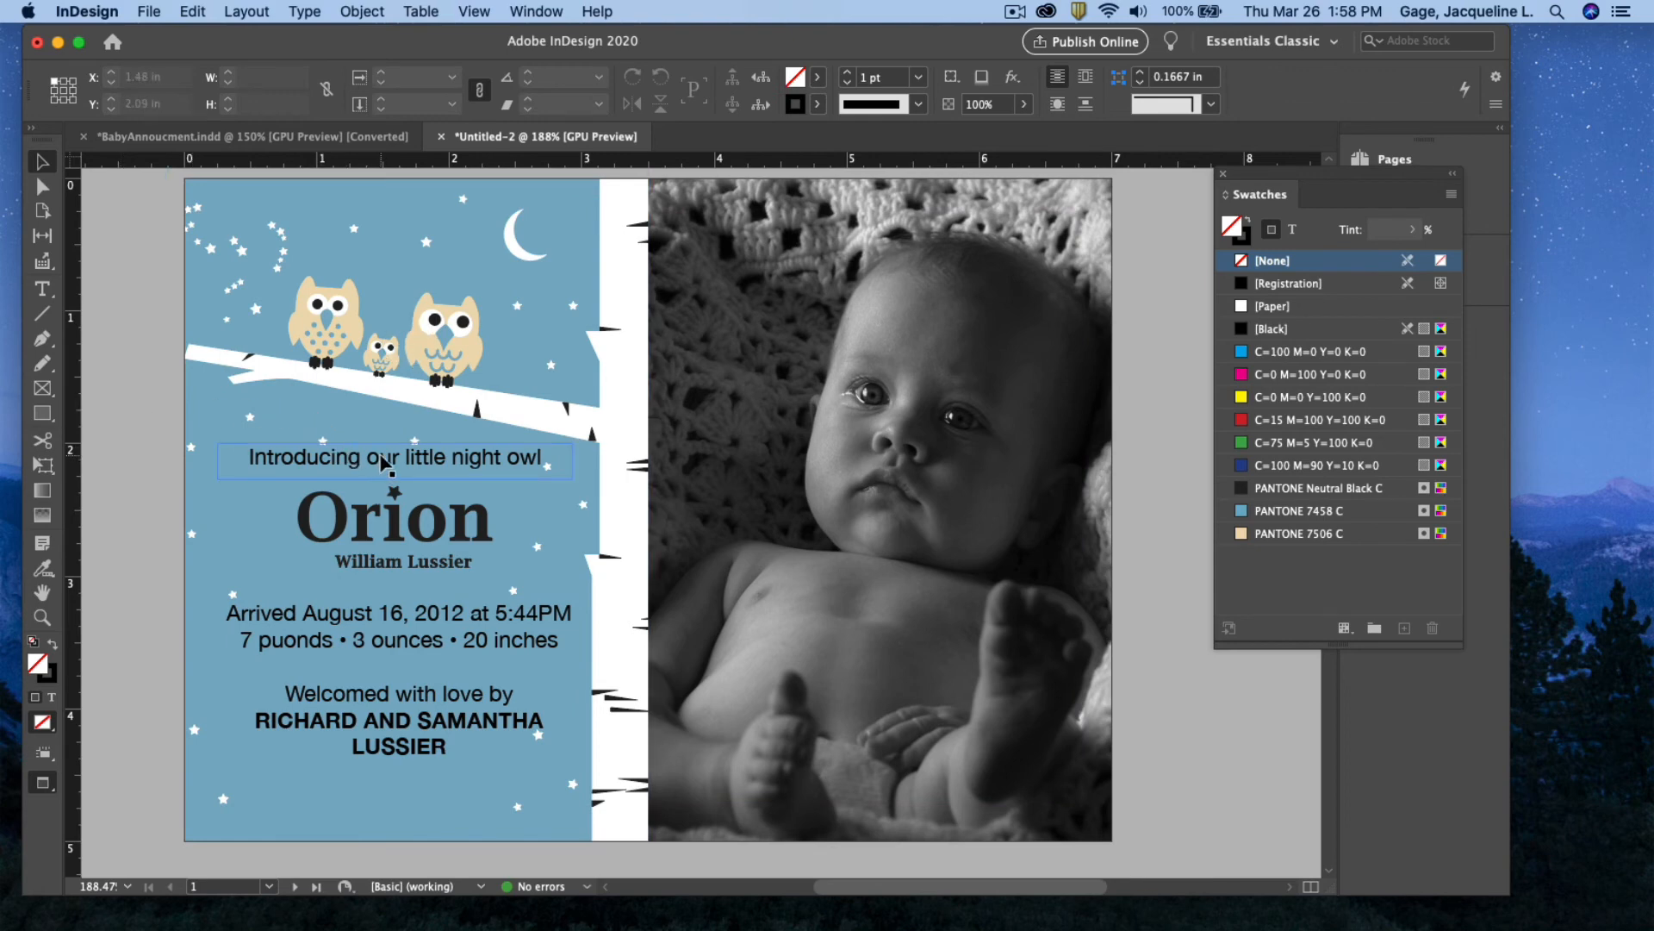
left_click(397, 751)
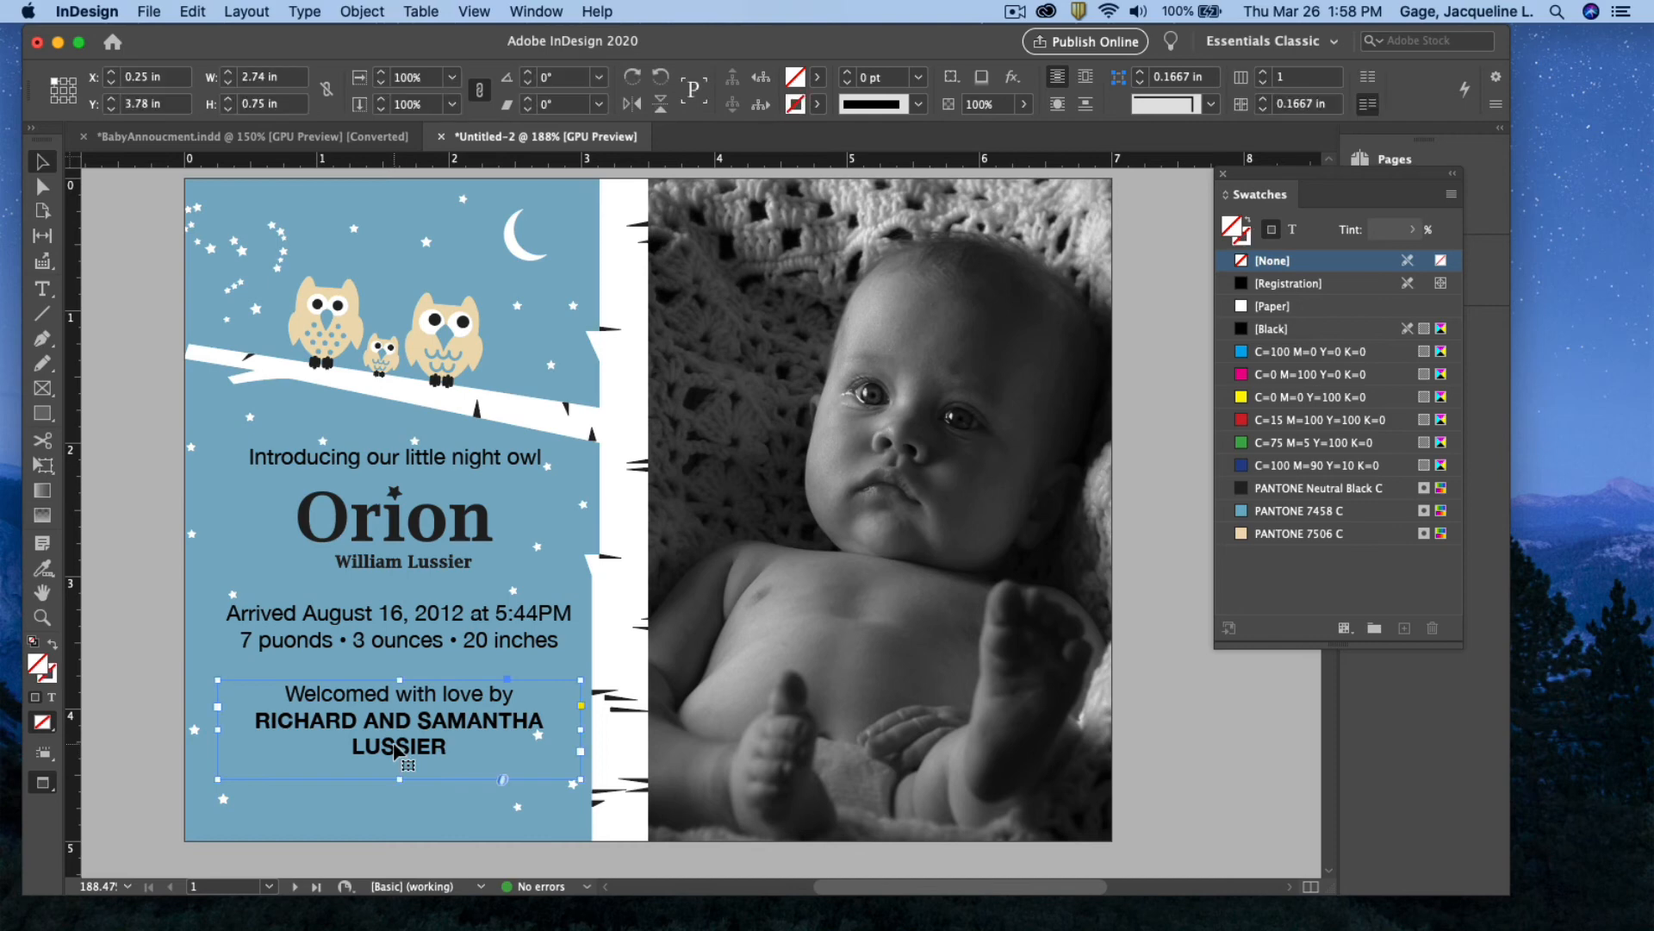
left_click(380, 638, "shift")
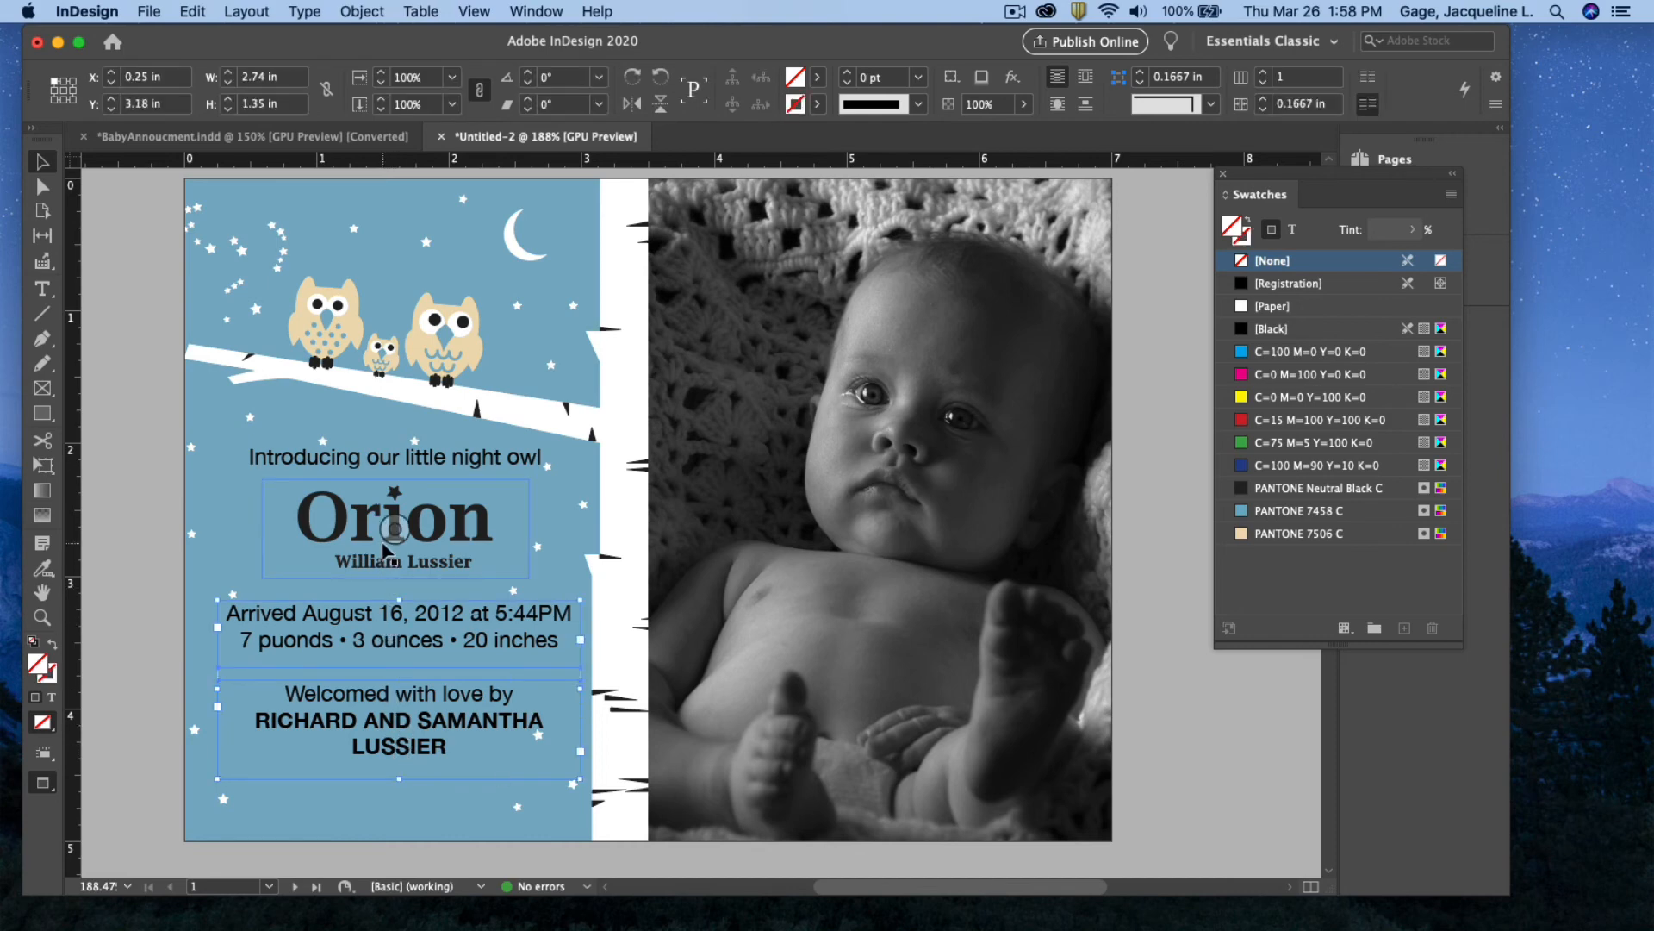
left_click(385, 546, "shift")
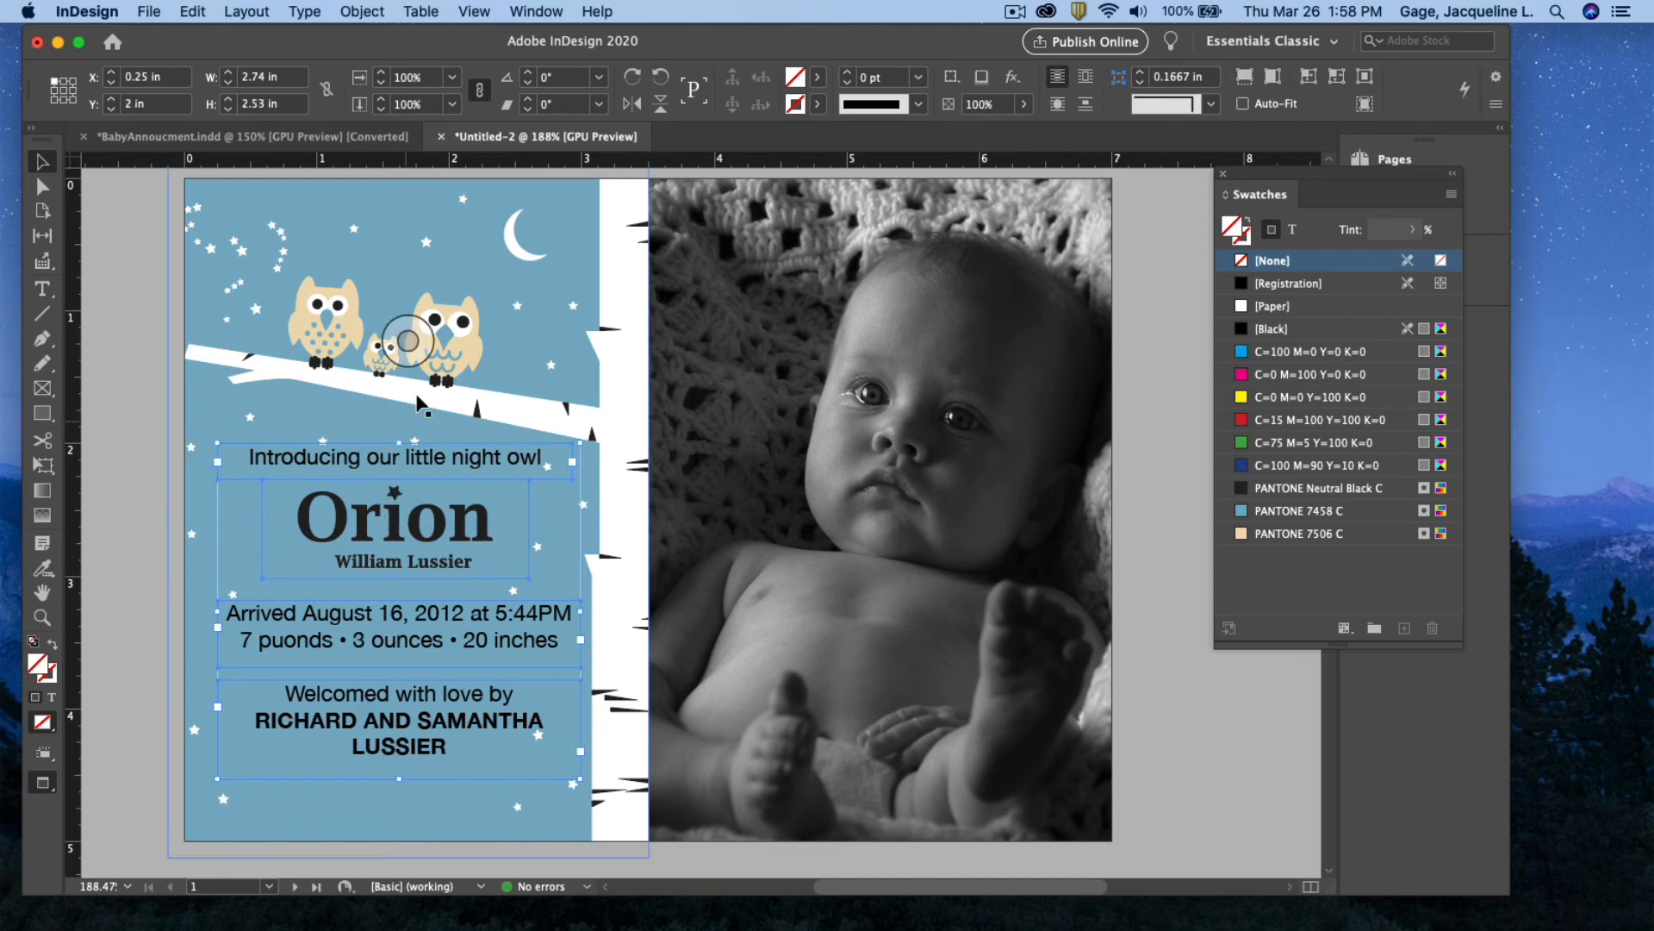
Align the three frames on their horizontal centres, then select the parents' names text
left_click(534, 12)
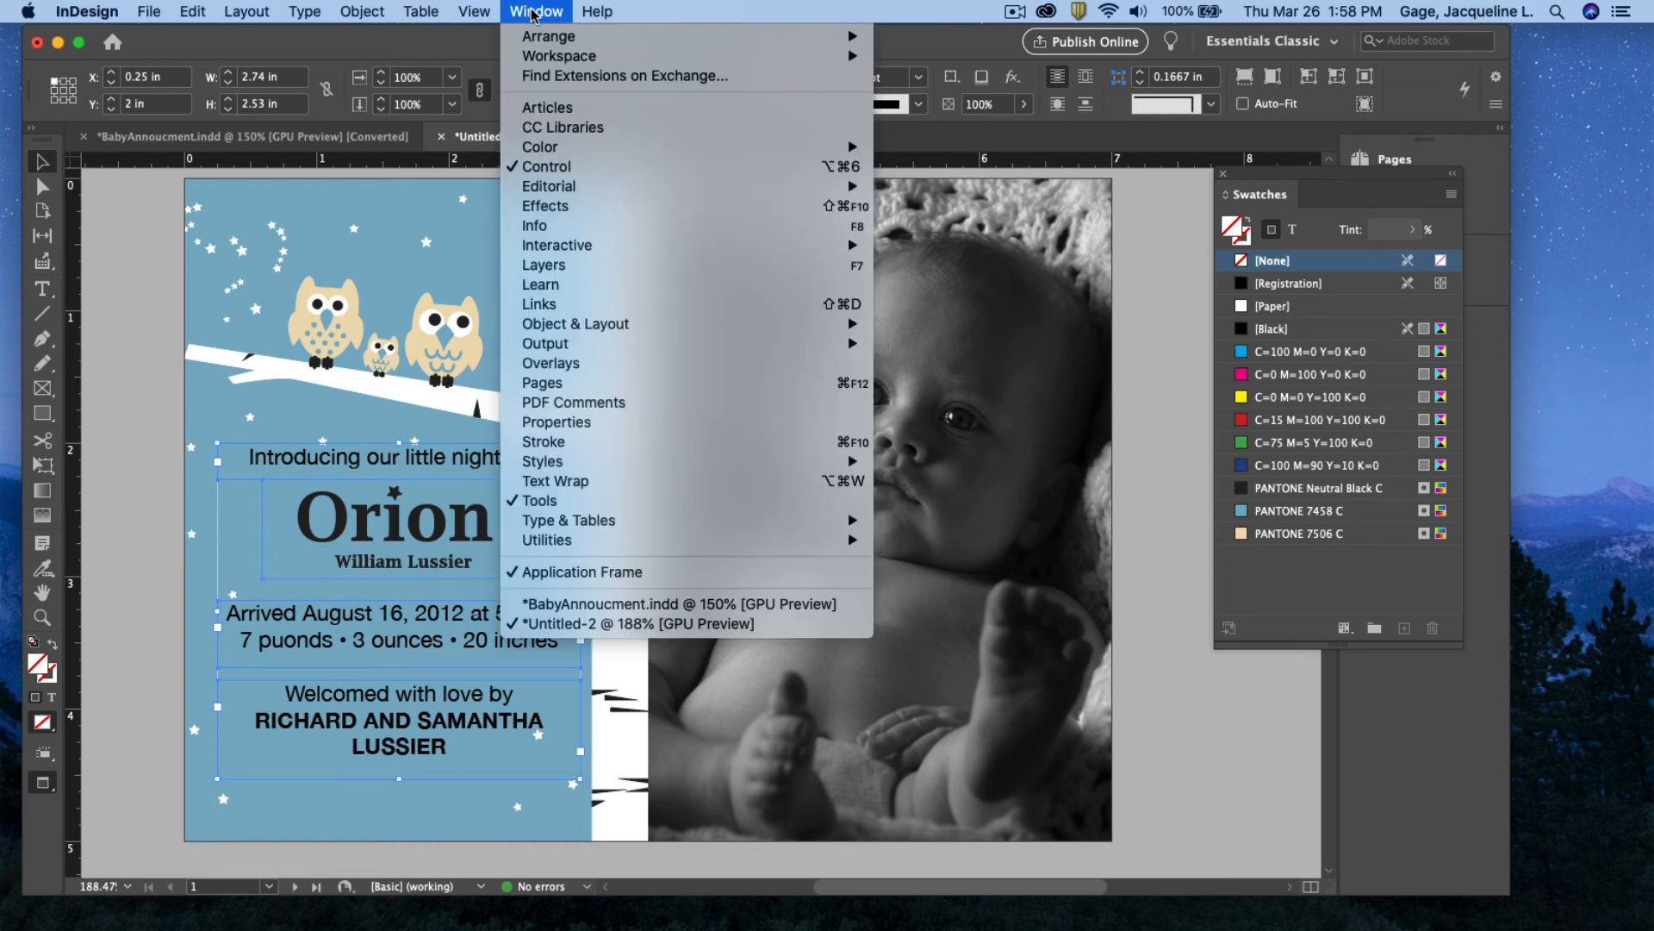
mouse_move(587, 334)
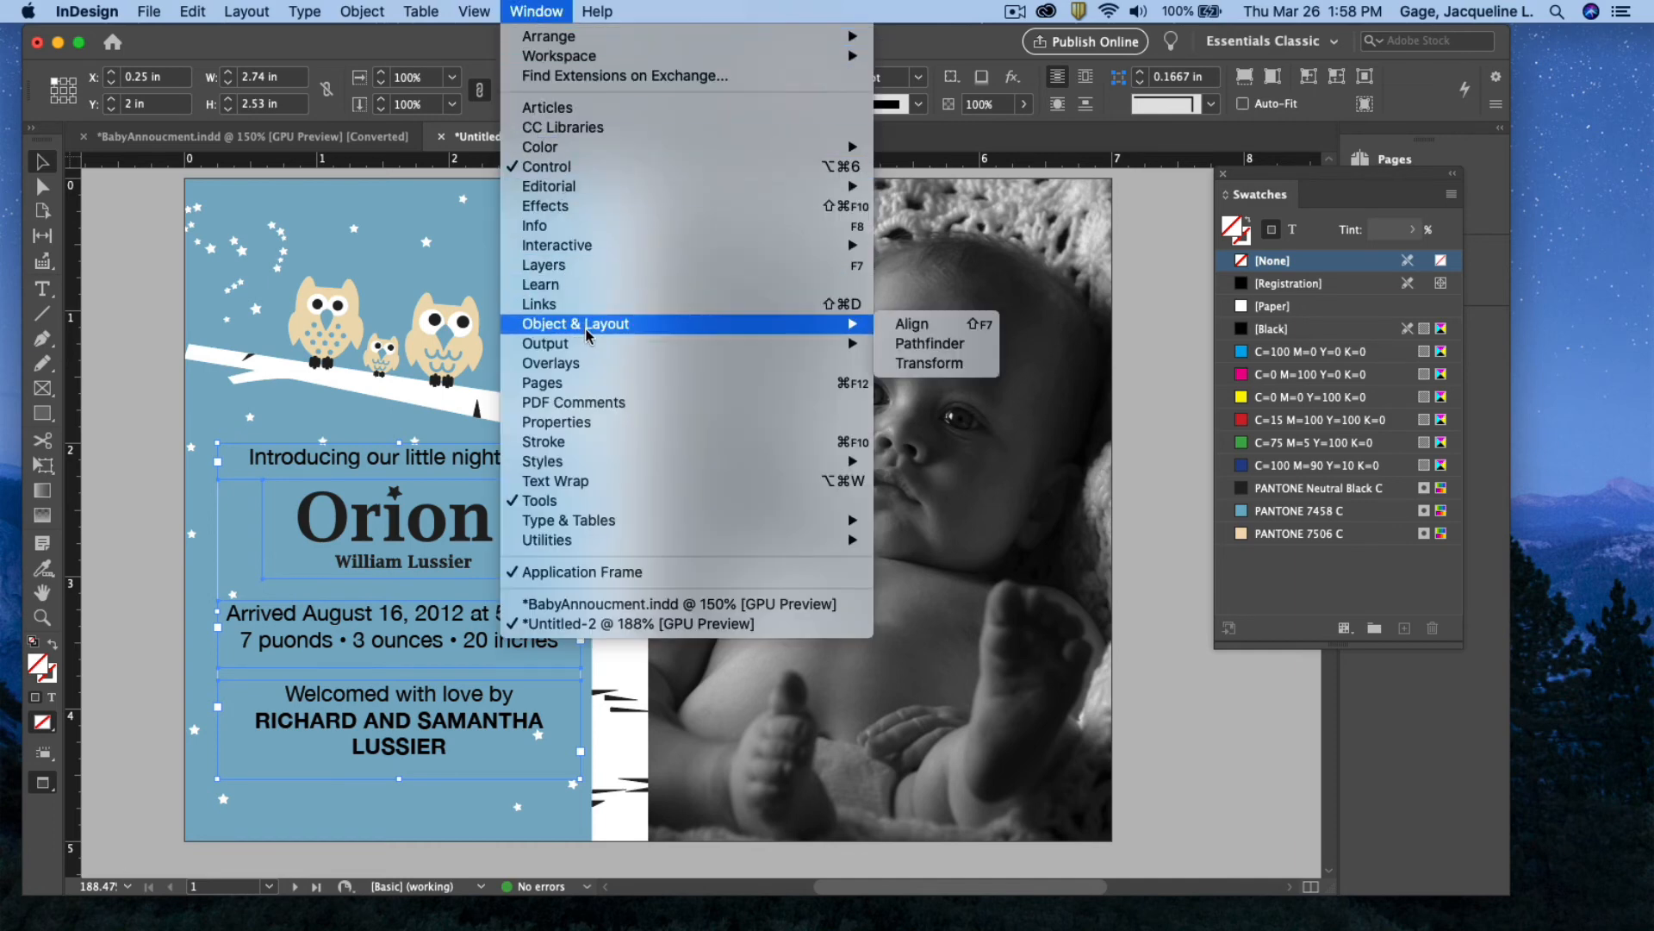
left_click(919, 323)
left_click_drag(1206, 308, 860, 272)
left_click(785, 355)
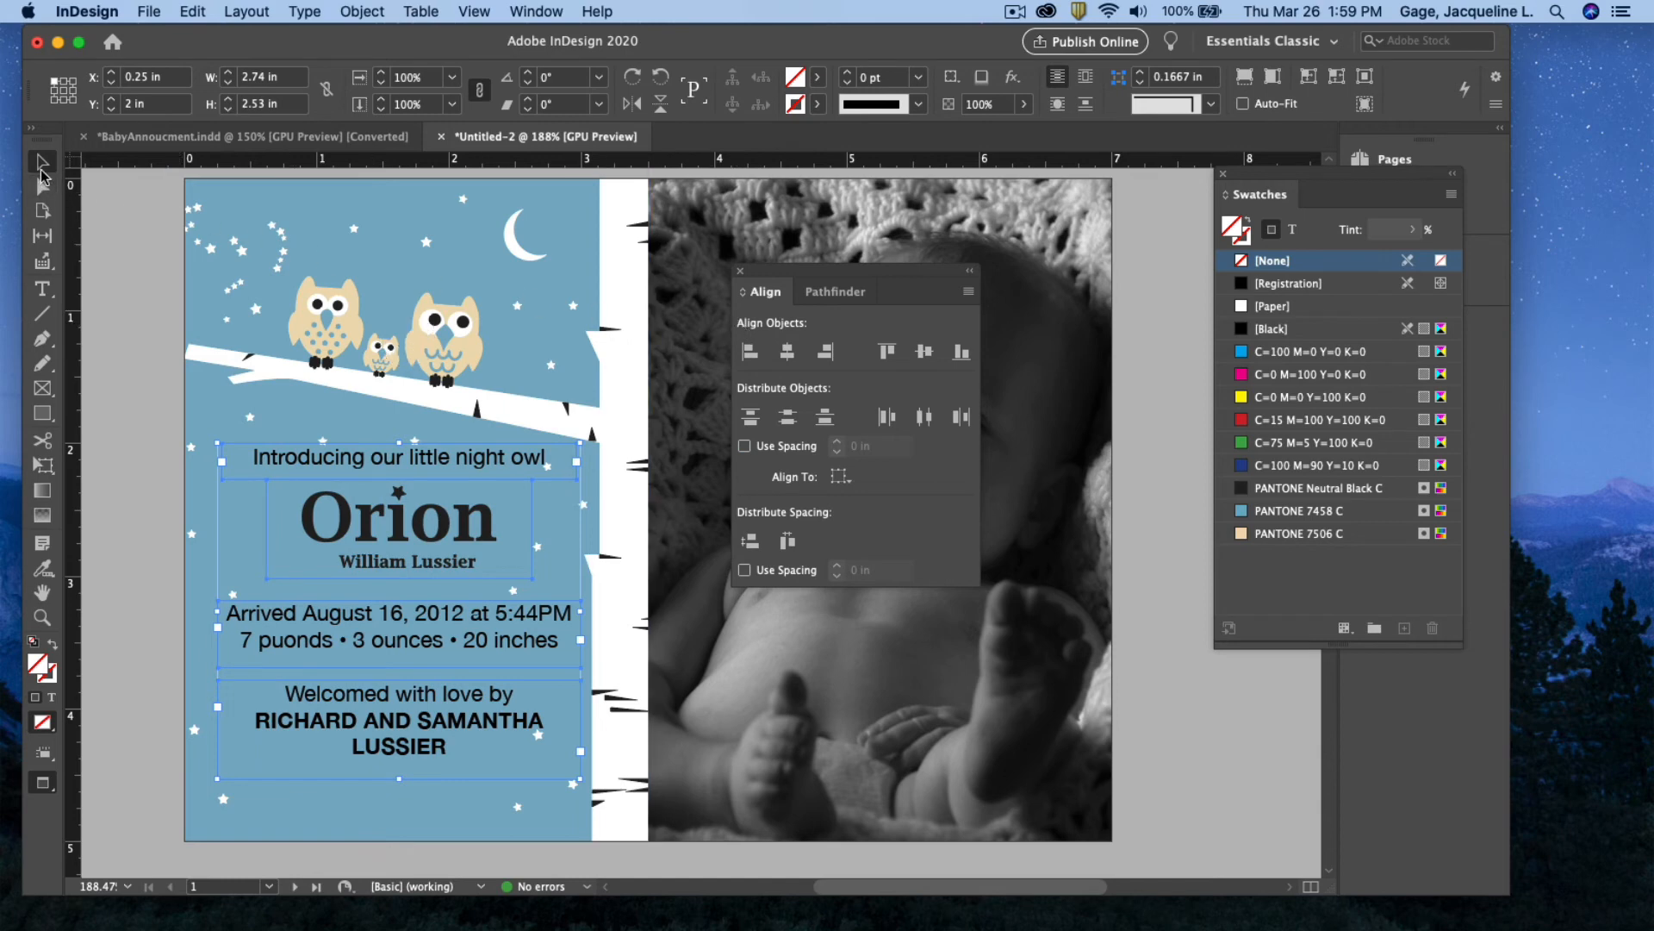
left_click(740, 270)
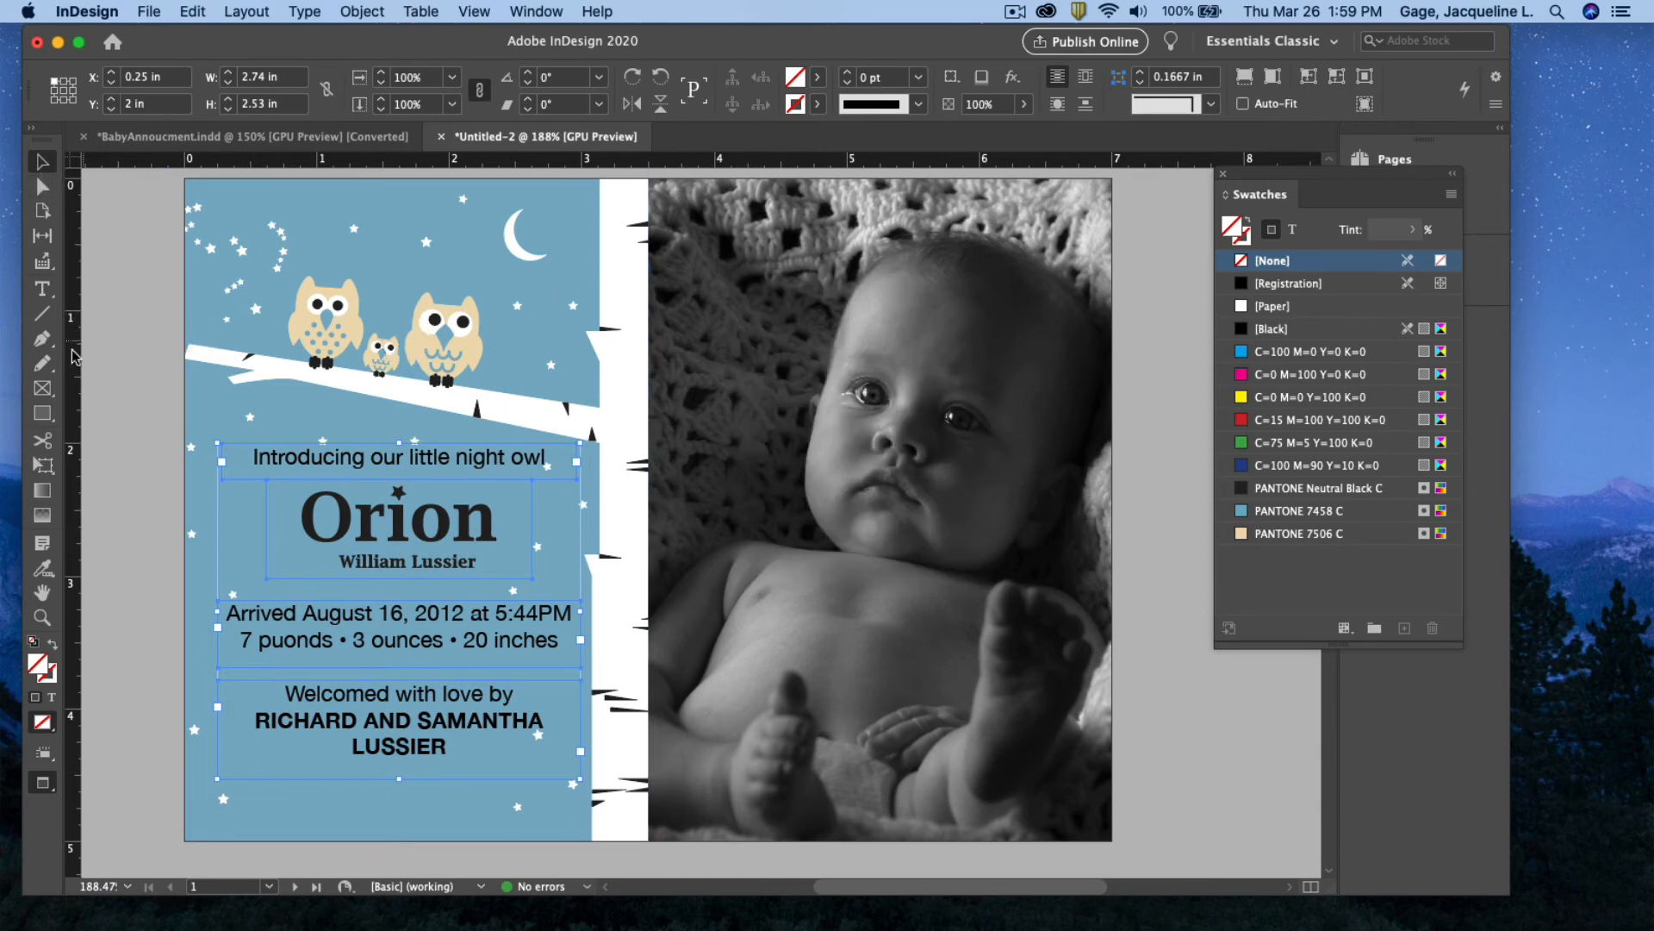
left_click(42, 288)
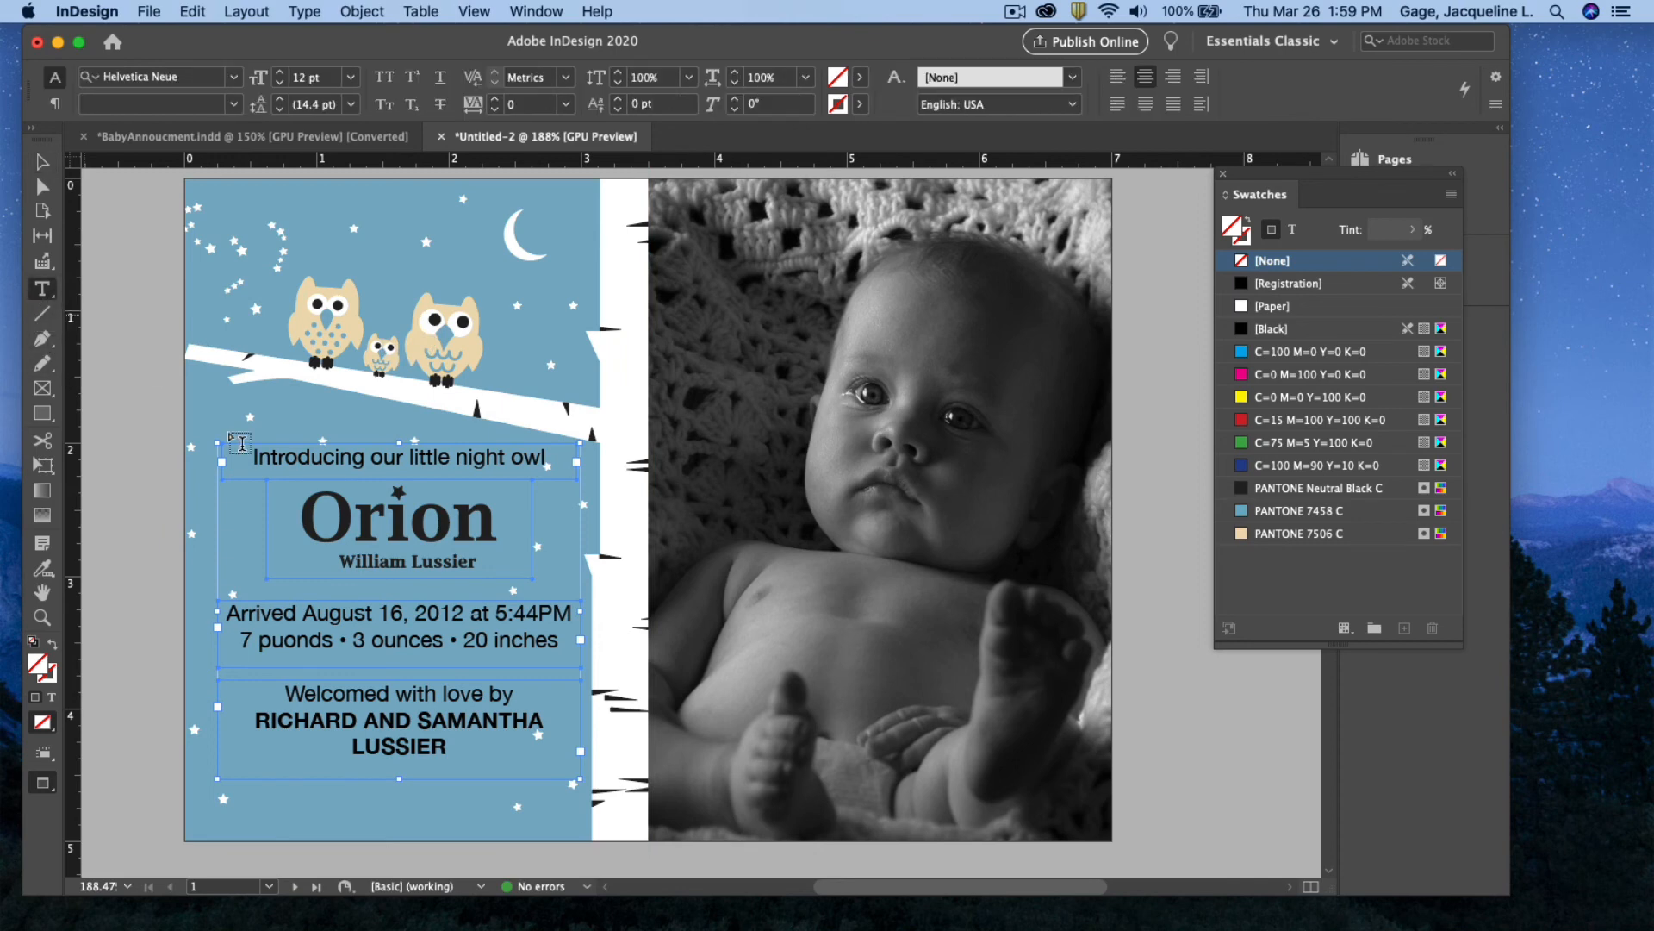
left_click_drag(453, 746, 252, 721)
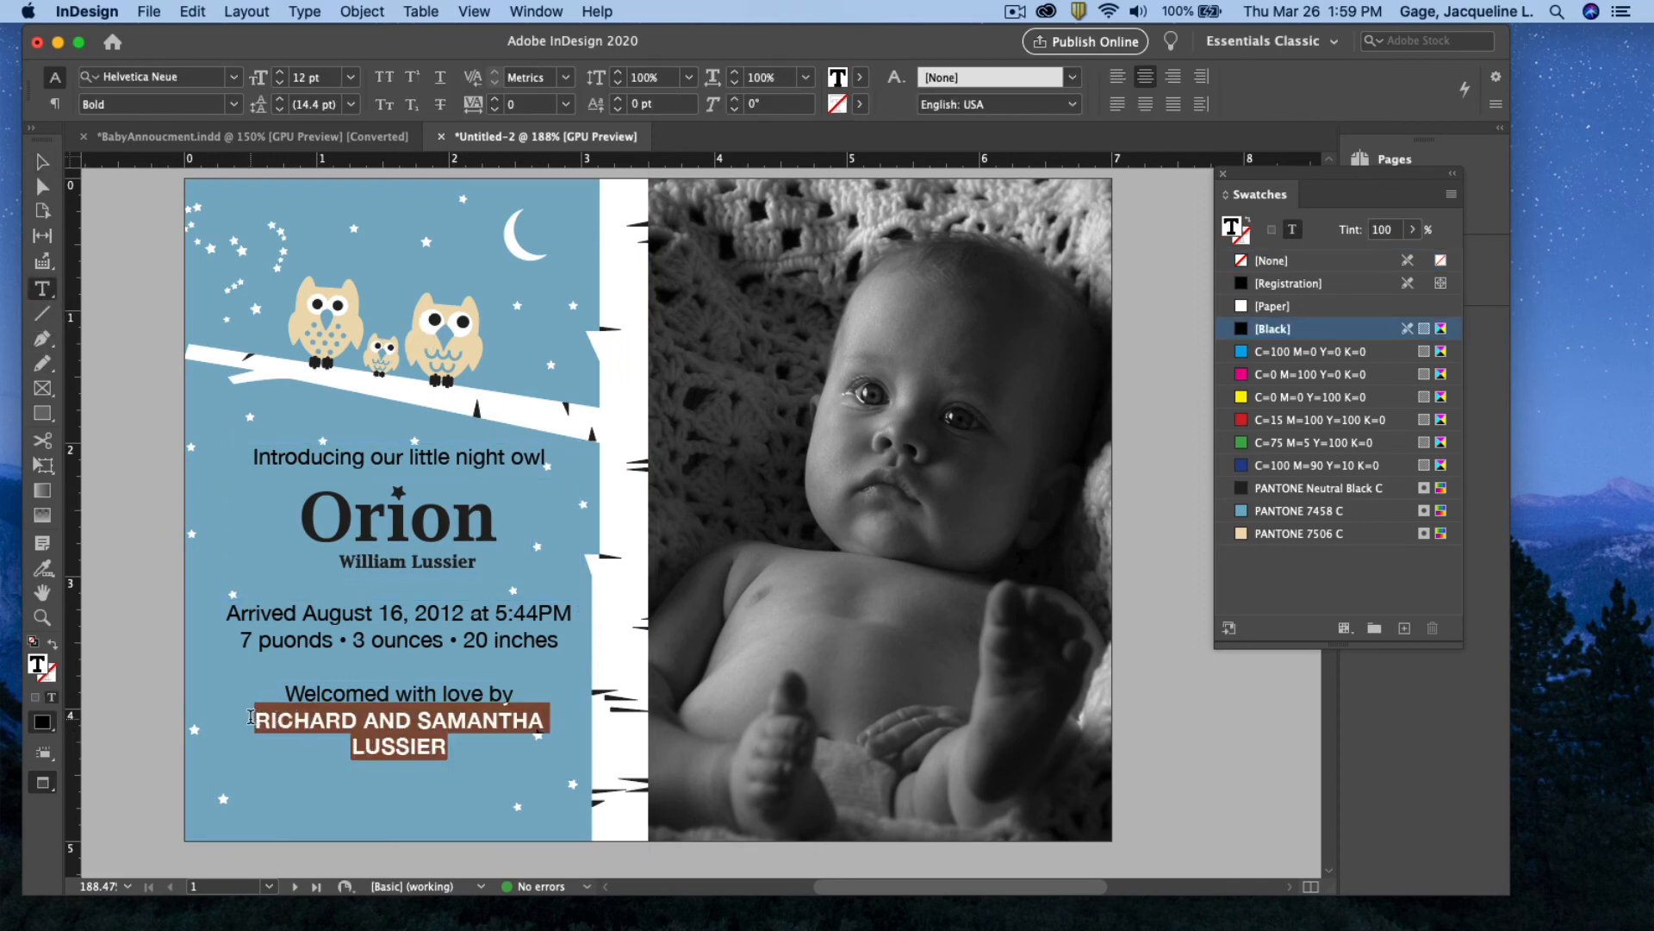
Colour the parents' names PANTONE 7506 C beige and correct 'puonds' to 'pounds'
left_click(1242, 541)
left_click(530, 738)
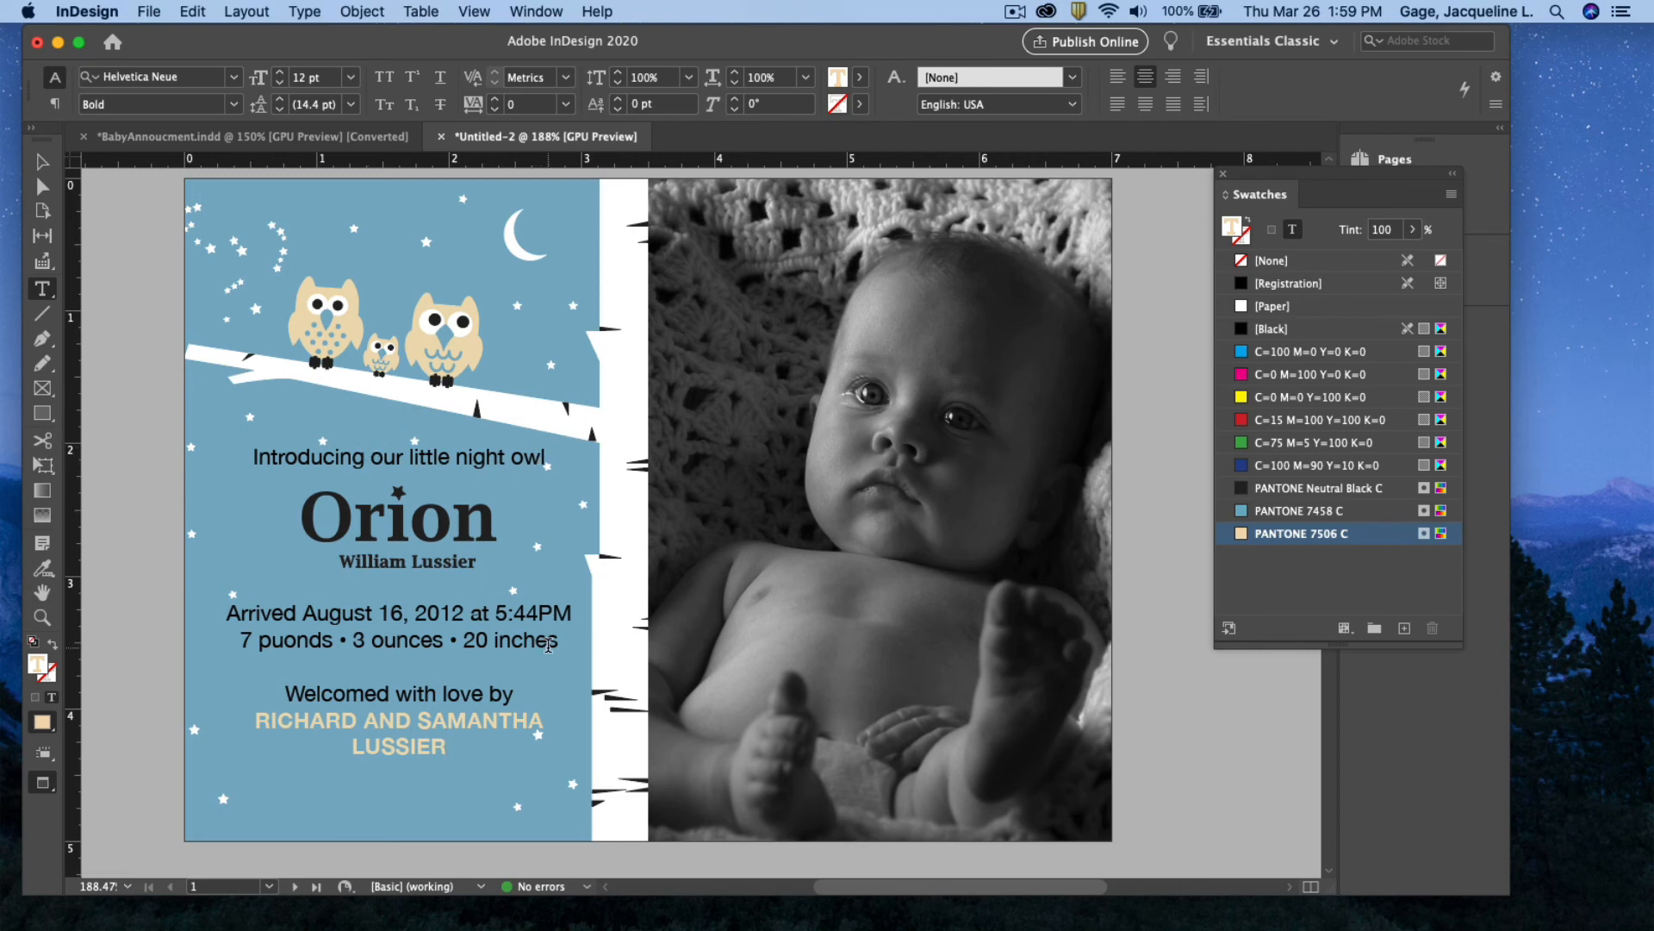
left_click(285, 639)
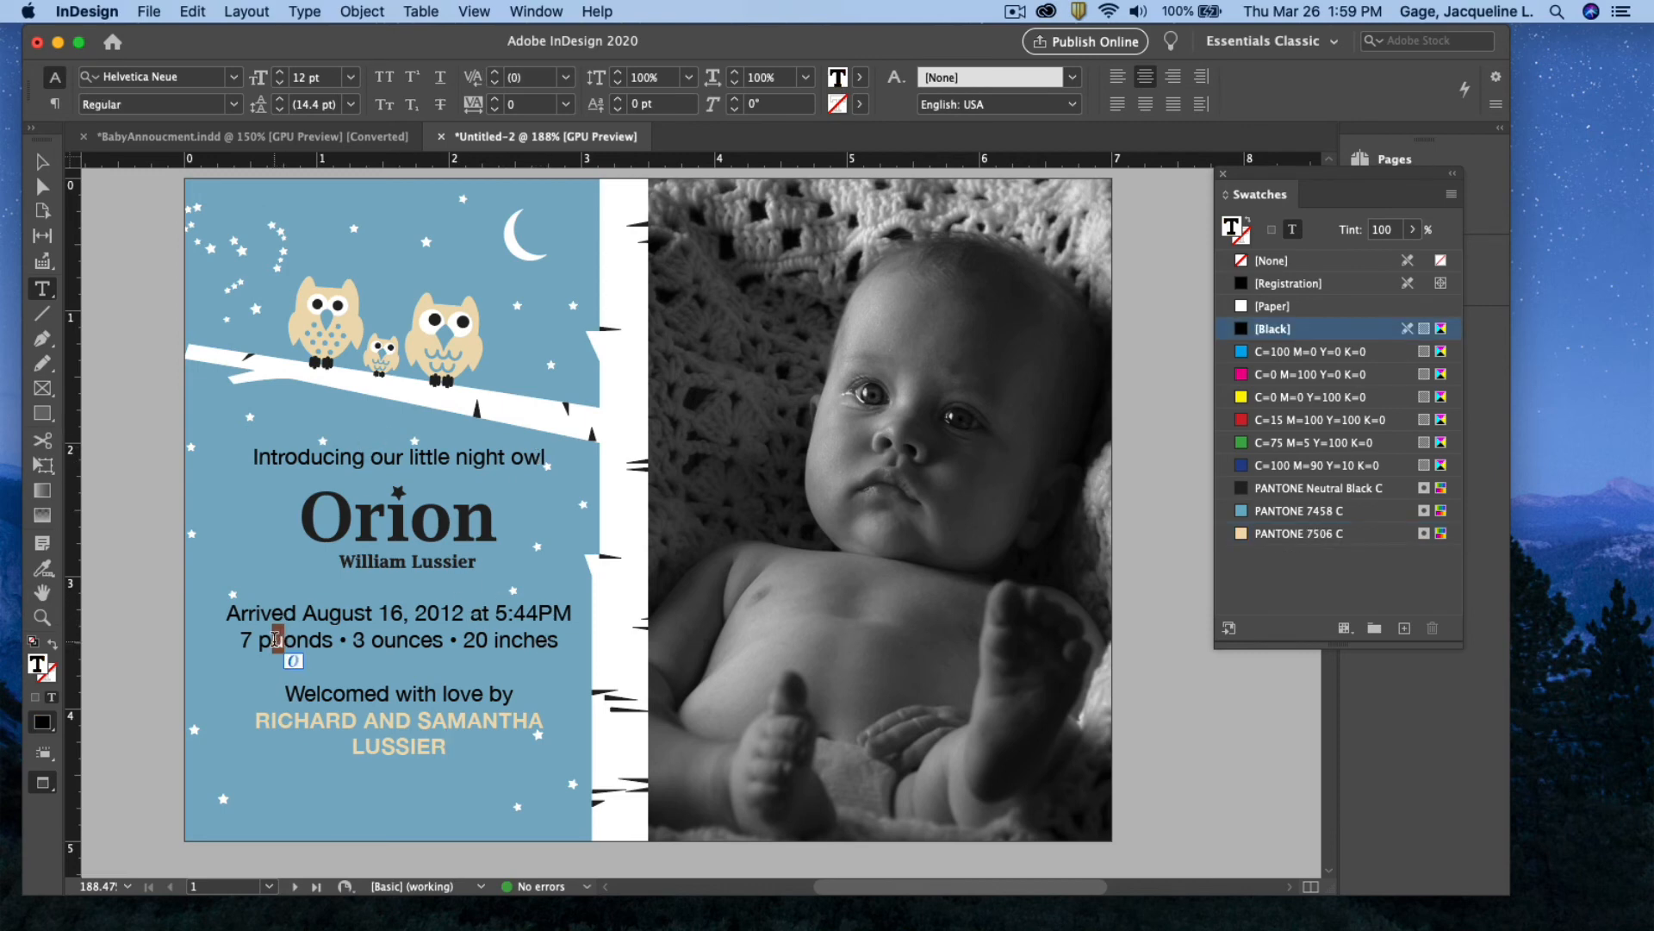
key("BackSpace")
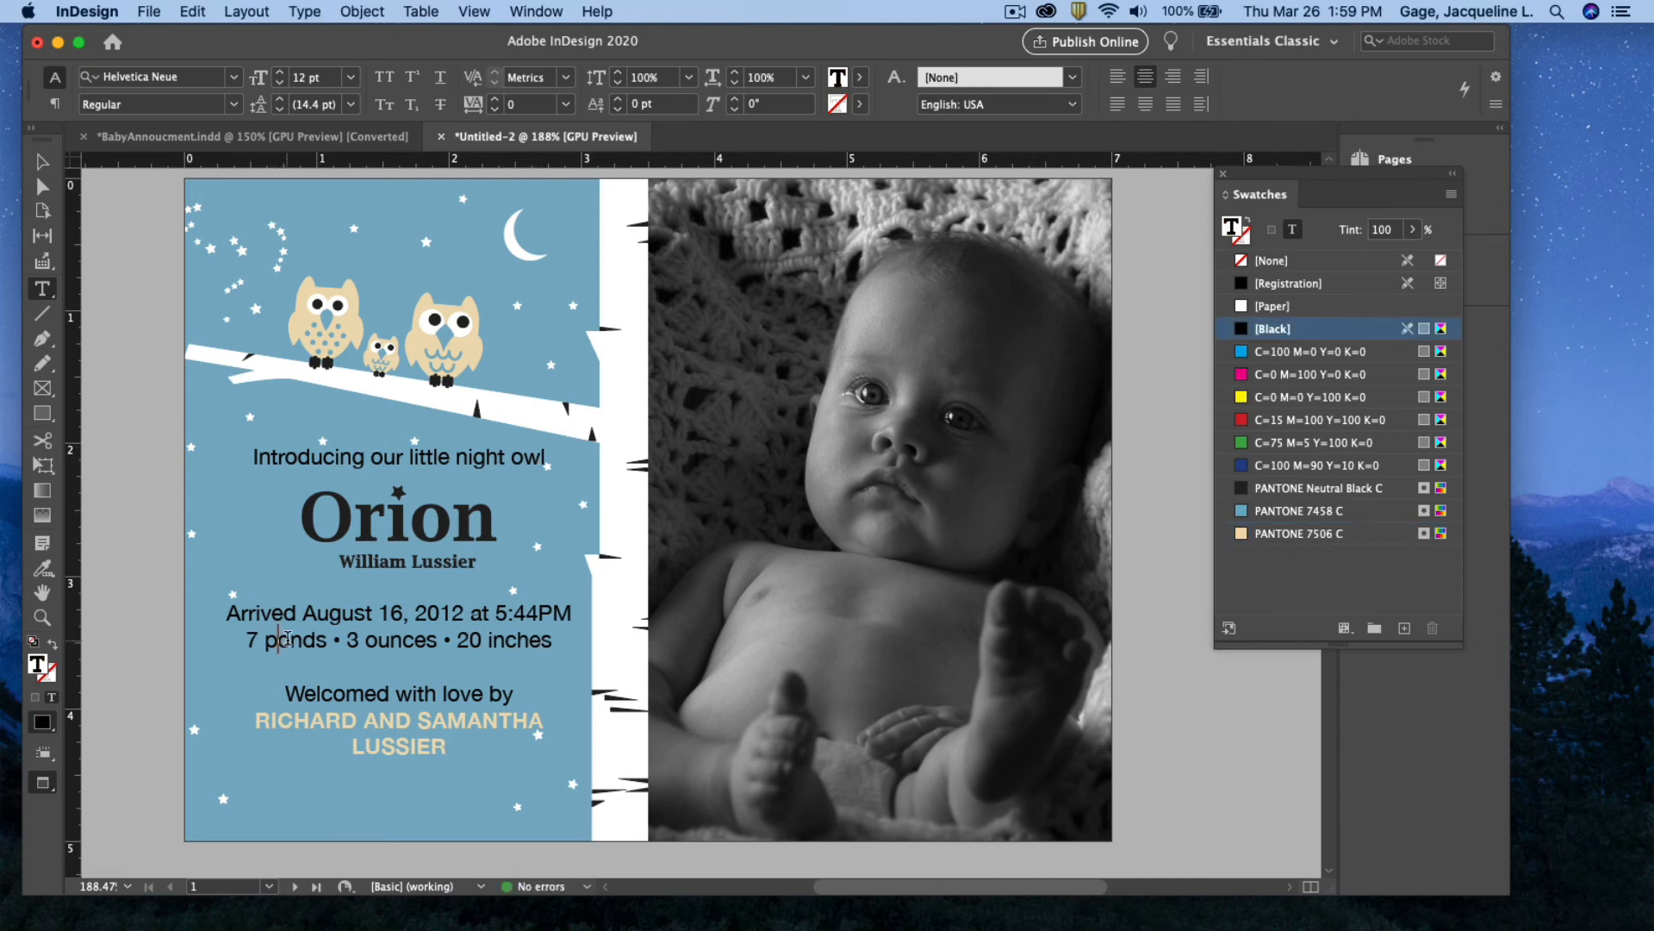
type("U")
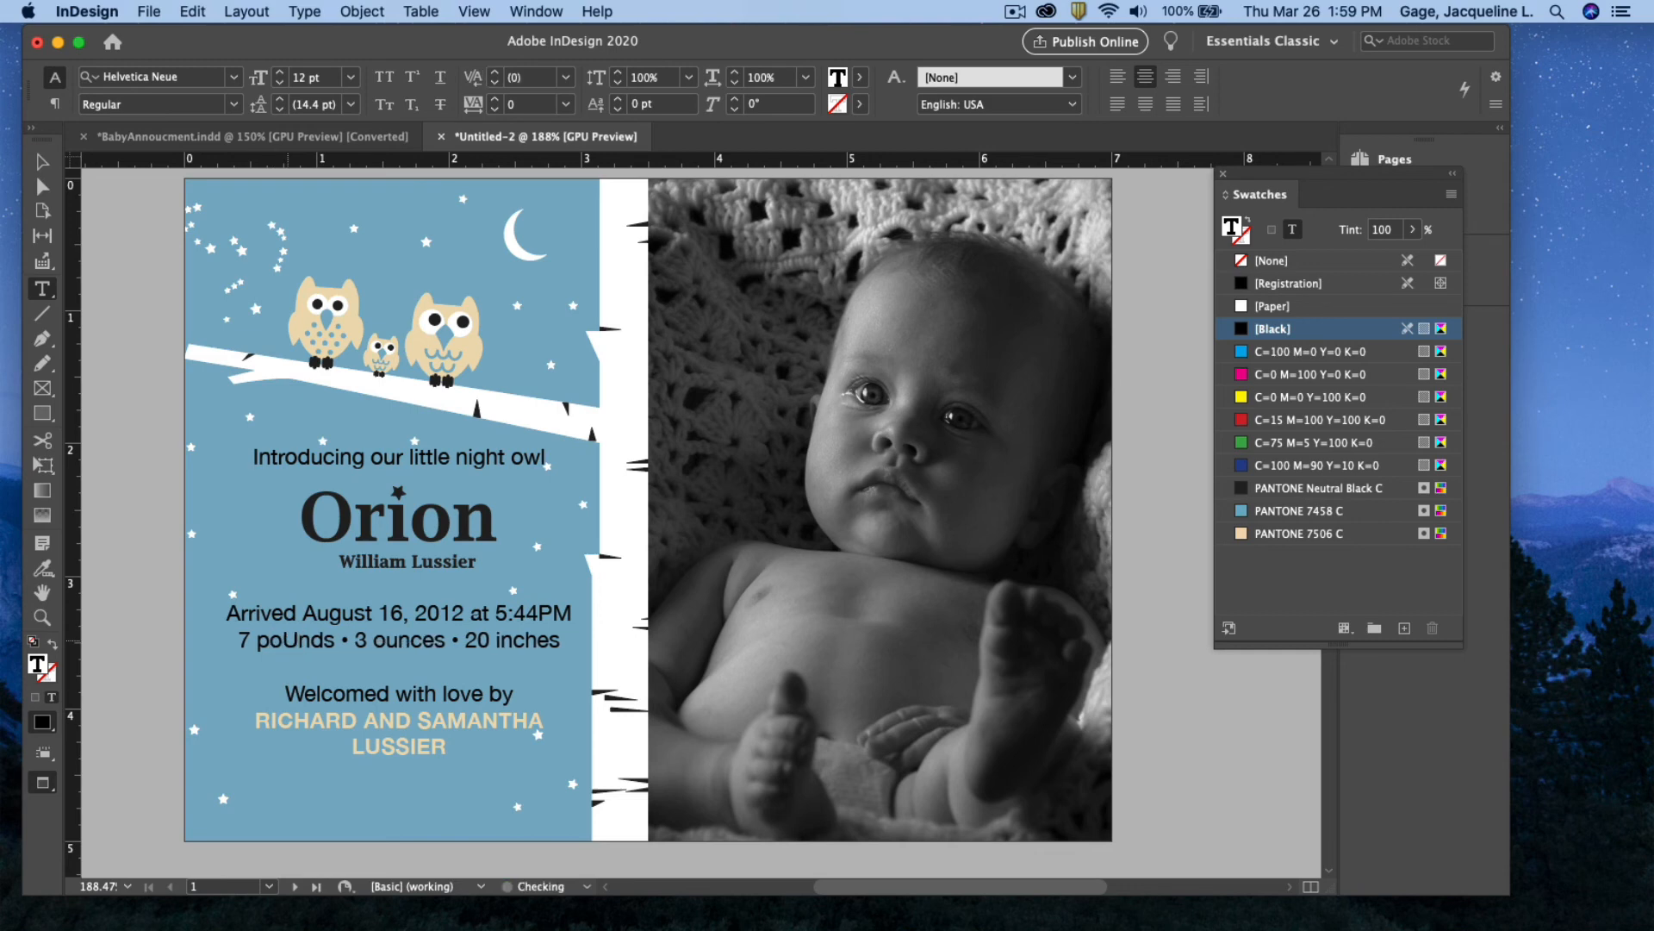
key("BackSpace")
type("u")
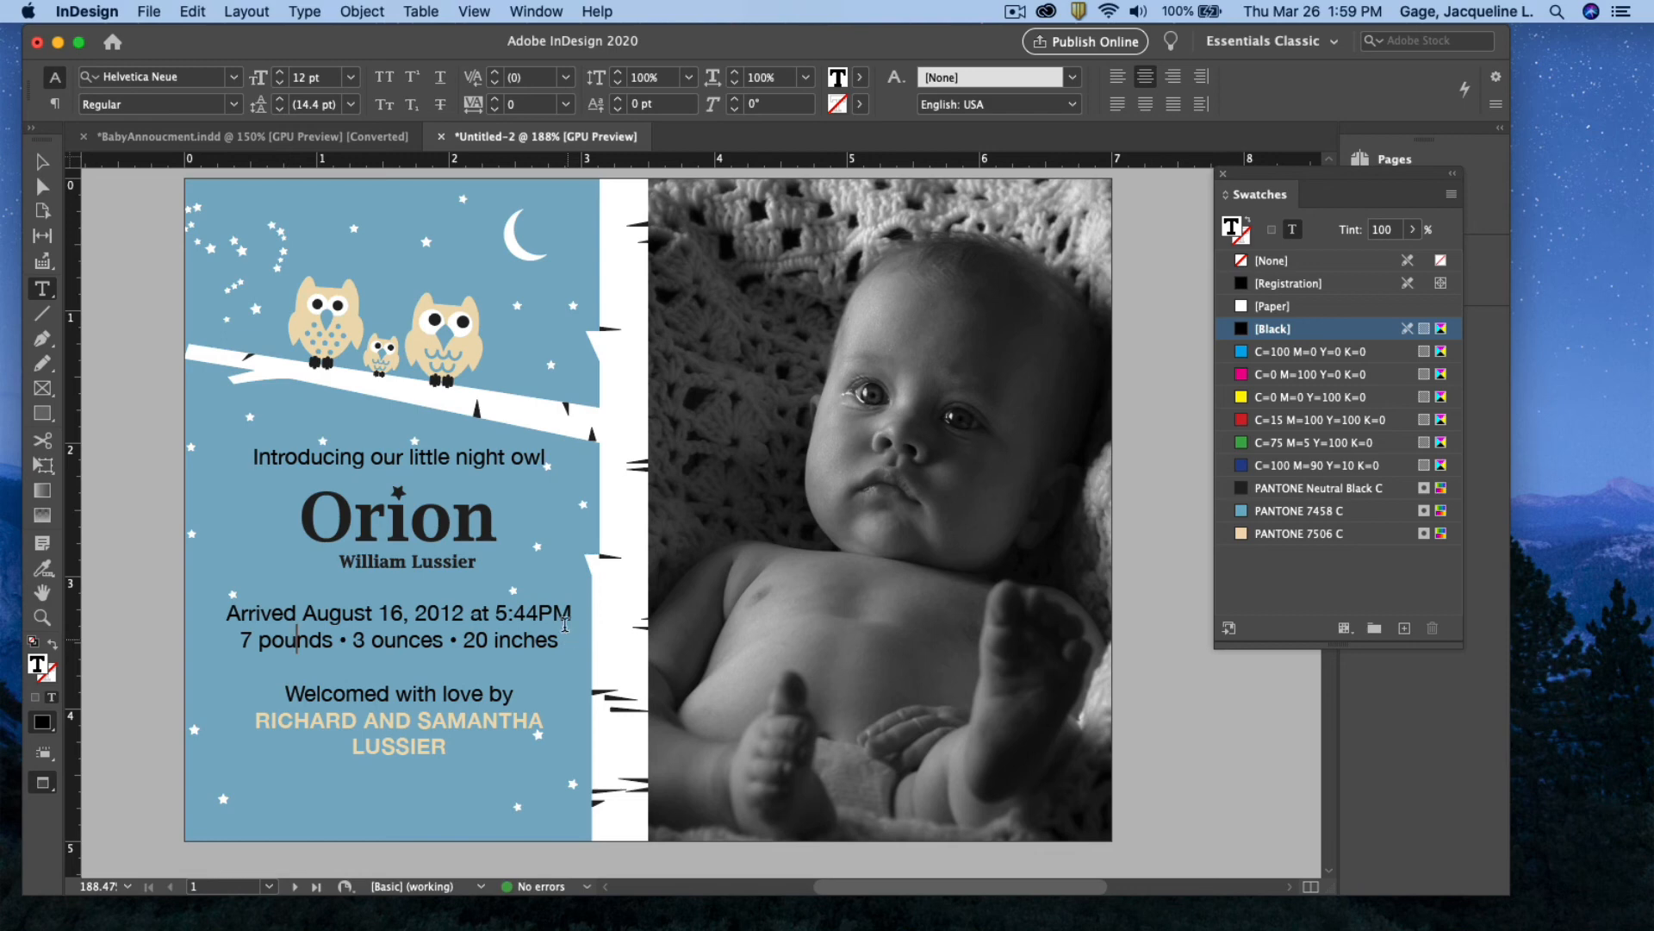
left_click_drag(541, 457, 252, 457)
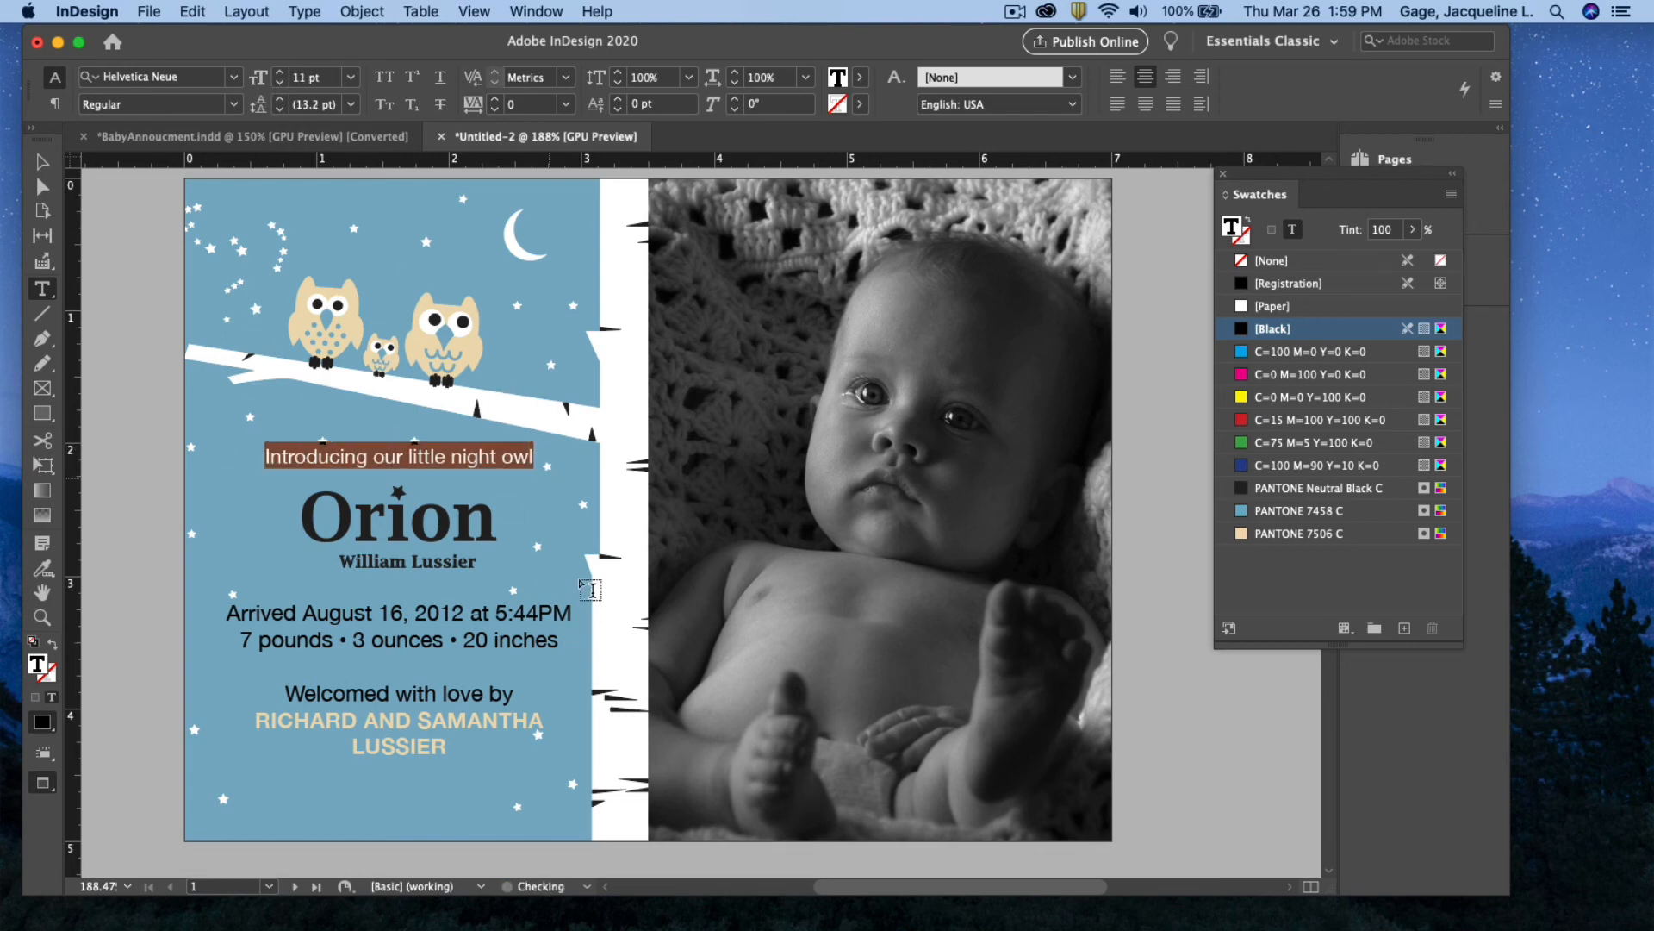
Set both 'Arrived…' birth-details lines to 10 pt Helvetica Neue Italic
left_click_drag(561, 642, 226, 613)
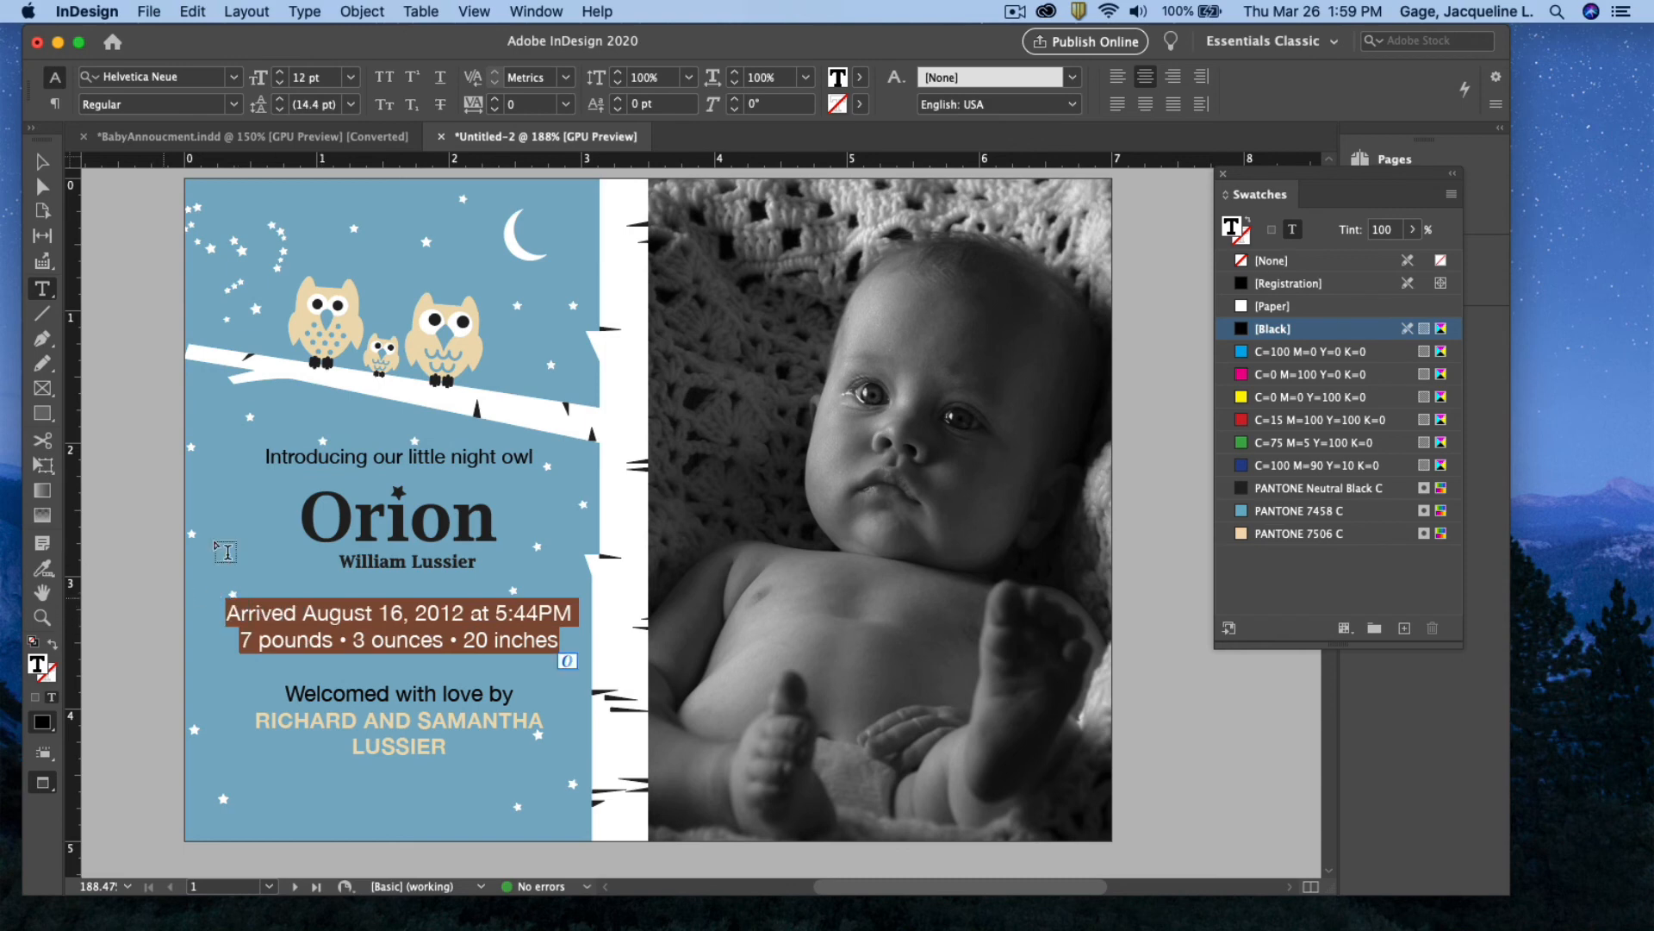
left_click(280, 83)
left_click(280, 84)
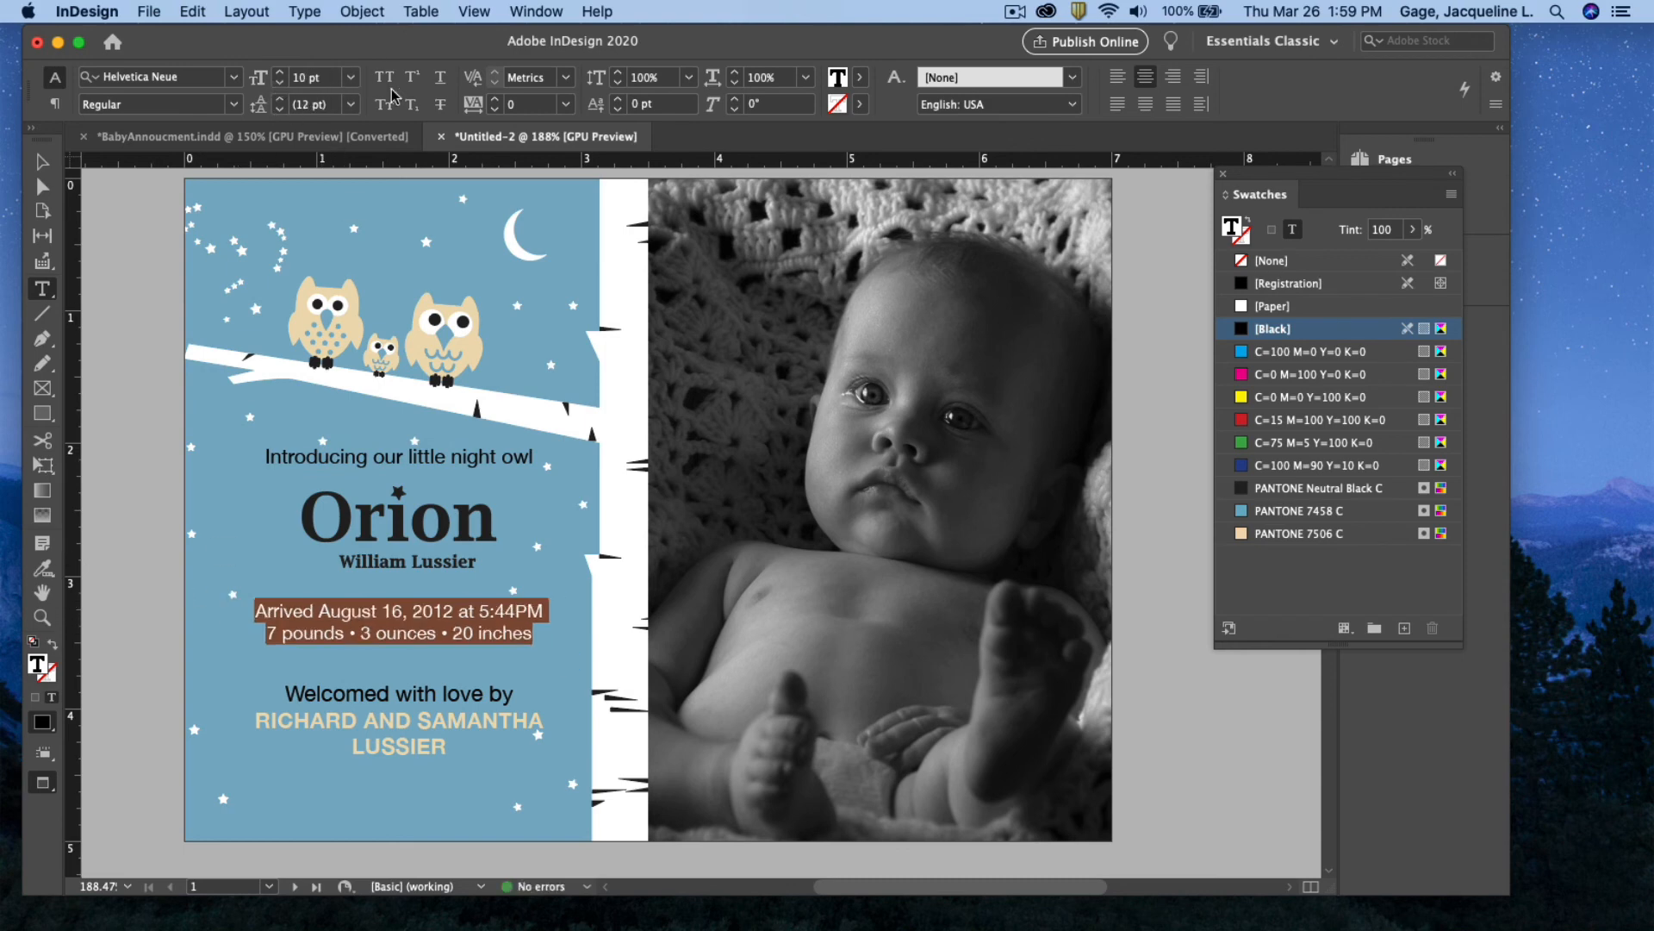
left_click(232, 104)
left_click(177, 259)
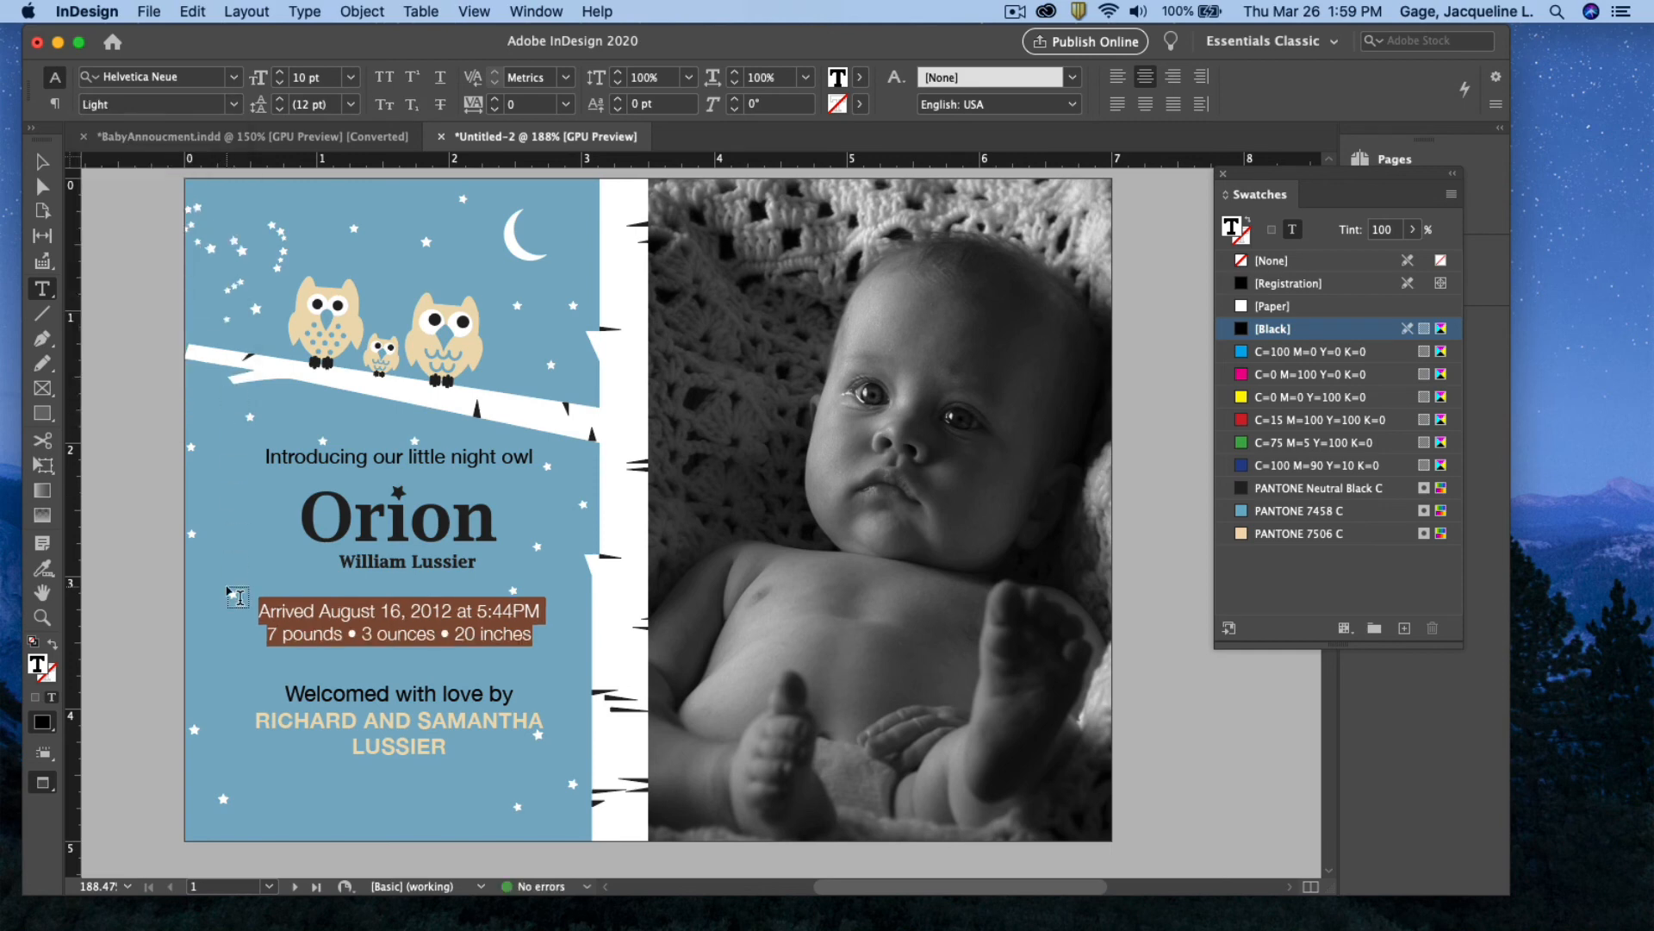
left_click(232, 104)
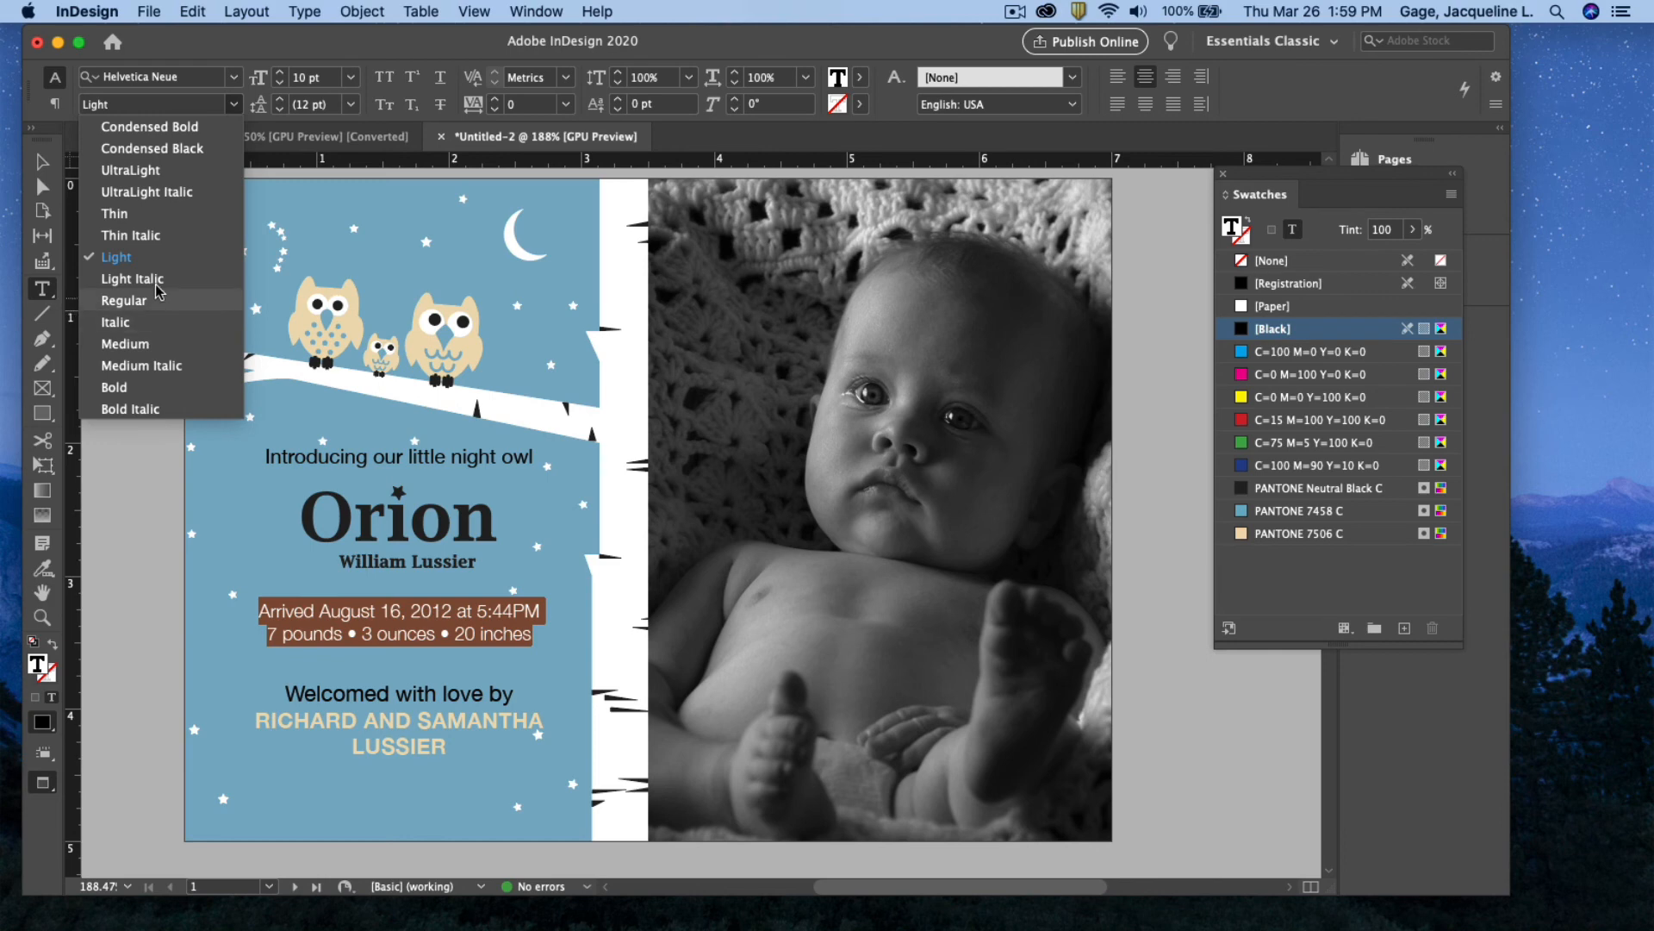
left_click(182, 322)
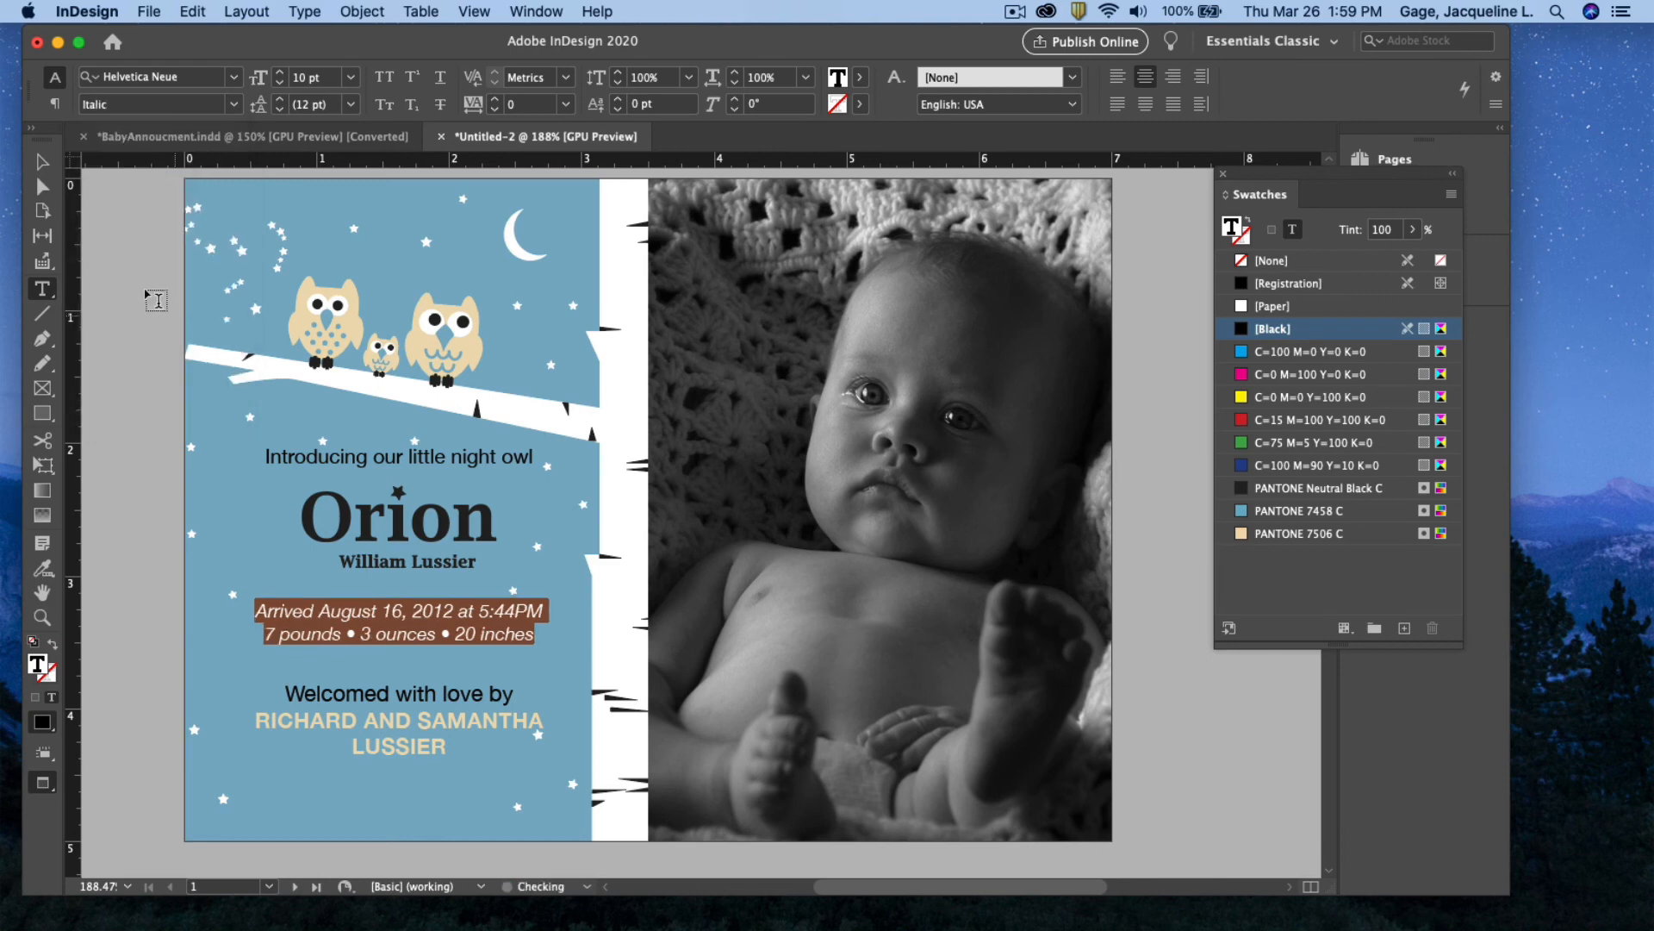
left_click(43, 162)
left_click(144, 283)
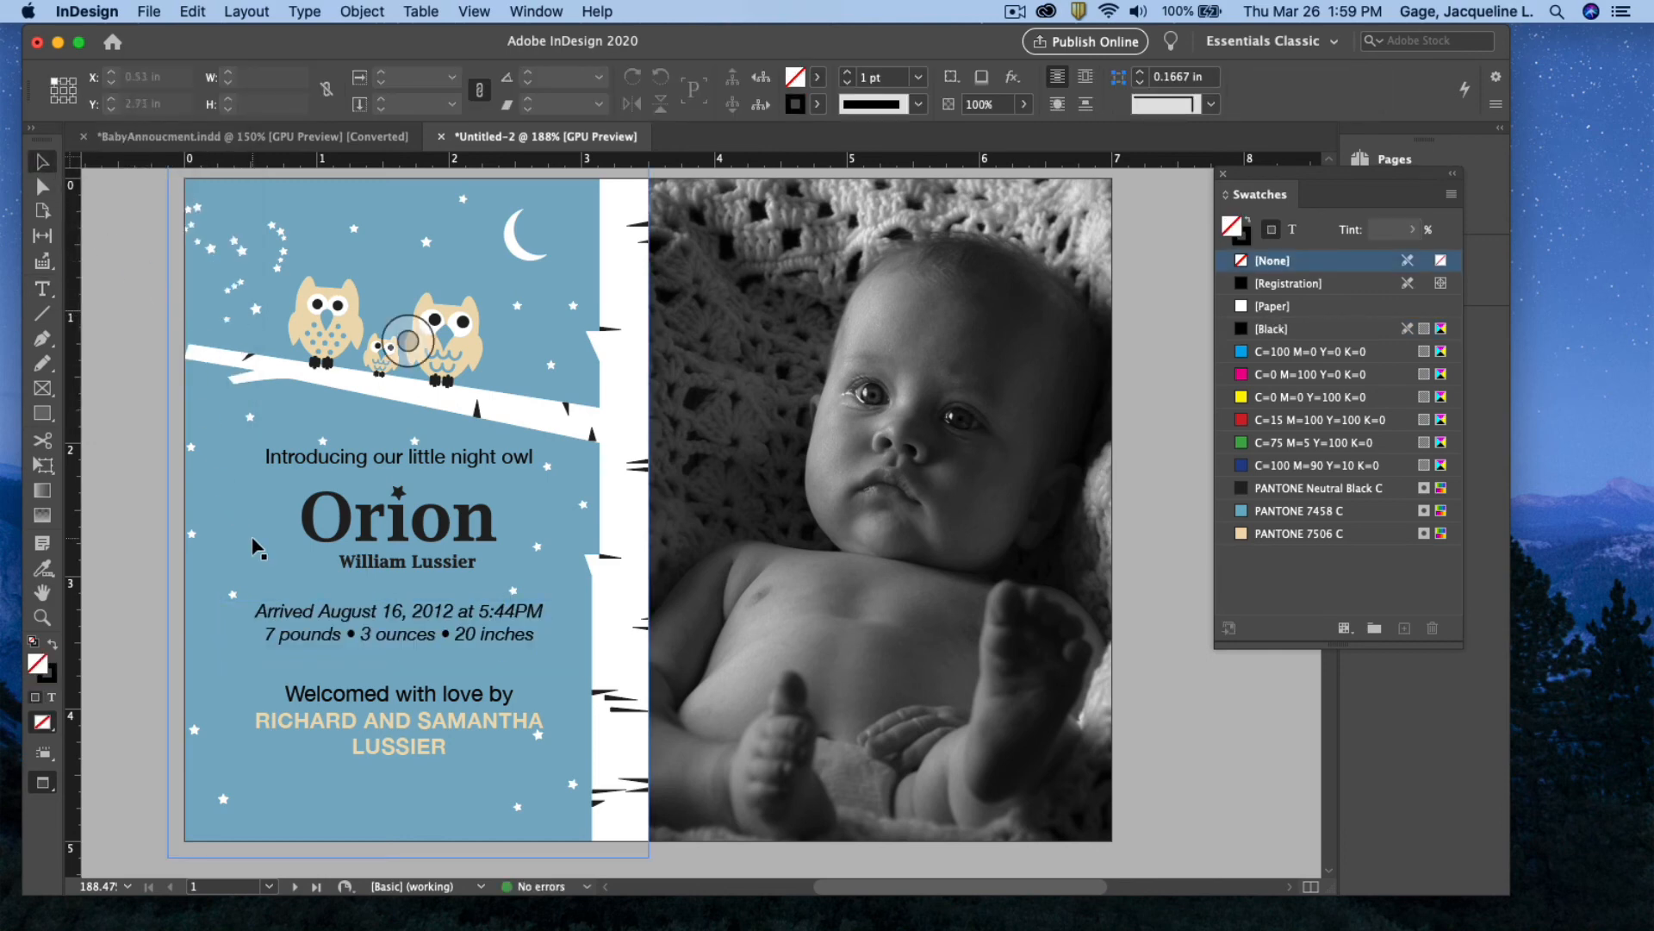
left_click_drag(1267, 172, 1375, 174)
scroll(1232, 361, "down", 5)
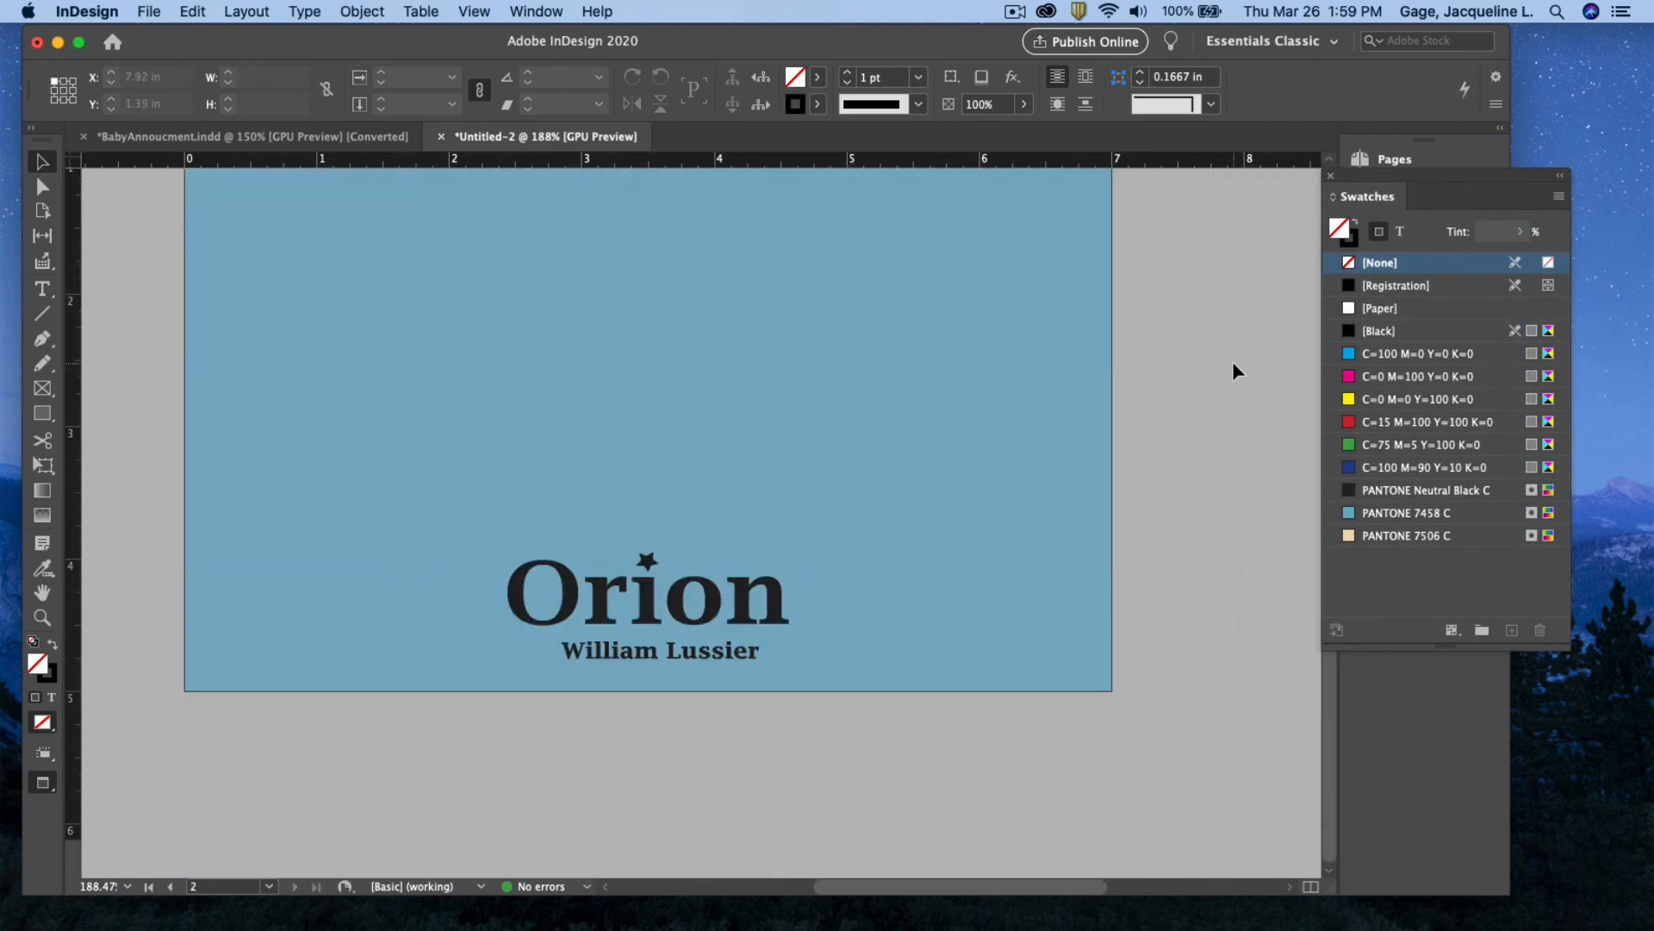
scroll(1233, 360, "up", 5)
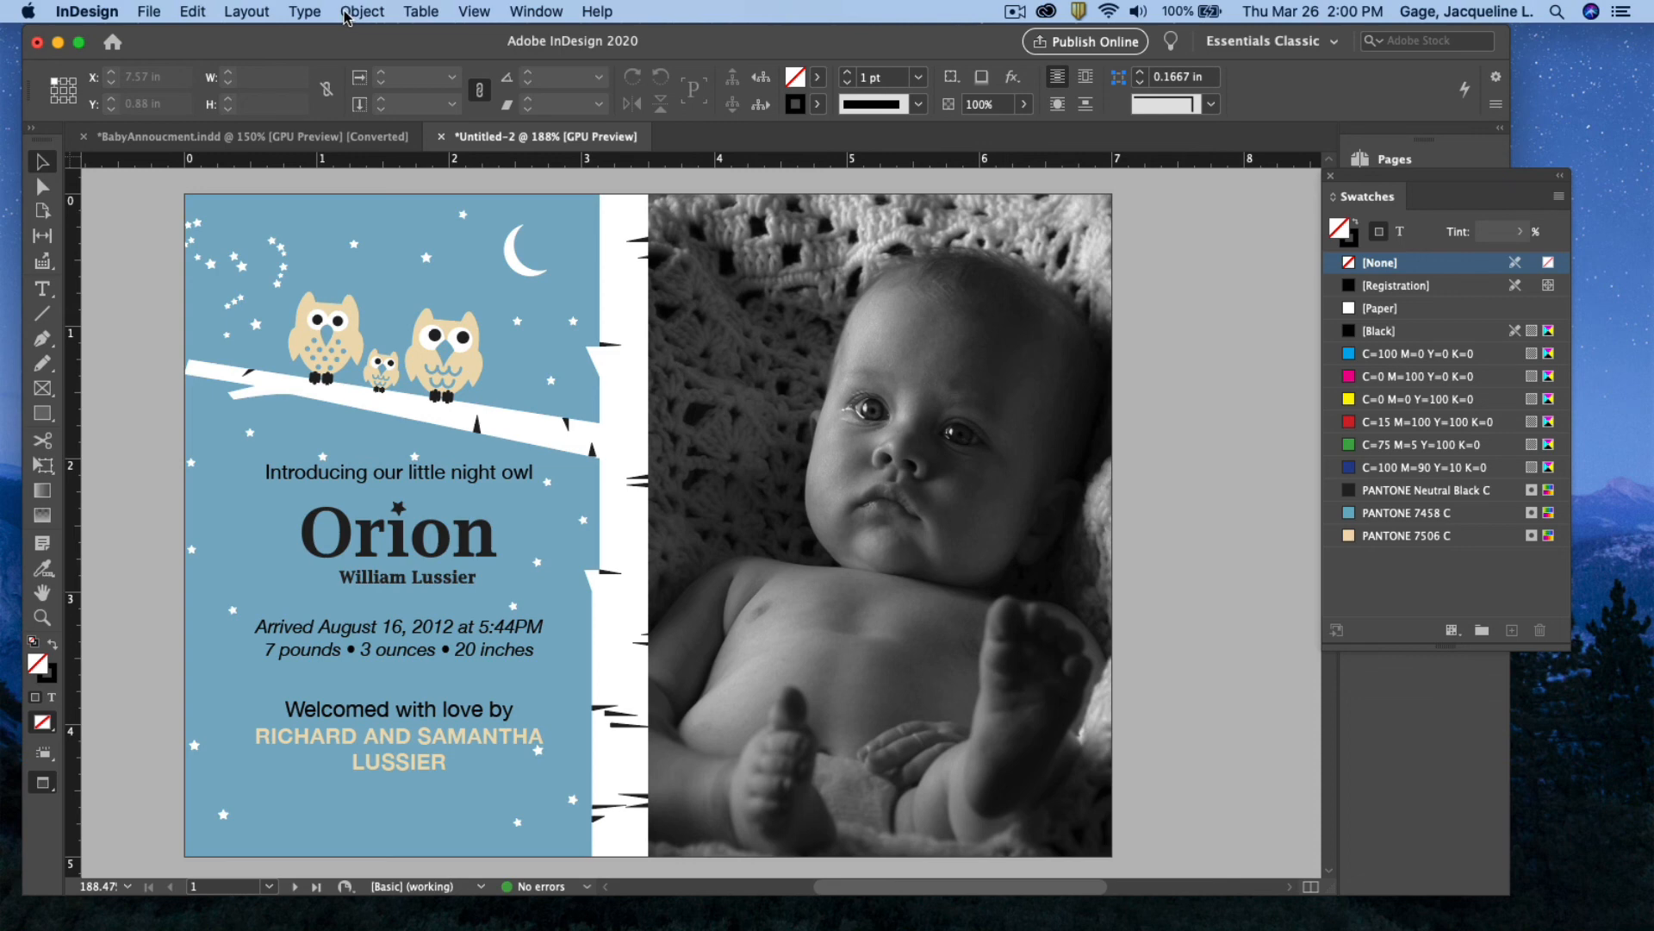
Save Untitled-2 to the Desktop under the name Orion-darft.indd
left_click(150, 13)
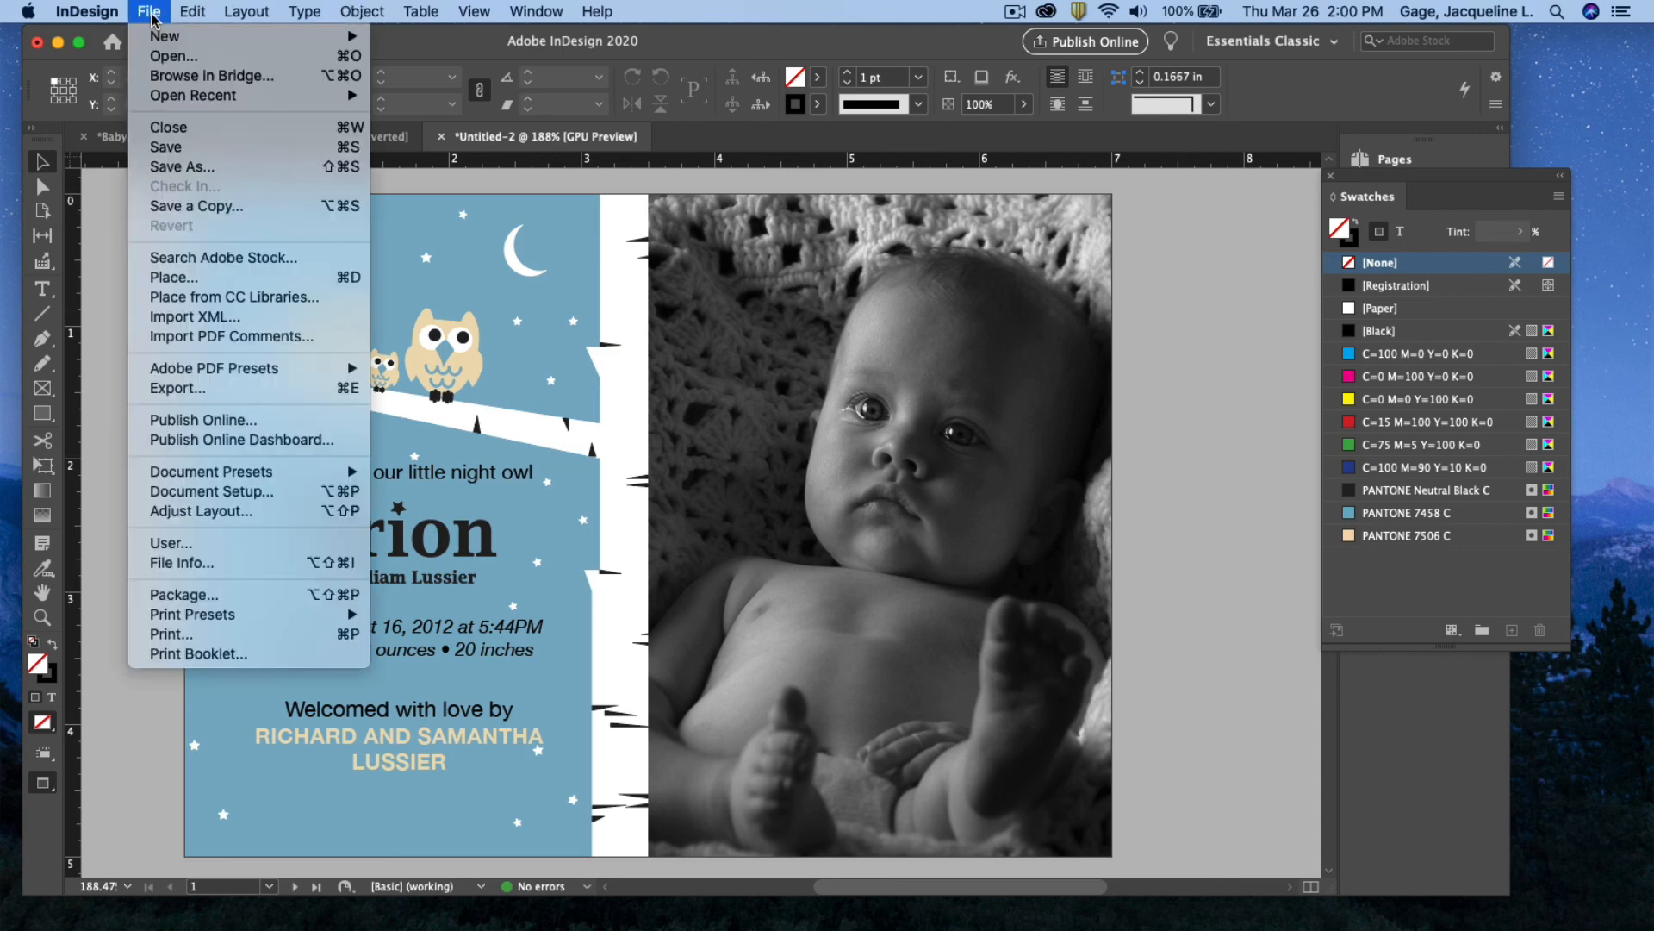
left_click(167, 148)
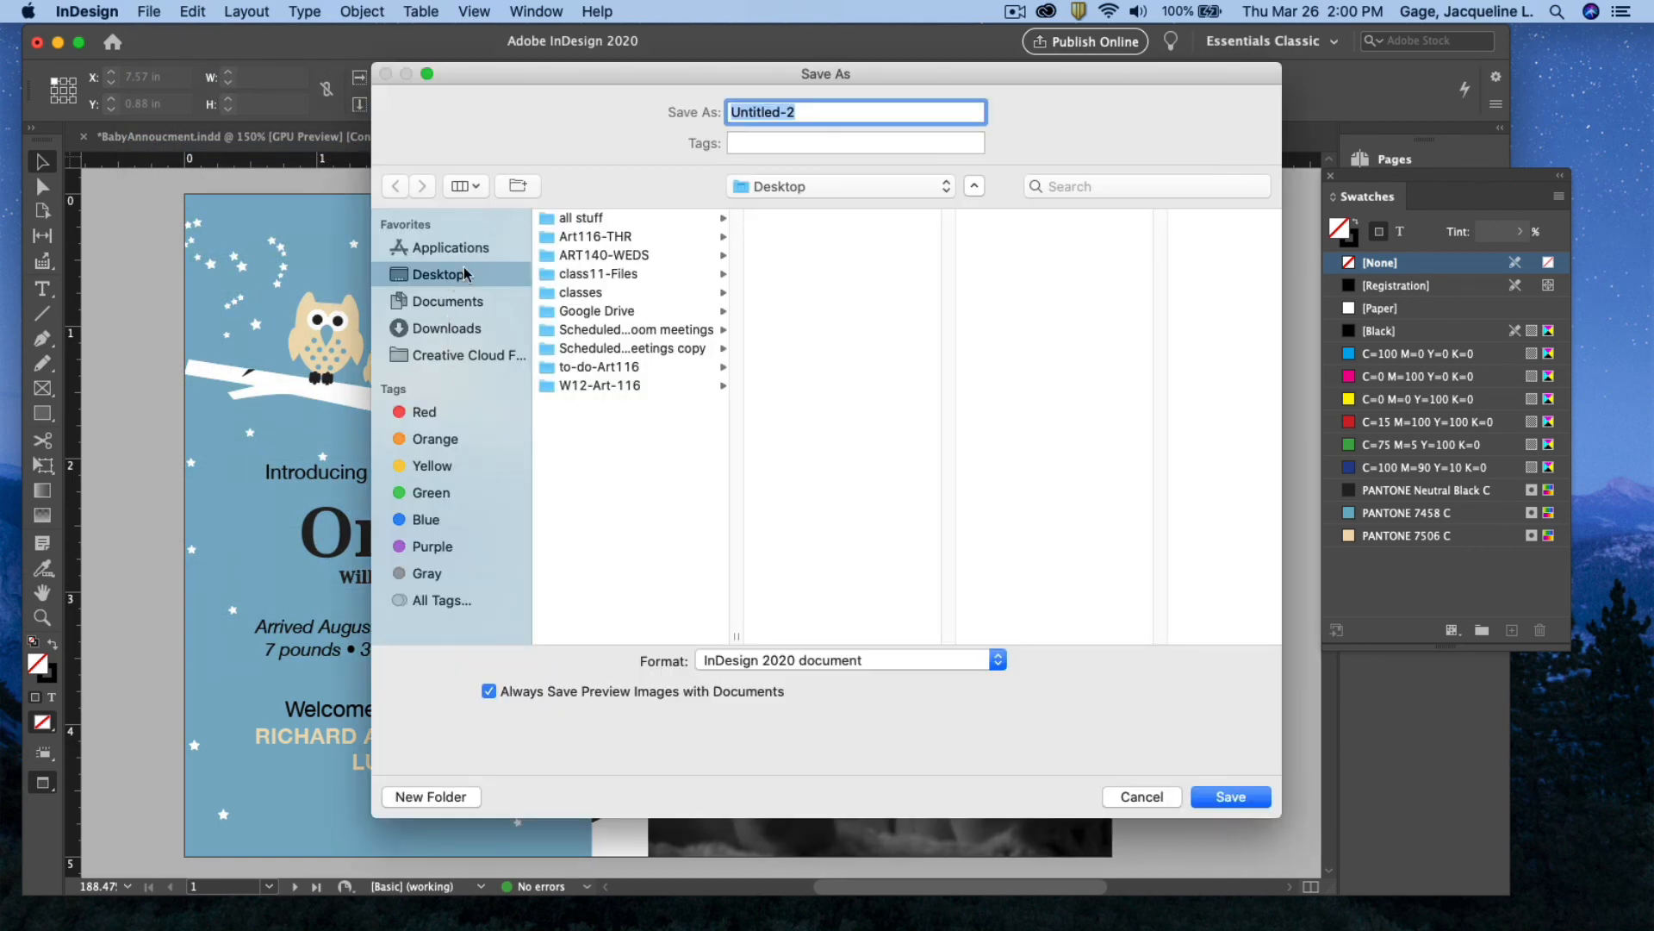
left_click_drag(823, 110, 618, 103)
type("Orion-darft")
left_click(1234, 796)
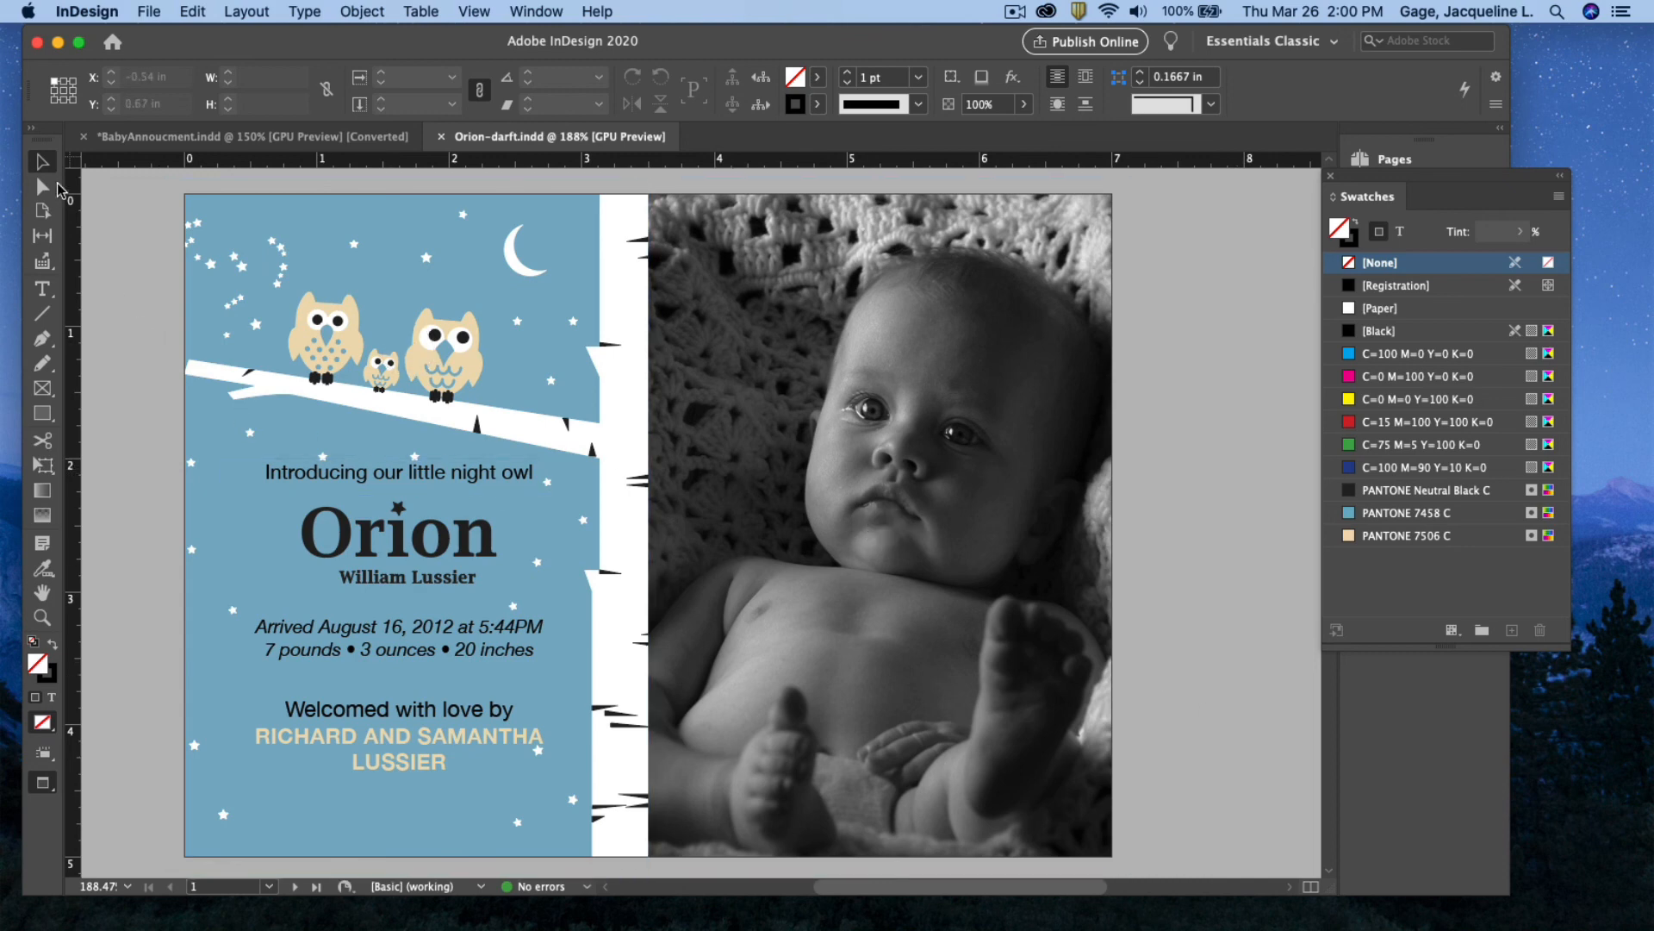
Nudge the 'Introducing our little night owl' frame down slightly and save the document
left_click(442, 479)
key("Down")
key("Down")
key("Down")
key("Down")
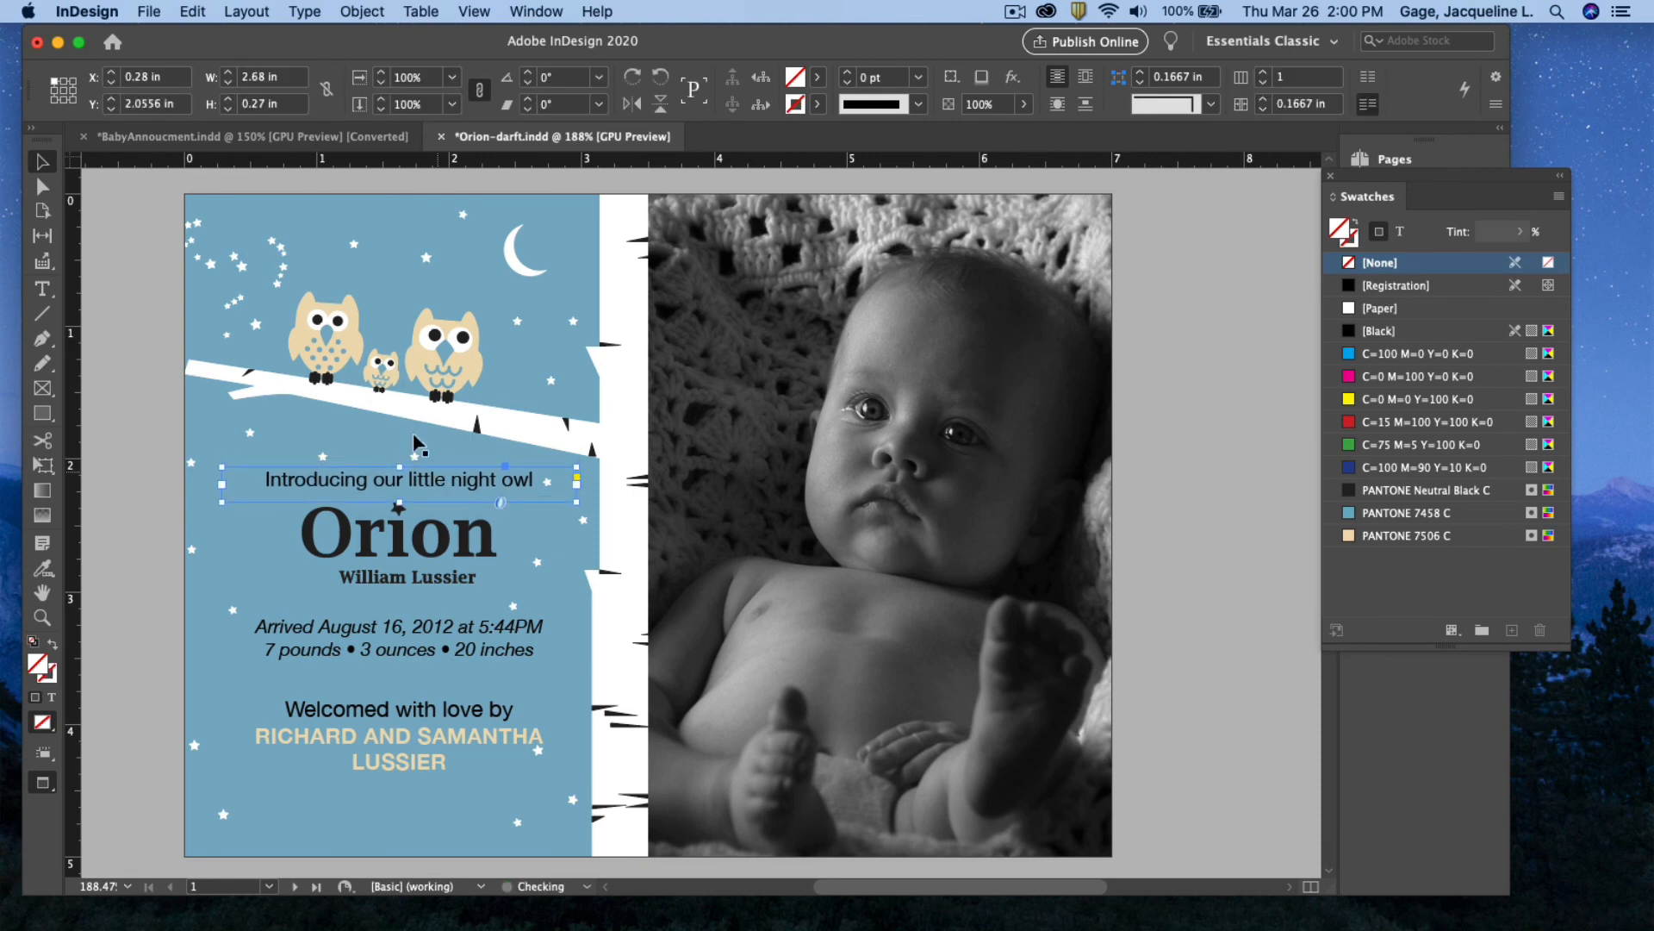
left_click(149, 11)
left_click(175, 148)
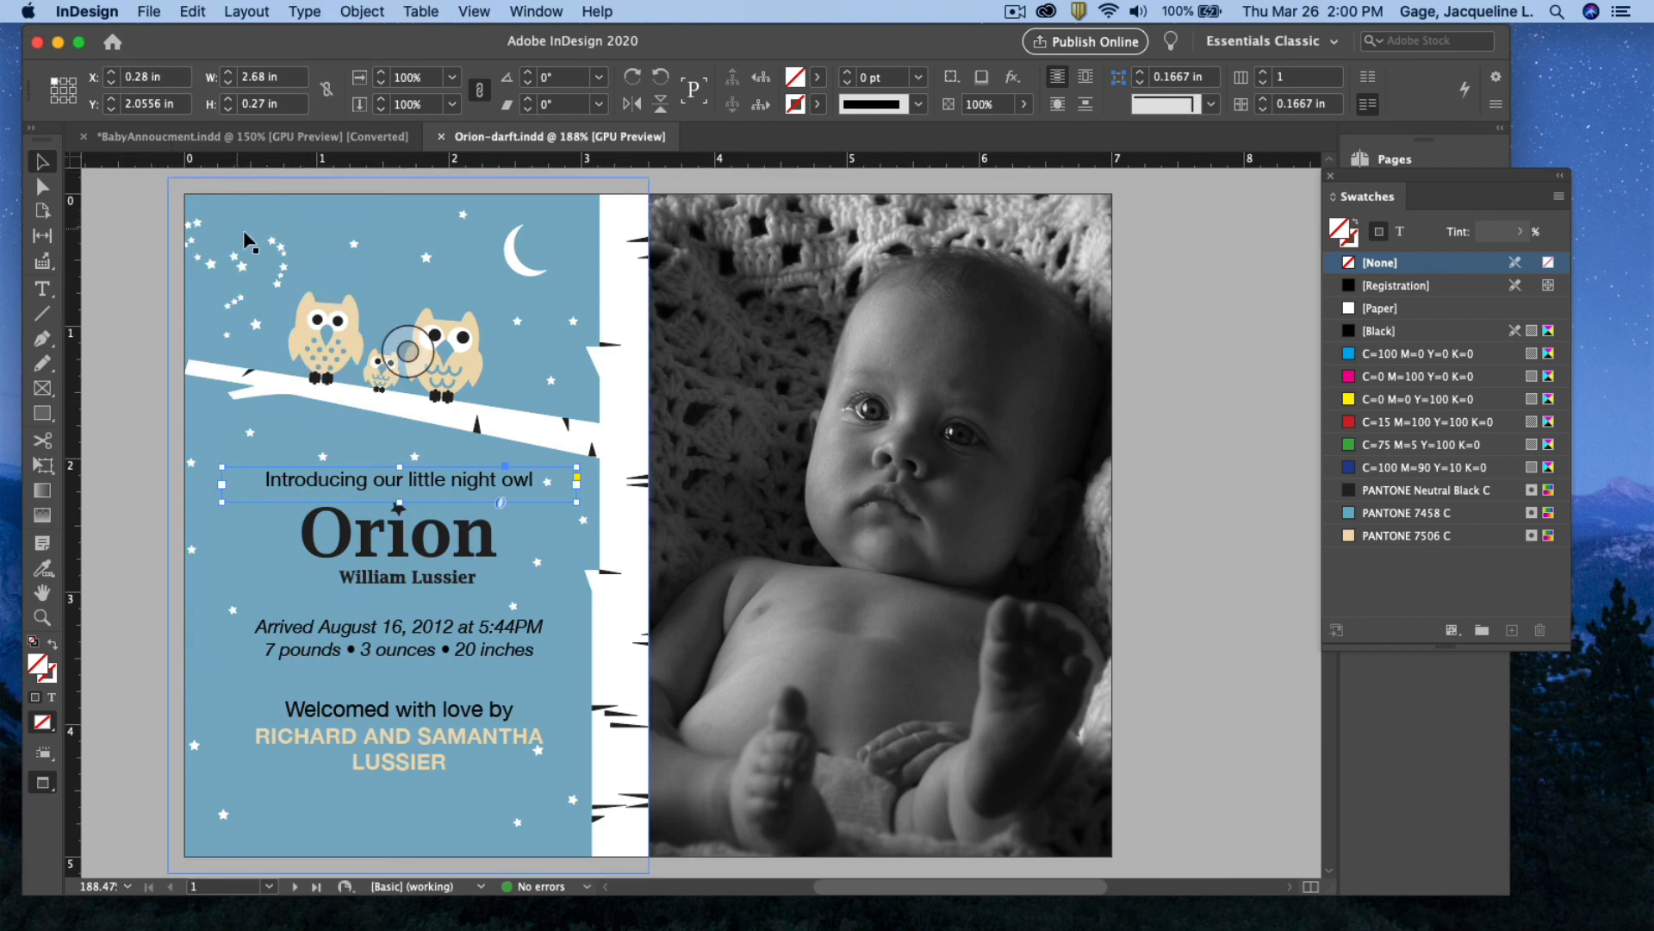
Start packaging, review the fonts, links, colours, print settings and plug-ins reports, then proceed
left_click(148, 11)
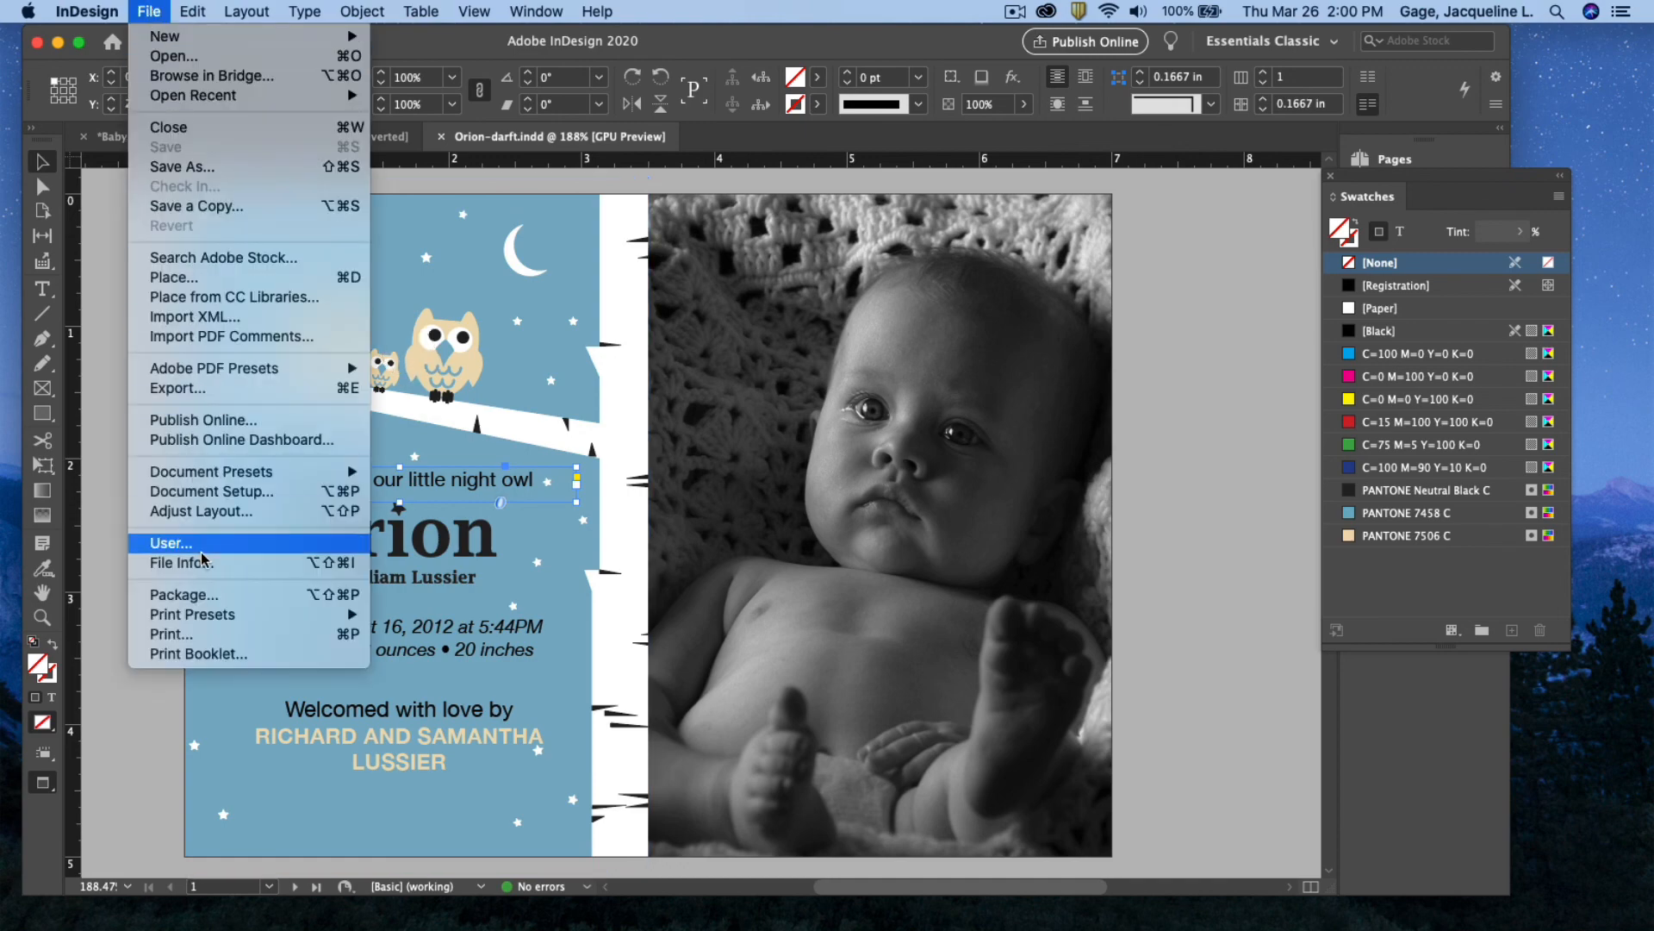
left_click(200, 594)
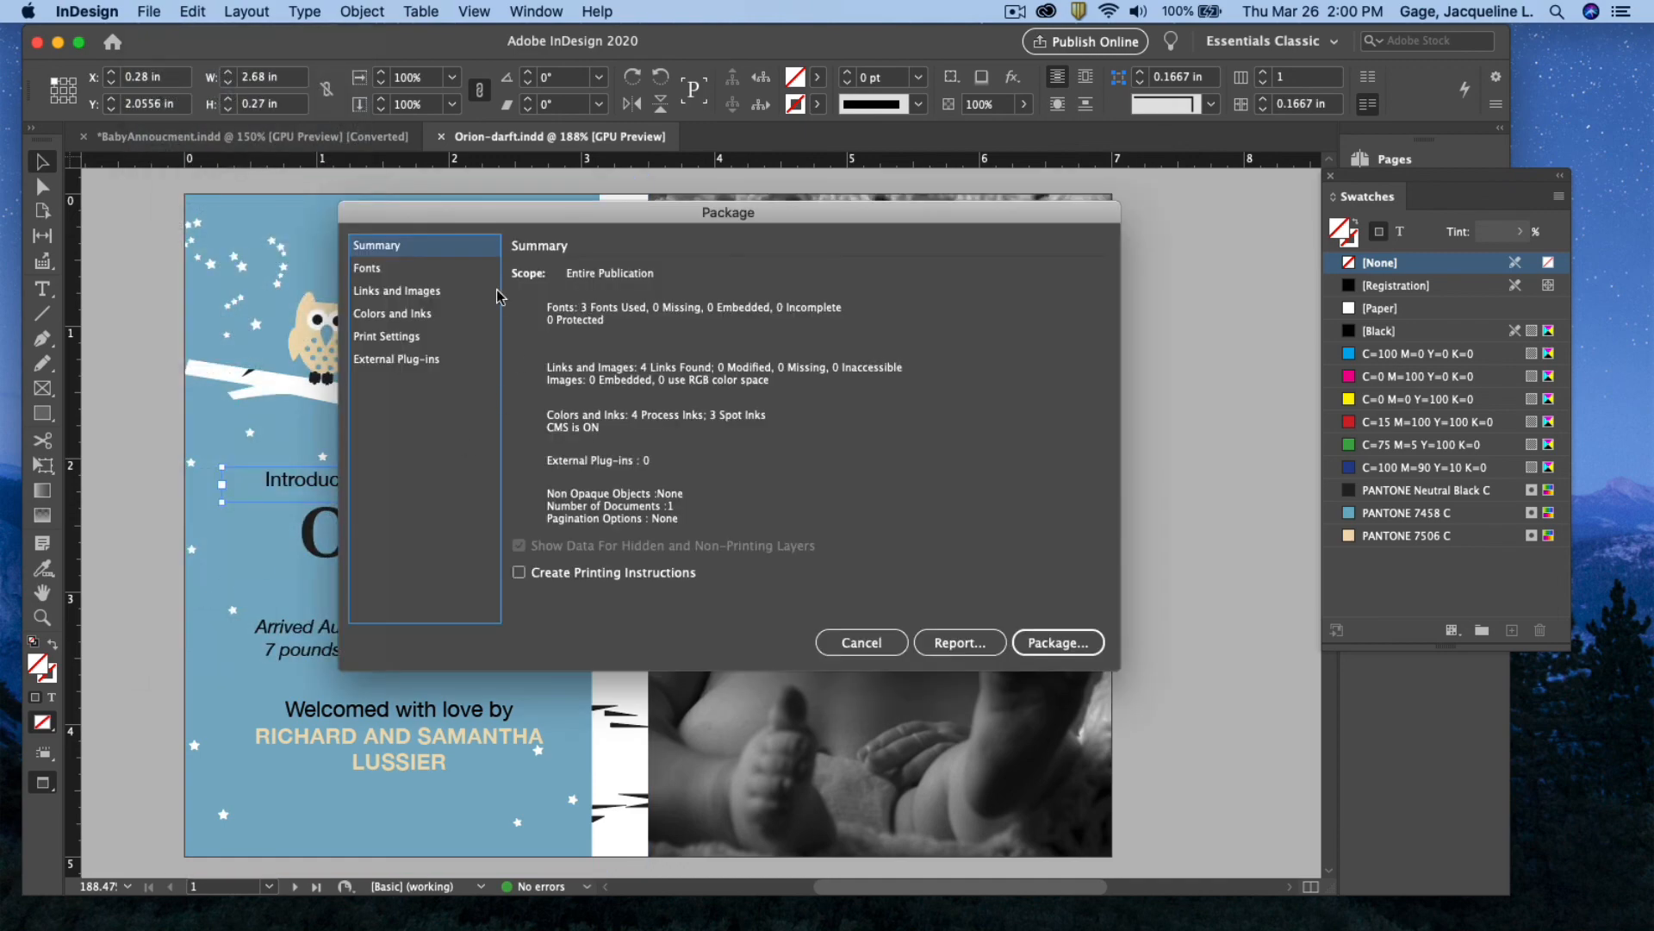
left_click(392, 267)
left_click(393, 291)
left_click(399, 315)
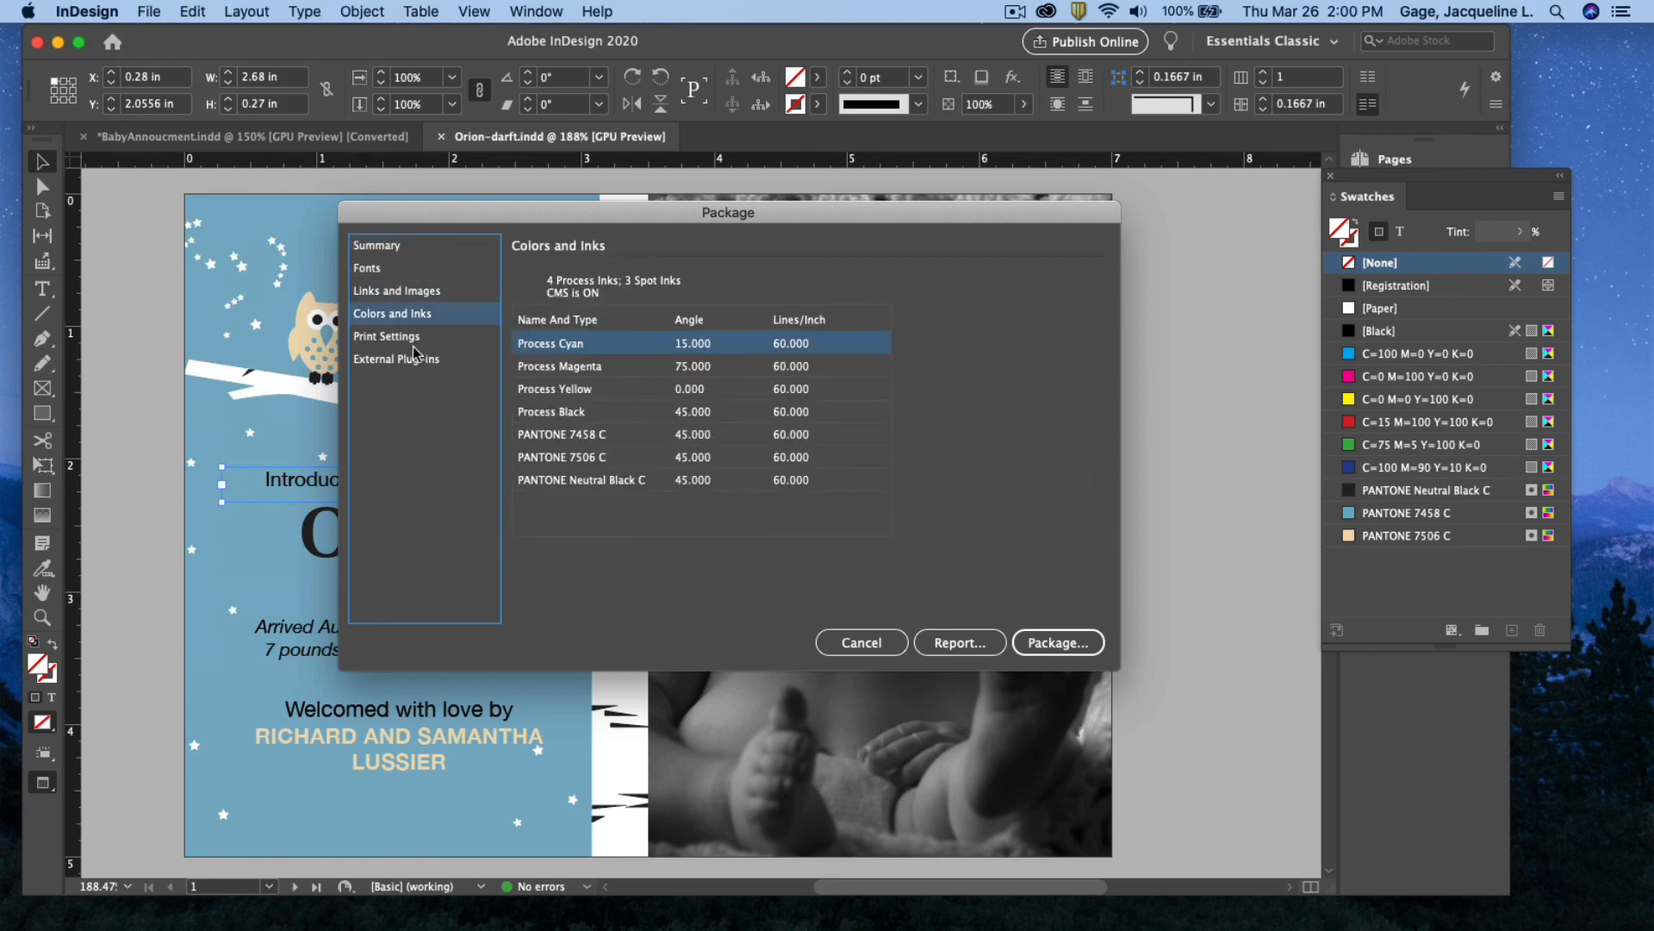
left_click(412, 337)
left_click(416, 357)
left_click(393, 248)
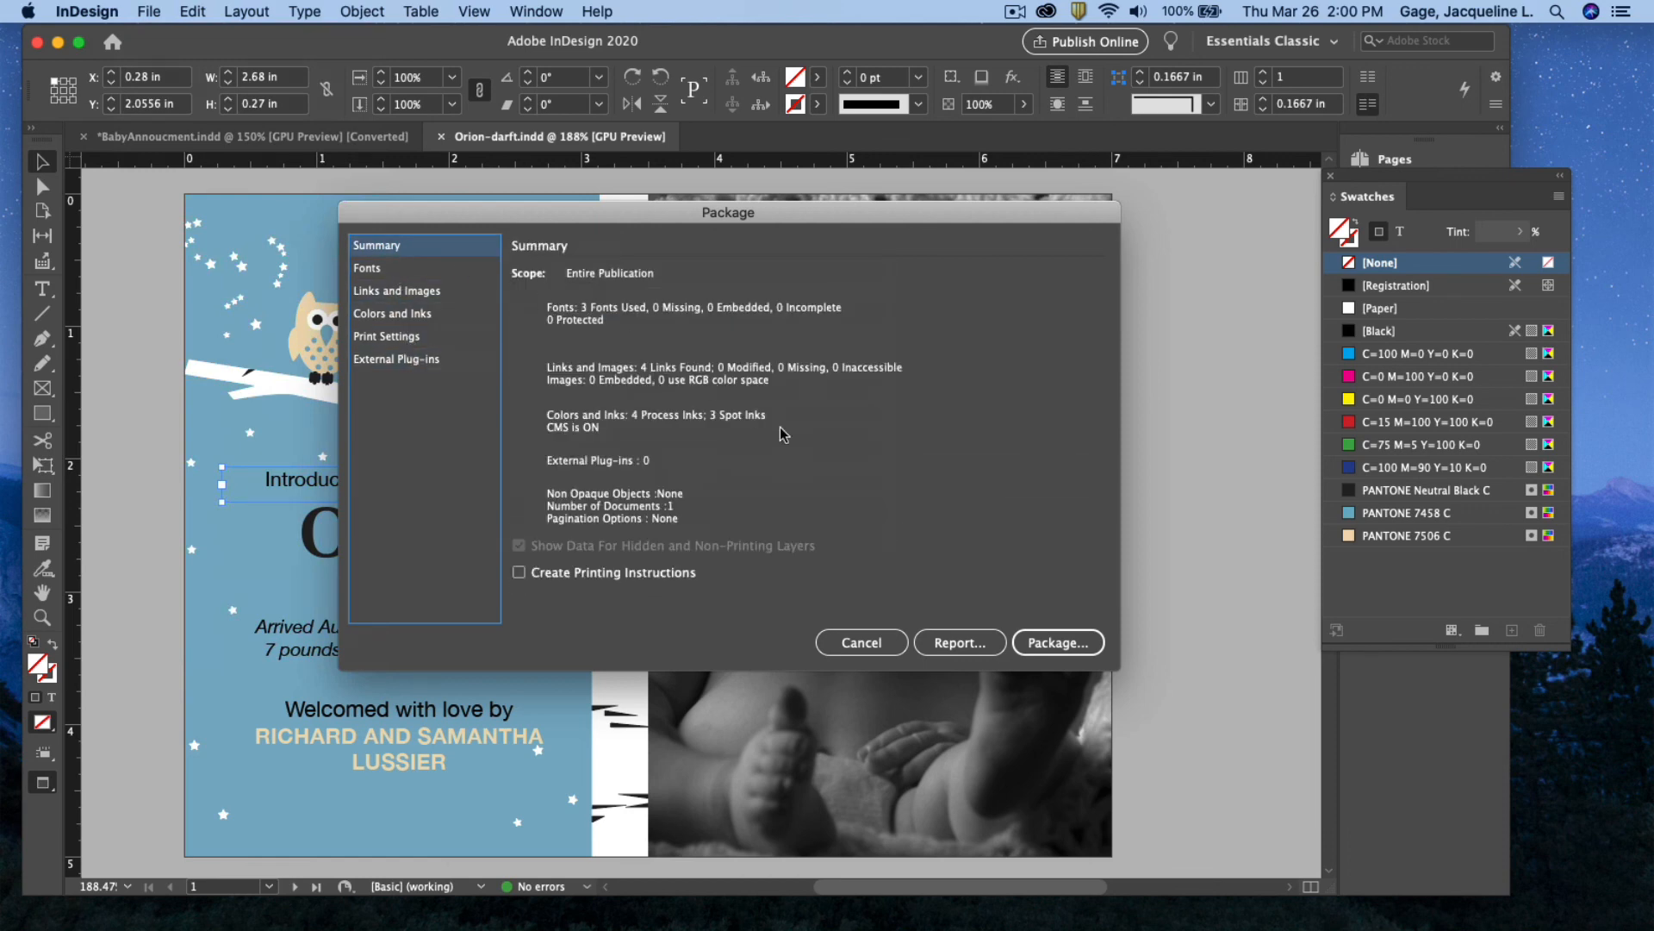
left_click(1049, 638)
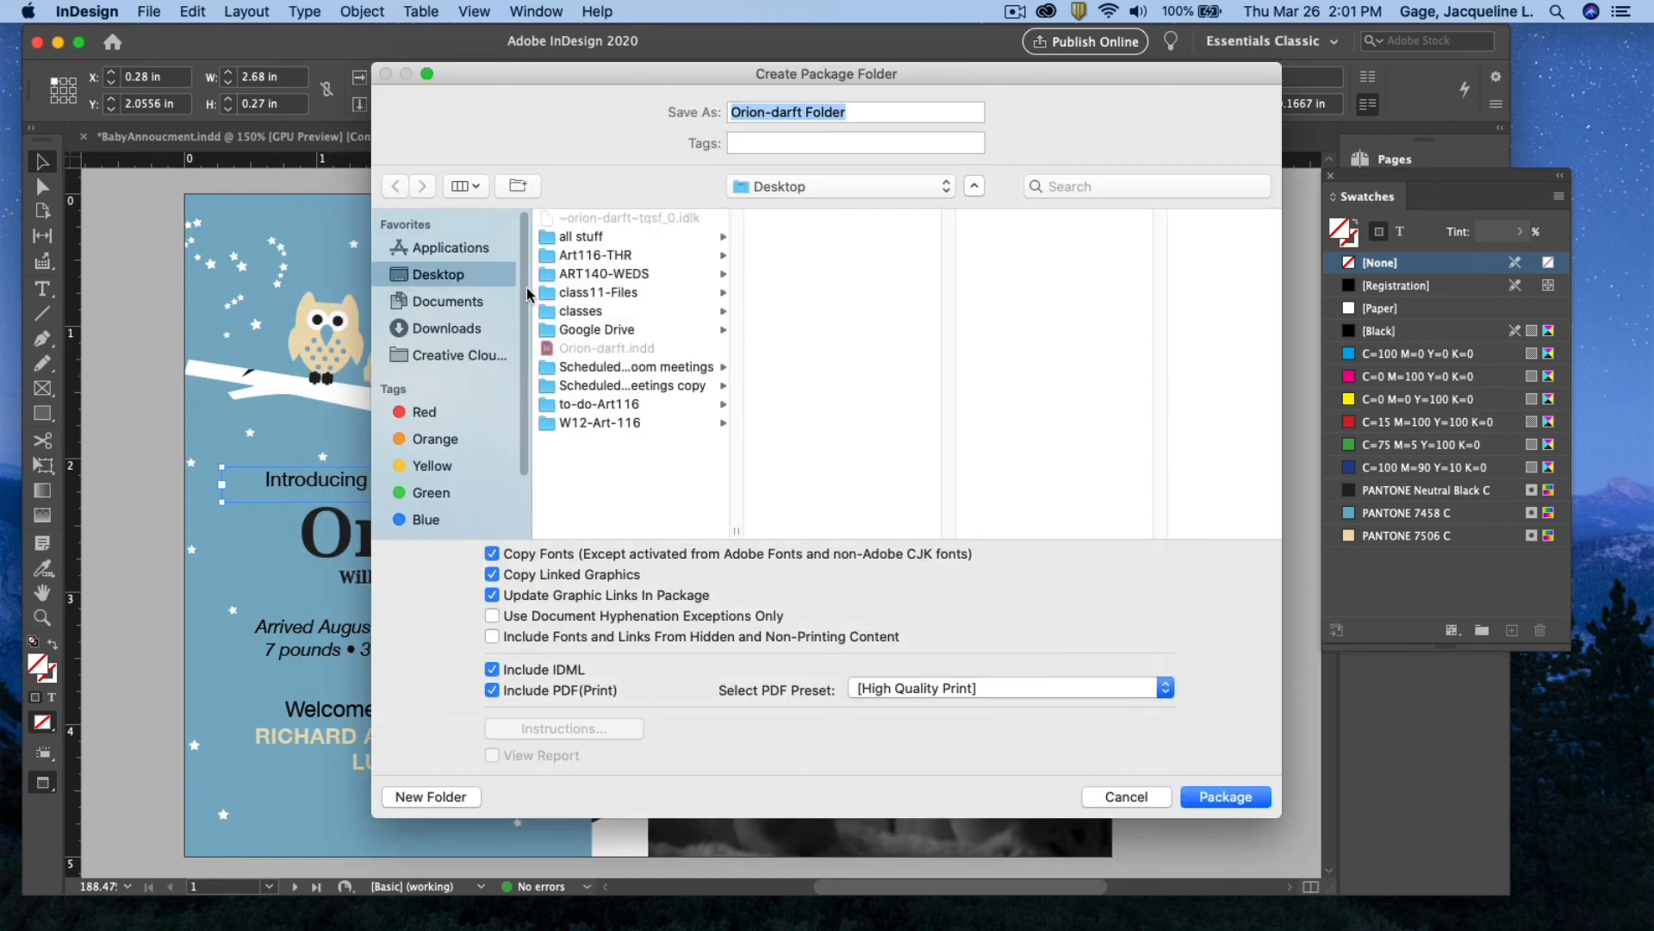
Create the Orion-darft Folder package and accept the font-licensing warning with OK
left_click(1238, 801)
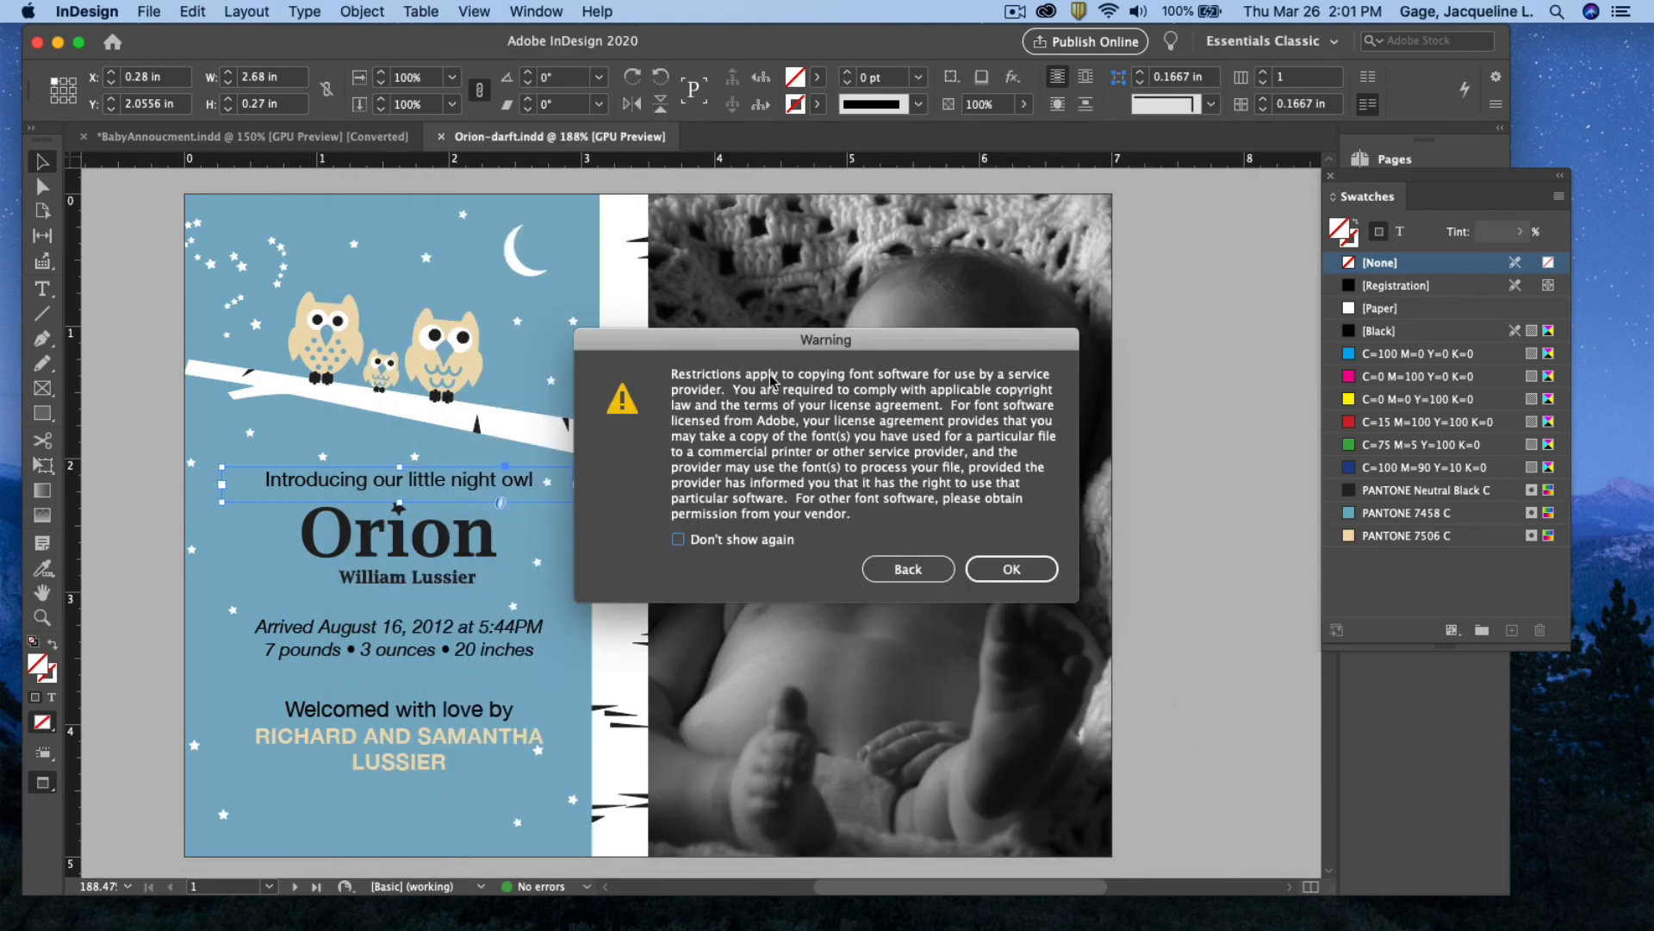
left_click_drag(766, 346, 682, 324)
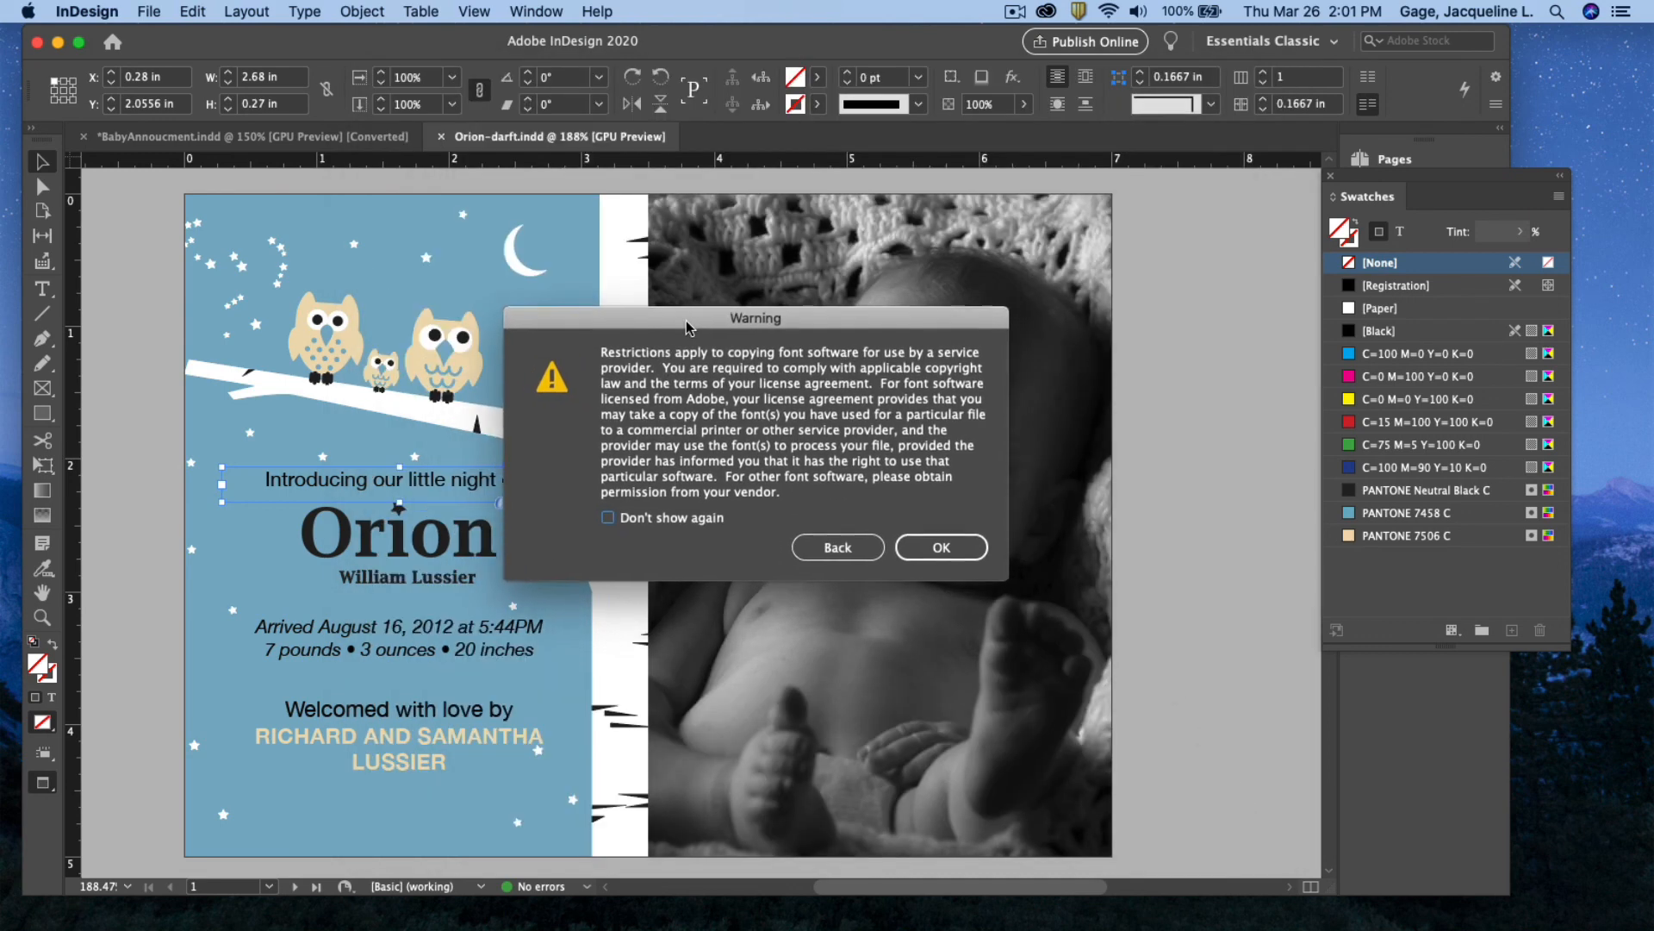
left_click(927, 547)
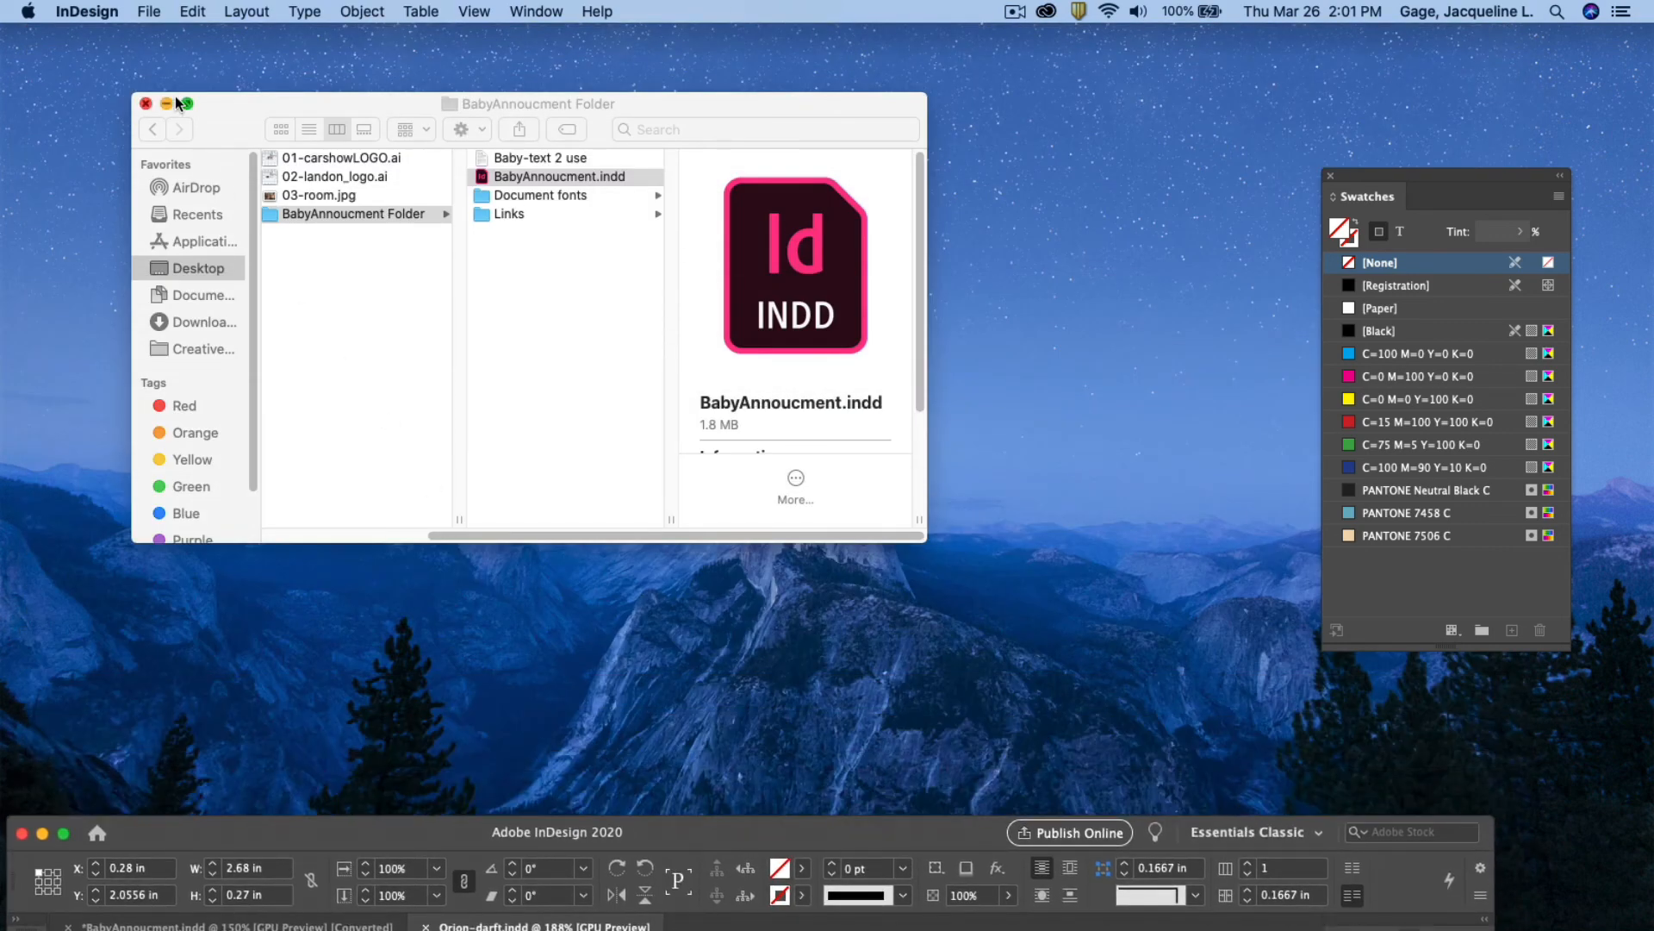
Close the old Finder window and open Orion-darft Folder on the desktop
left_click(146, 104)
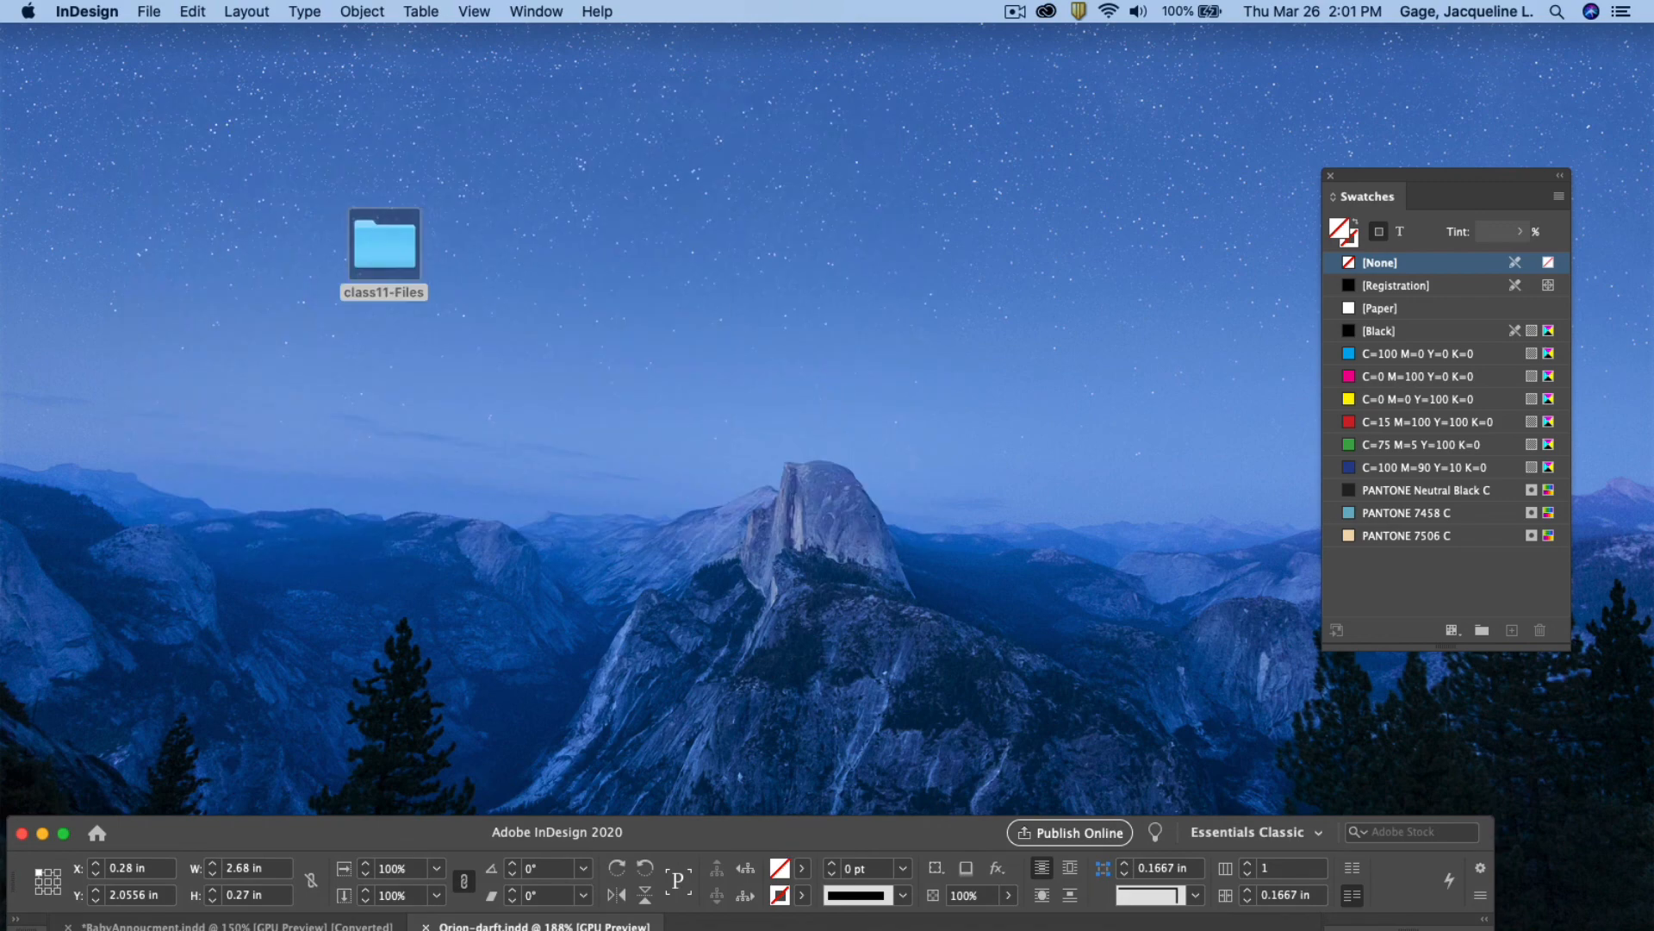
left_click_drag(0, 388, 533, 262)
left_click_drag(359, 254, 0, 327)
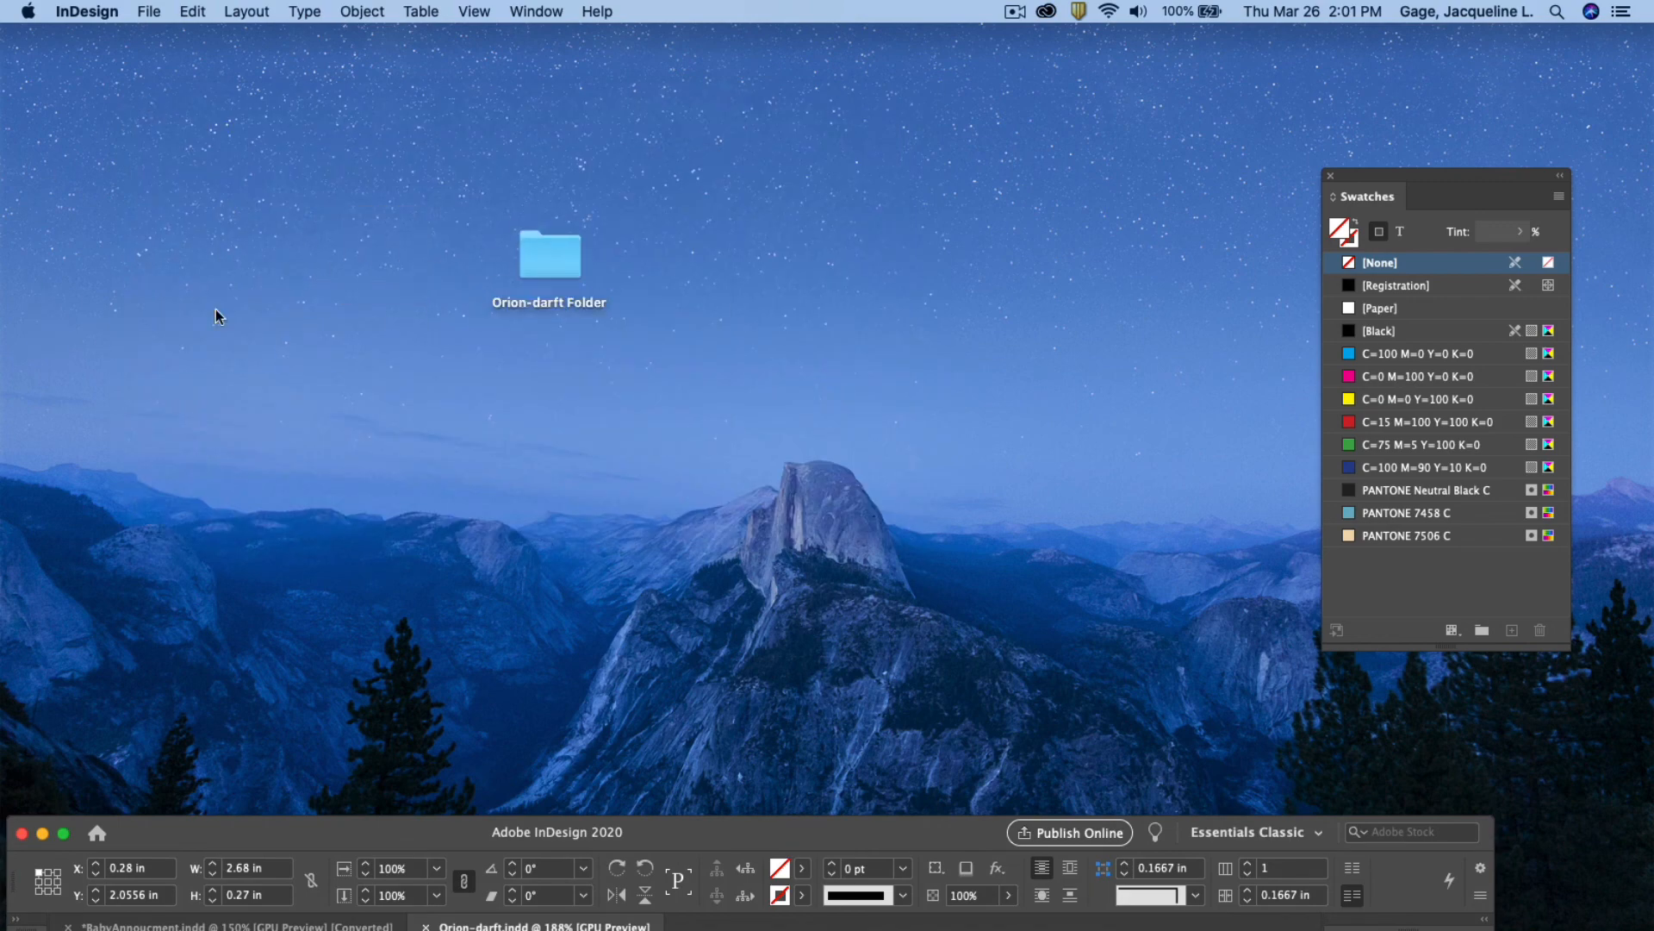
double_click(569, 260)
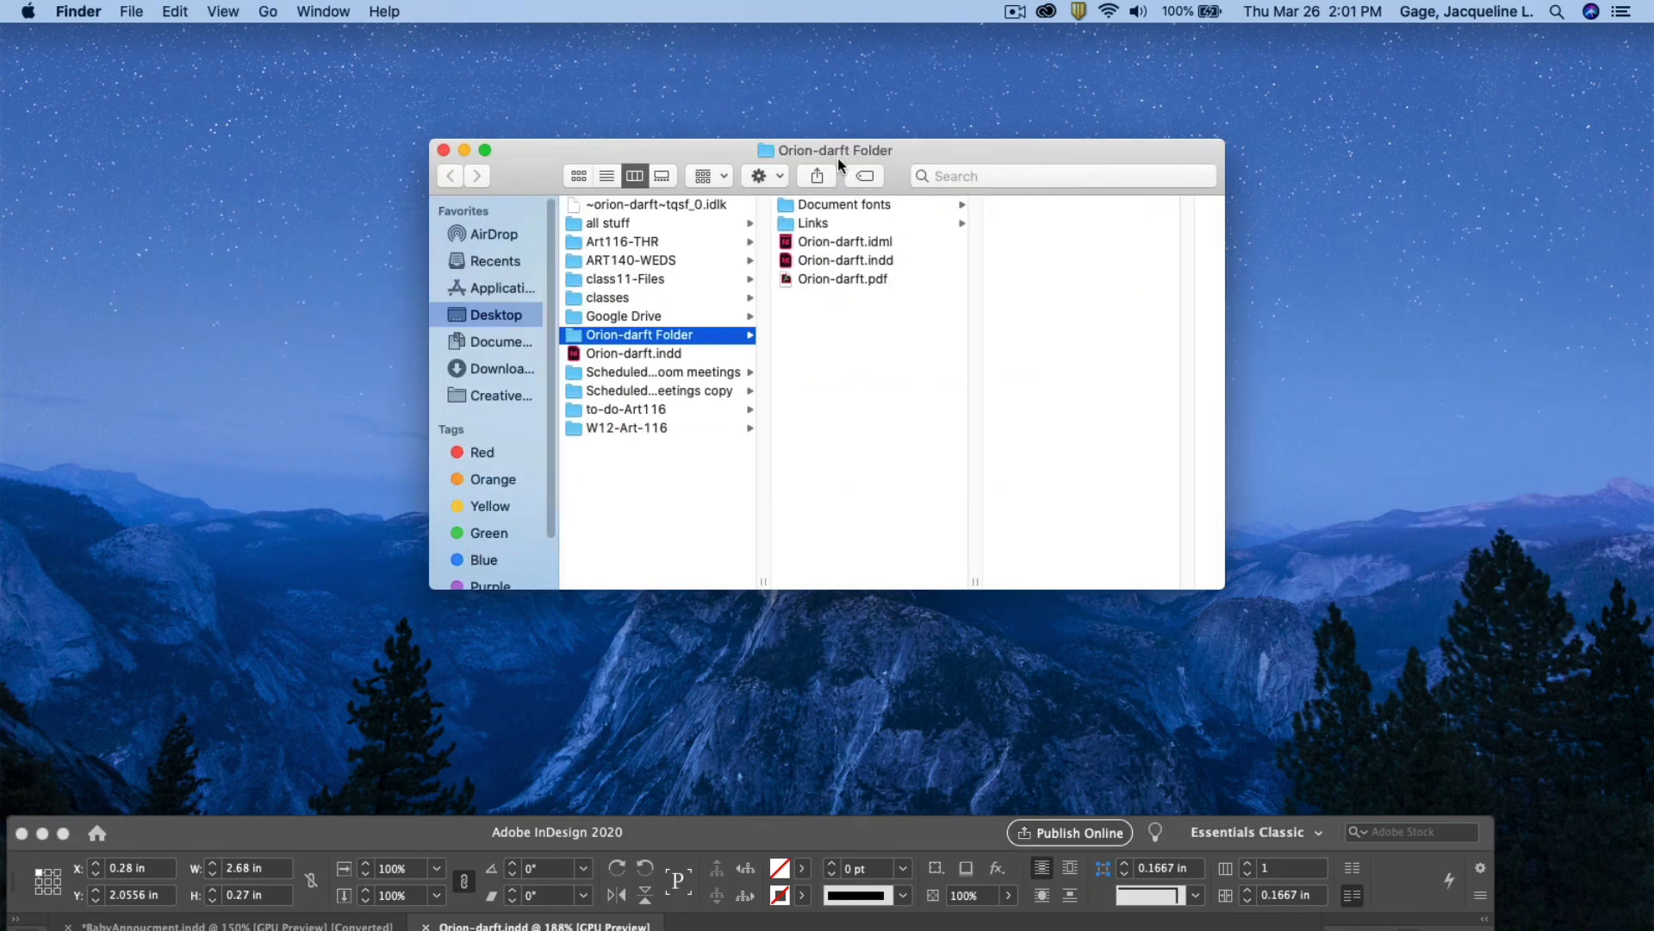
left_click_drag(853, 149, 596, 129)
Check Document fonts, the three links, and the IDML, INDD and PDF files, then close the window
left_click(583, 182)
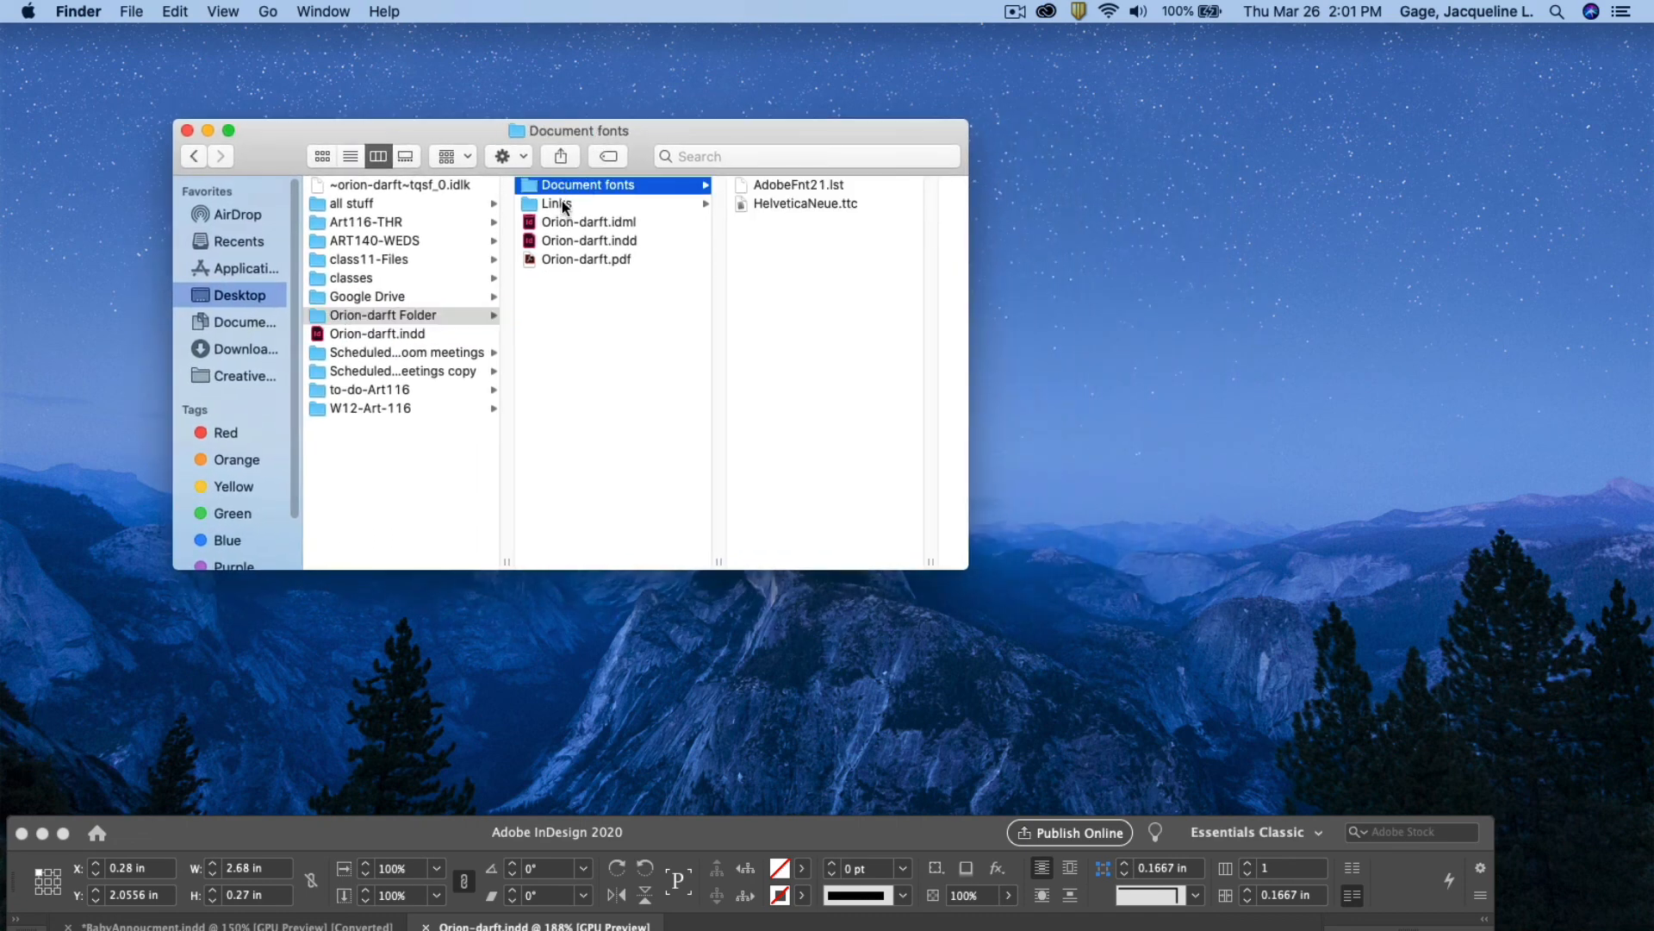
left_click(562, 202)
left_click(783, 184)
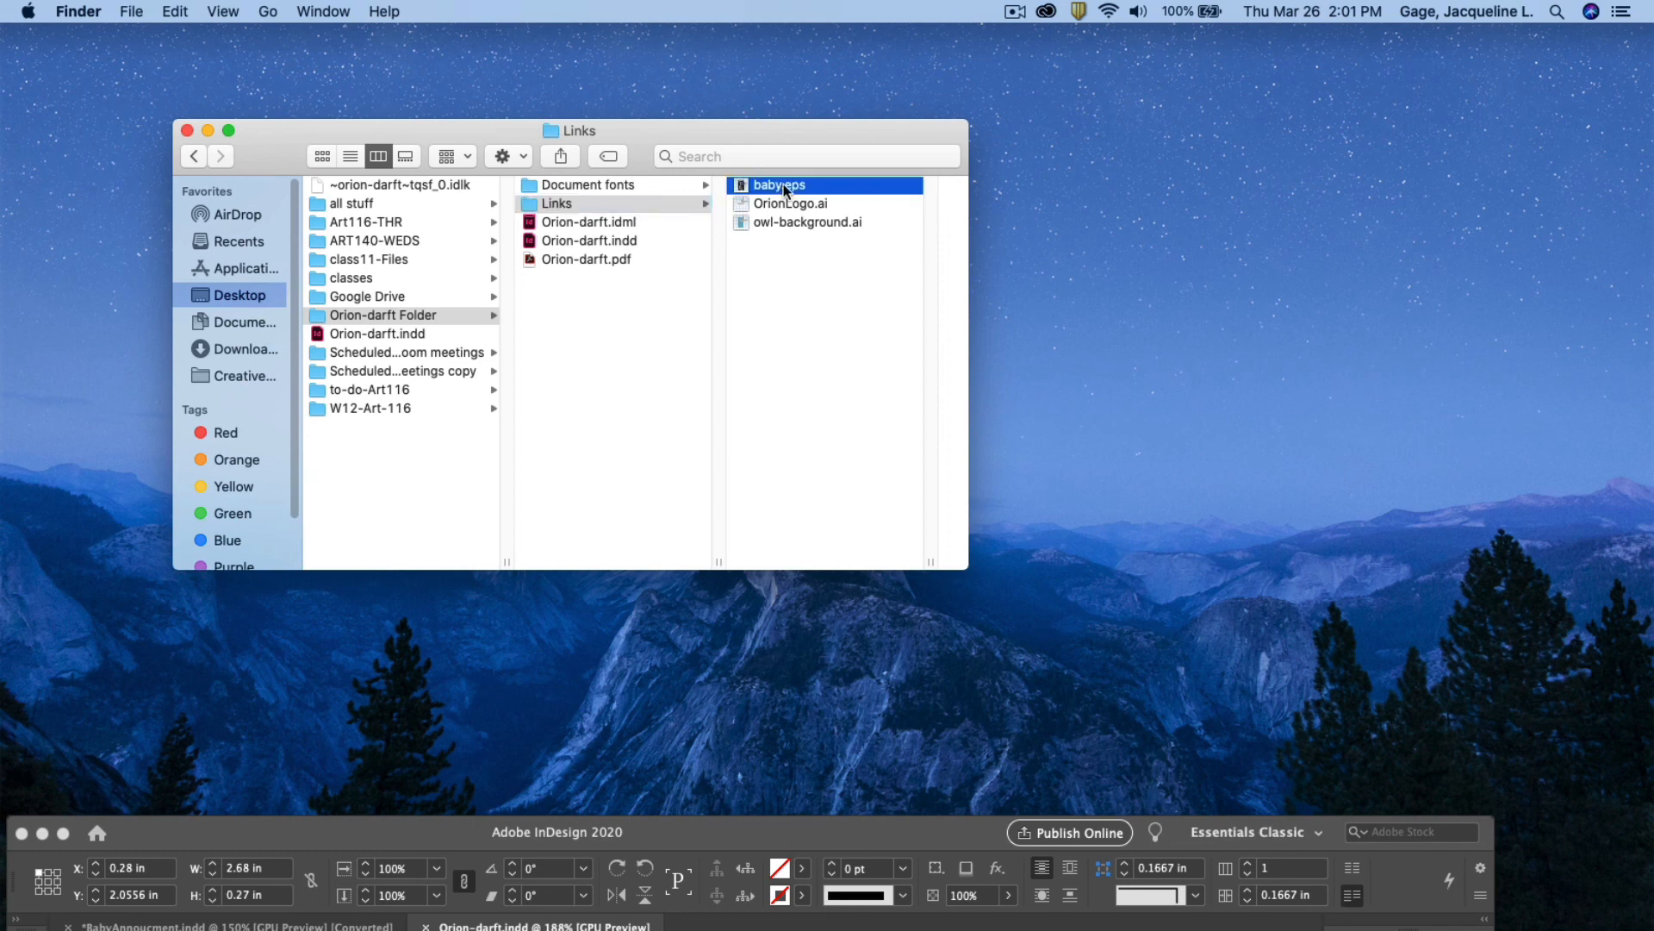
left_click(567, 203)
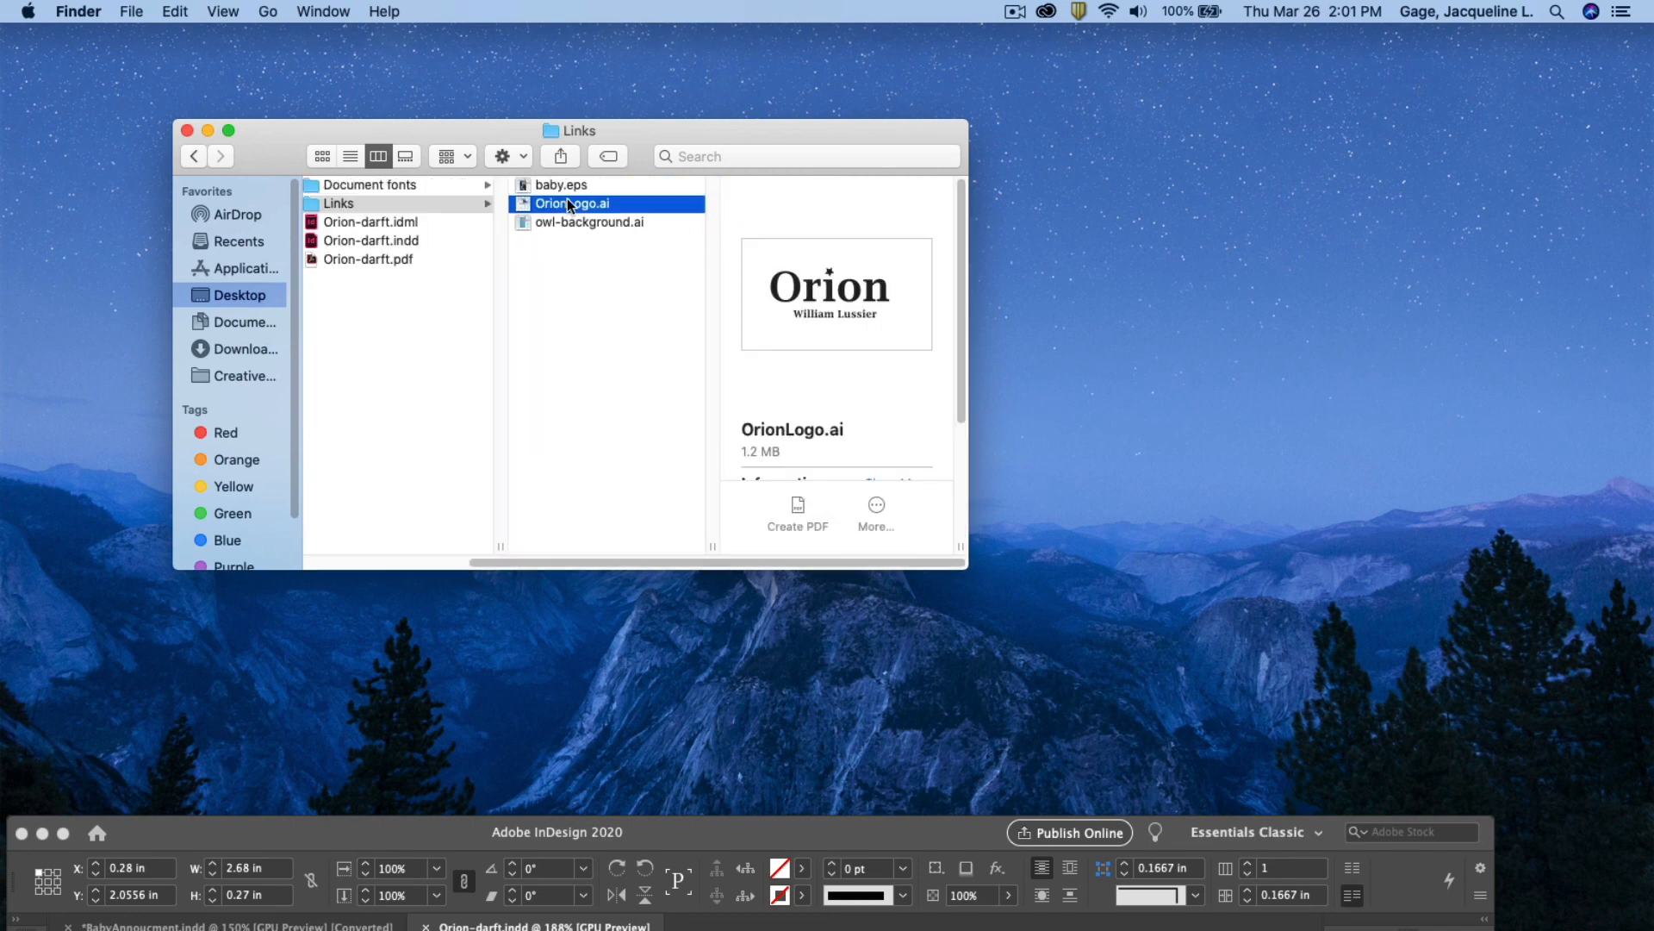
left_click(574, 223)
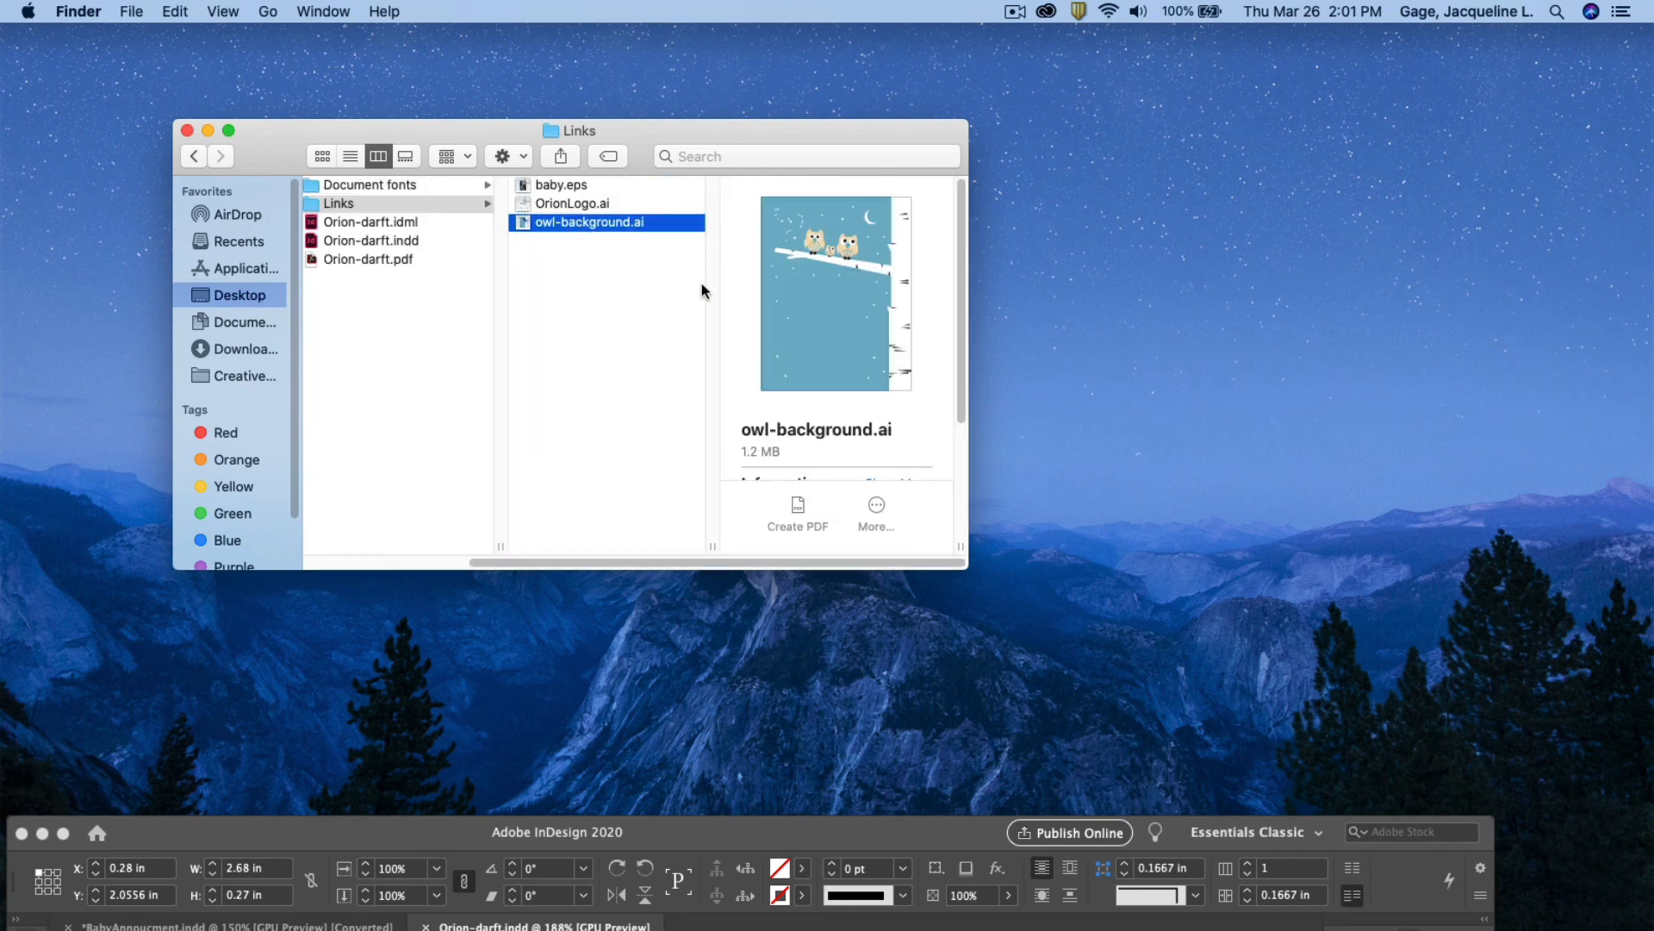
left_click(407, 222)
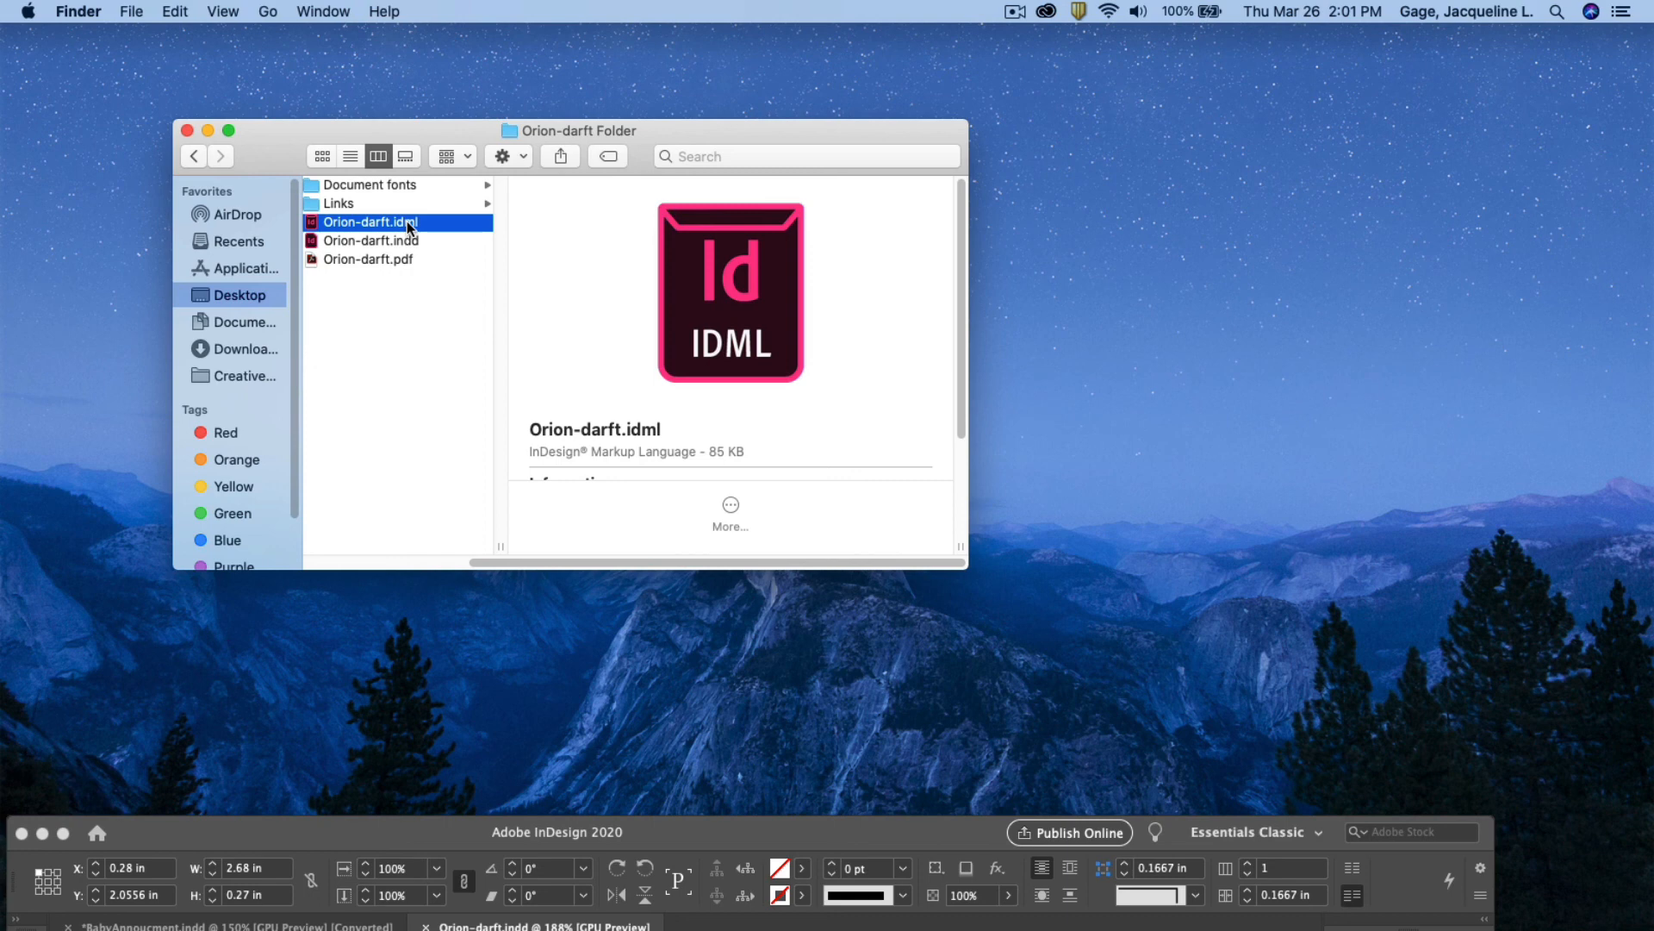
left_click(365, 241)
left_click(355, 261)
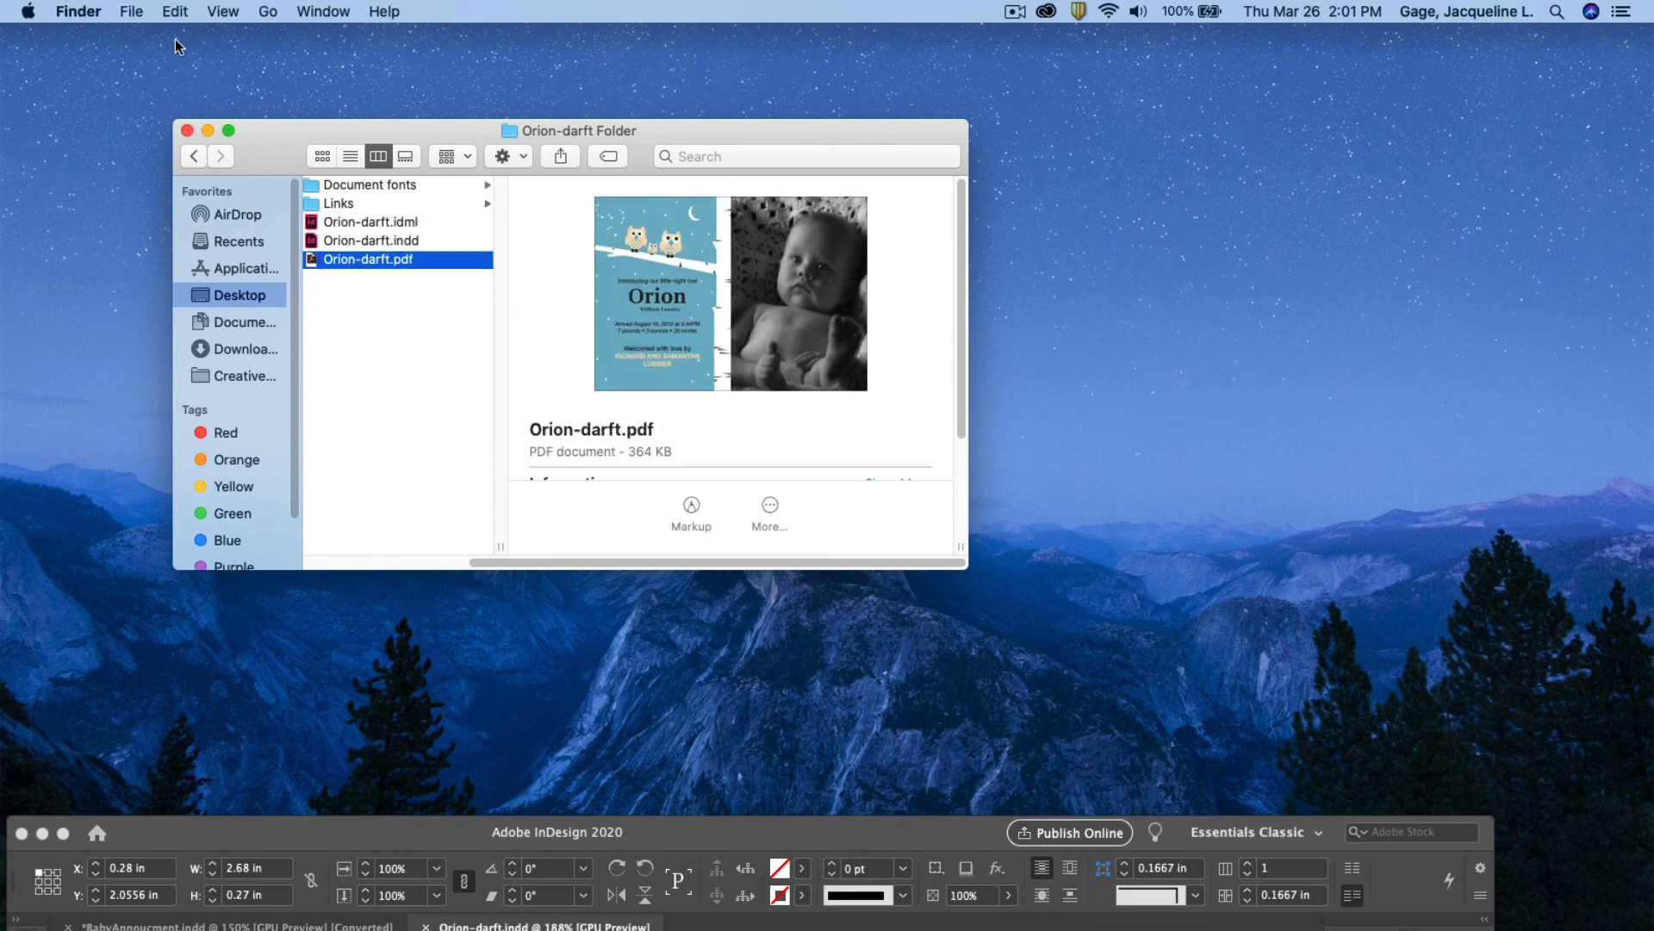
left_click(187, 132)
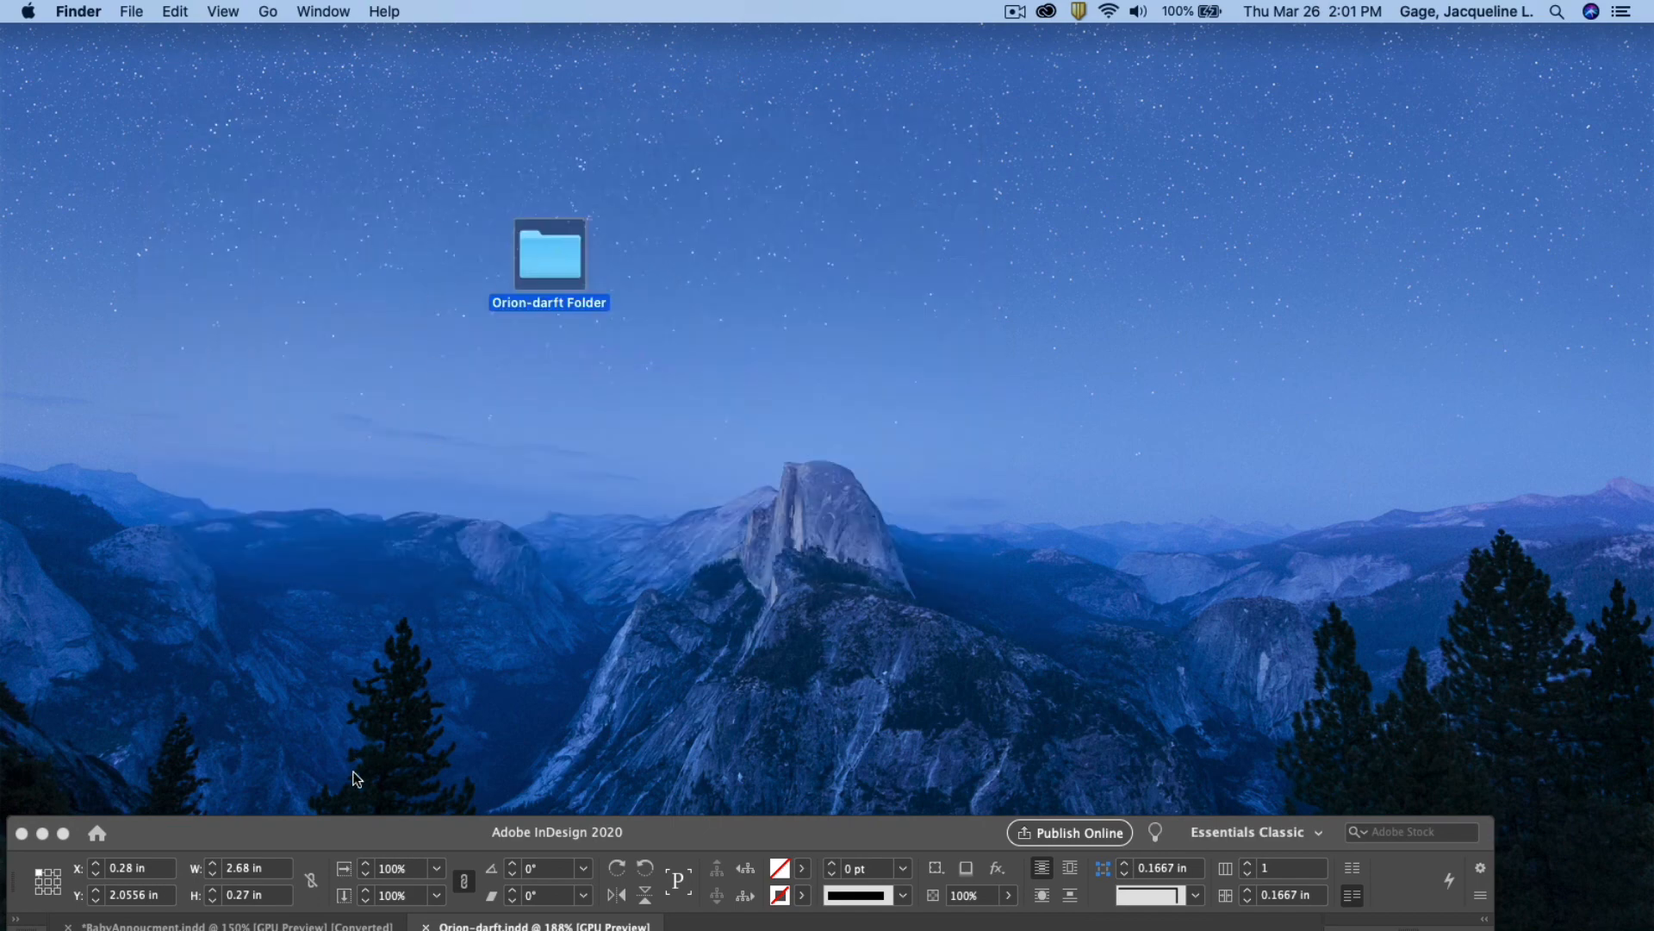
left_click(362, 818)
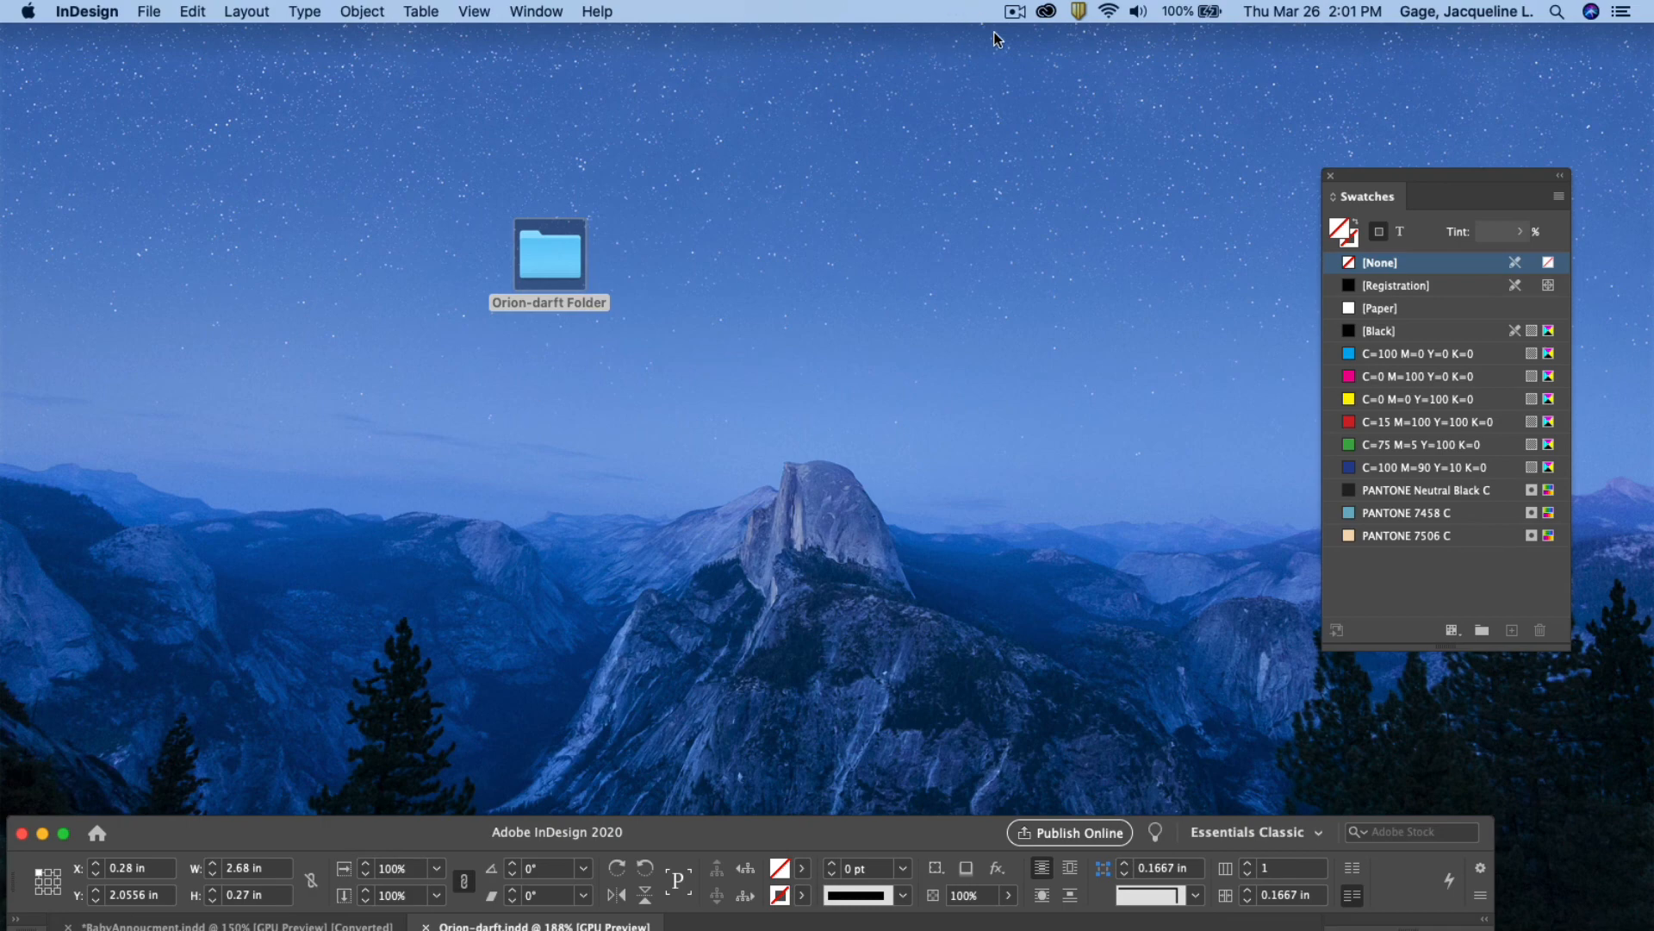